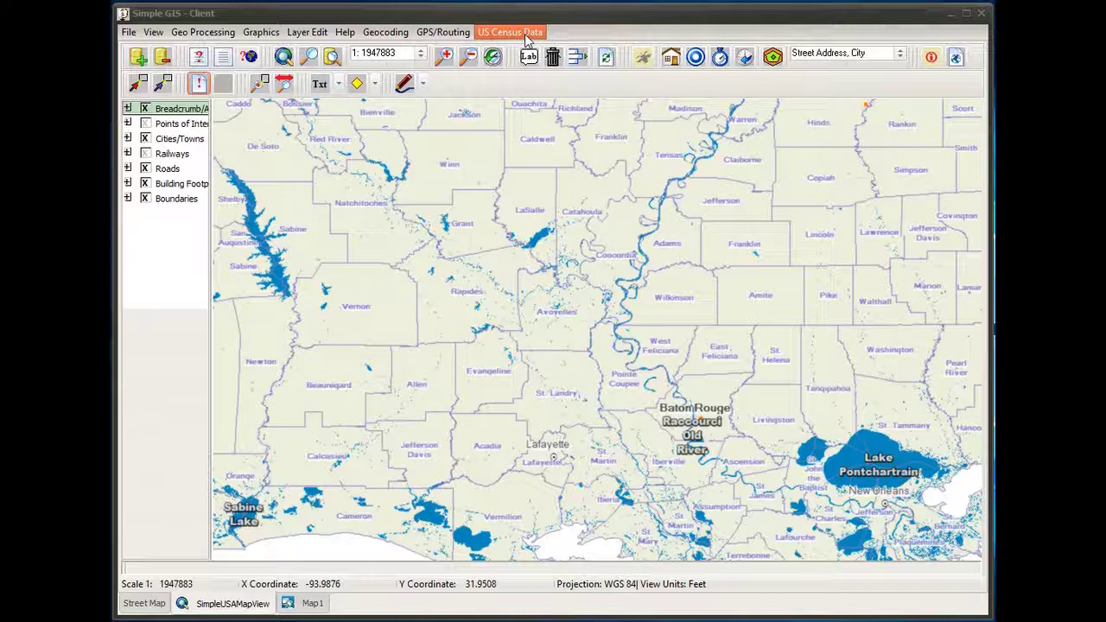
Step: Open the US Census Wizard for American Community Survey 5-year data
click(525, 35)
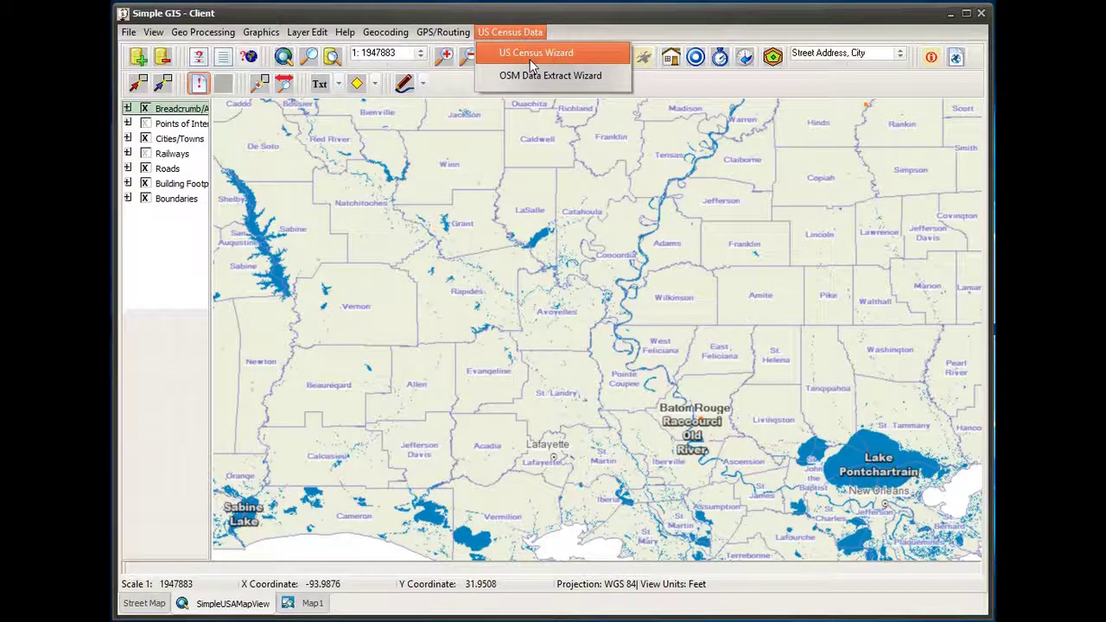
click(530, 61)
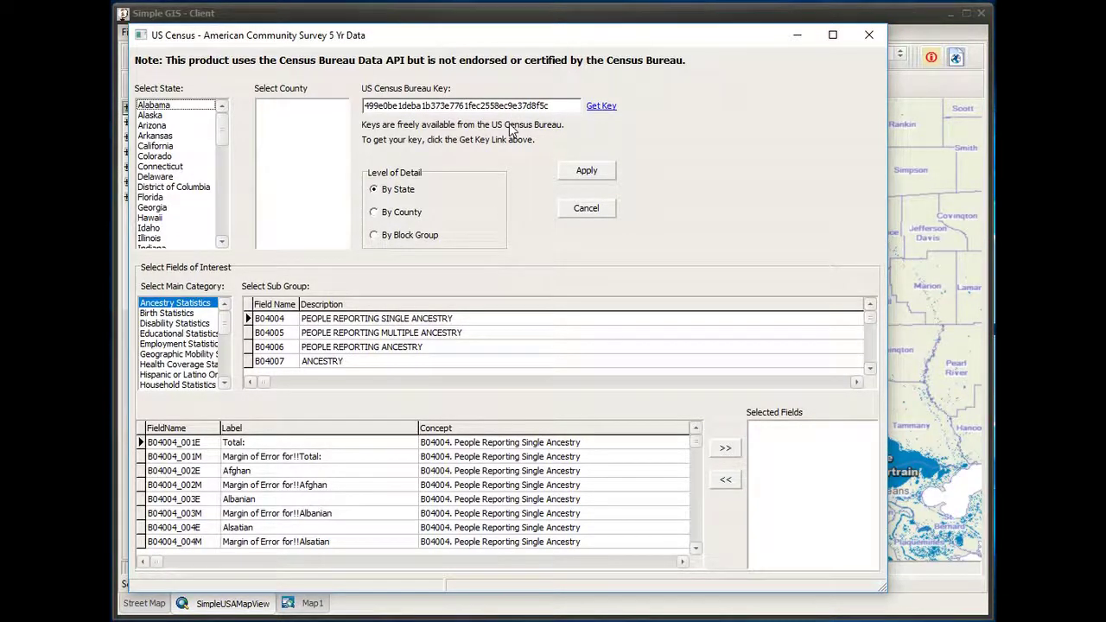
Step: View the Census Bureau key request form with its organization name and email address fields, and close the page
click(604, 106)
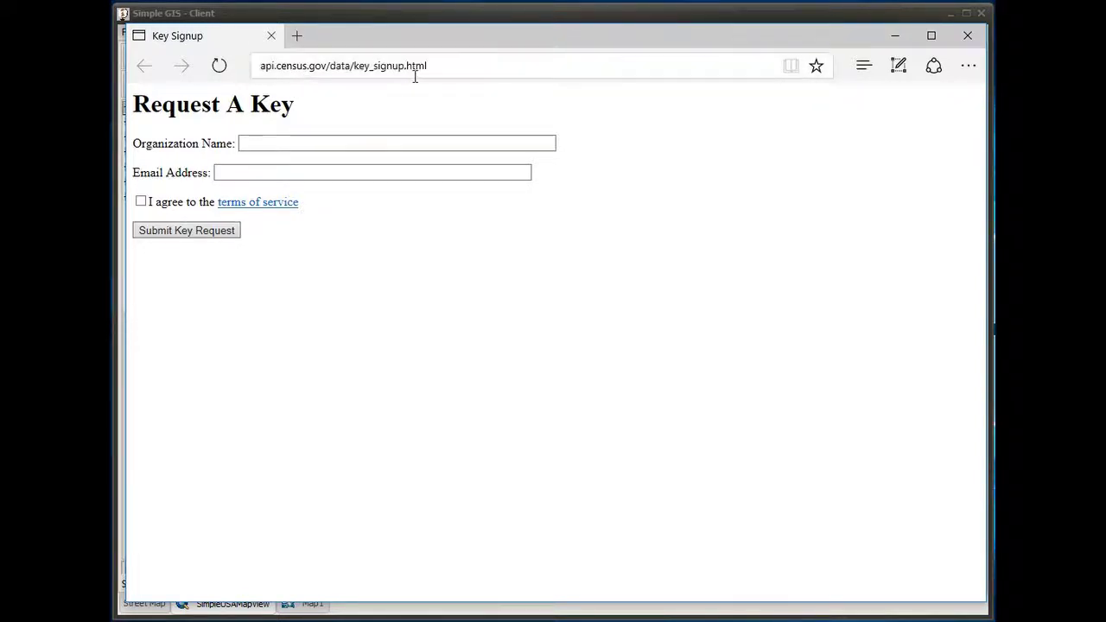
click(271, 142)
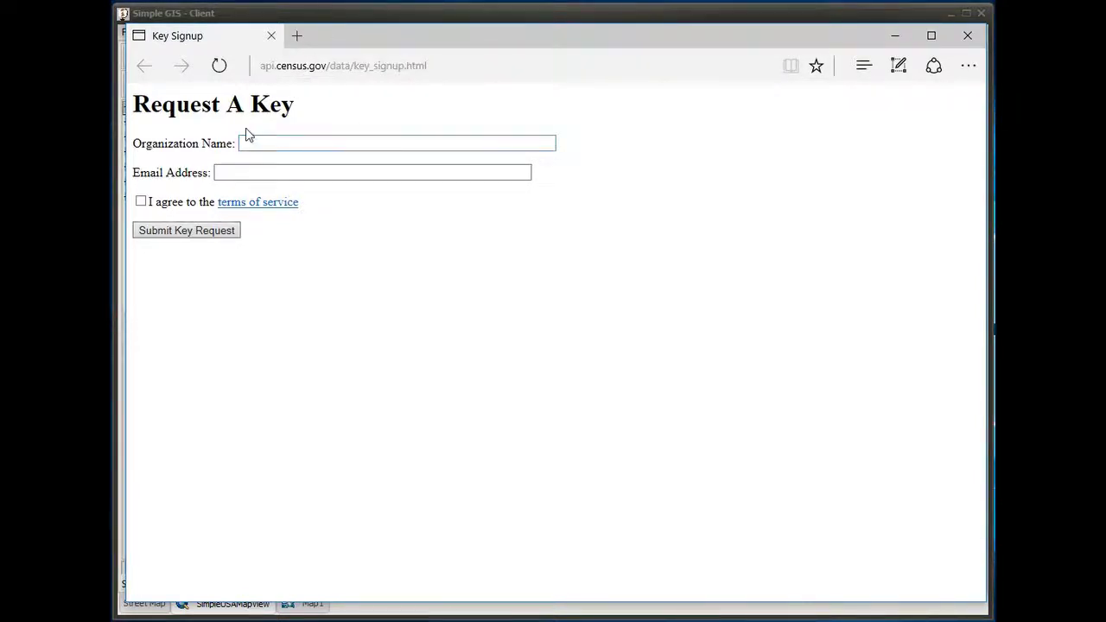
click(248, 143)
click(227, 171)
click(488, 194)
click(967, 35)
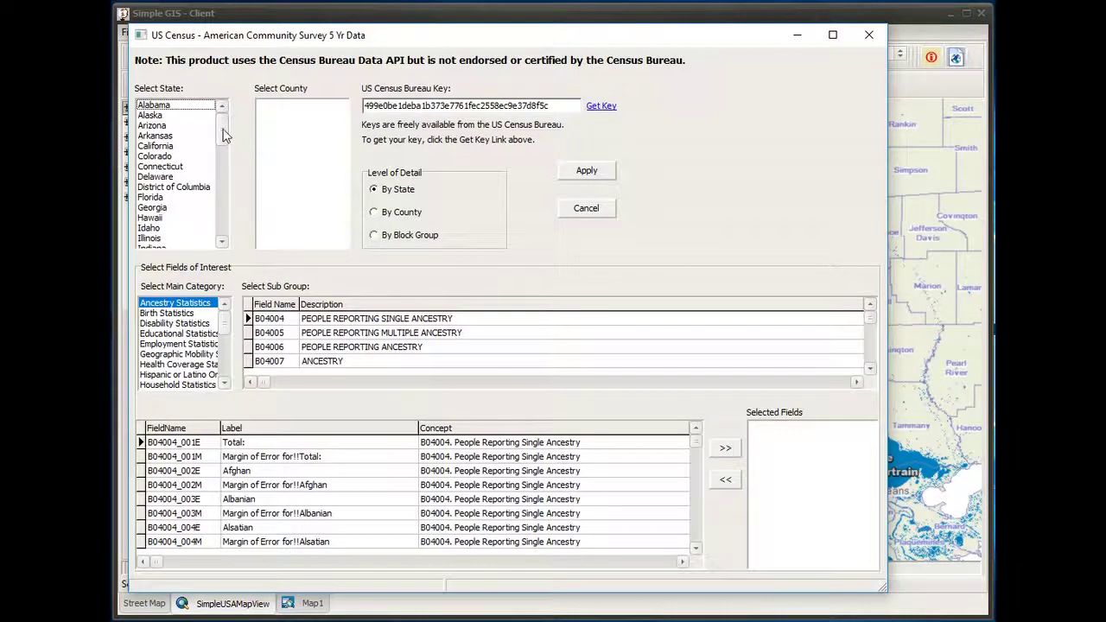
Step: Choose Louisiana as the state and set the level of detail to By County
drag(223, 134, 223, 160)
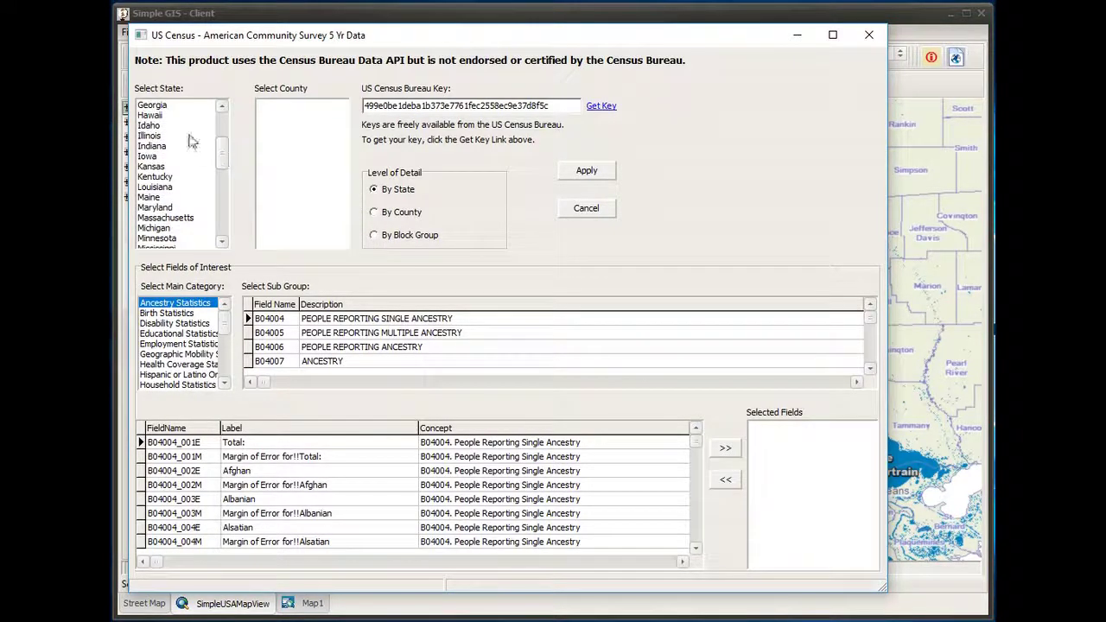
click(160, 189)
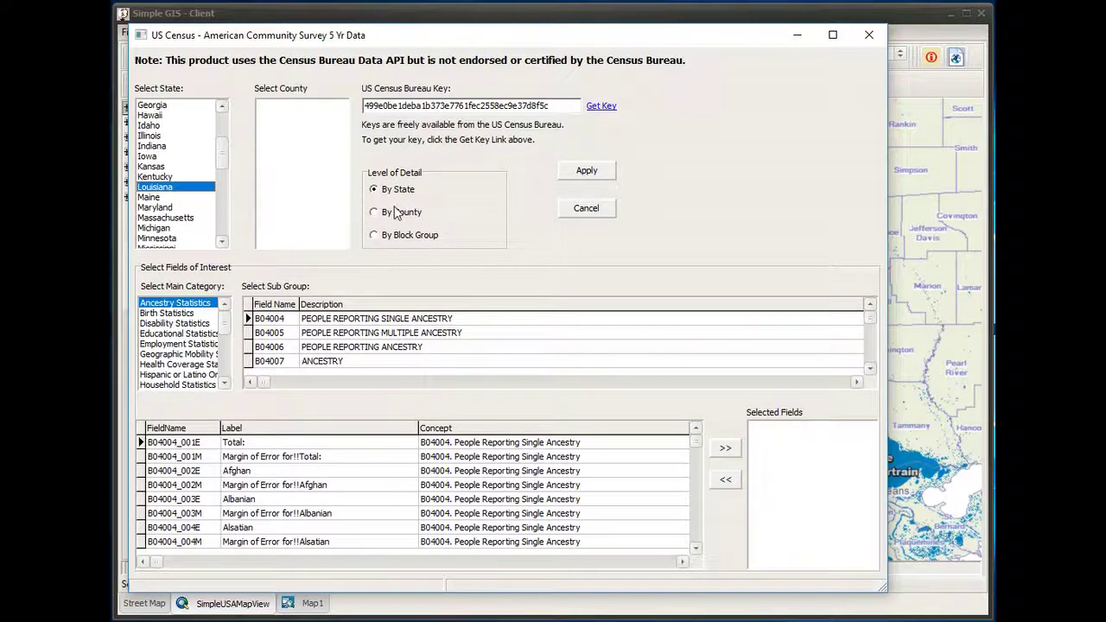
click(374, 213)
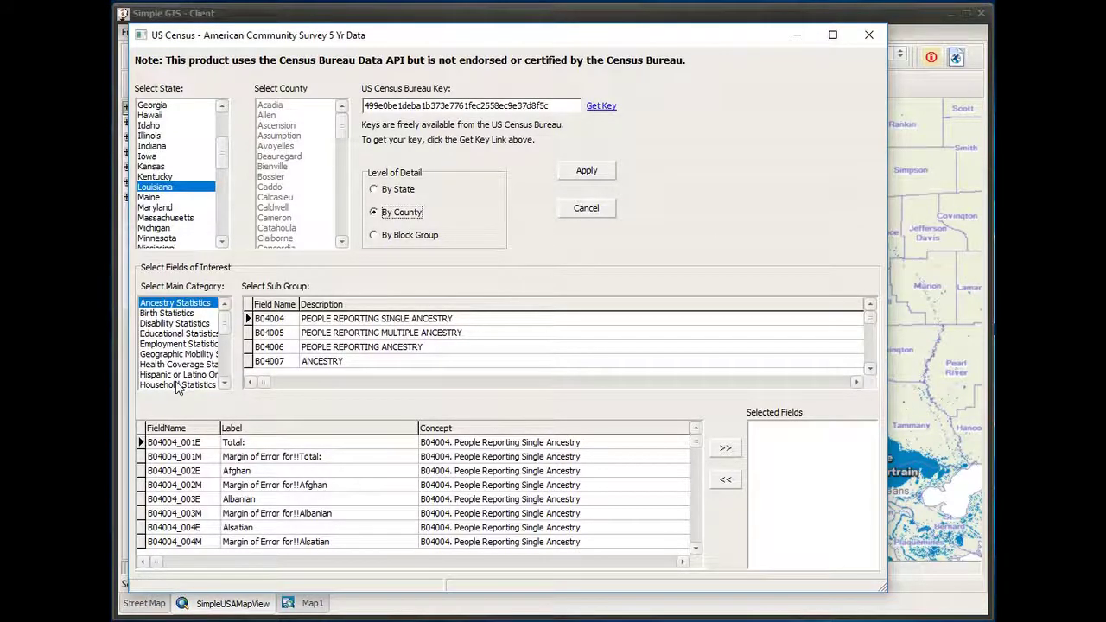
Step: Choose Educational Statistics as the main category for the fields of interest
scroll(223, 333, down, 1)
drag(223, 334, 227, 373)
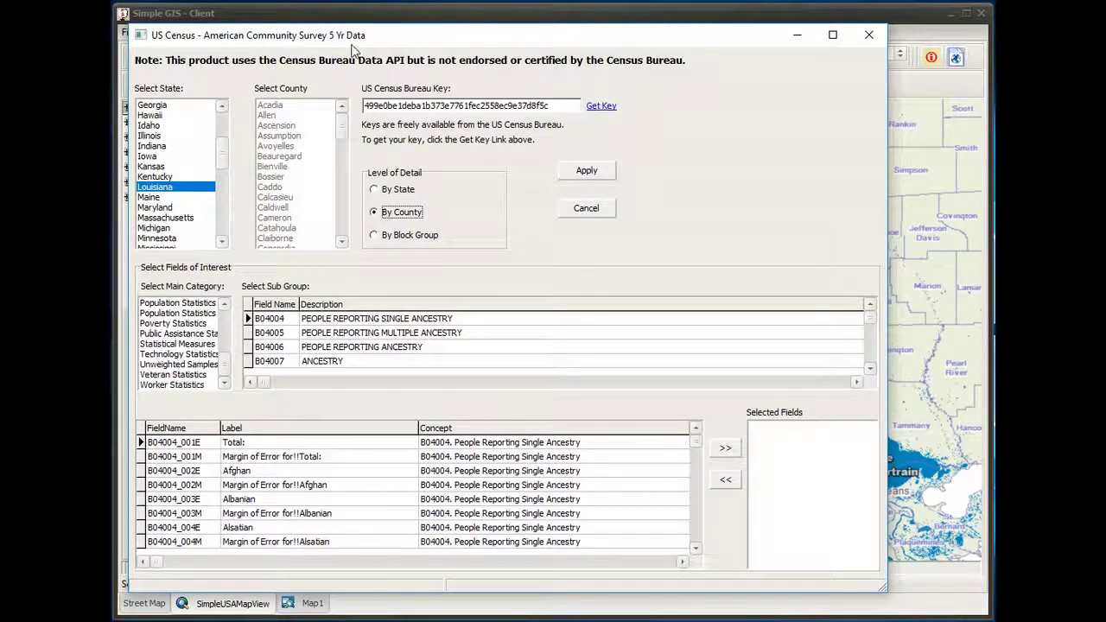
drag(223, 369, 225, 319)
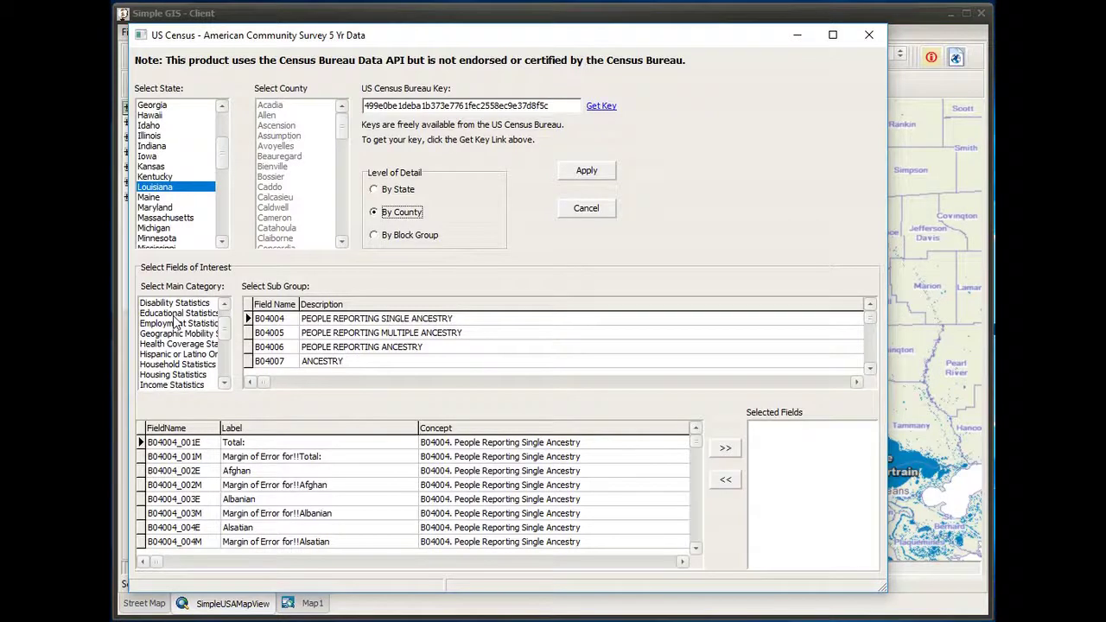
click(173, 315)
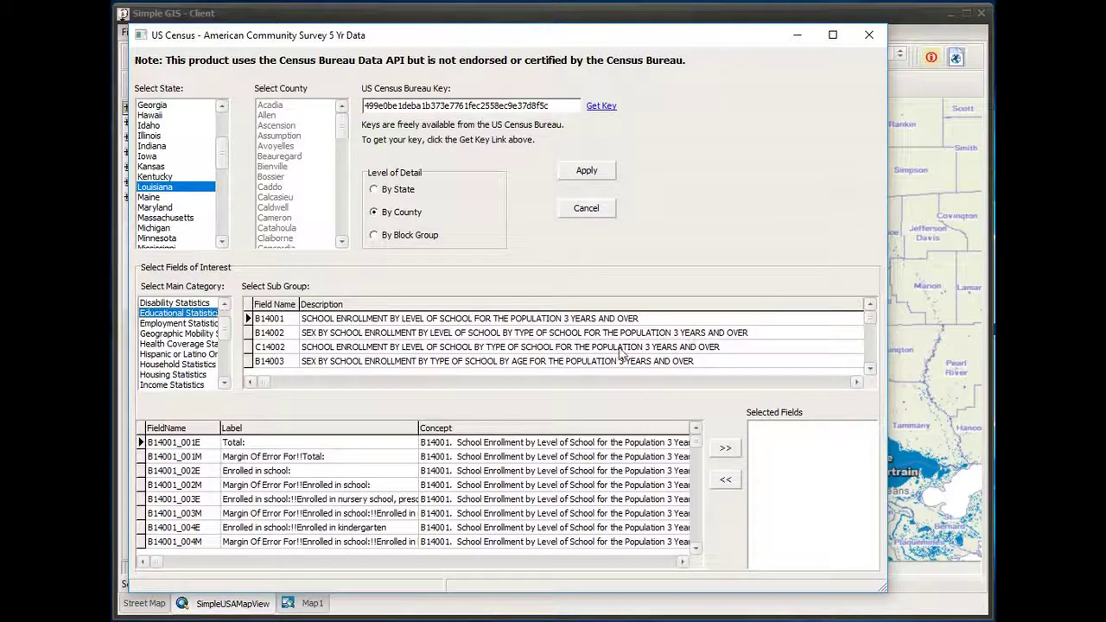
Step: Look through the sub groups available under Educational Statistics, and return to the start of the list
click(872, 371)
key(Down)
key(Down)
key(Down)
key(Down)
key(Down)
key(Down)
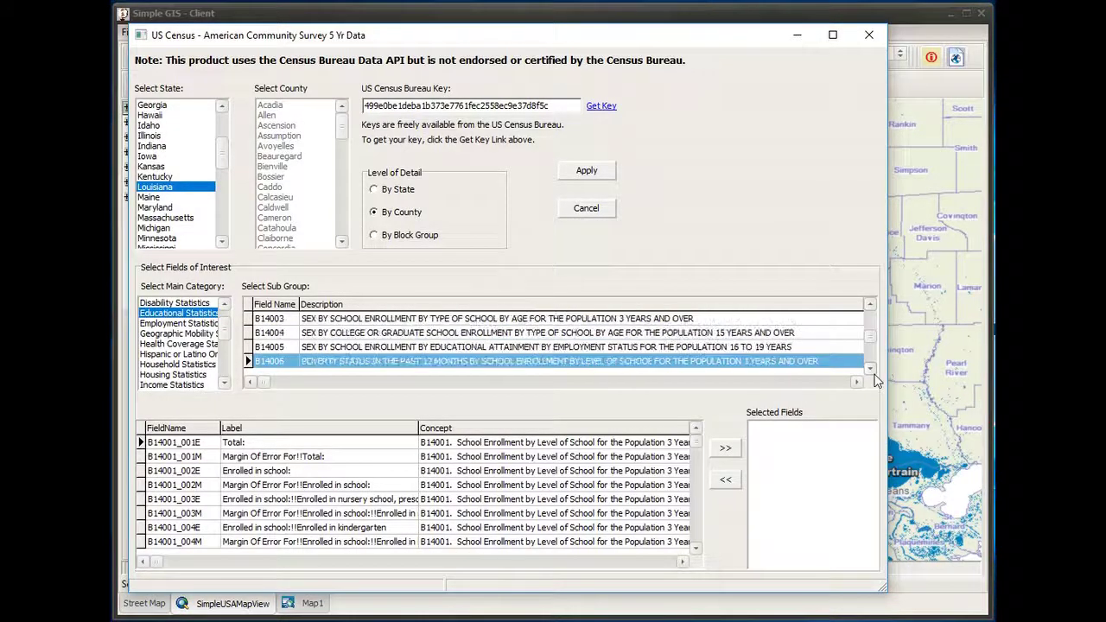
key(Down)
key(Down)
key(Down)
key(Down)
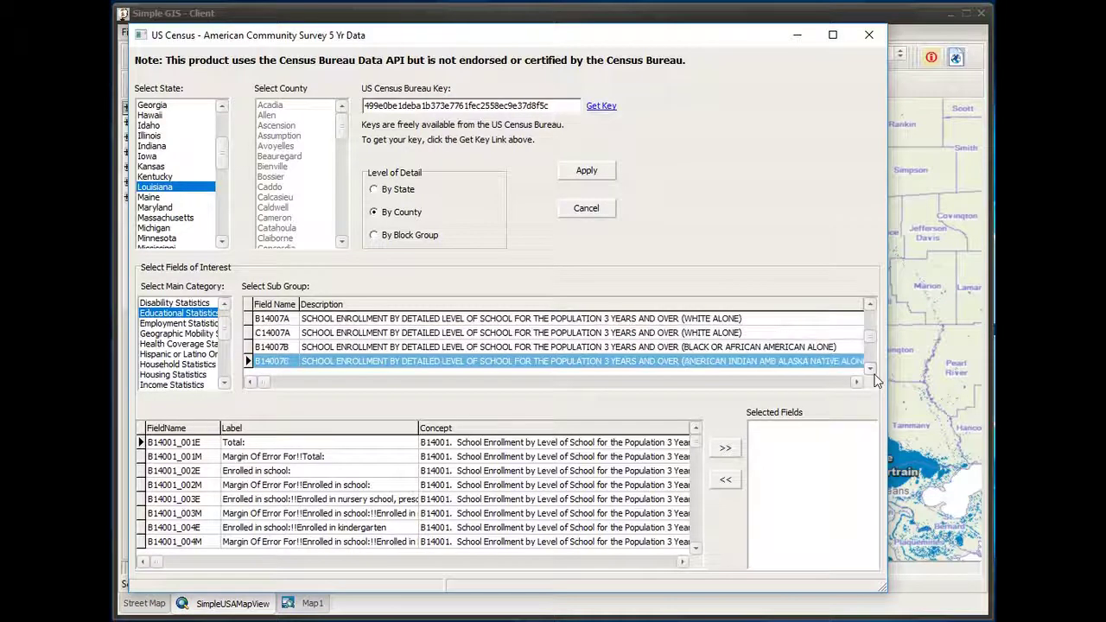
key(Down)
key(Down)
key(Down)
key(Down)
key(Down)
key(Down)
key(Down)
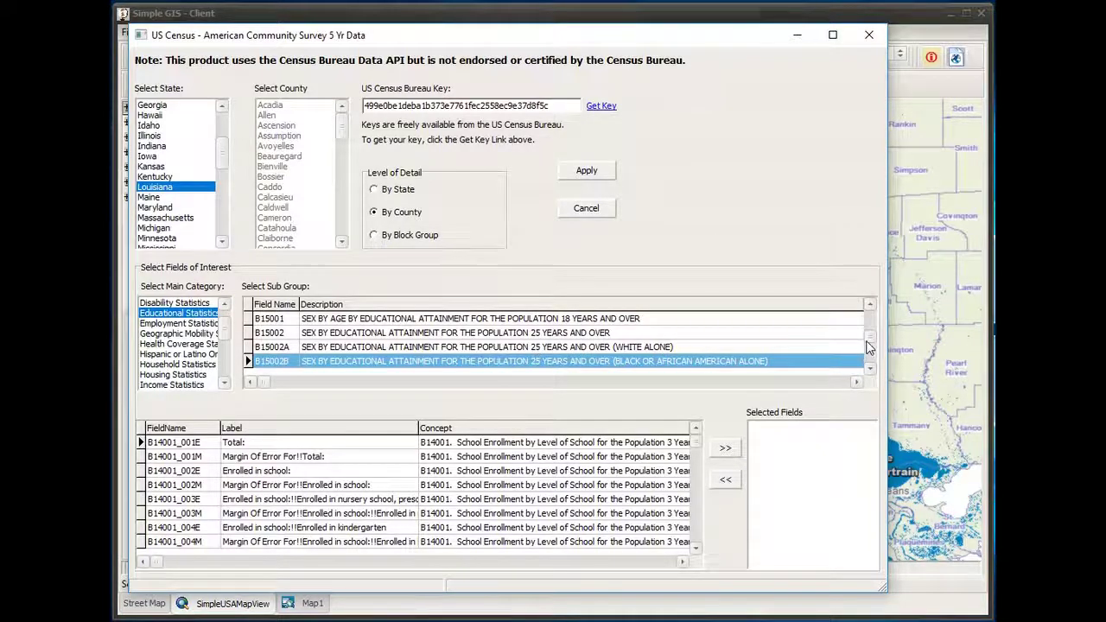
drag(869, 333, 869, 323)
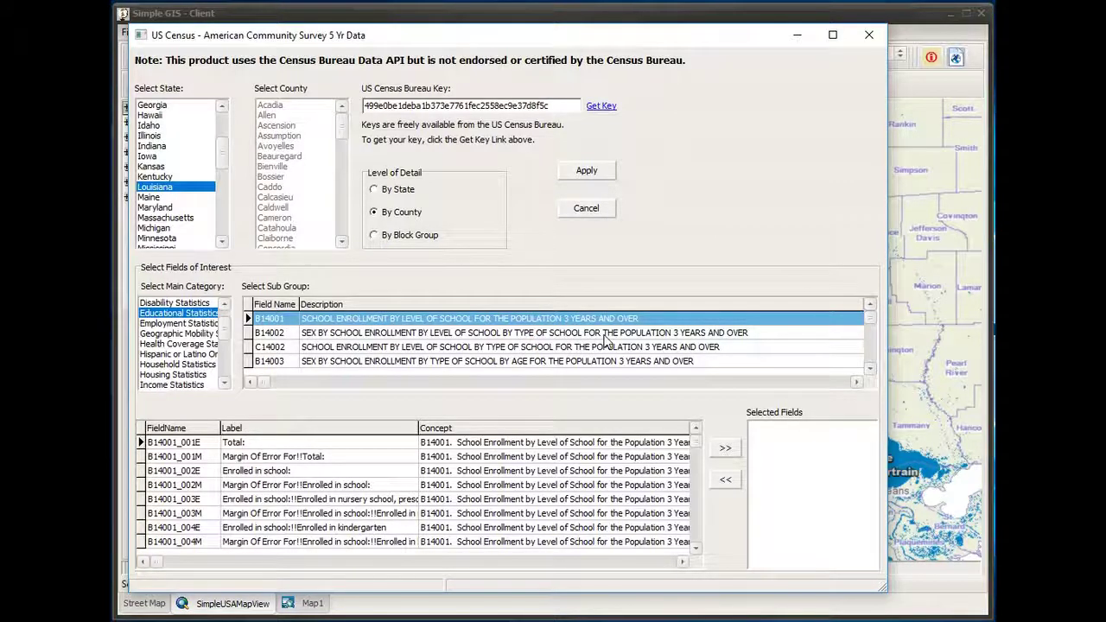
Step: Select sub group B14002, sex by school enrollment by level and type of school, and widen the Label column of its fields
click(606, 335)
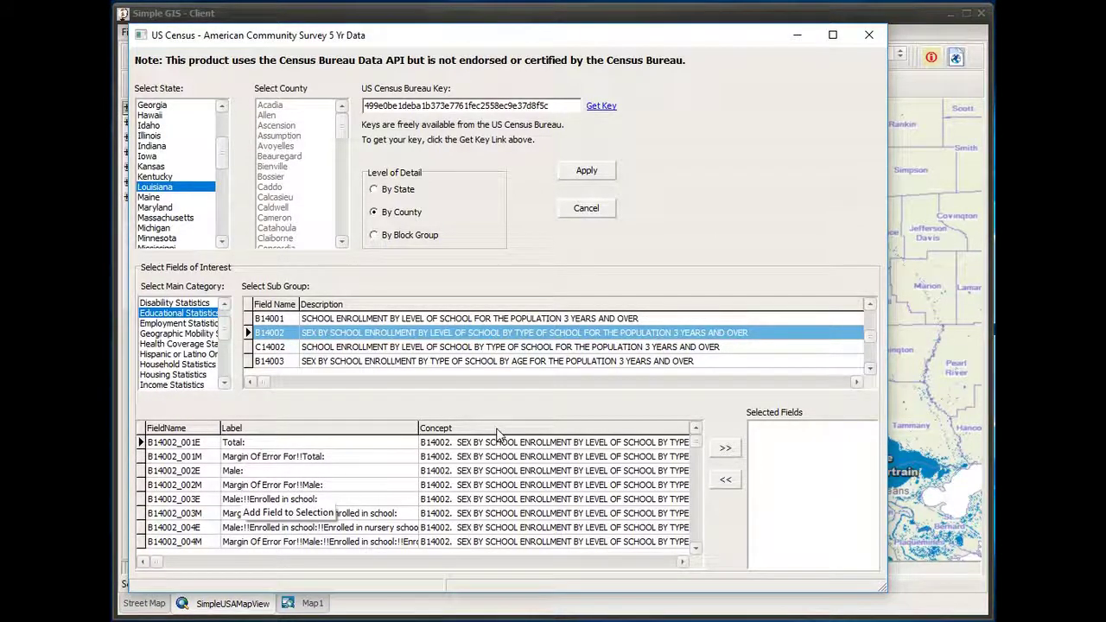
click(290, 443)
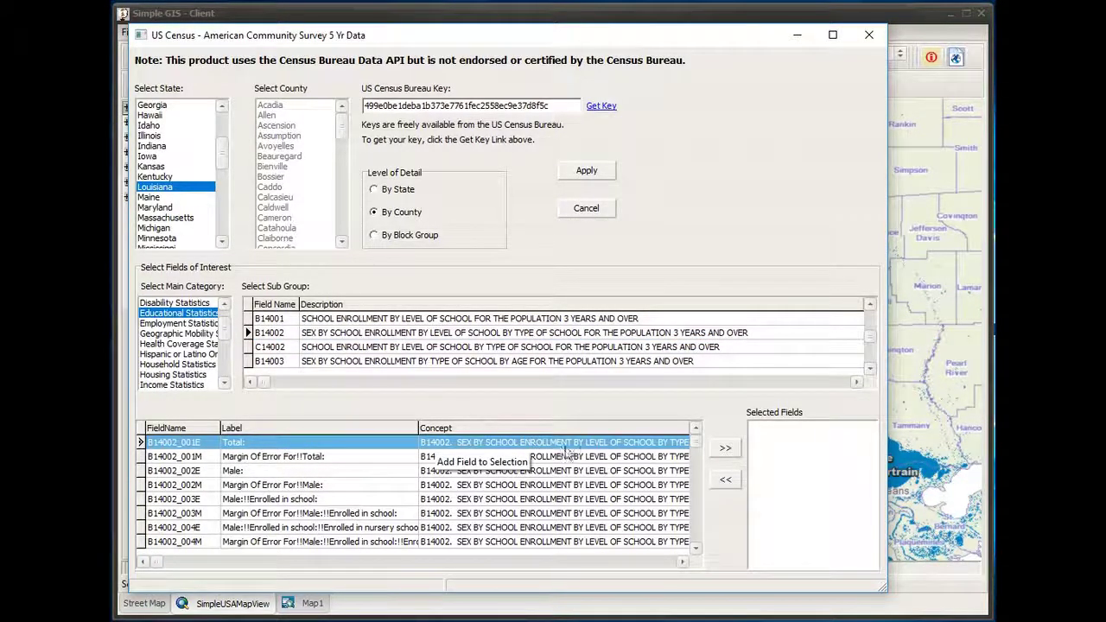
click(697, 550)
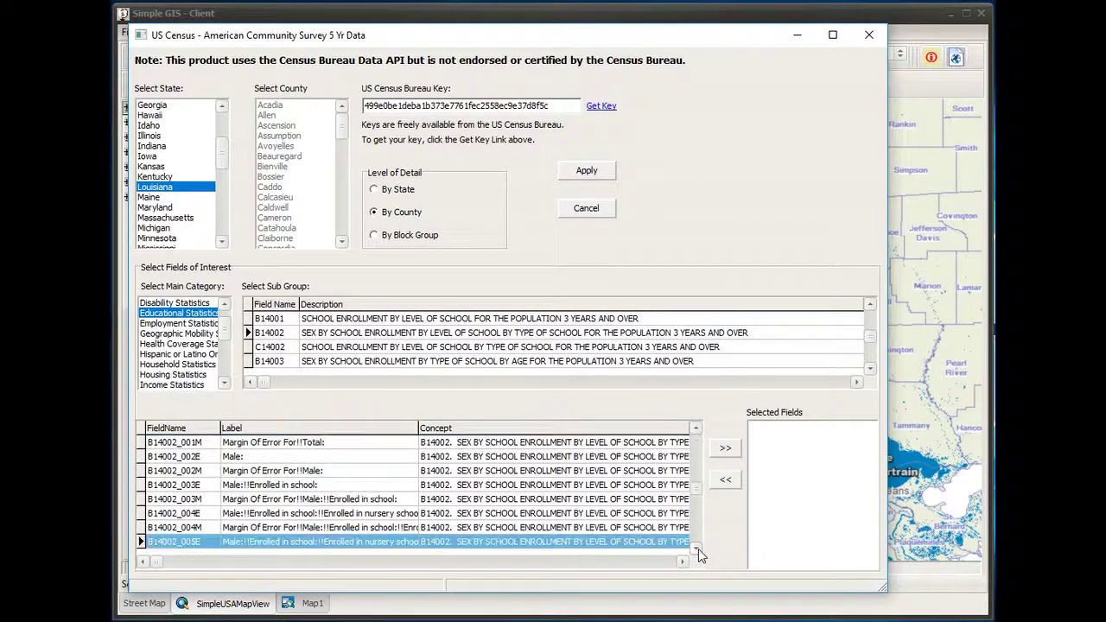
click(268, 458)
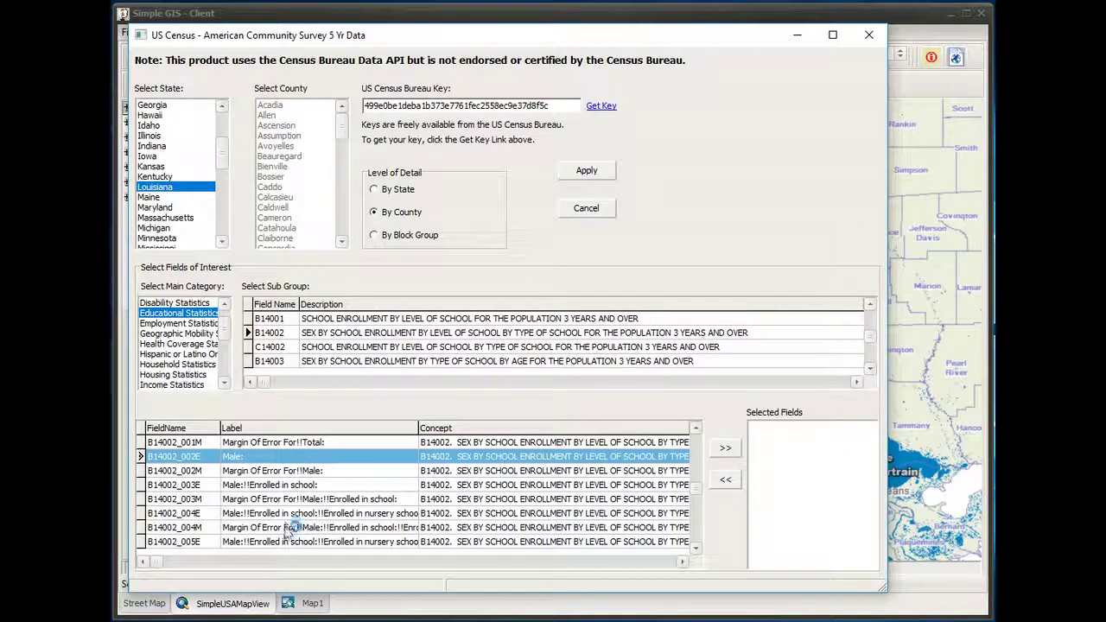
click(421, 516)
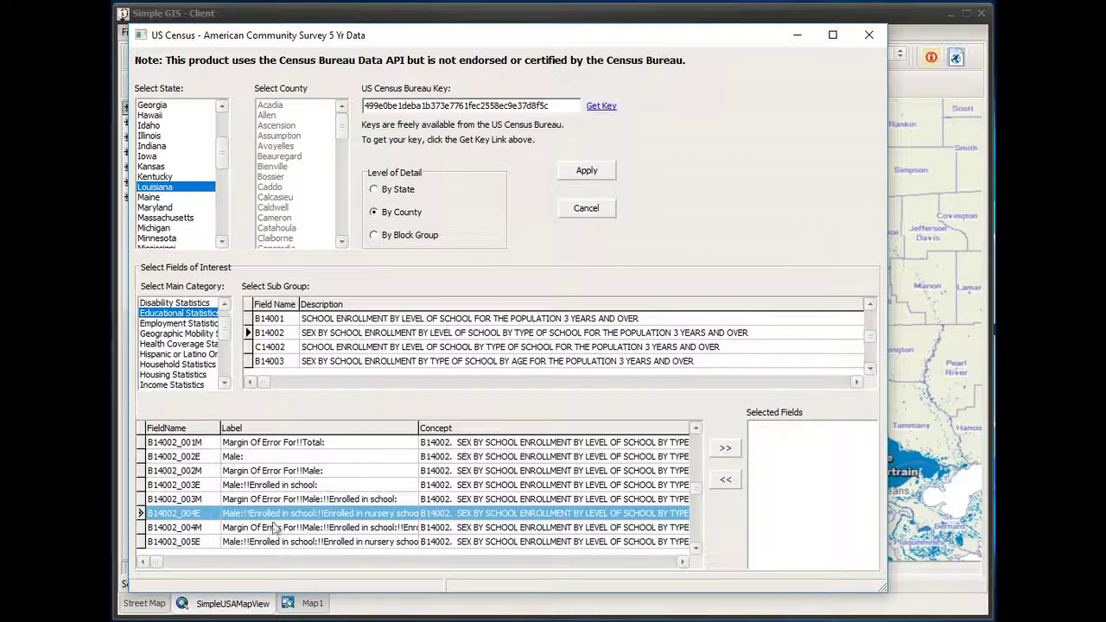
drag(414, 428, 563, 426)
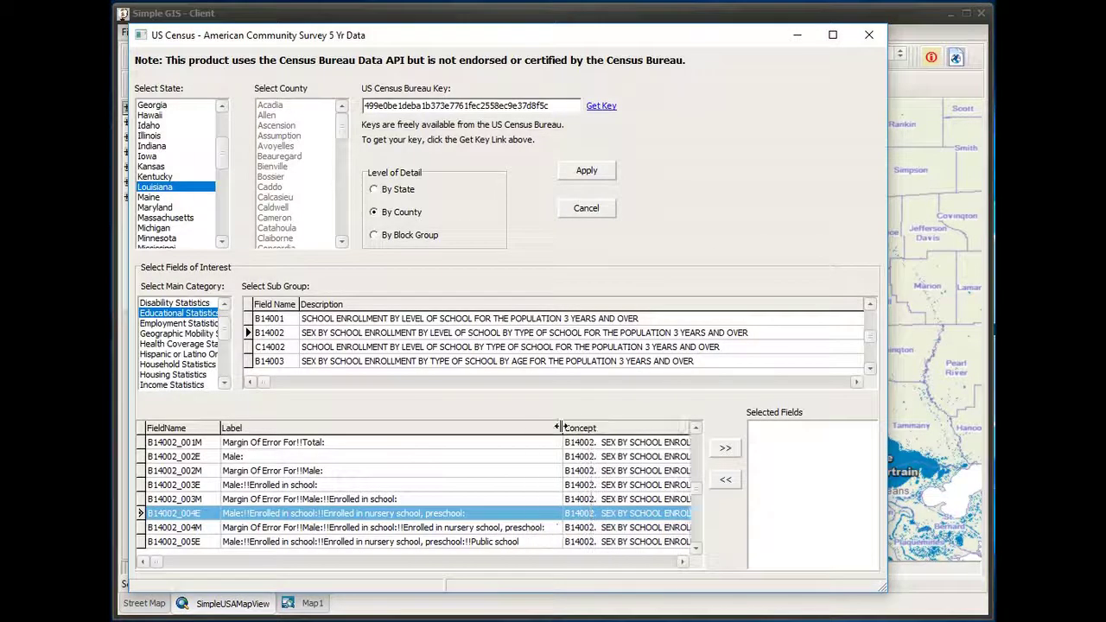
Step: Add the male nursery school, preschool enrollment fields B14002_004E, B14002_005E and B14002_006E to the selected fields
ctrl+click(697, 549)
click(697, 547)
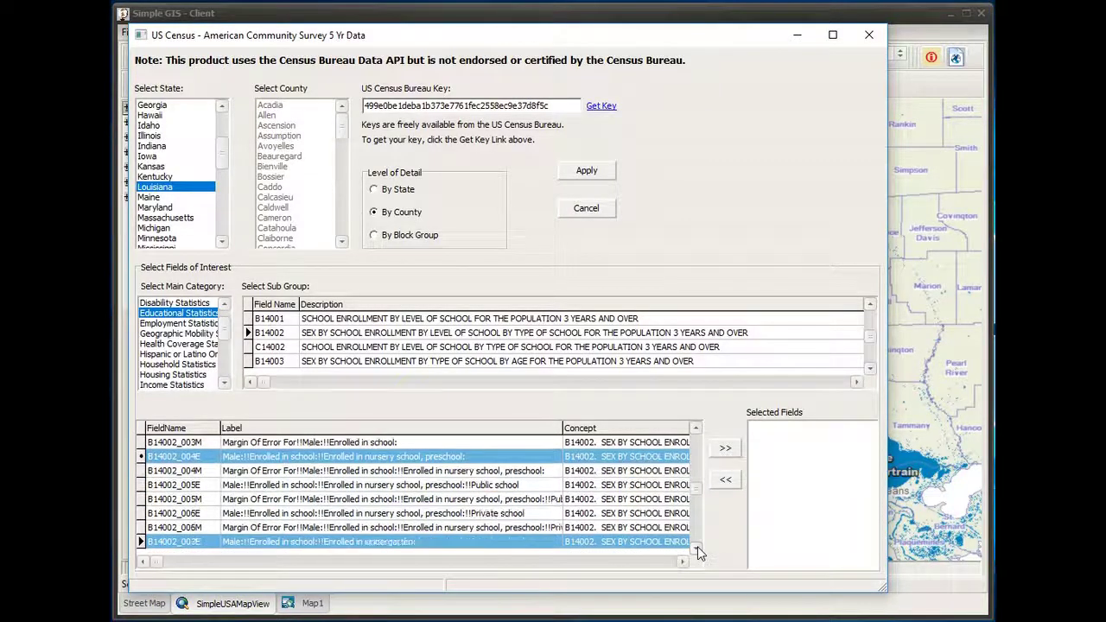
click(278, 459)
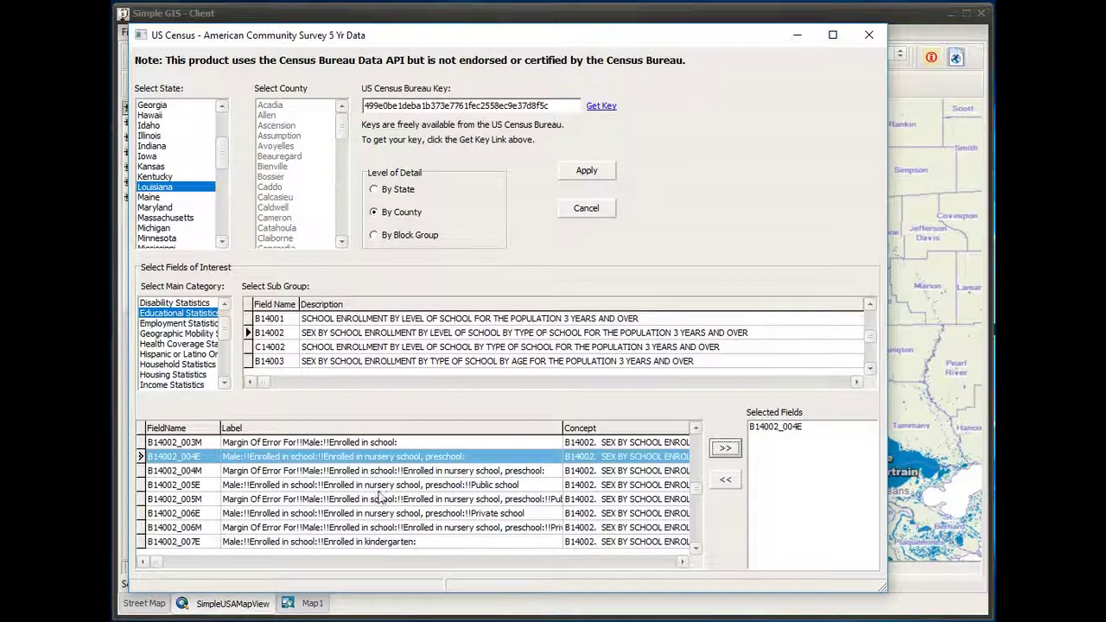
click(487, 485)
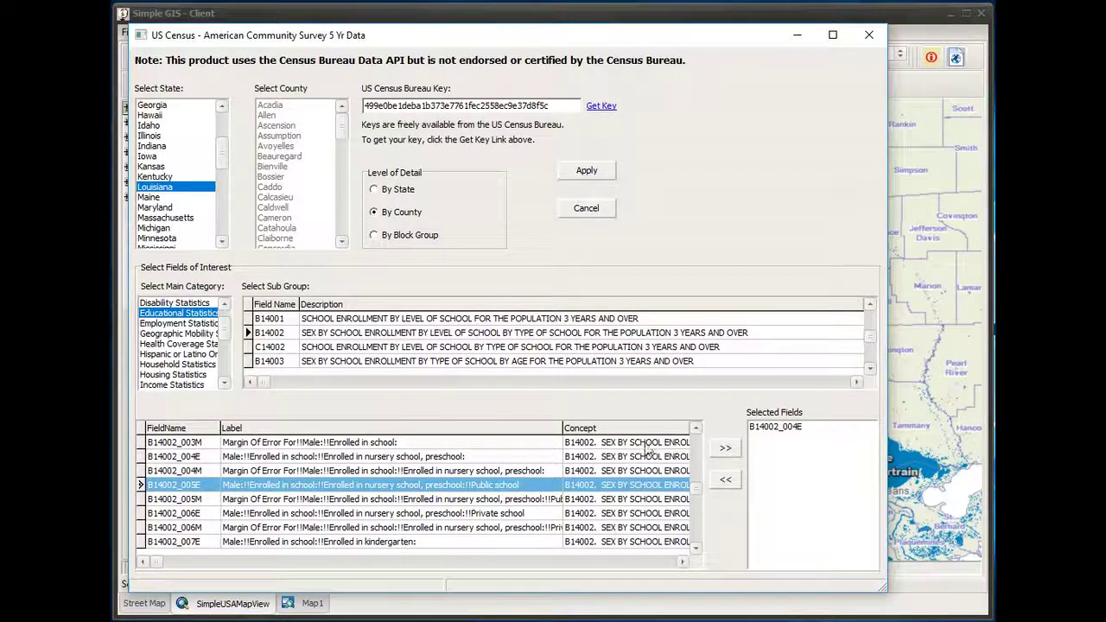
click(726, 448)
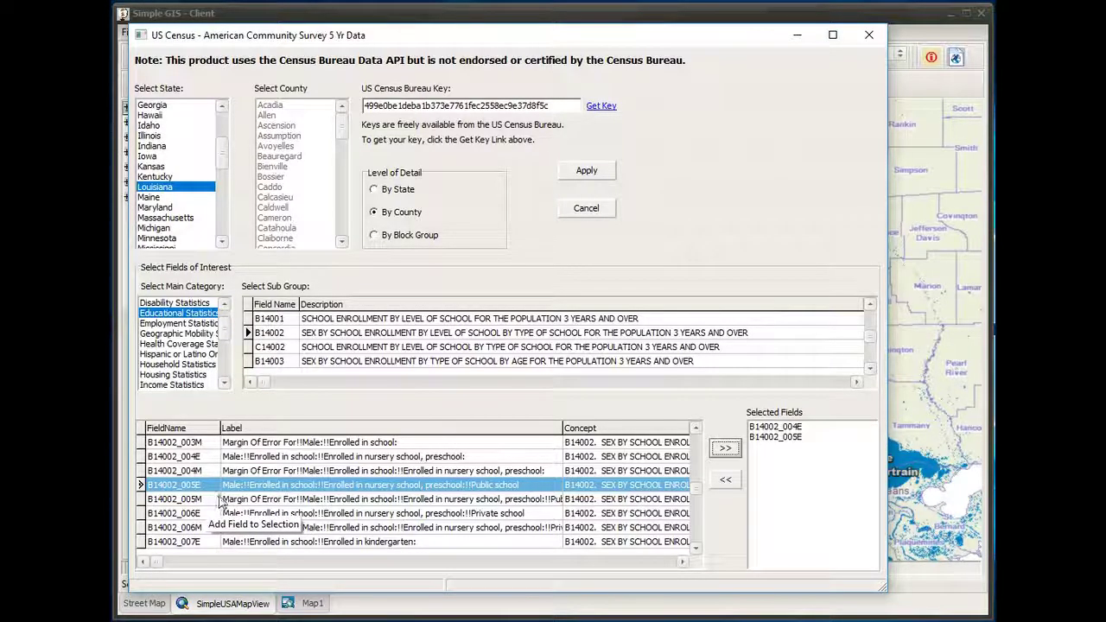
click(176, 516)
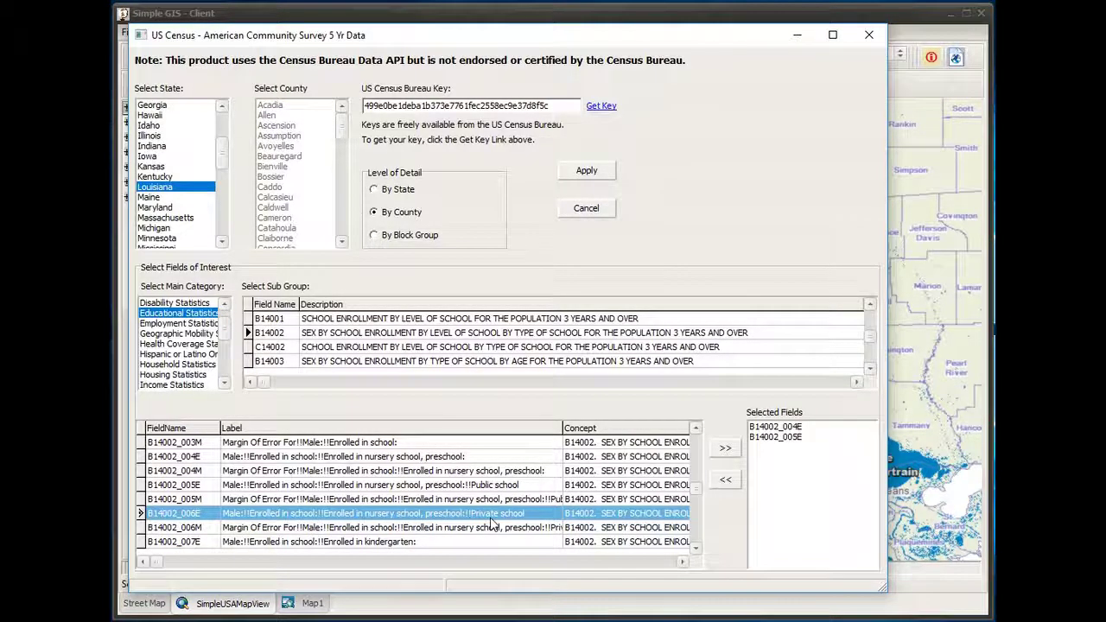
click(727, 452)
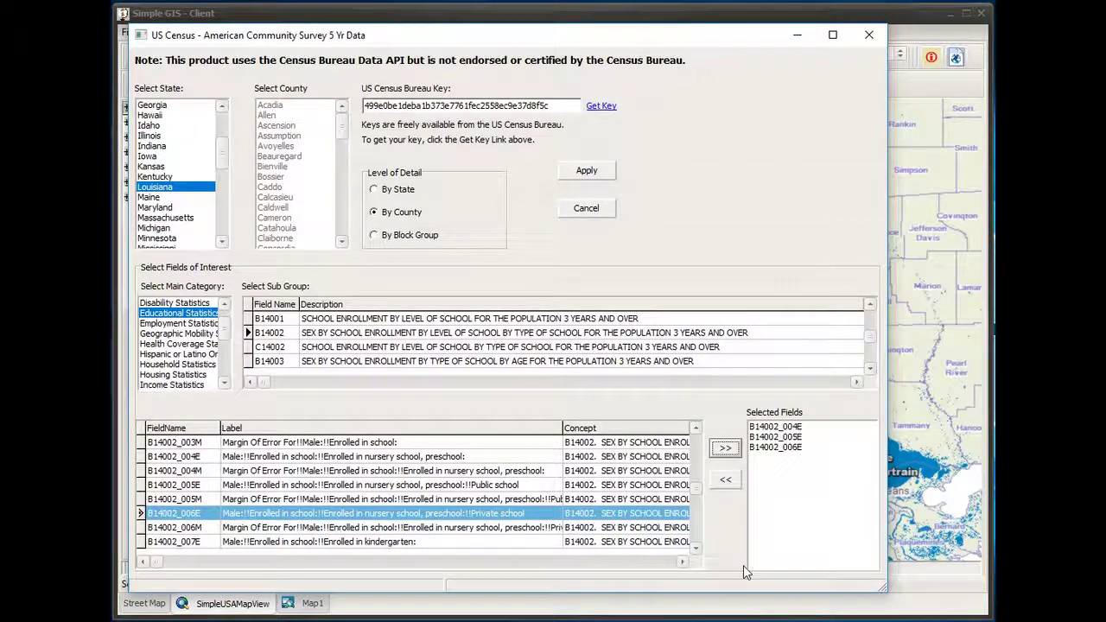
Step: Add the male kindergarten enrollment fields B14002_007E, B14002_008E and B14002_009E to the selected fields
key(Down)
key(Down)
key(Down)
key(Down)
key(Down)
key(Down)
key(Down)
key(Down)
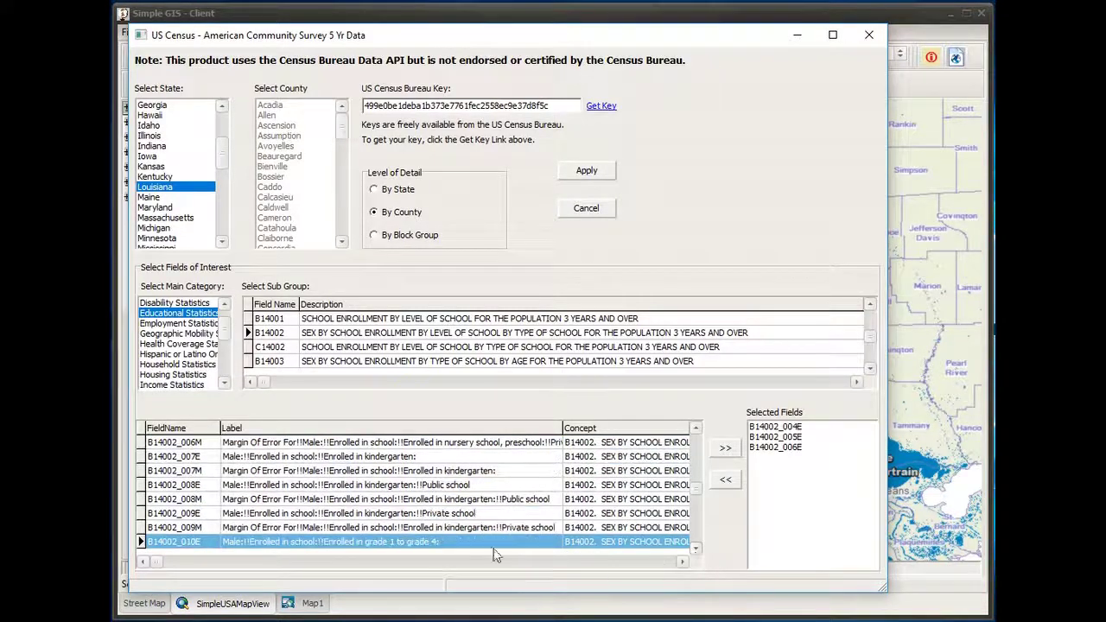
click(263, 457)
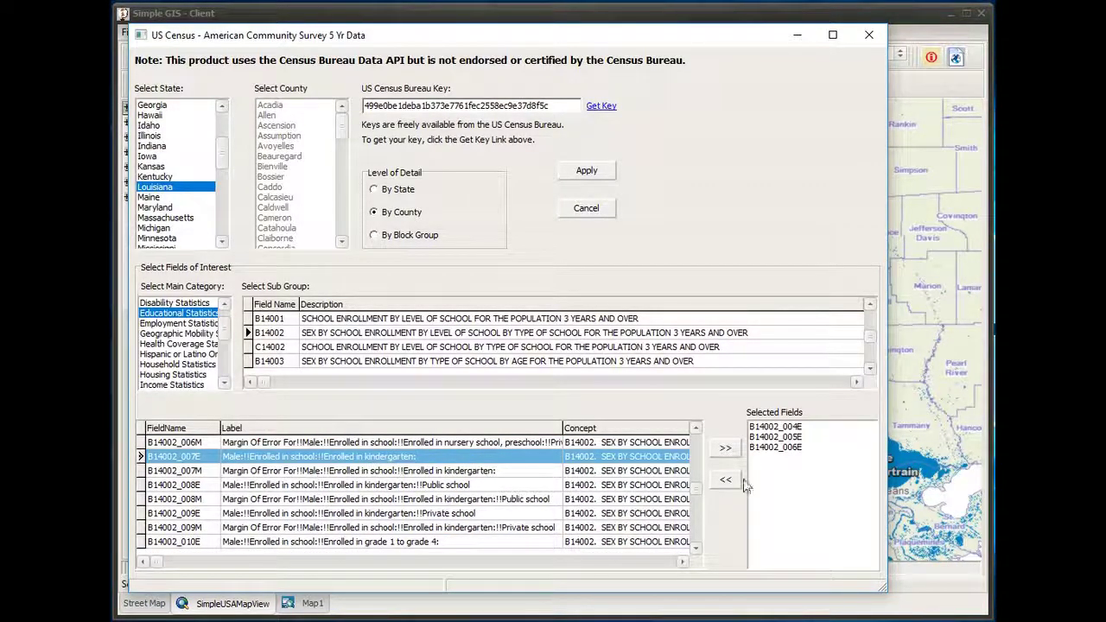
click(727, 453)
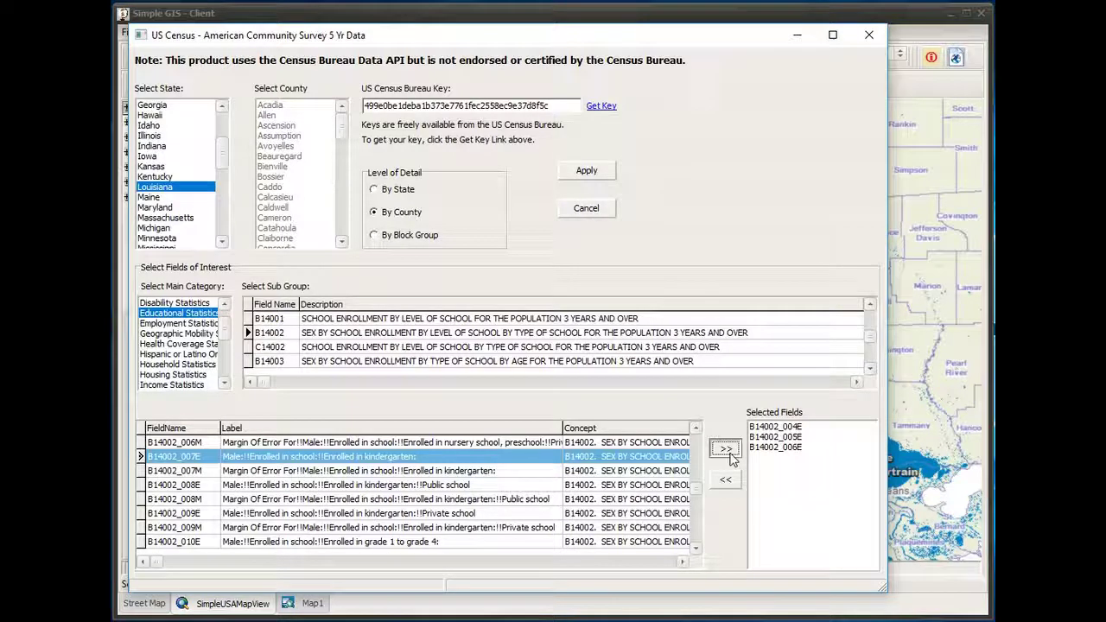
click(354, 487)
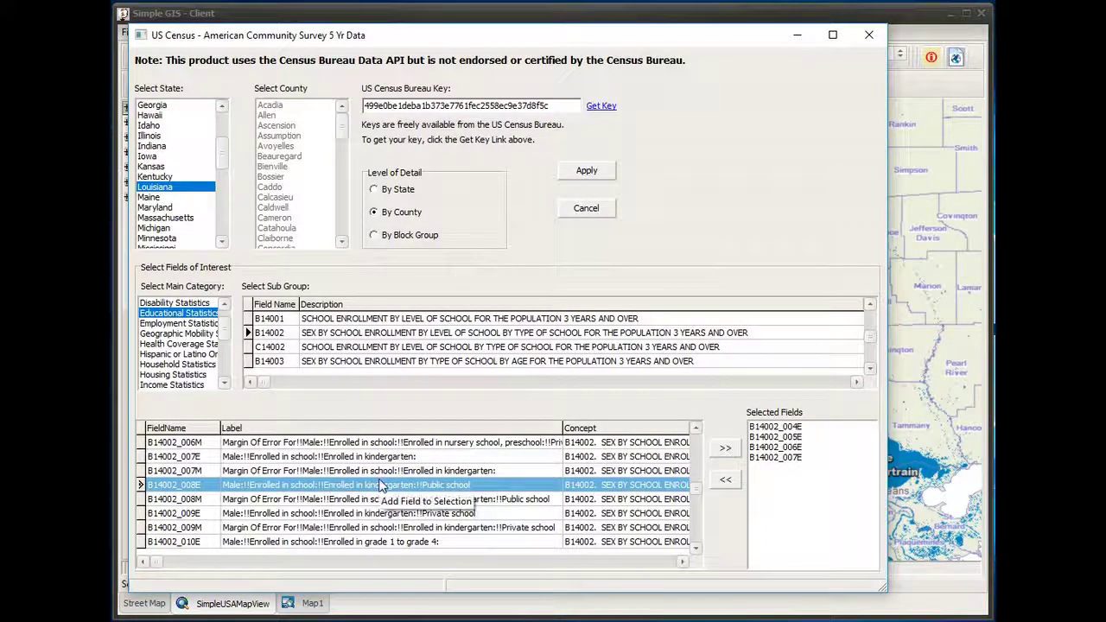
click(726, 449)
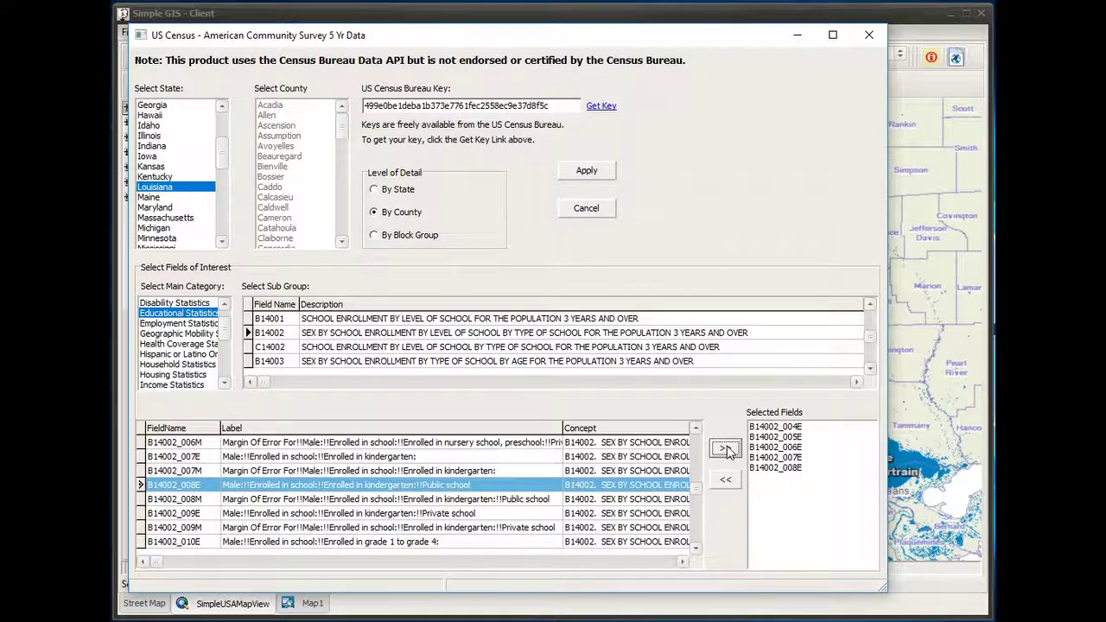
click(242, 514)
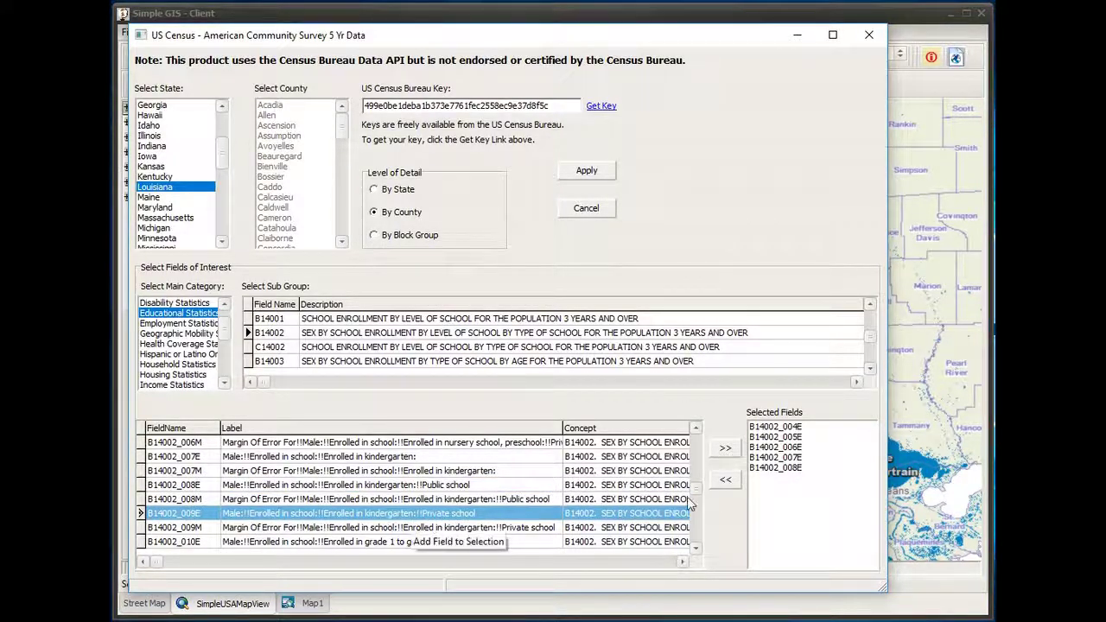
click(725, 448)
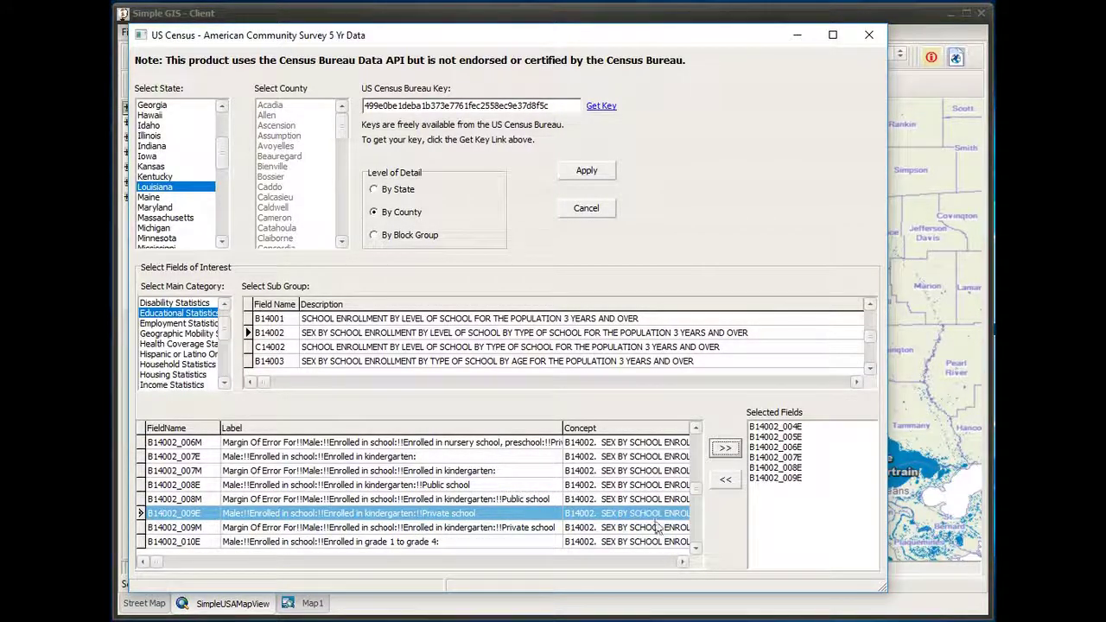
Step: Add the male grade 1 to grade 4 enrollment fields B14002_010E, B14002_011E and B14002_012E to the selected fields
click(695, 550)
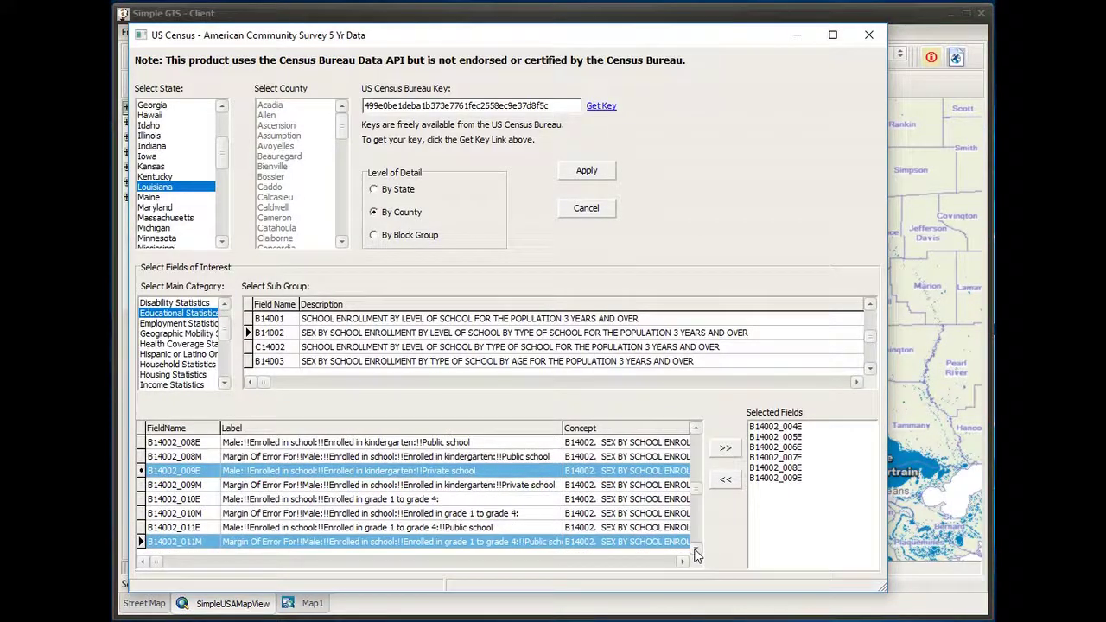
click(695, 549)
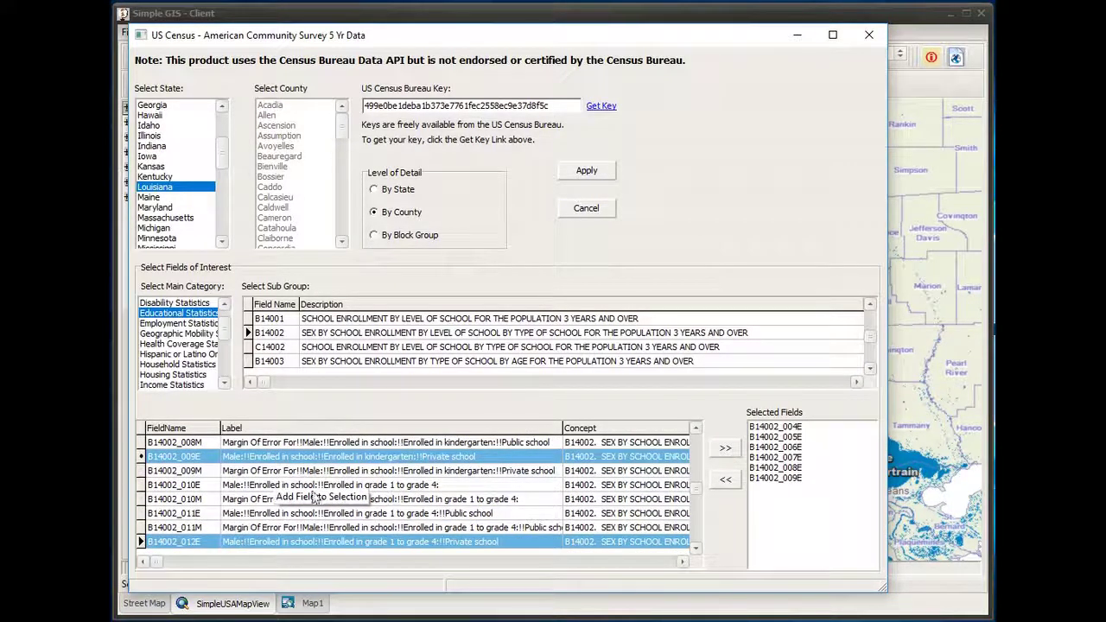
click(374, 487)
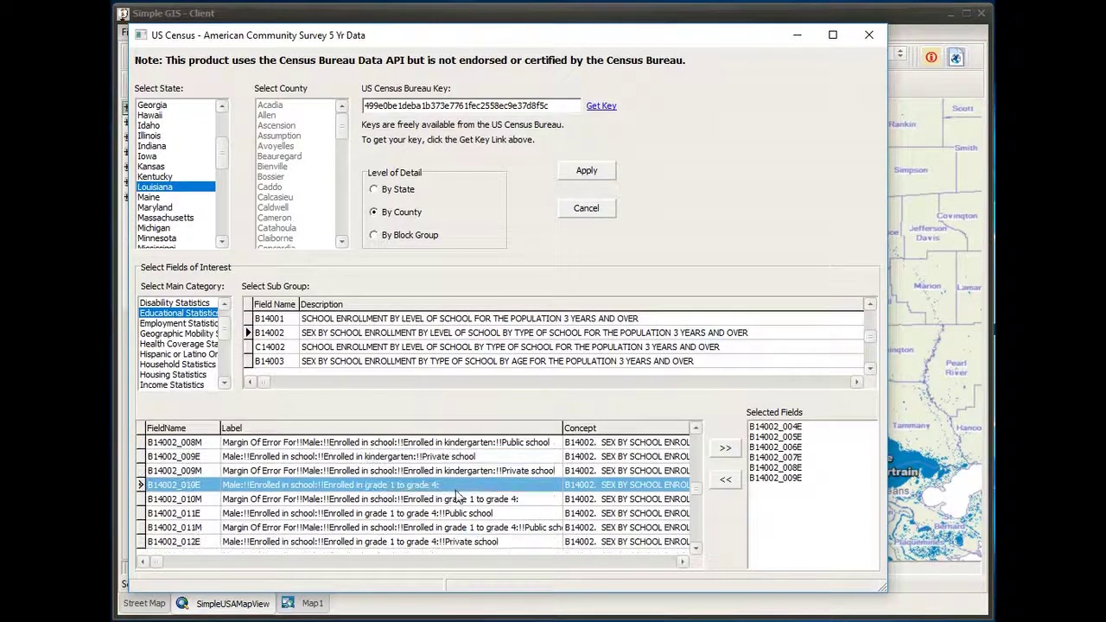
click(725, 448)
click(252, 515)
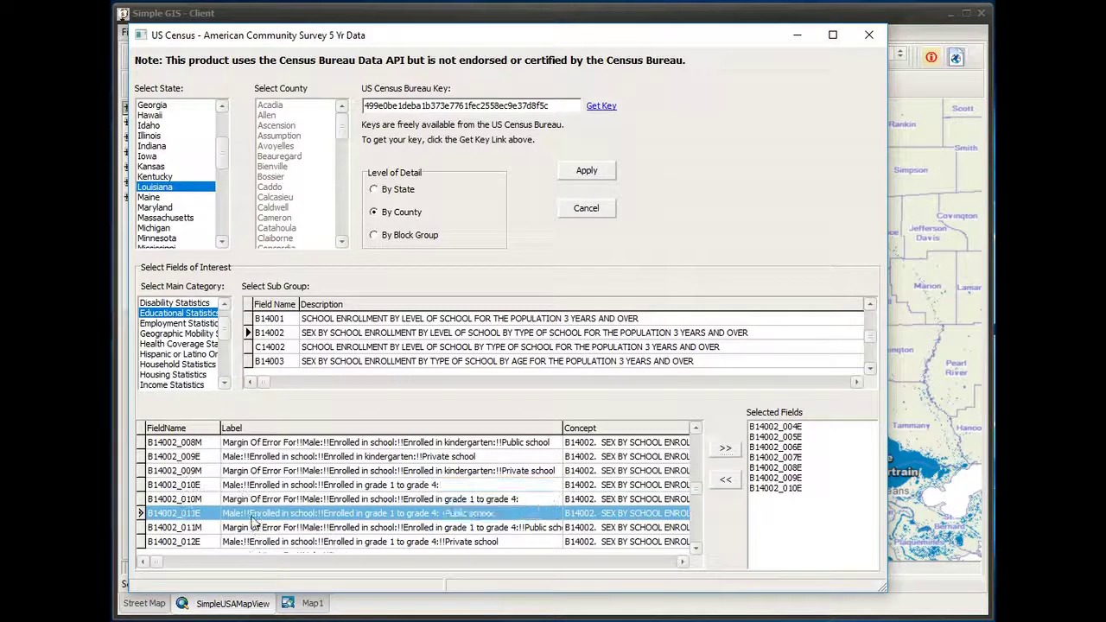
click(726, 447)
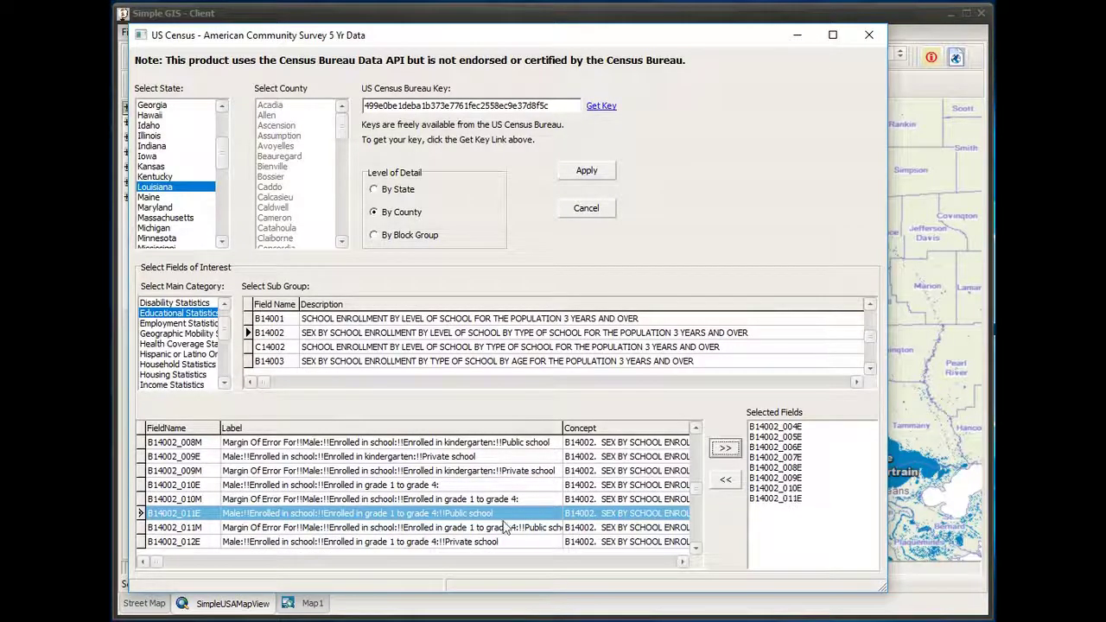
click(442, 542)
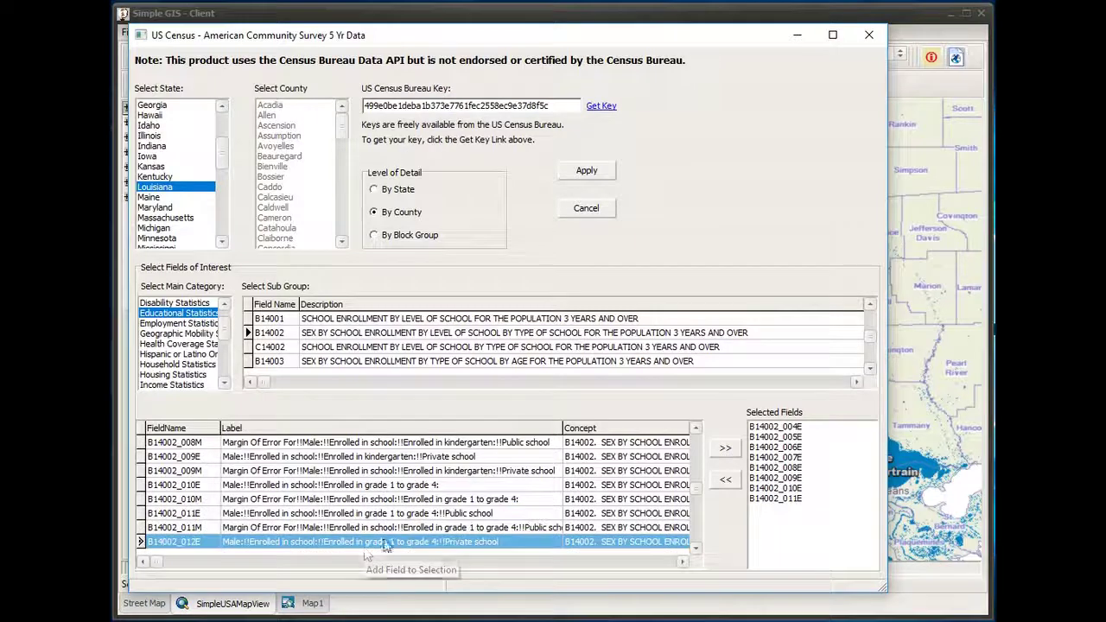
click(725, 448)
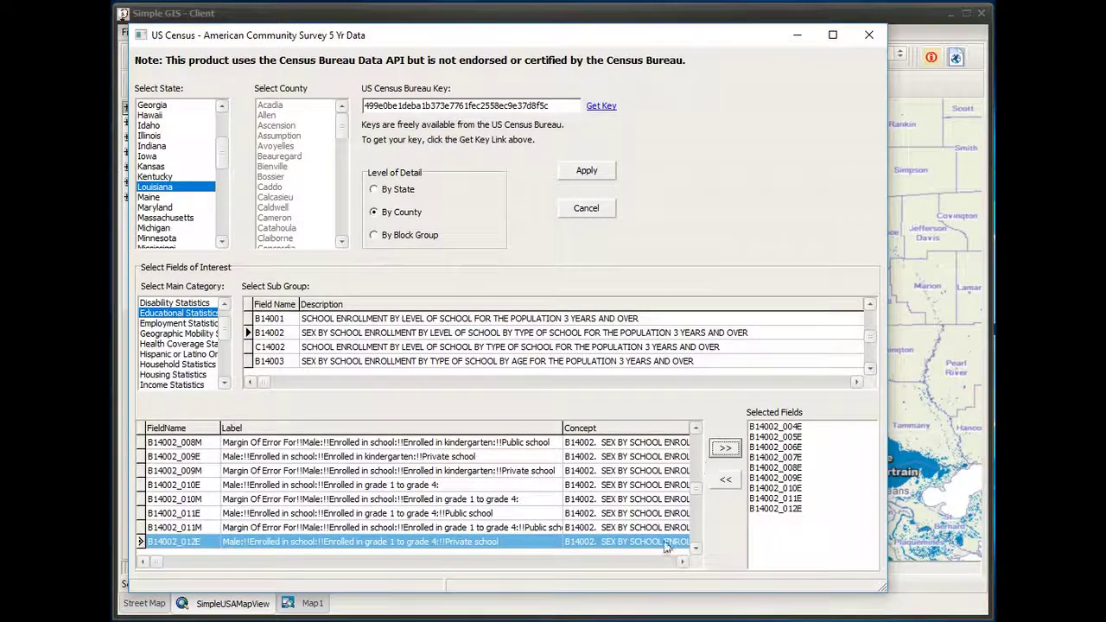
Step: Add the male grade 5 to grade 8 enrollment fields B14002_013E, B14002_014E and B14002_015E to the selected fields
scroll(695, 548, down, 7)
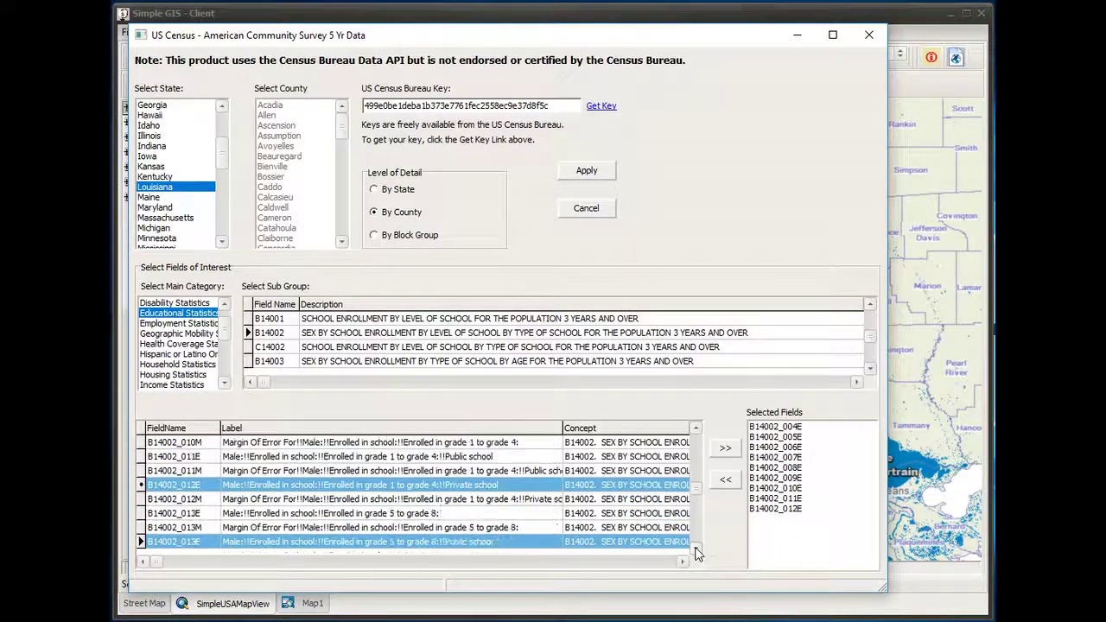
click(361, 471)
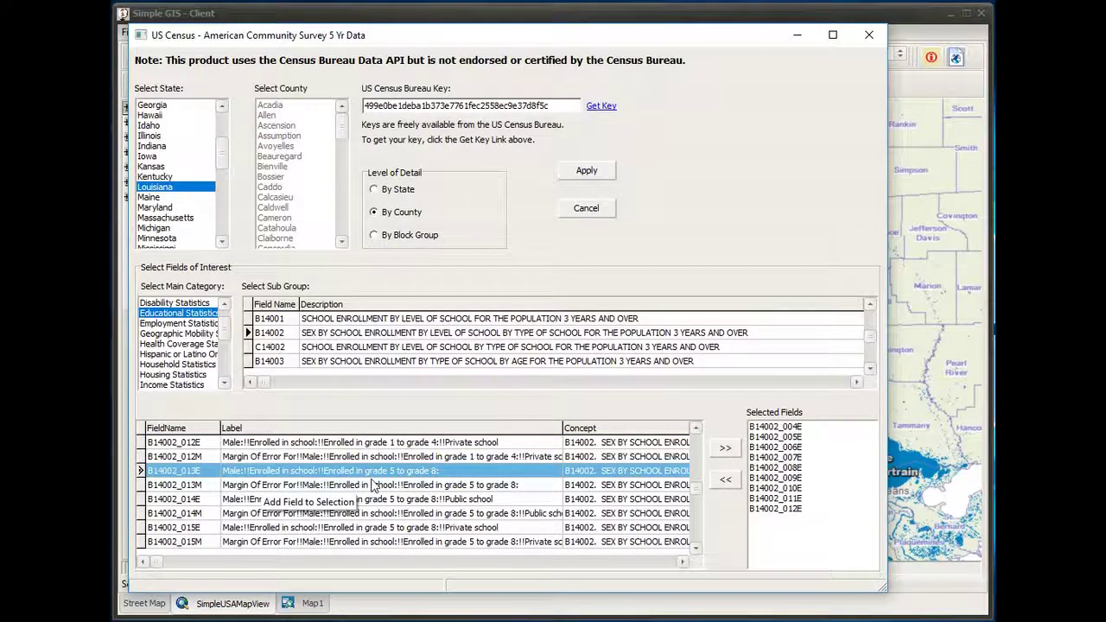
click(727, 454)
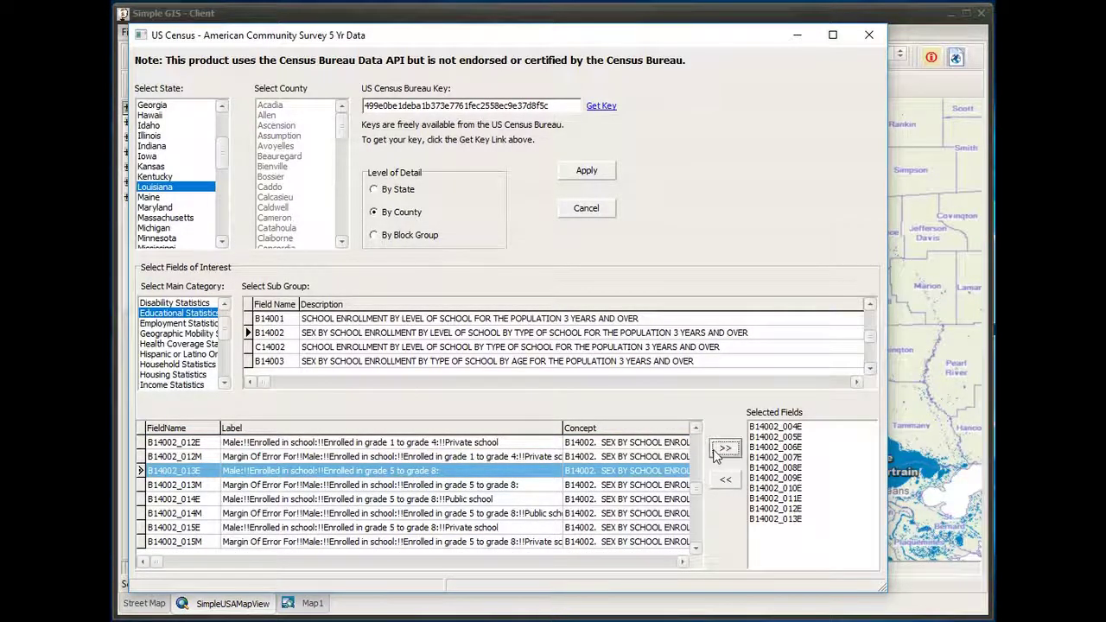
click(471, 500)
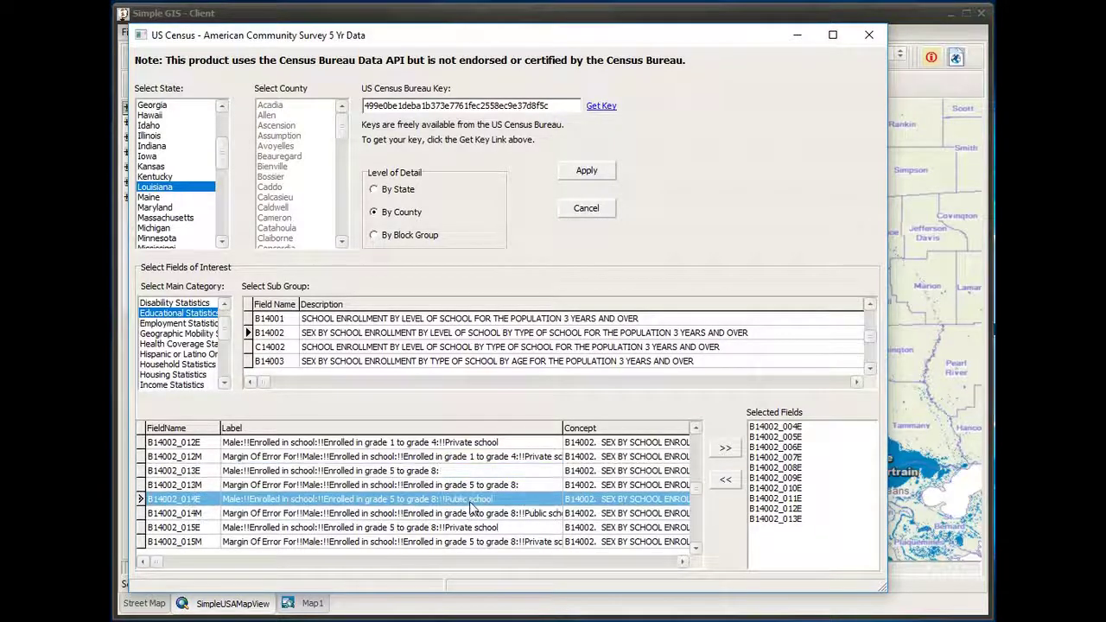
click(726, 448)
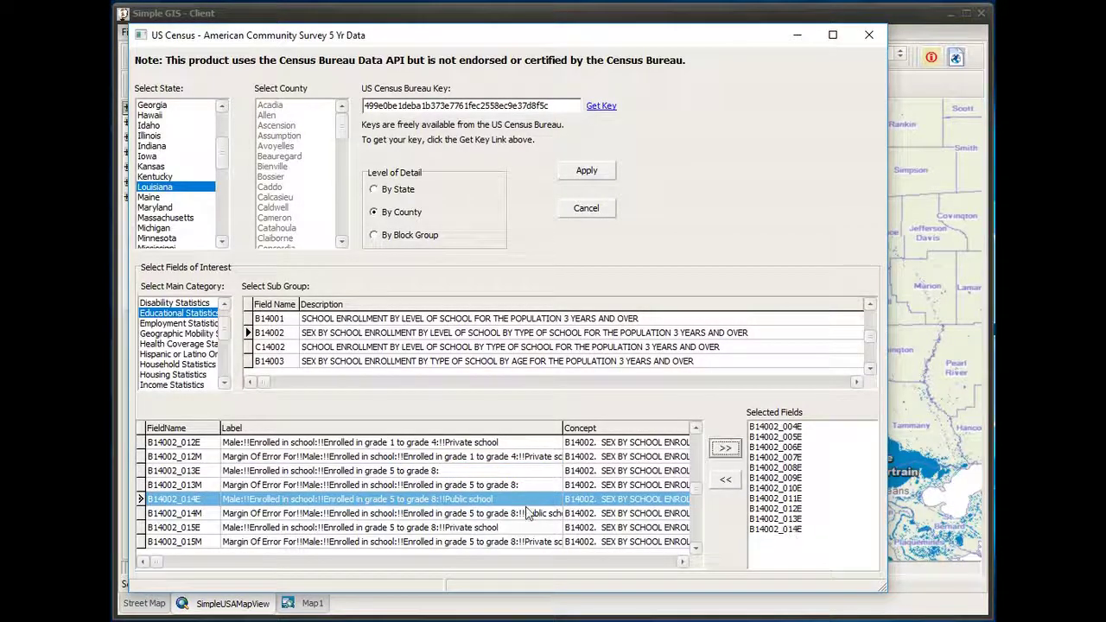
click(502, 529)
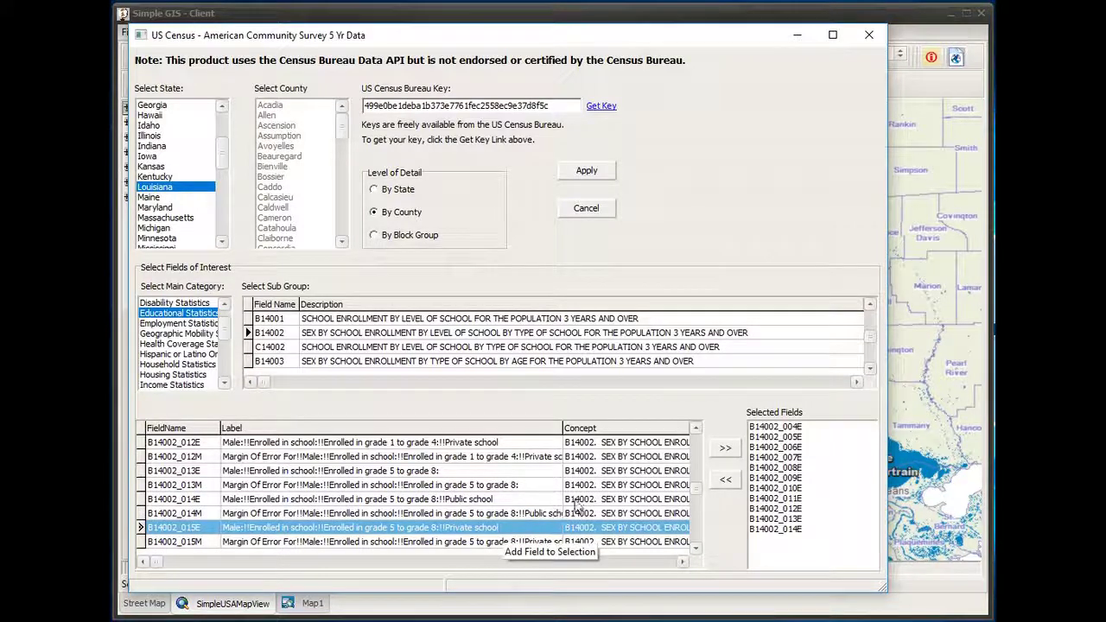
click(724, 451)
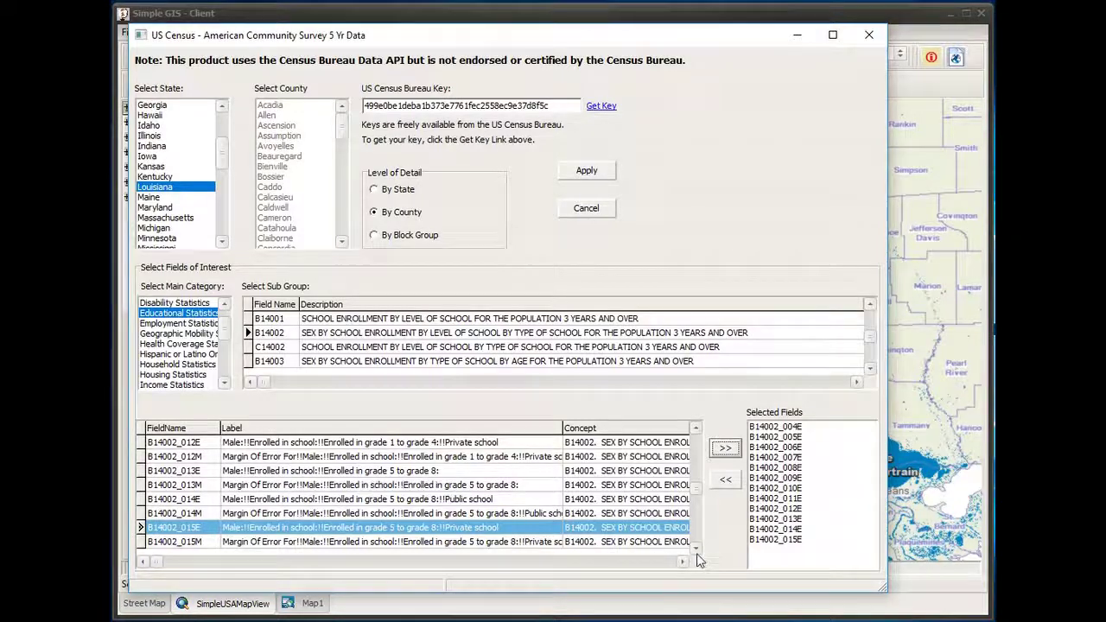
Step: Add the female nursery school, preschool enrollment fields B14002_028E, B14002_029E and B14002_030E to the selected fields
key(Down)
key(Down)
key(Down)
key(Down)
key(Down)
key(Down)
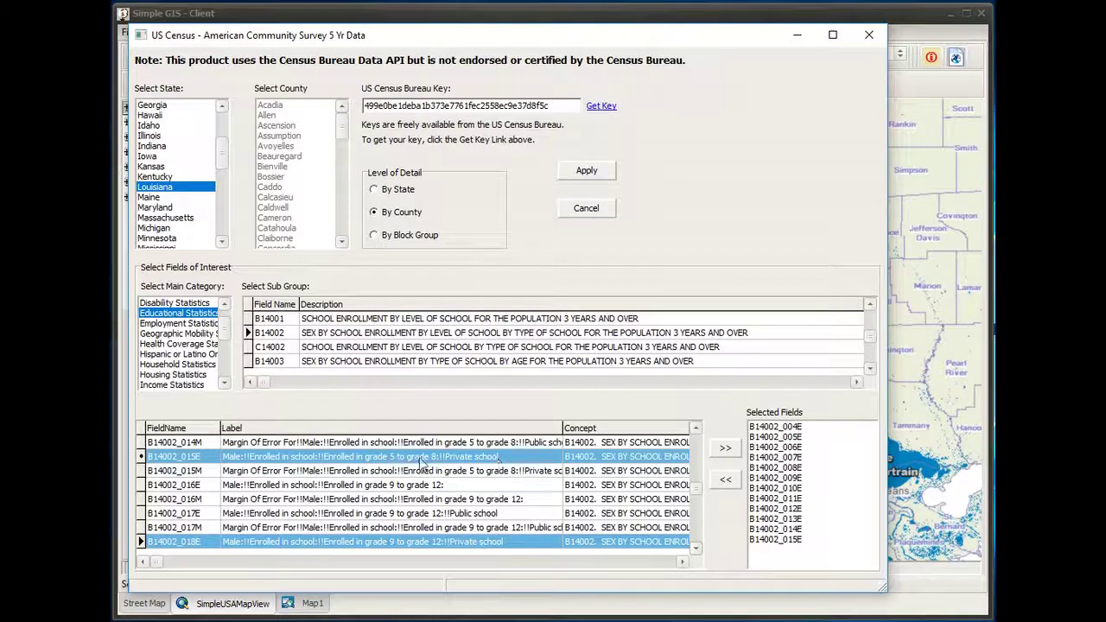
key(Down)
key(Down)
key(Down)
key(Down)
key(Down)
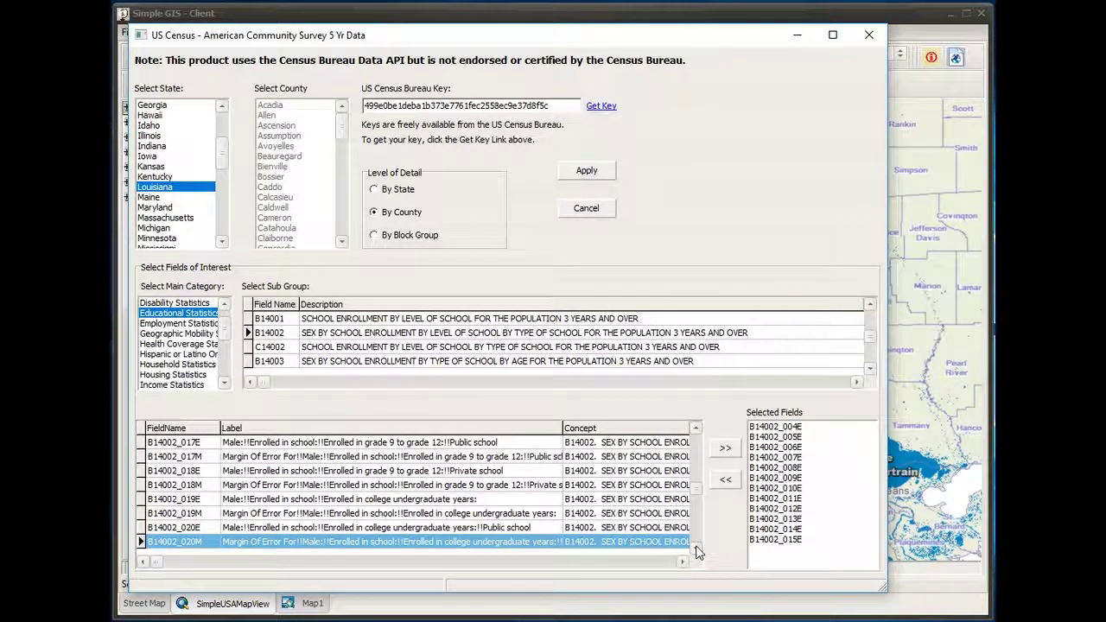
key(Down)
key(Down)
key(Down)
key(Down)
key(Down)
key(Down)
key(Down)
key(Down)
key(Down)
key(Down)
key(Down)
key(Down)
key(Down)
key(Down)
key(Down)
key(Down)
key(Down)
key(Down)
key(Down)
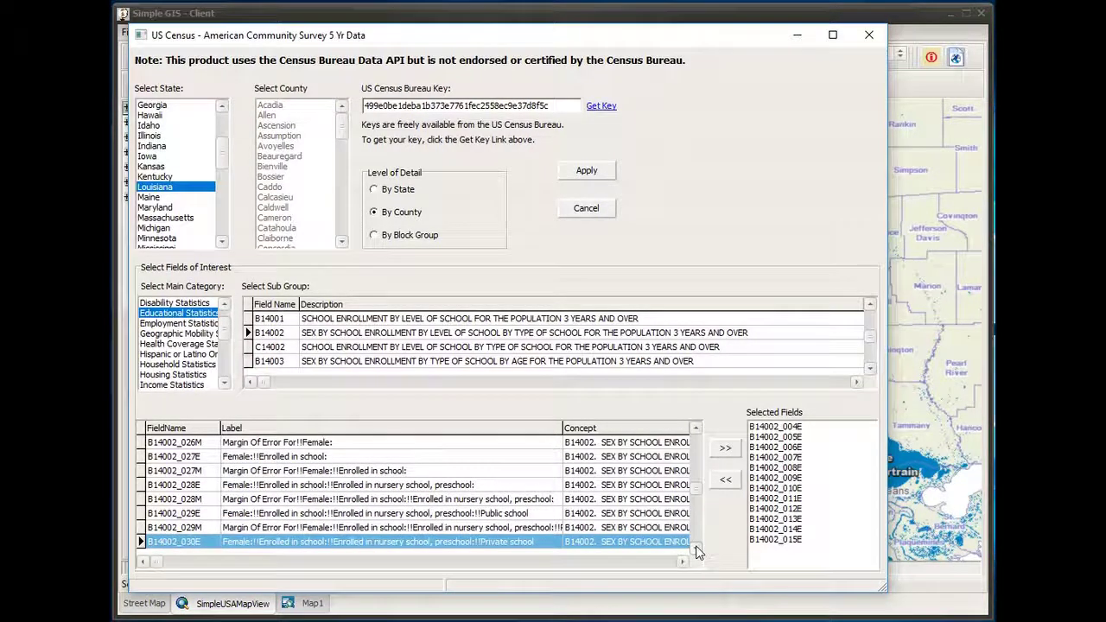
key(Down)
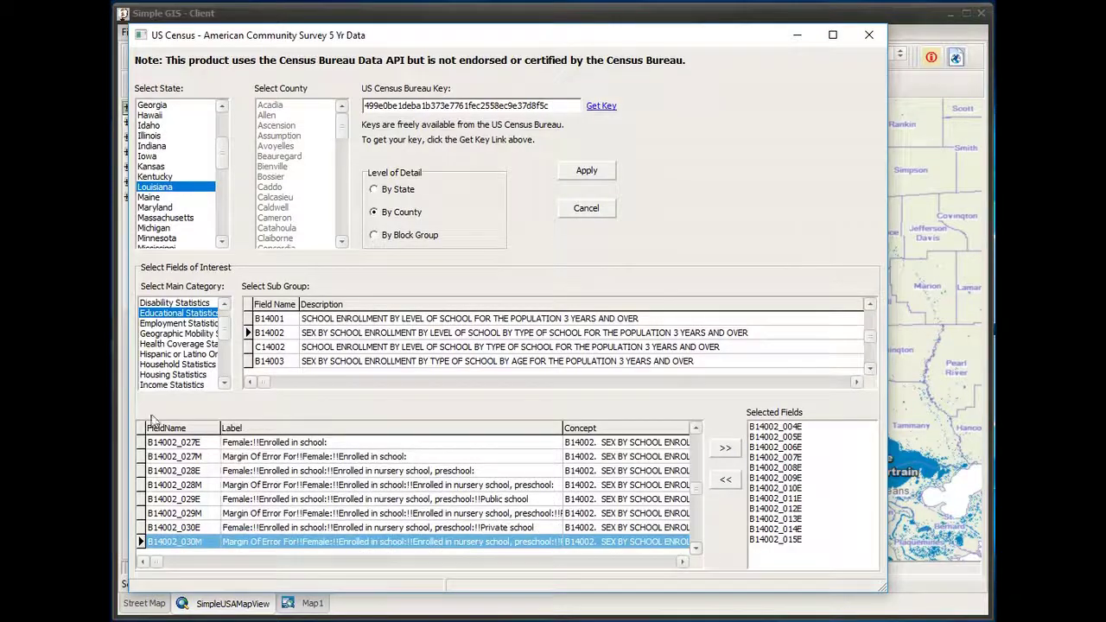
click(184, 472)
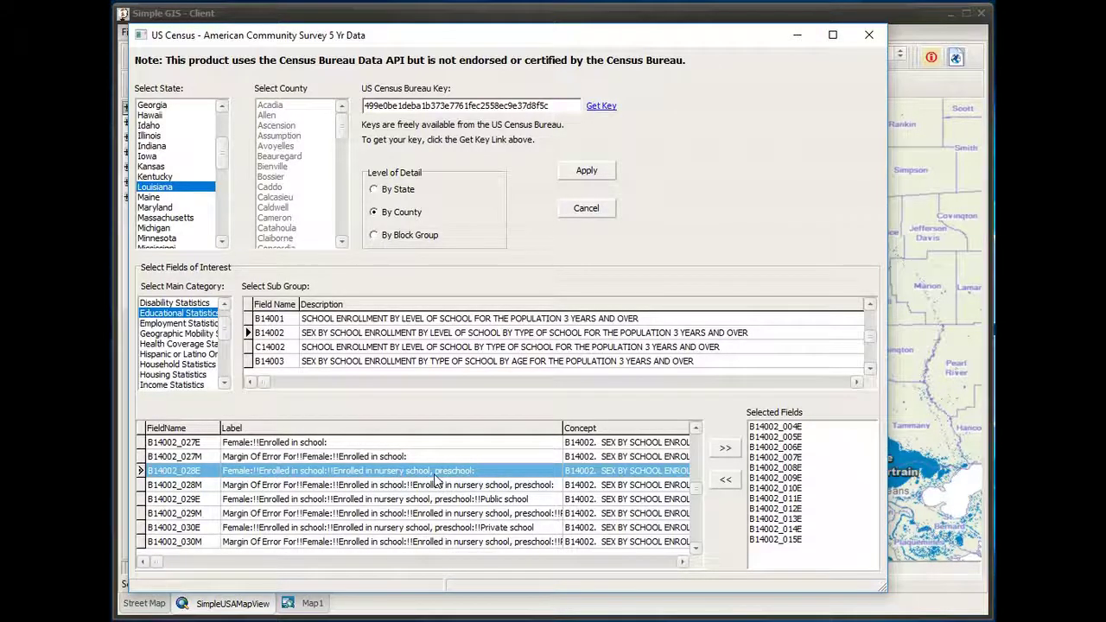
click(725, 449)
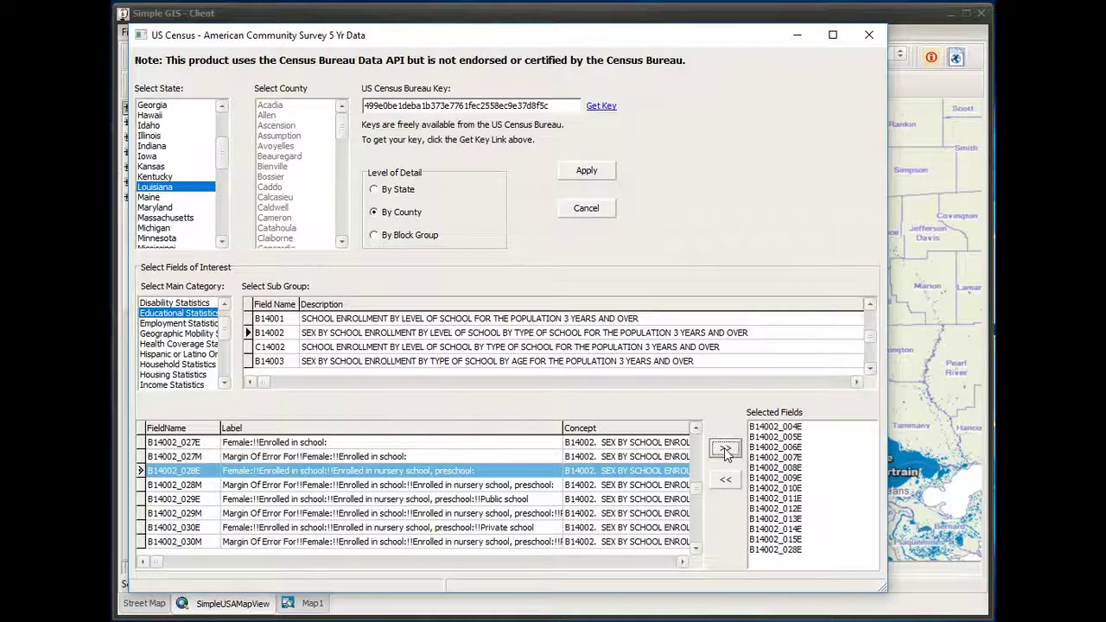
click(363, 499)
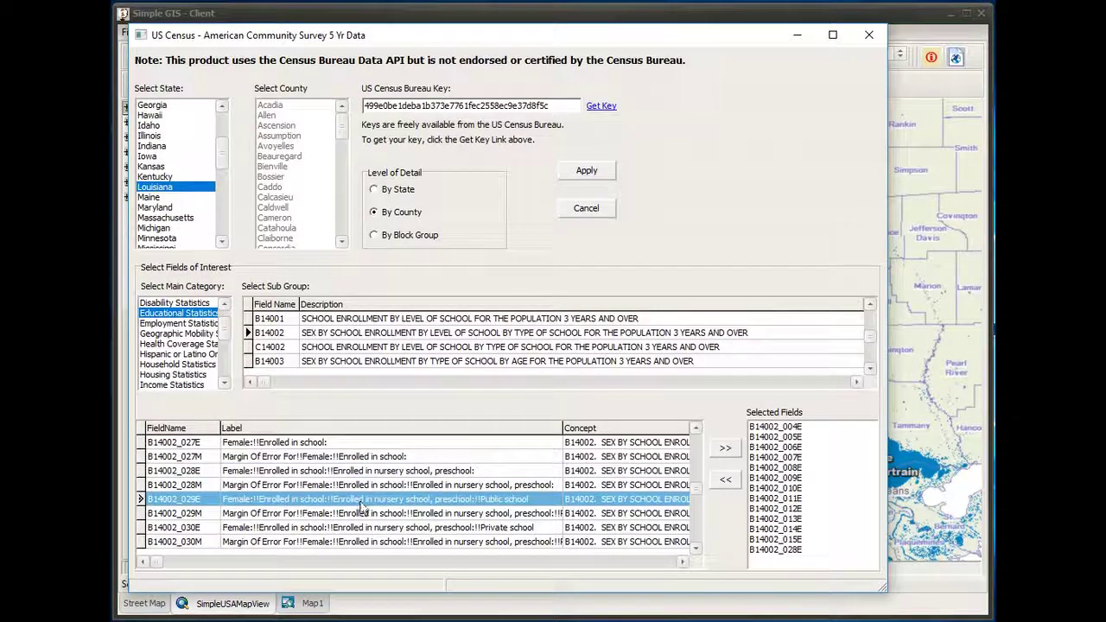
click(725, 453)
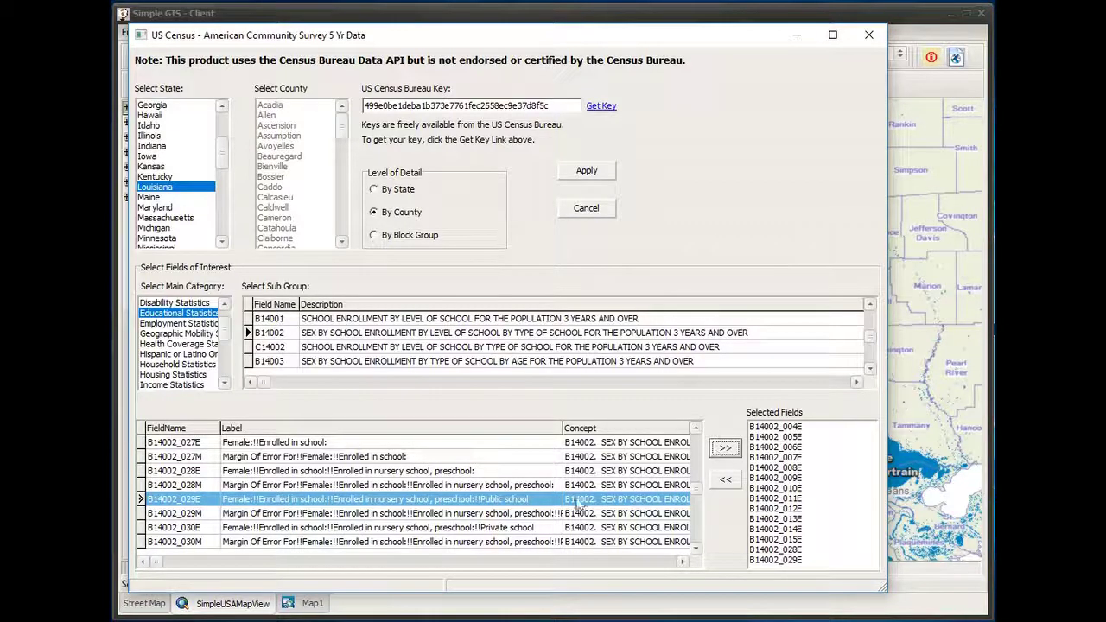
click(494, 529)
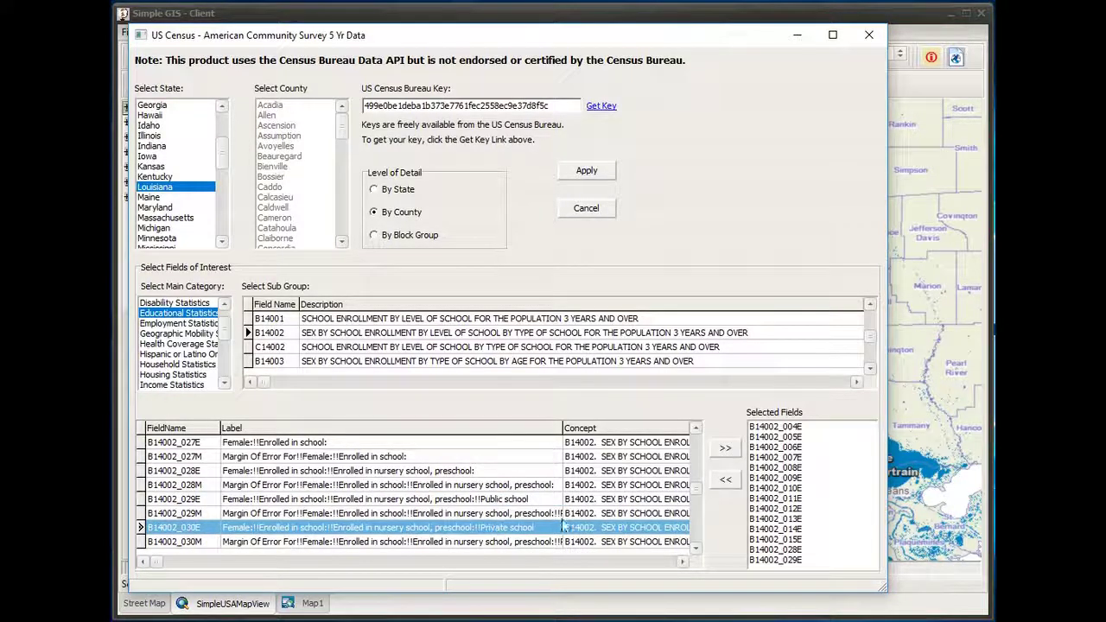
click(723, 456)
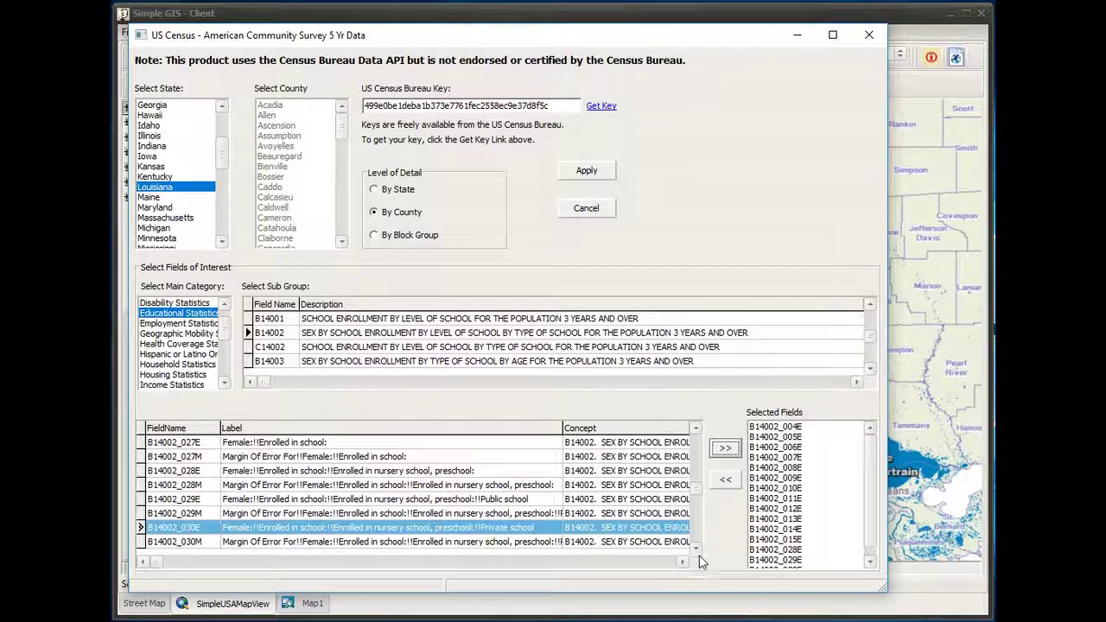
Step: Add the female kindergarten enrollment fields B14002_031E, B14002_032E and B14002_033E to the selected fields
scroll(697, 557, down, 2)
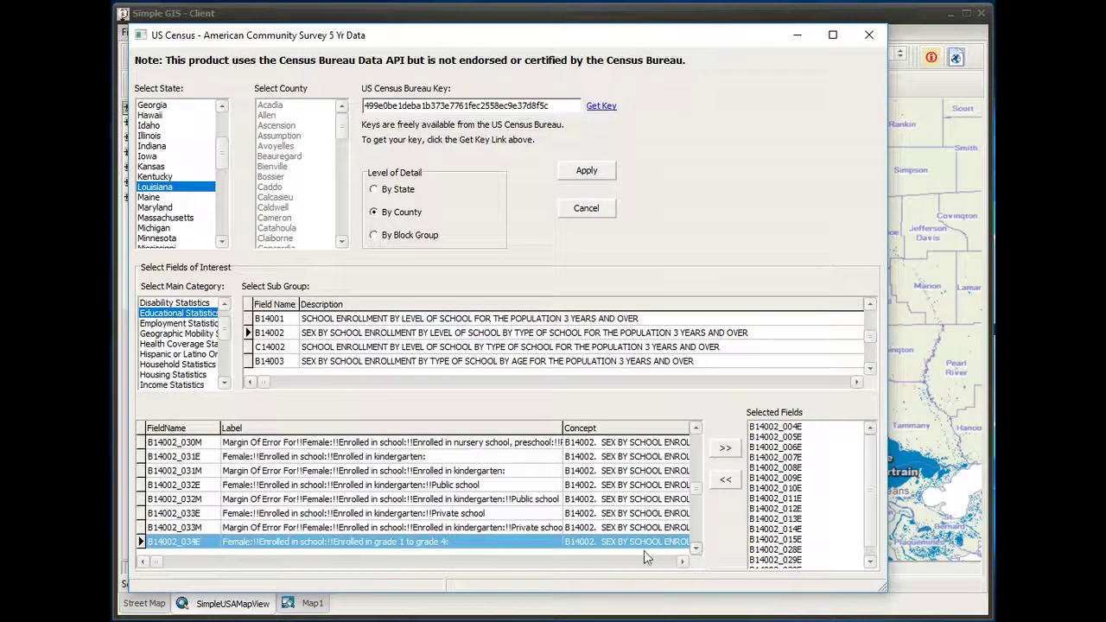
click(340, 457)
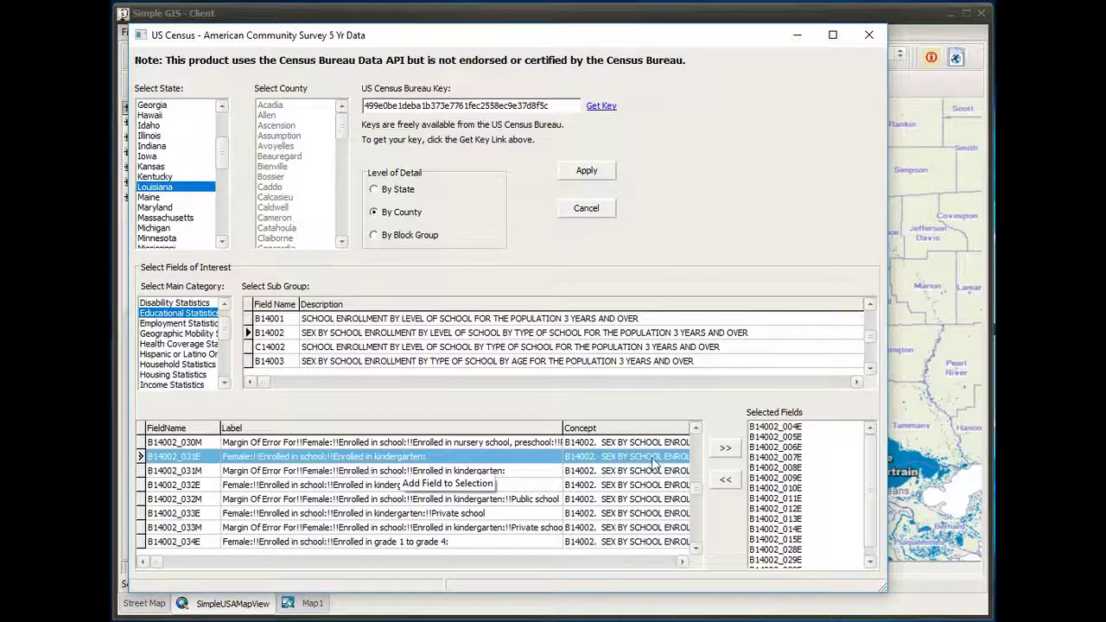
click(715, 450)
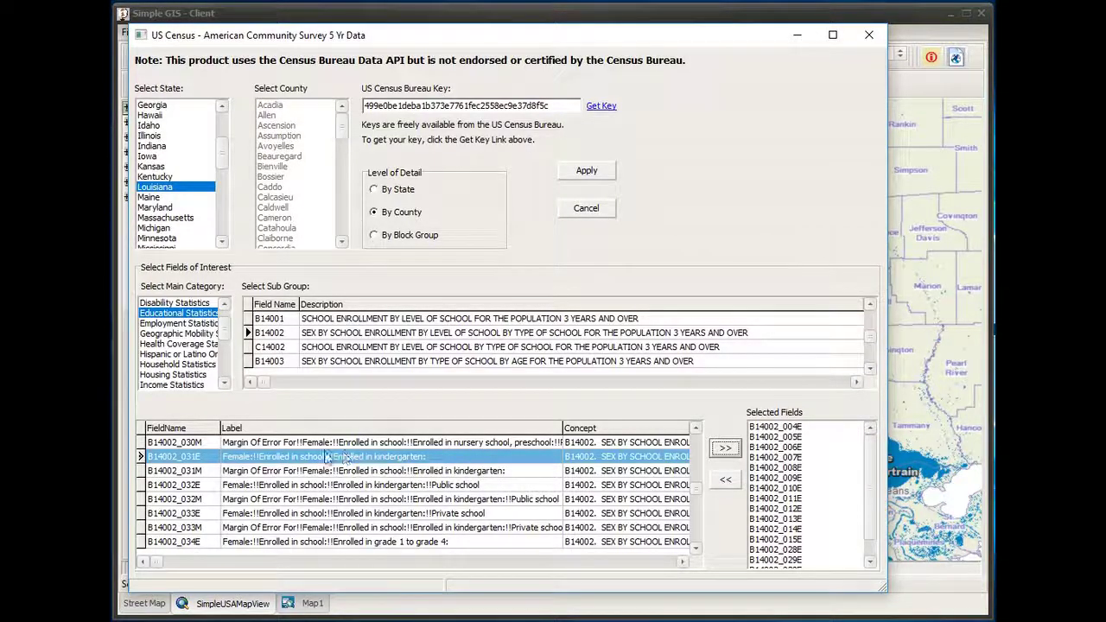
click(257, 487)
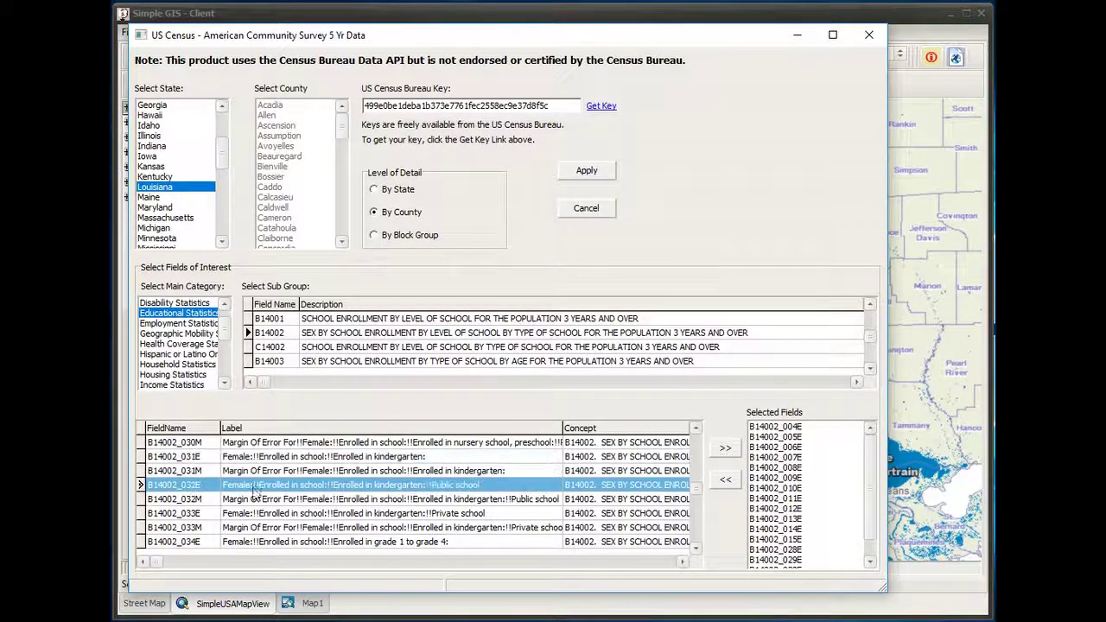
click(720, 451)
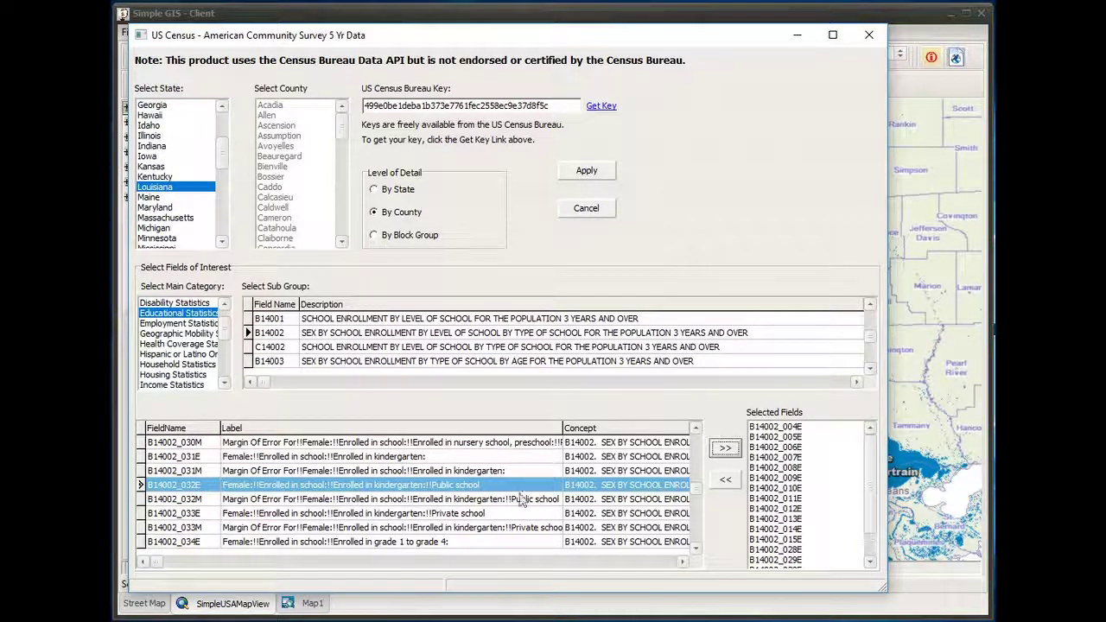
click(372, 514)
click(724, 449)
Step: Add the female grade 1 to grade 4 enrollment fields B14002_034E, B14002_035E and B14002_036E to the selected fields
click(695, 548)
click(695, 548)
click(695, 548)
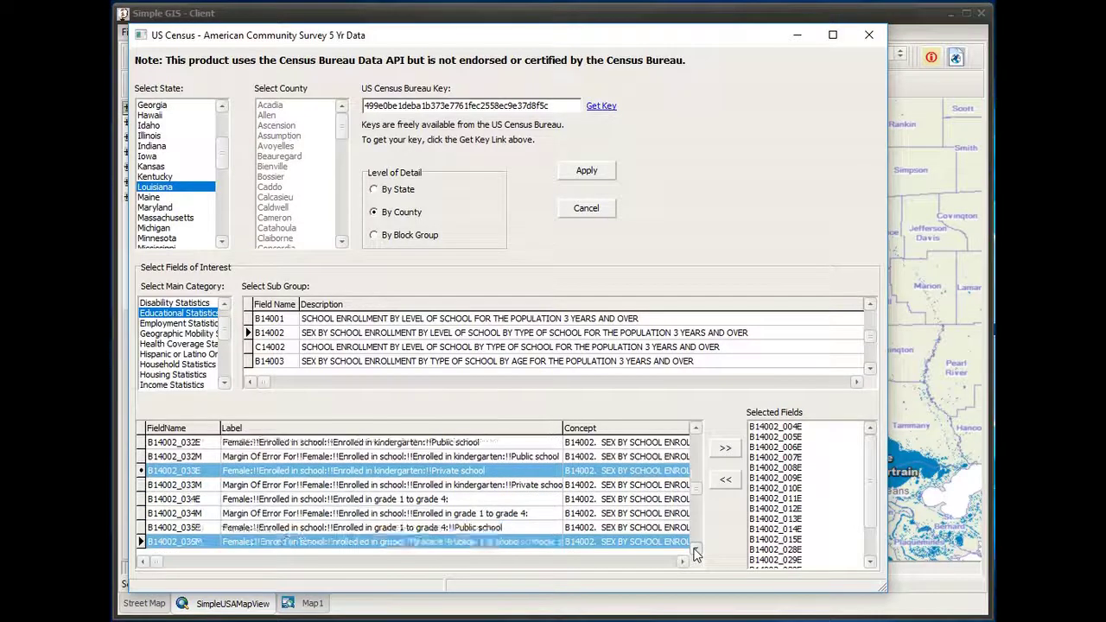
click(696, 548)
click(695, 547)
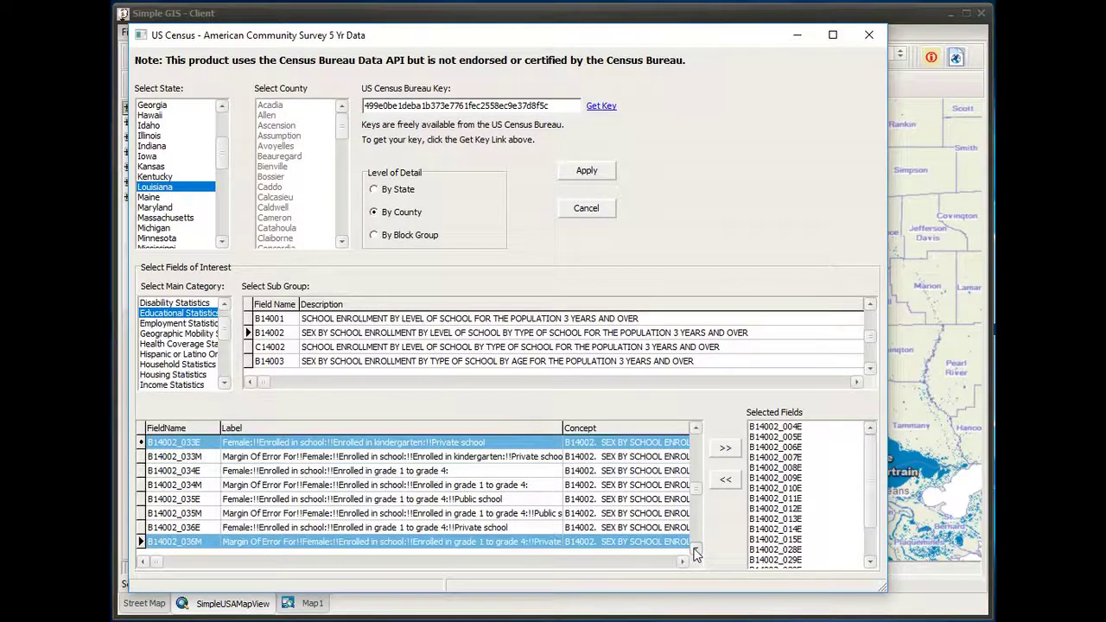
click(438, 471)
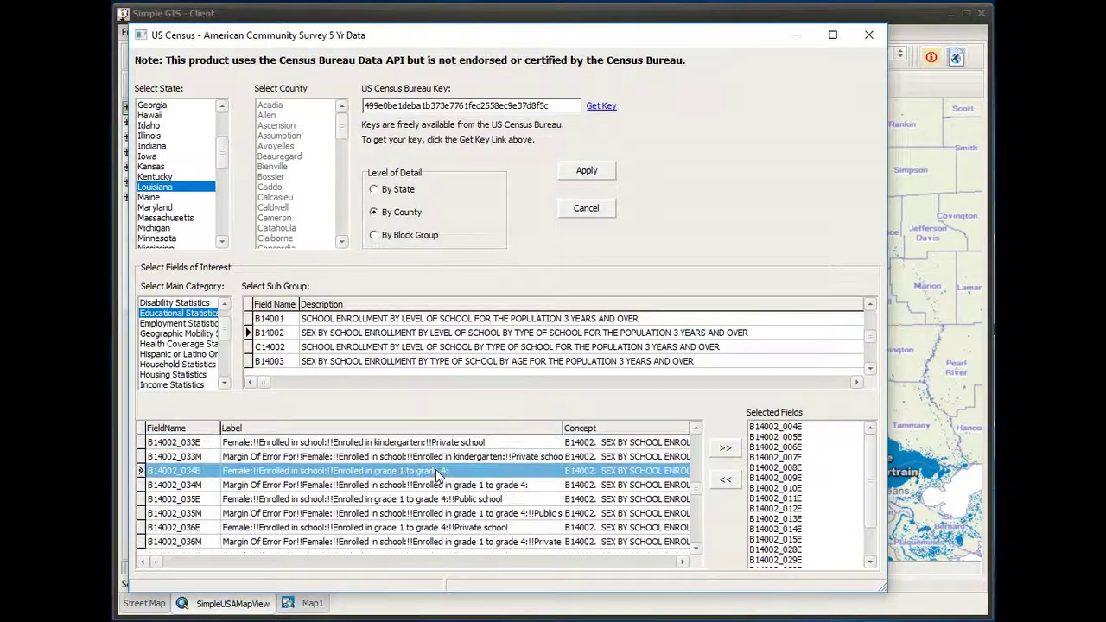
click(725, 447)
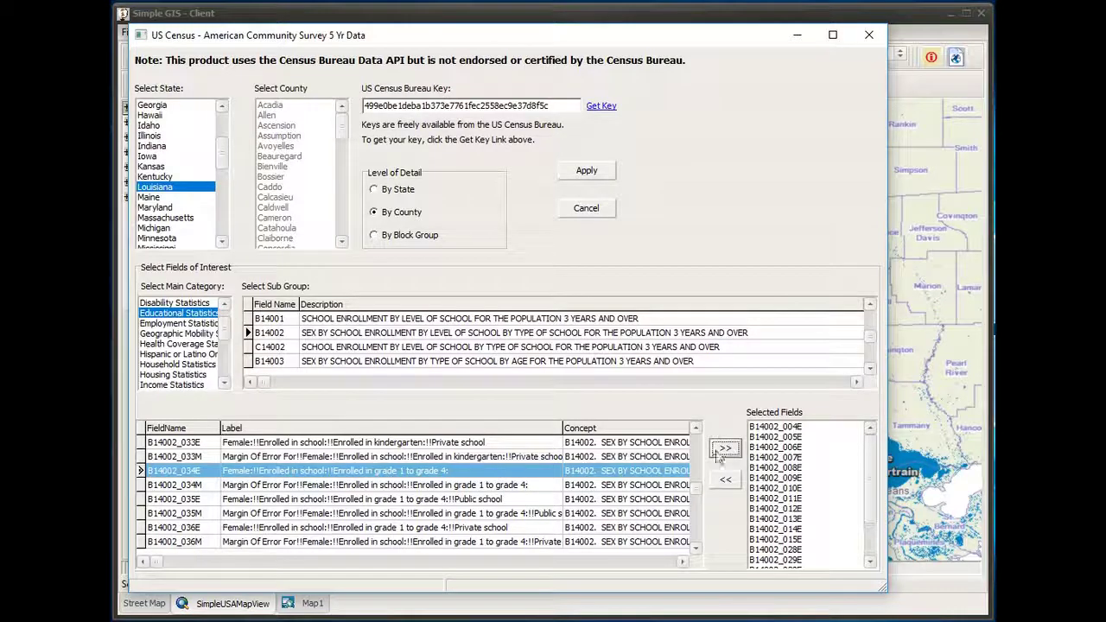
click(484, 501)
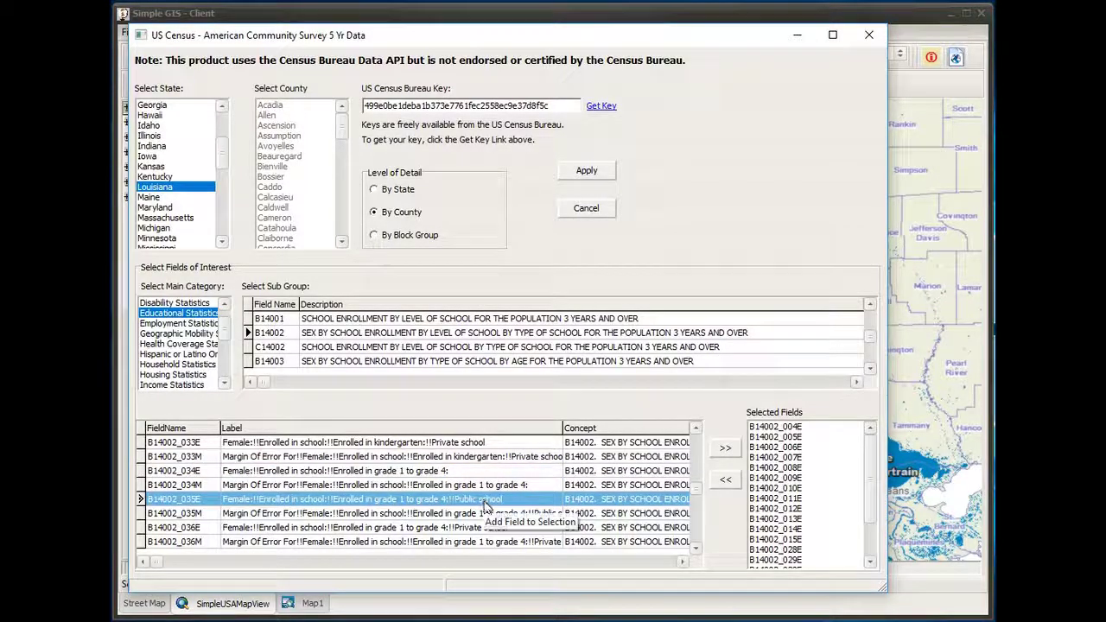
click(726, 452)
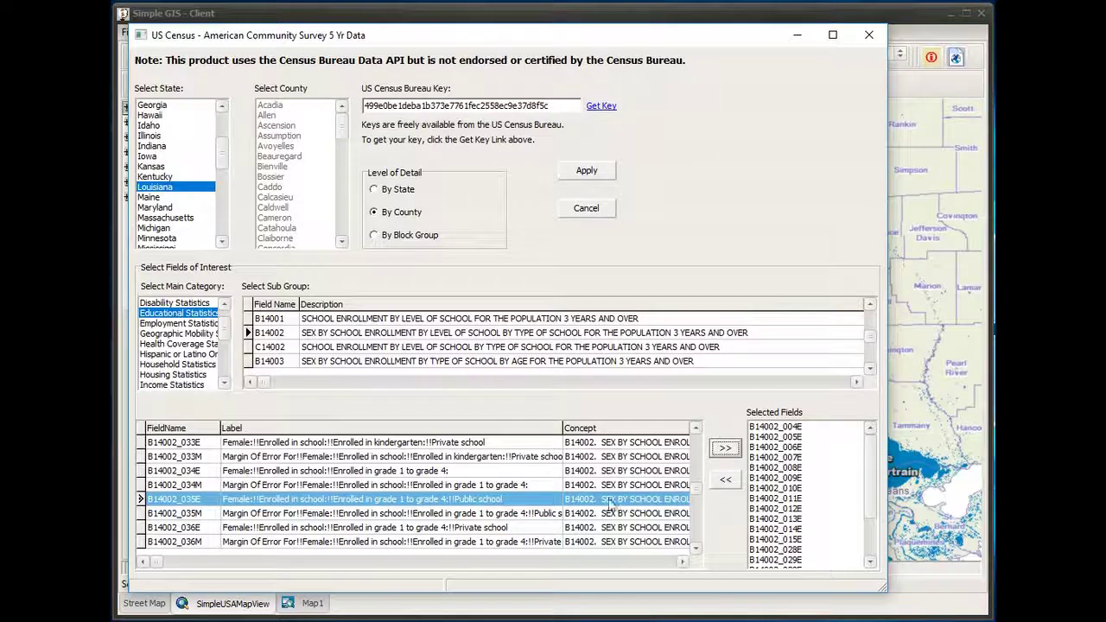
click(508, 529)
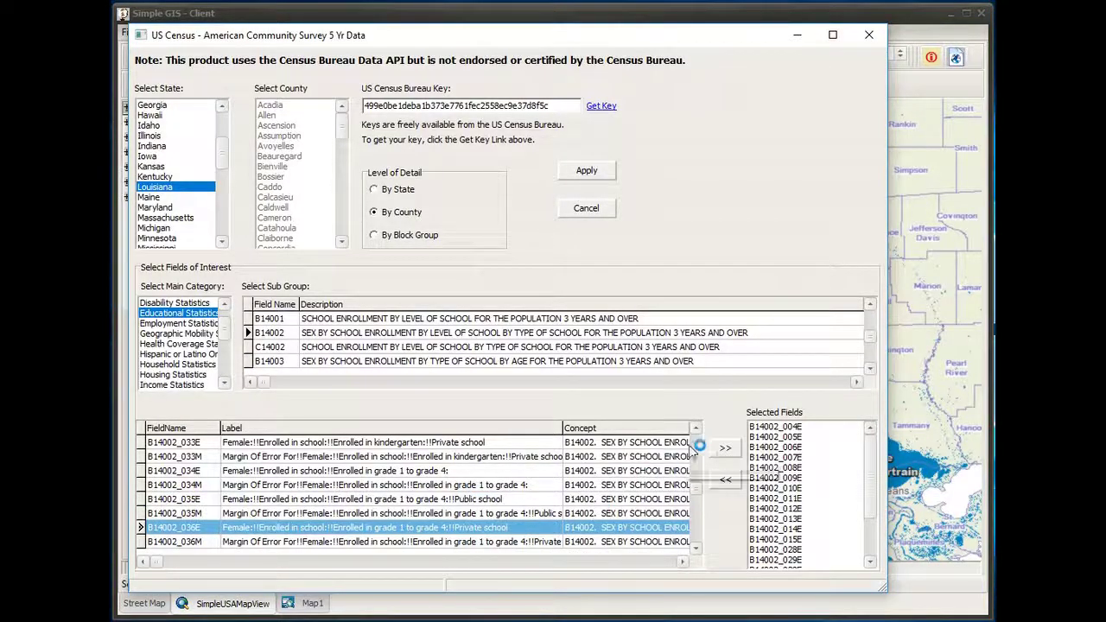
click(723, 450)
Step: Add the female grade 5 to grade 8 enrollment fields B14002_037E, B14002_038E and B14002_039E, and review the selected fields
click(695, 550)
click(695, 550)
click(695, 550)
click(696, 550)
click(695, 550)
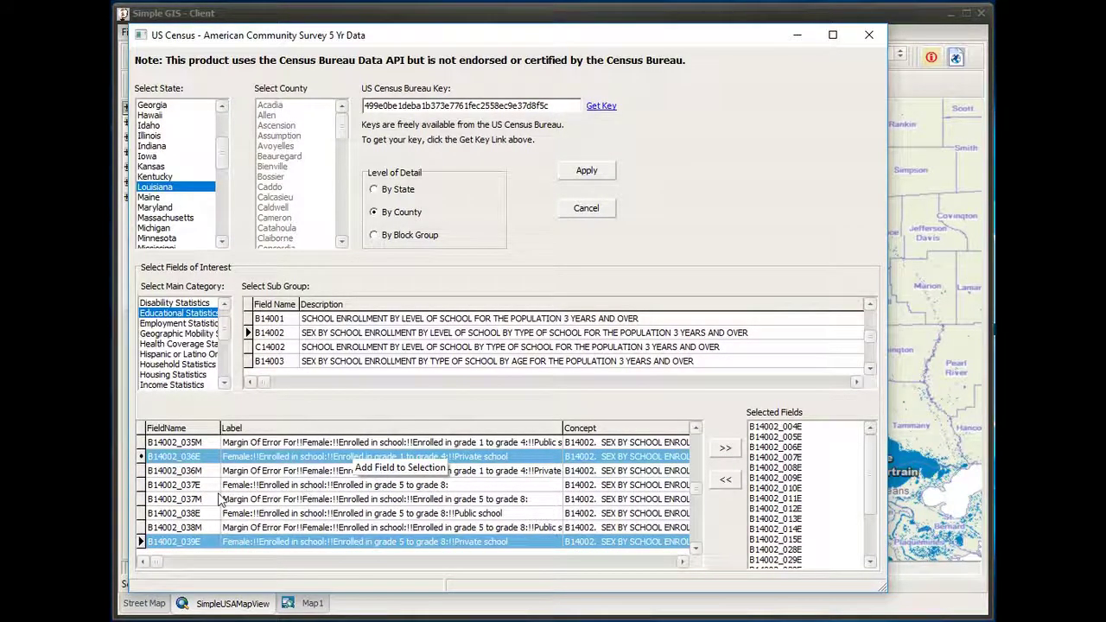
click(310, 486)
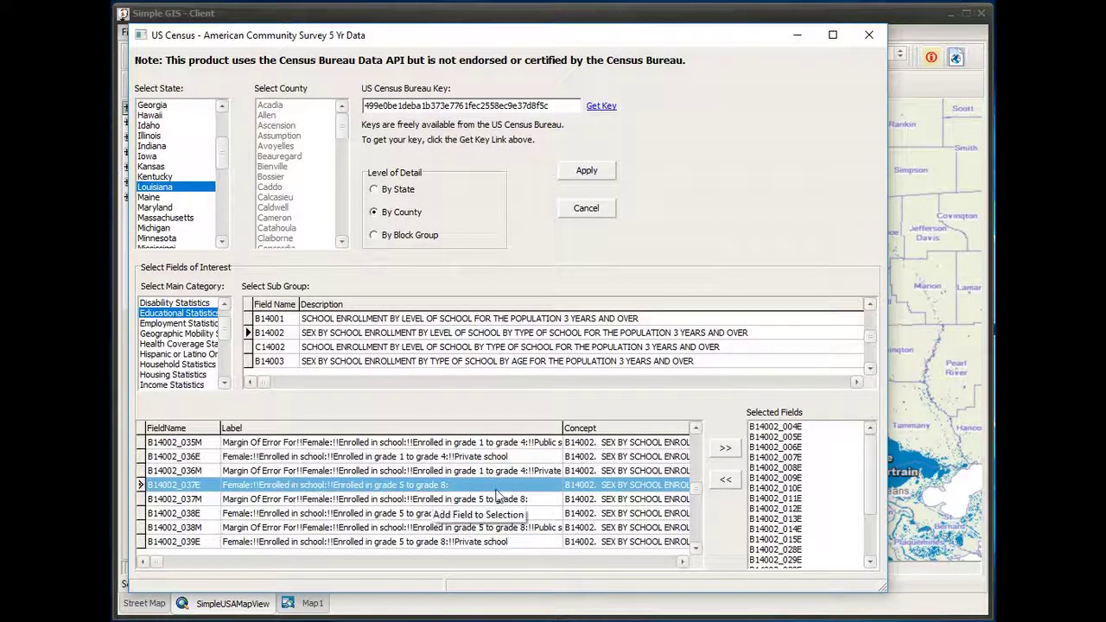
click(725, 447)
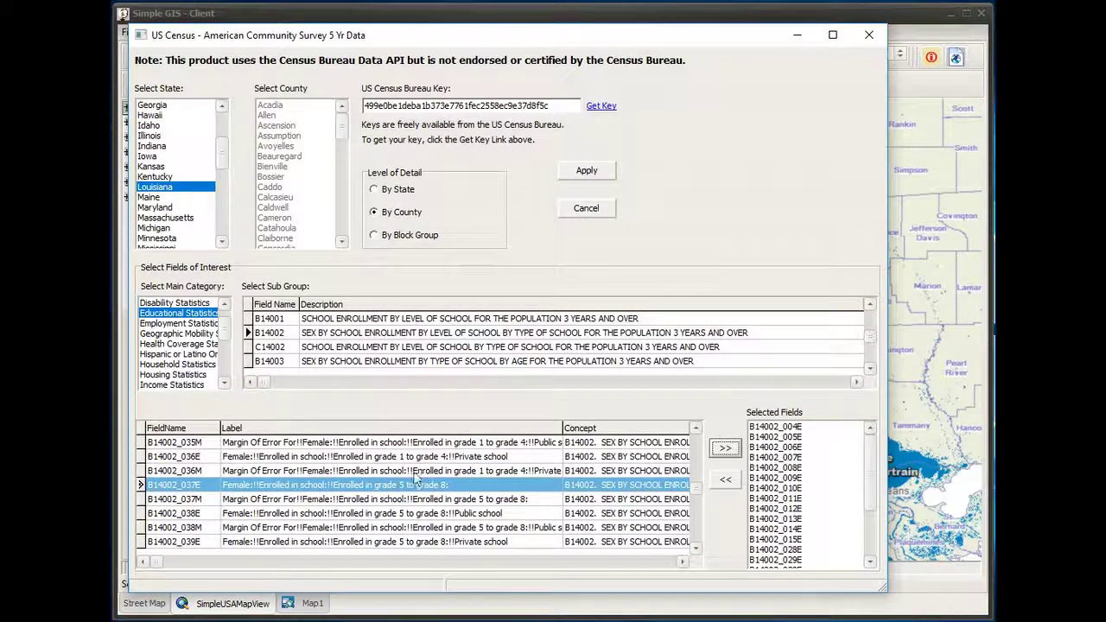
click(444, 516)
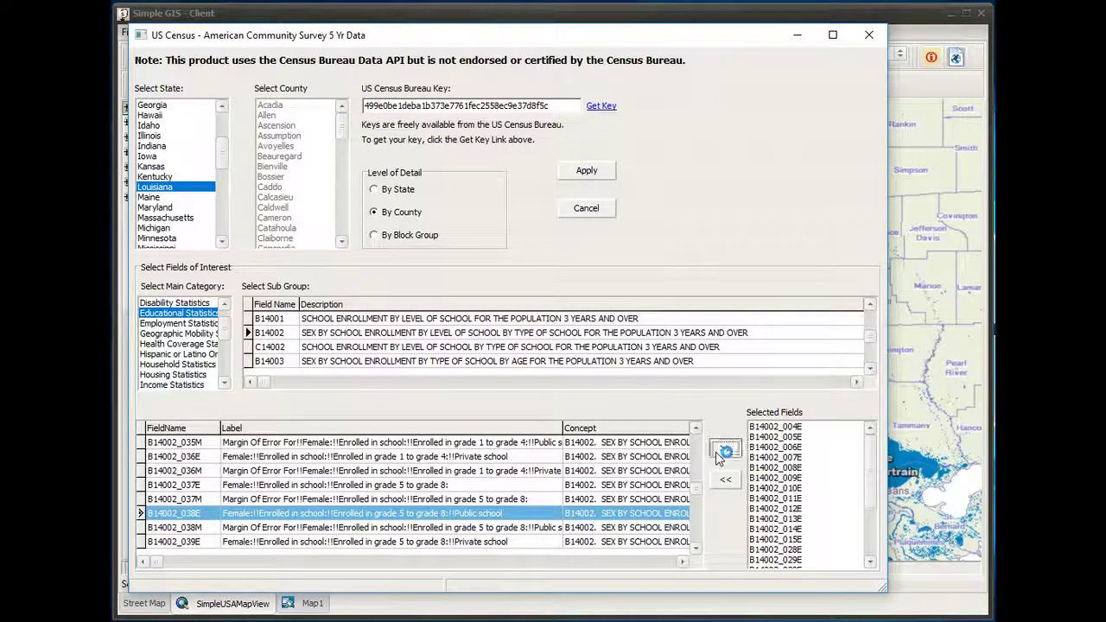
click(325, 544)
click(716, 455)
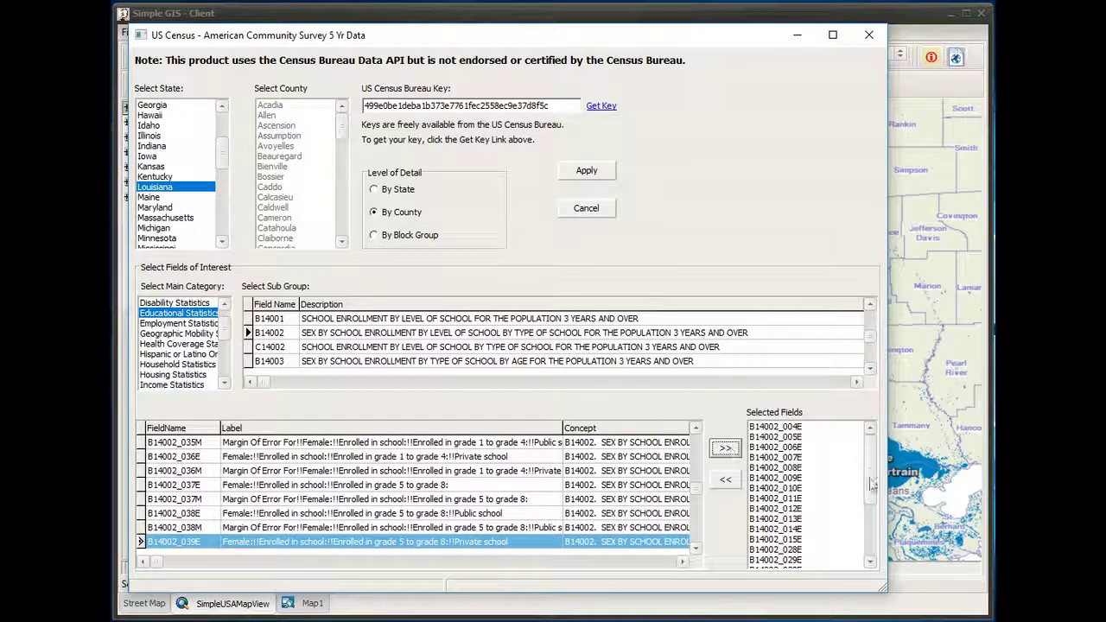
drag(869, 493, 873, 531)
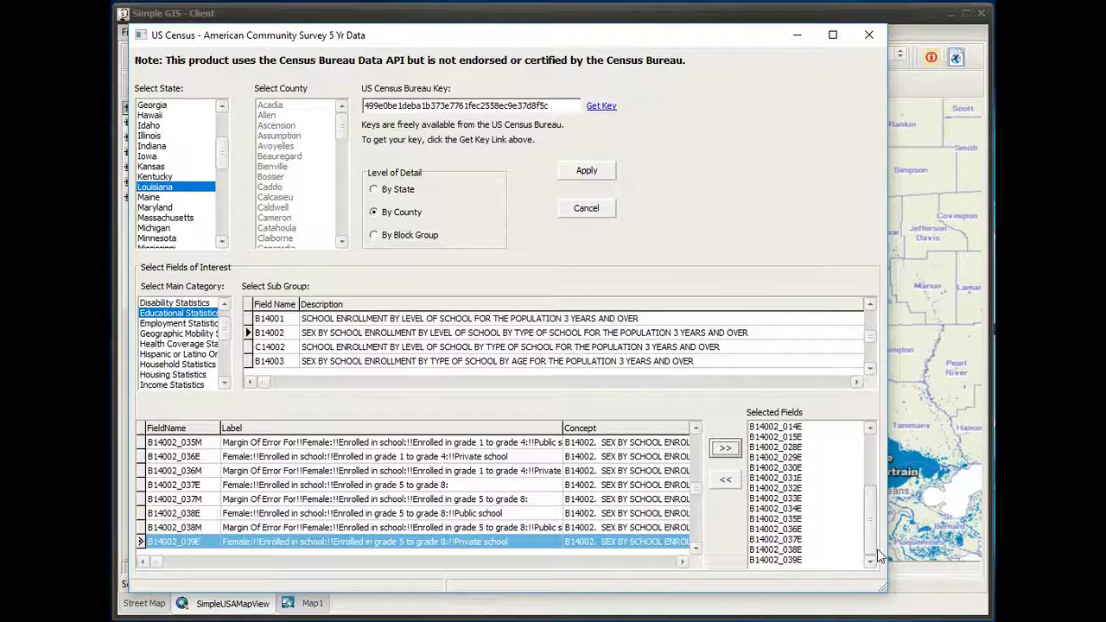
drag(878, 555, 883, 466)
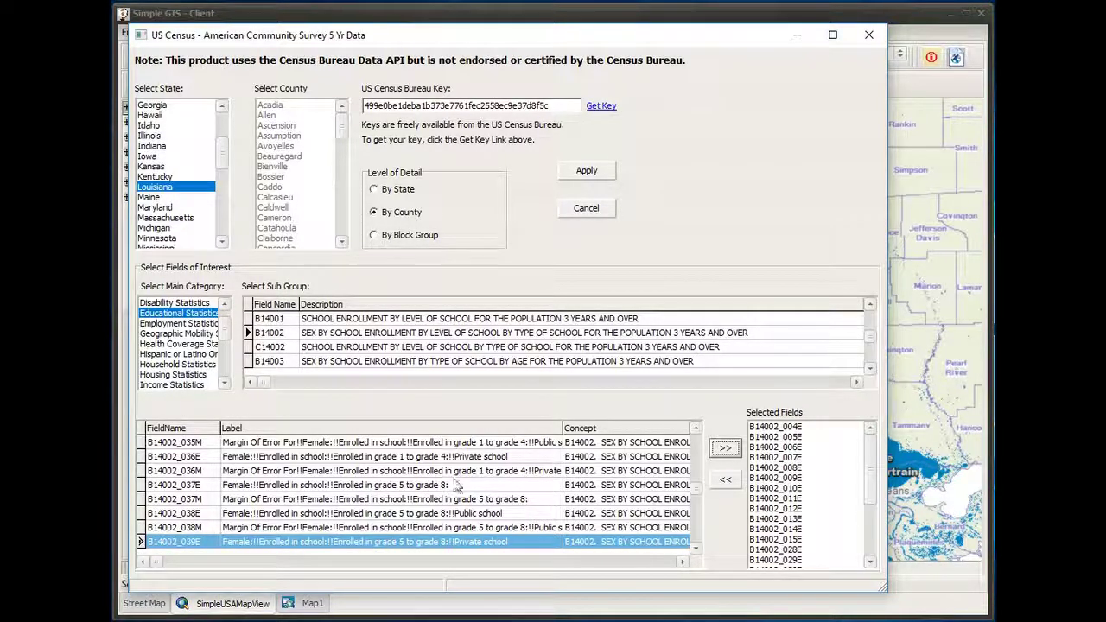
Step: Extract the census data to La_SchoolEnroll.shp in Public Documents, replacing the existing file, and display it as a visible layer in the current view
click(578, 175)
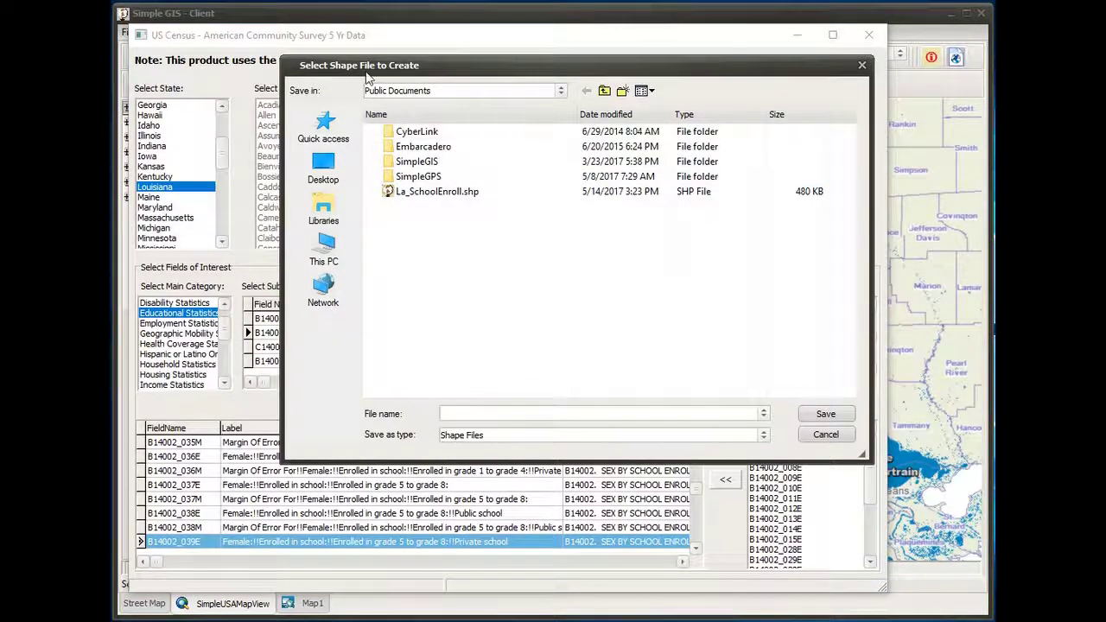
click(453, 194)
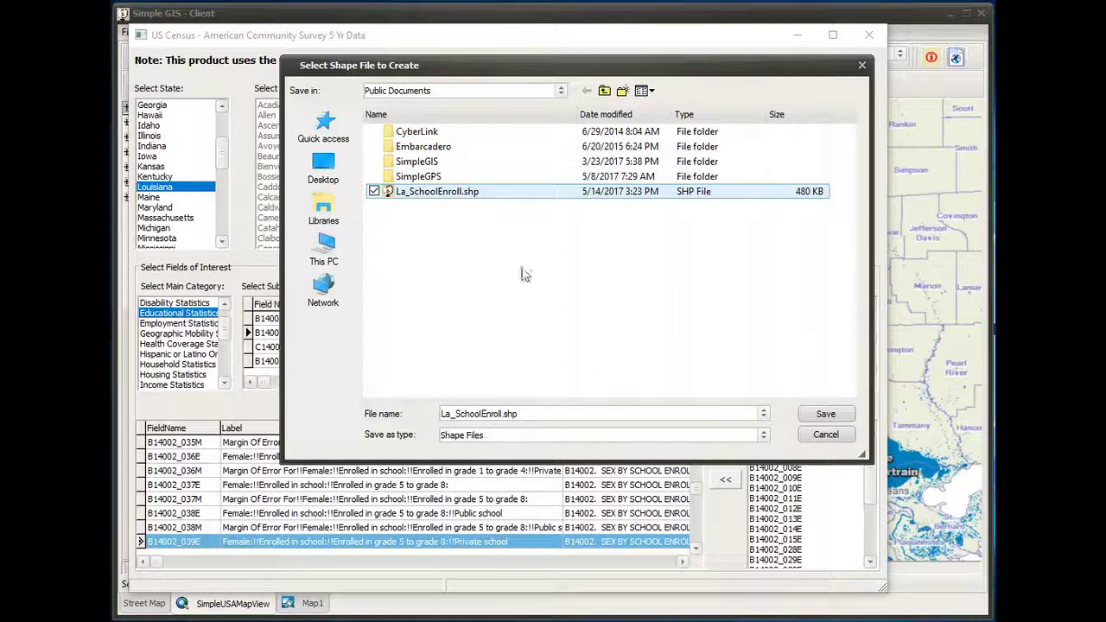
click(825, 412)
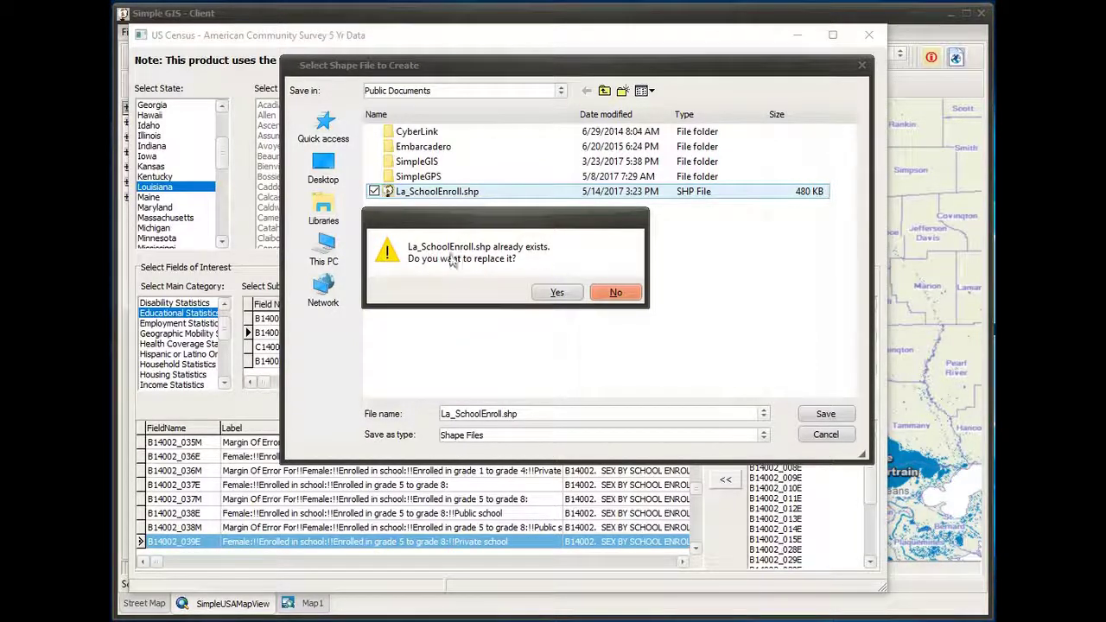
click(556, 293)
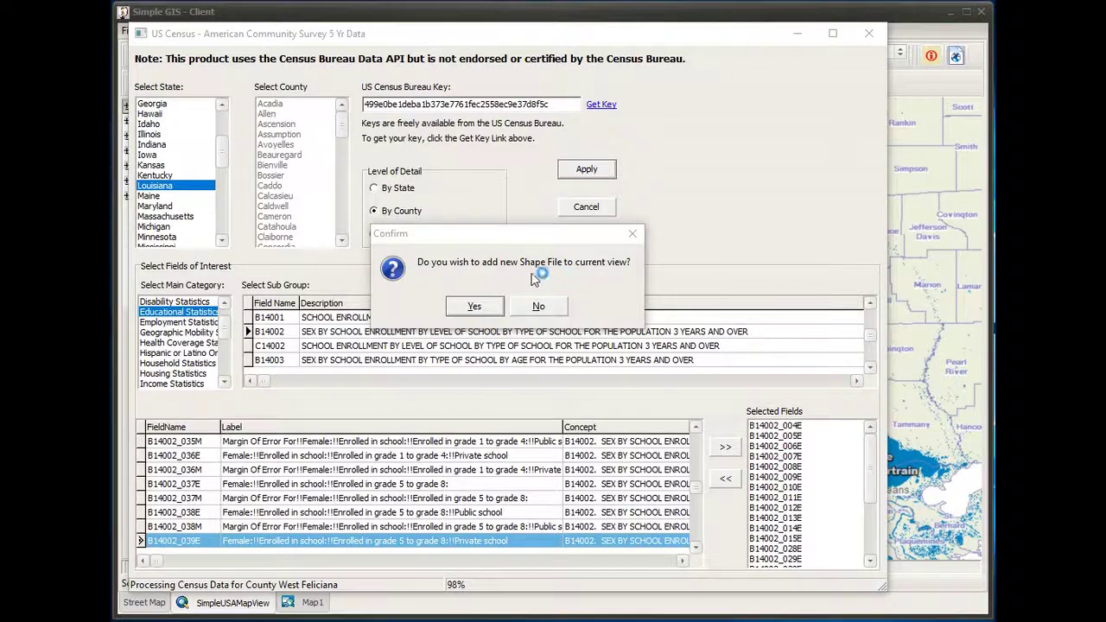
click(471, 309)
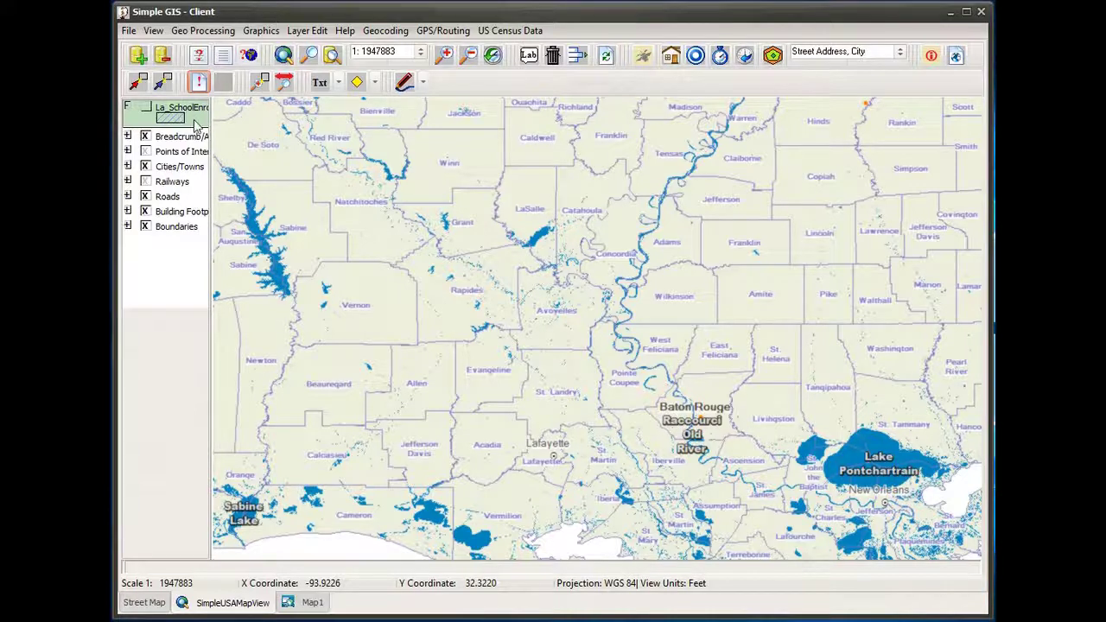
click(145, 108)
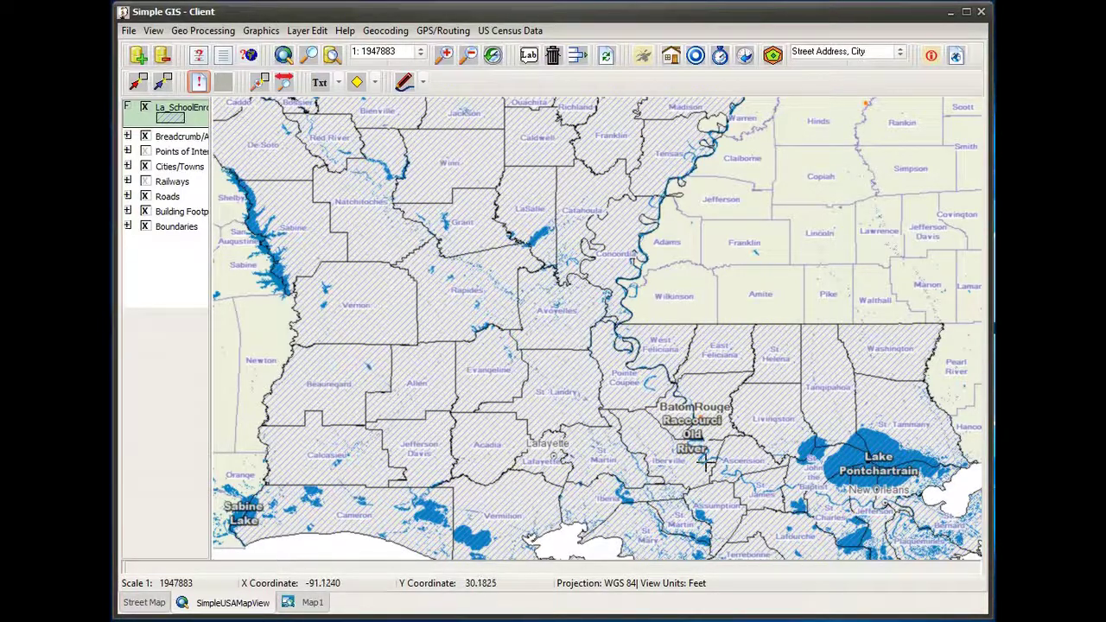
Step: Identify Evangeline county on the La_SchoolEnroll layer and examine its enrollment attributes, comparing B14002_004E with B14002_005E and B14002_006E
click(194, 90)
click(476, 347)
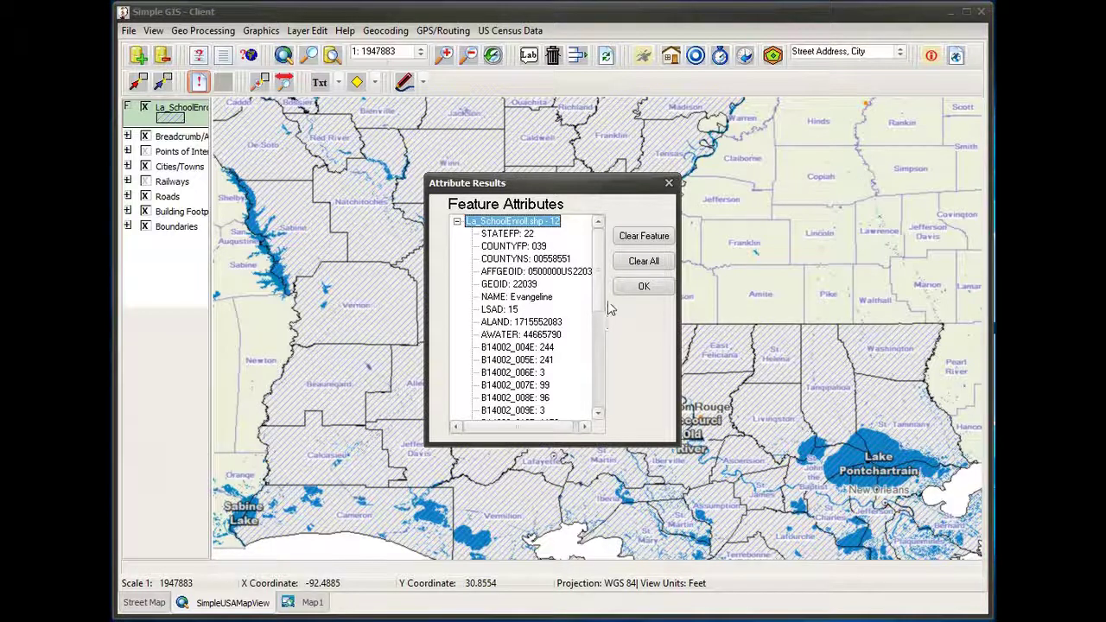
scroll(605, 303, down, 3)
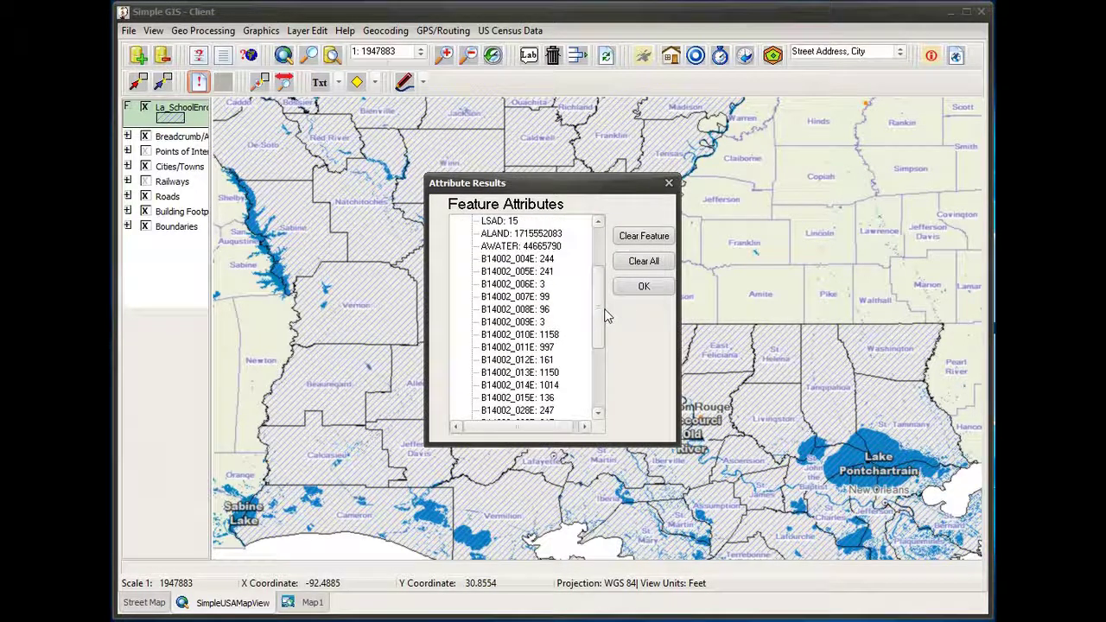
click(518, 259)
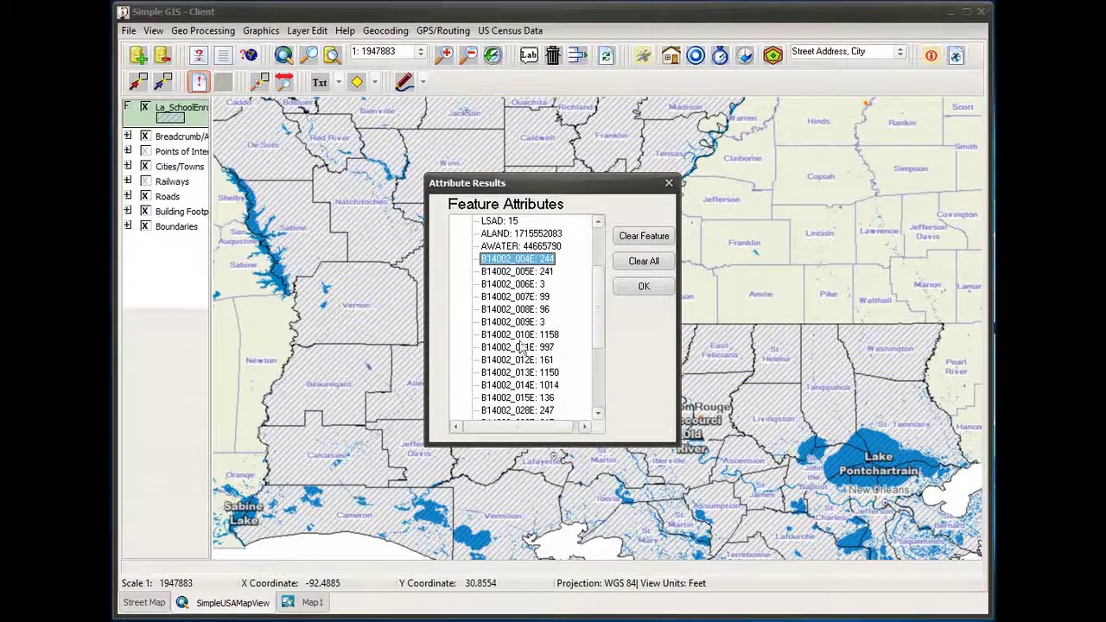
scroll(602, 339, down, 1)
scroll(605, 354, down, 3)
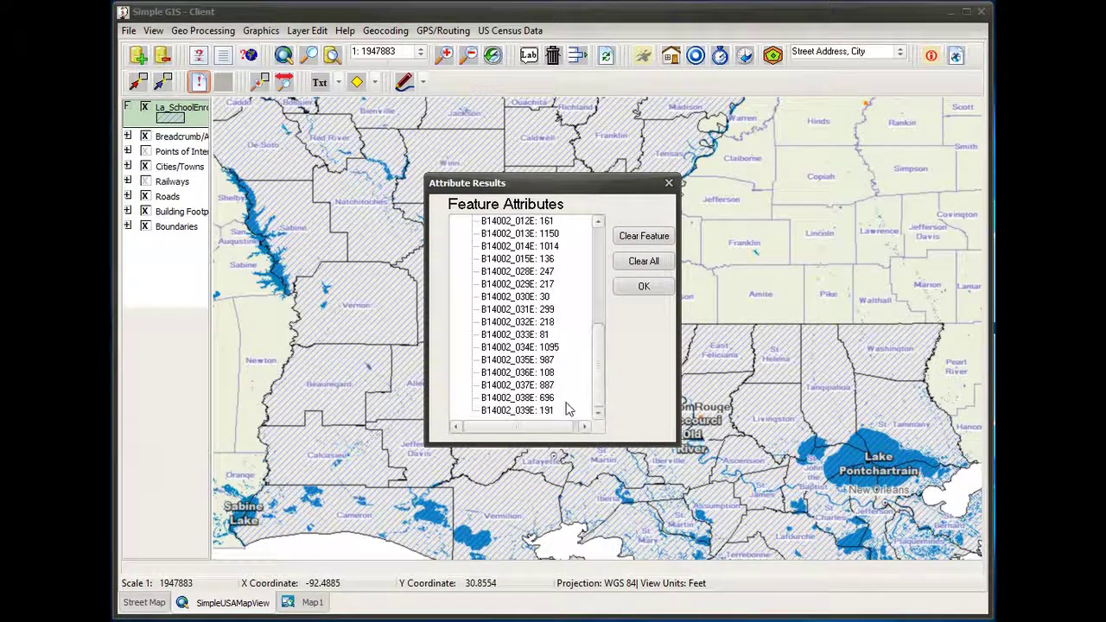
scroll(600, 367, up, 3)
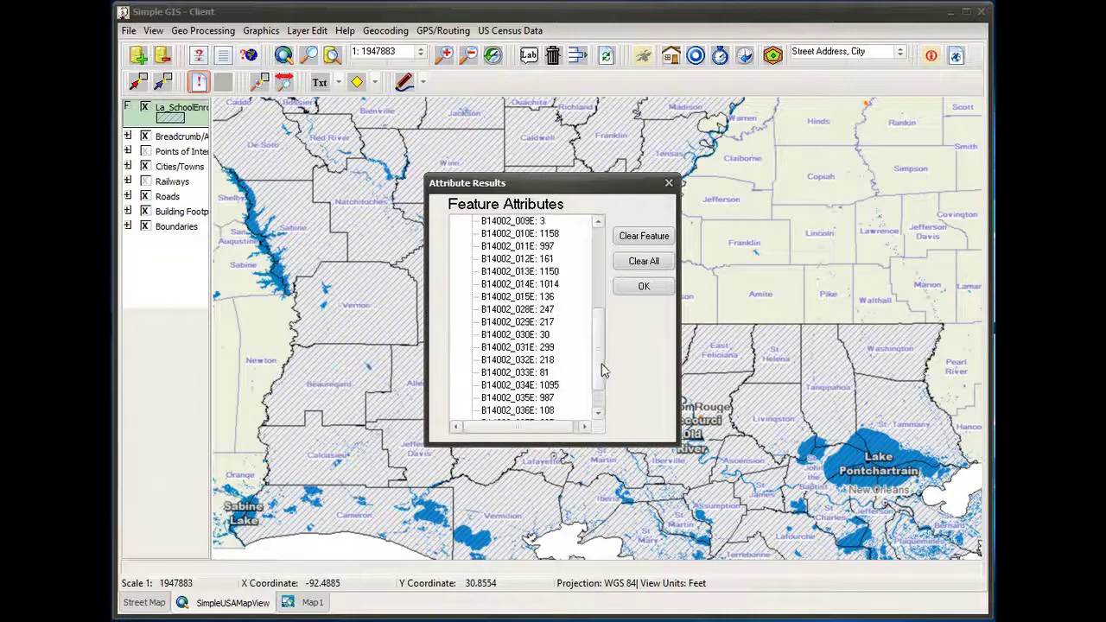
scroll(610, 337, up, 1)
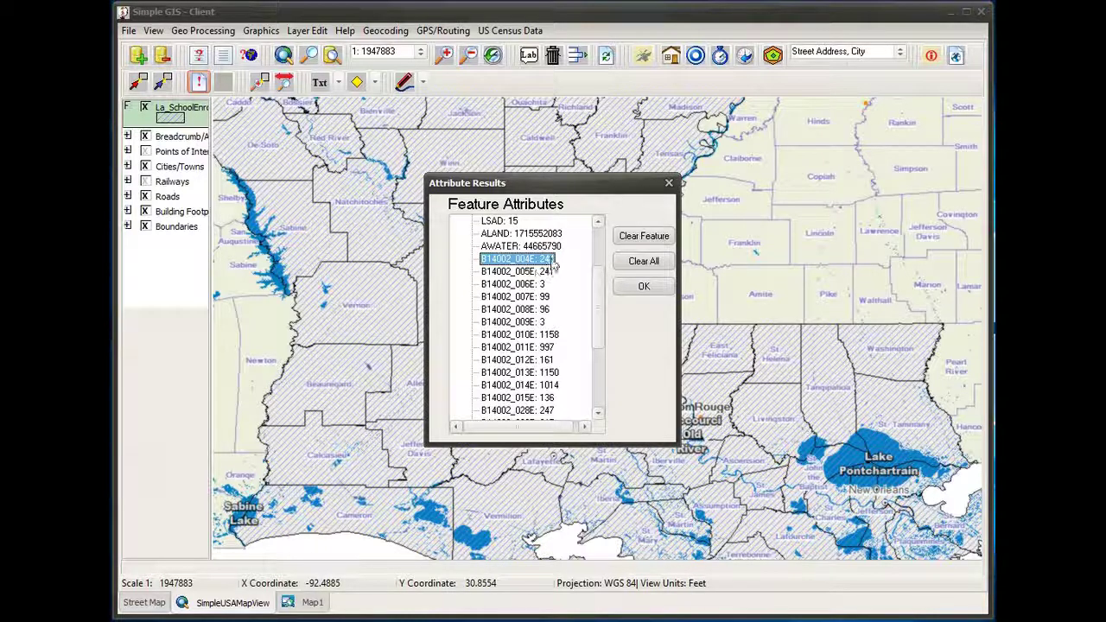
click(510, 272)
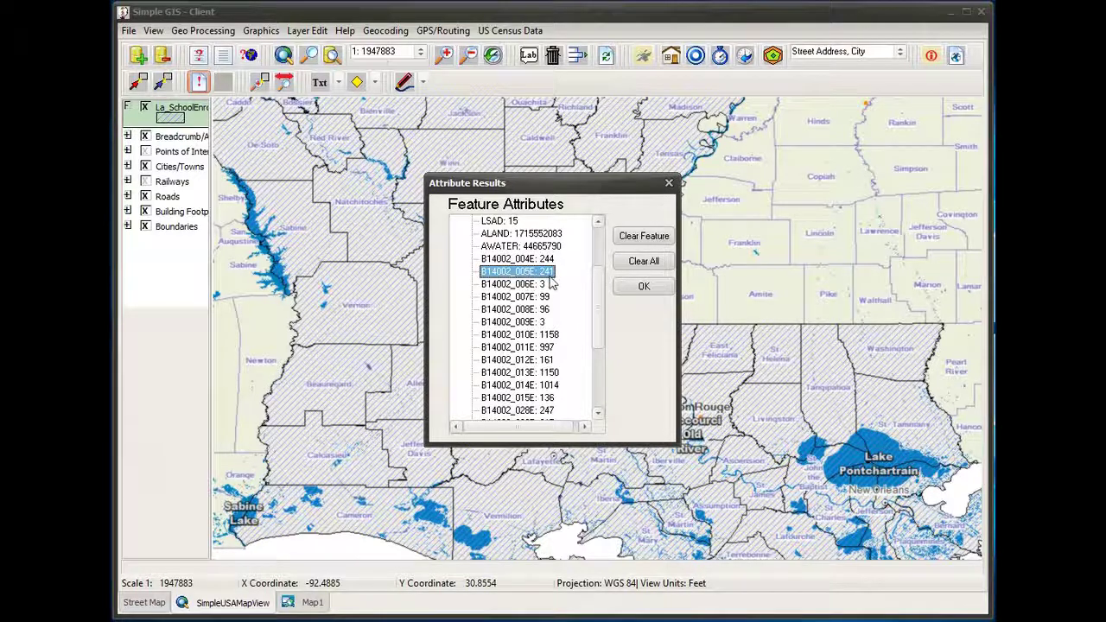
click(544, 285)
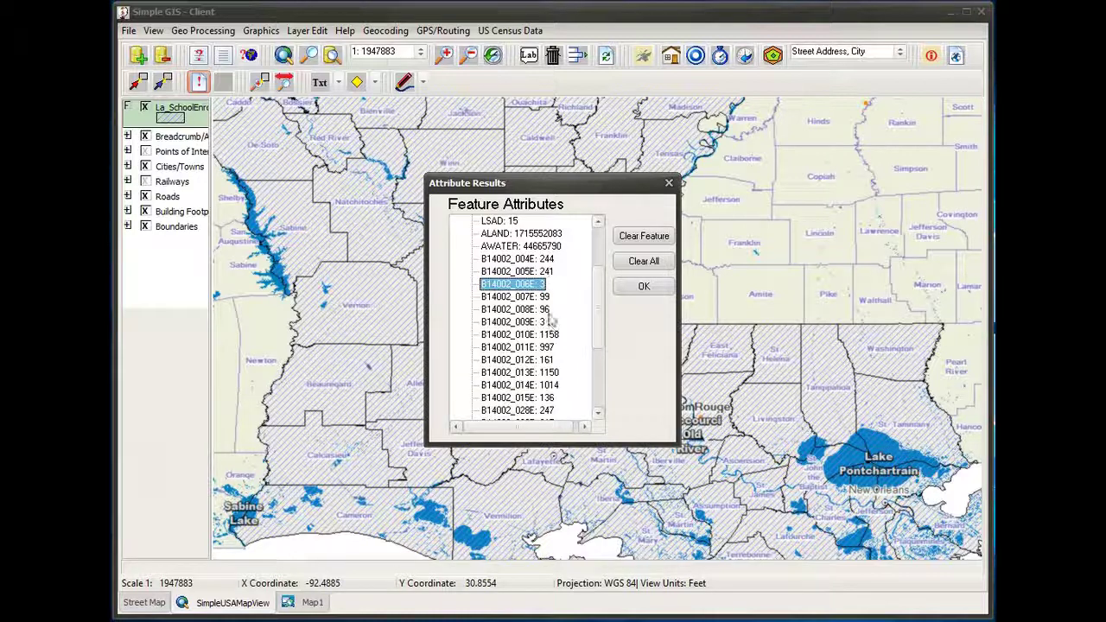
click(512, 260)
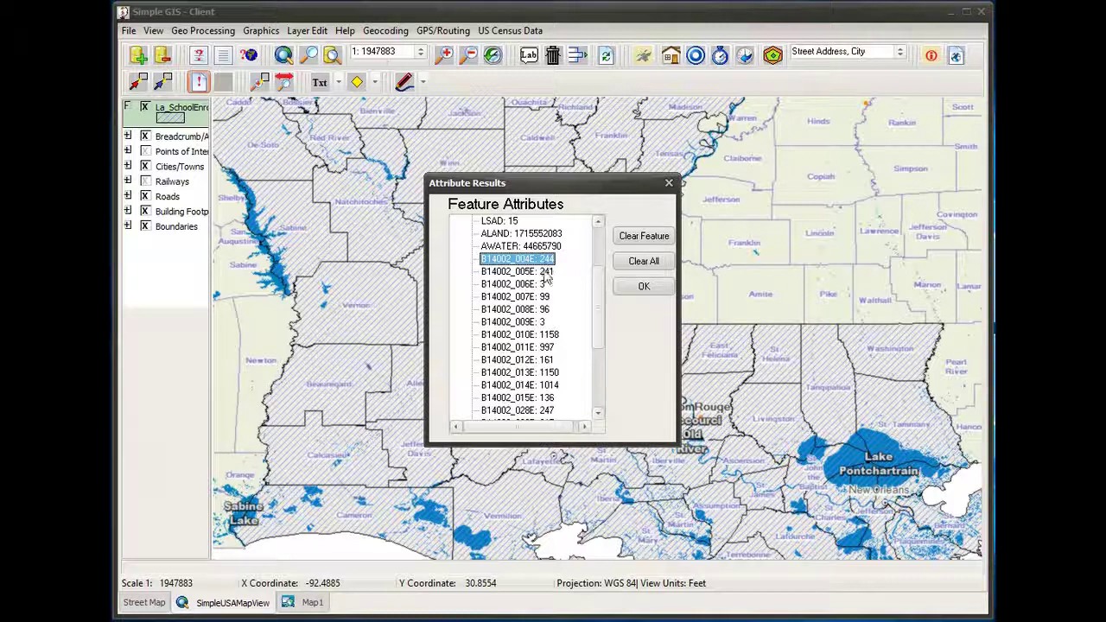
click(544, 272)
click(537, 285)
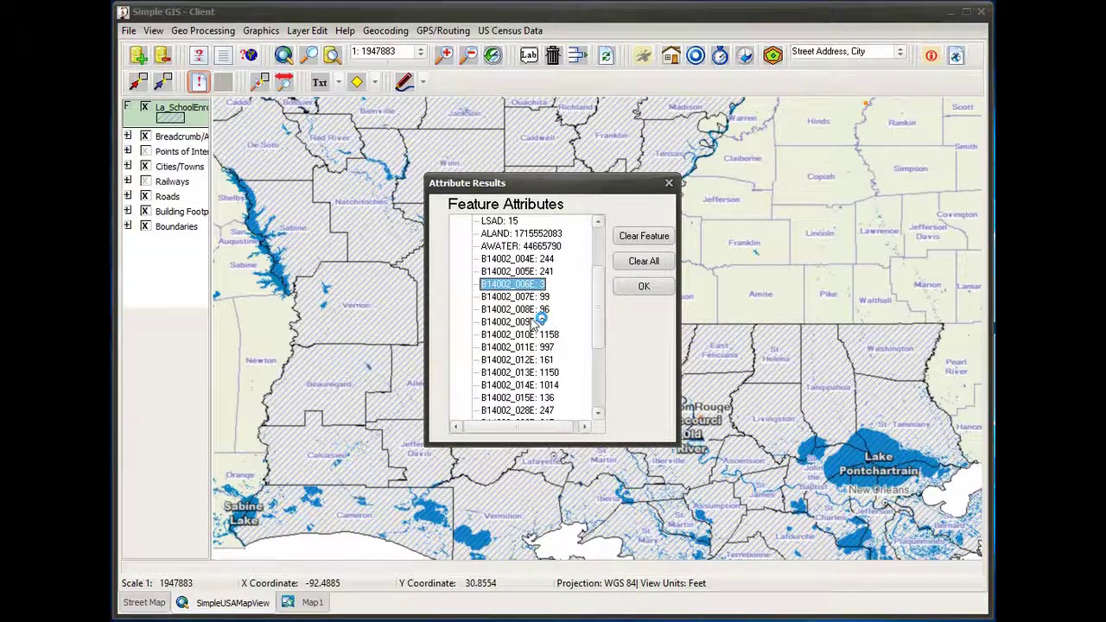
click(631, 288)
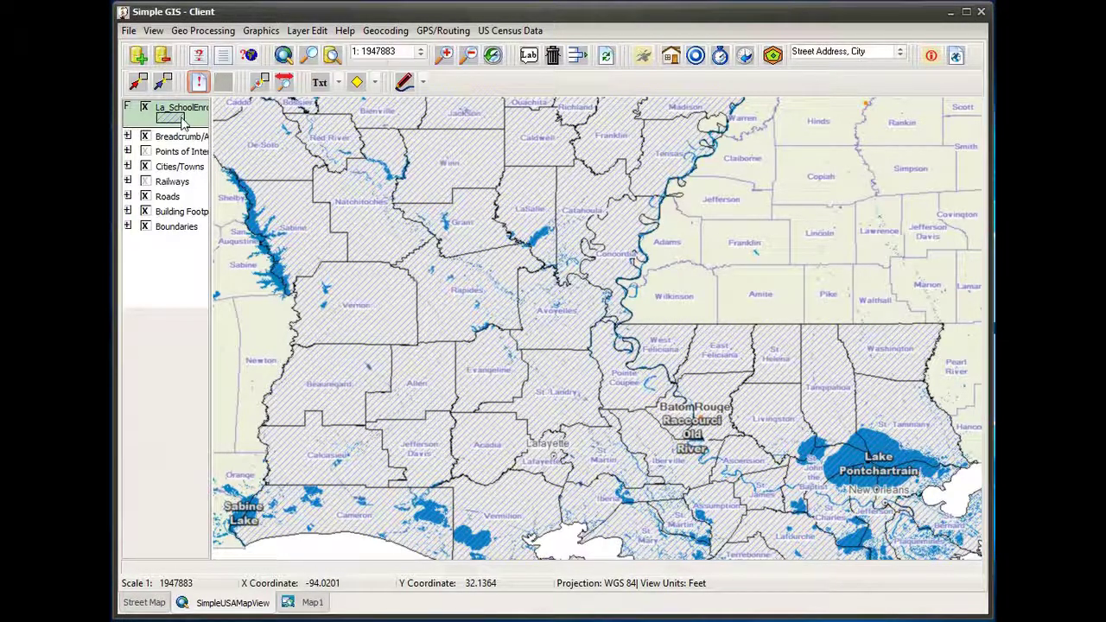
Step: Start Summarize Layer for the La_SchoolEnroll layer and summarize it by the NAME field
click(220, 32)
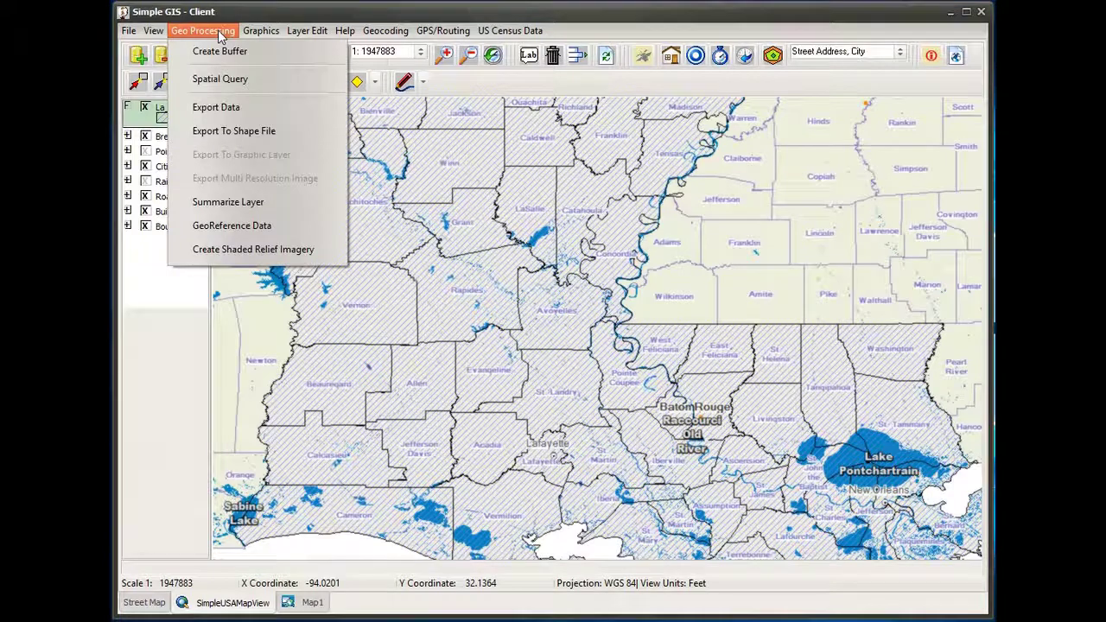
click(267, 204)
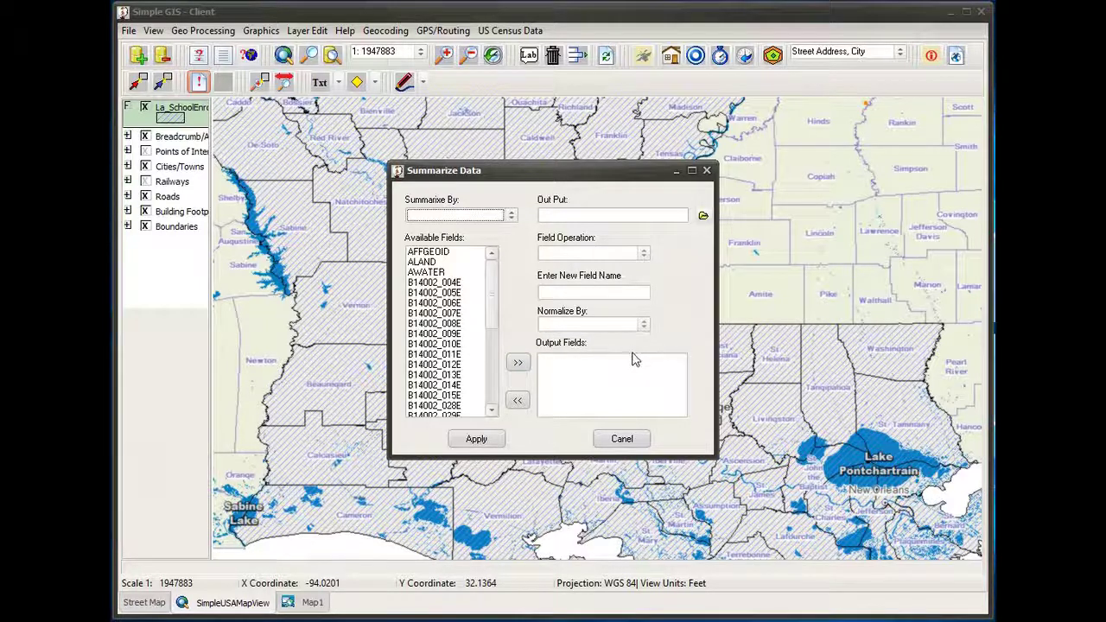
click(510, 216)
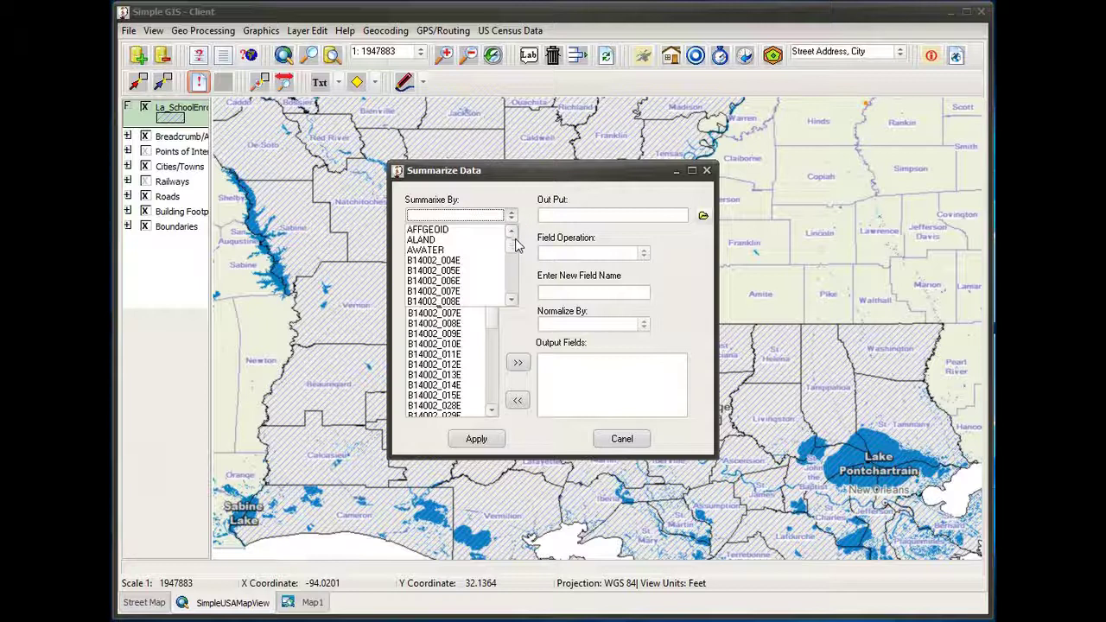
click(510, 261)
drag(511, 260, 510, 294)
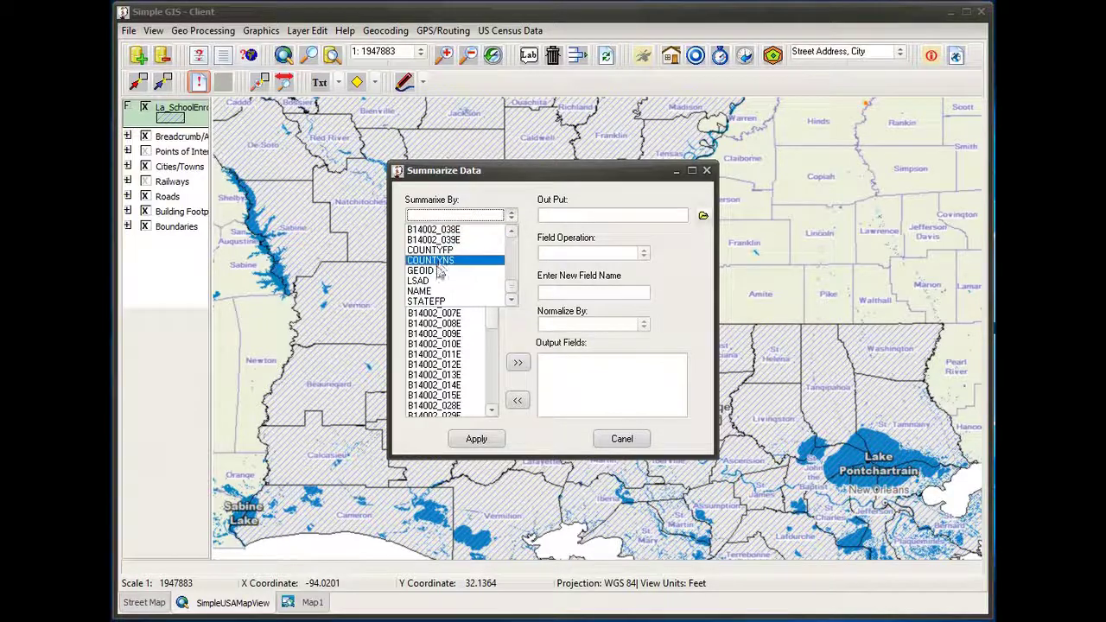
click(425, 292)
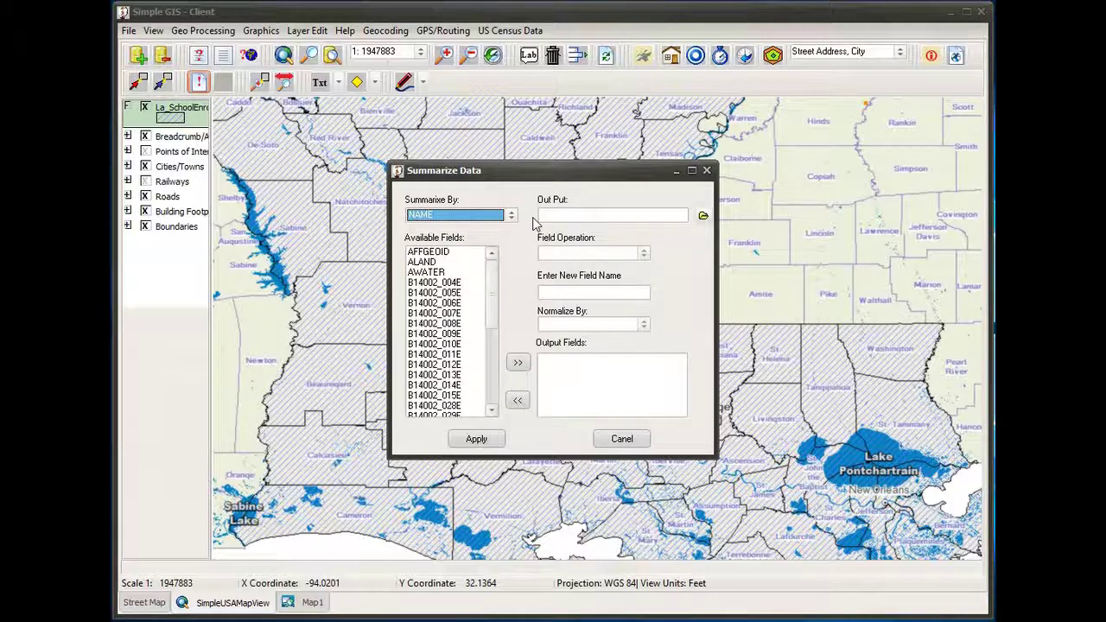
Step: Set the summary output to a shapefile named La_SchoolEnroll_Summ in Public Documents
click(702, 216)
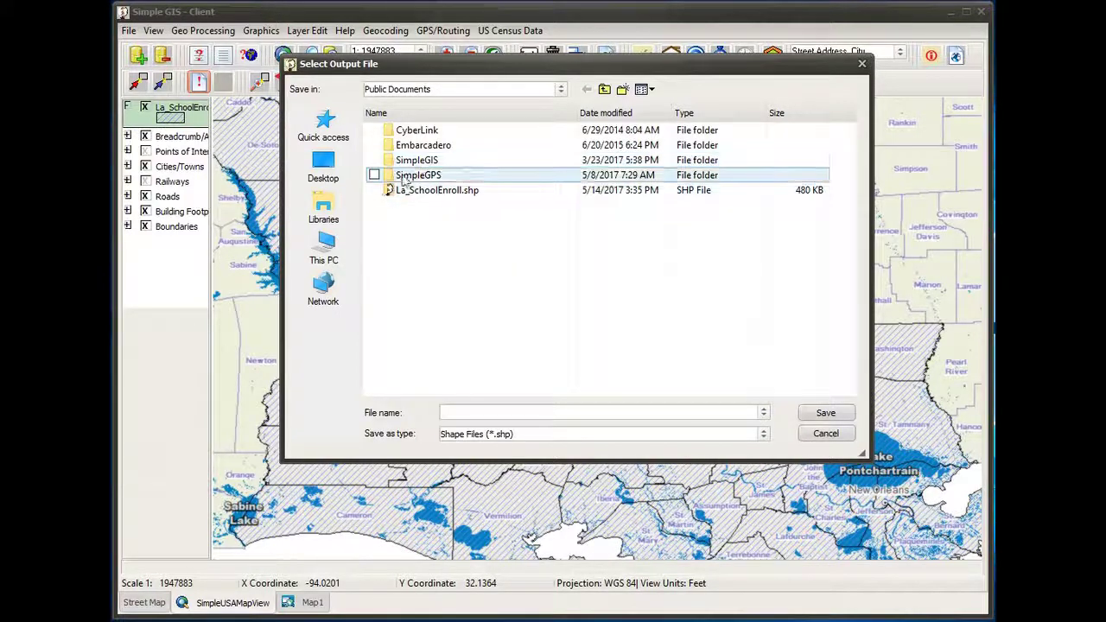
click(459, 412)
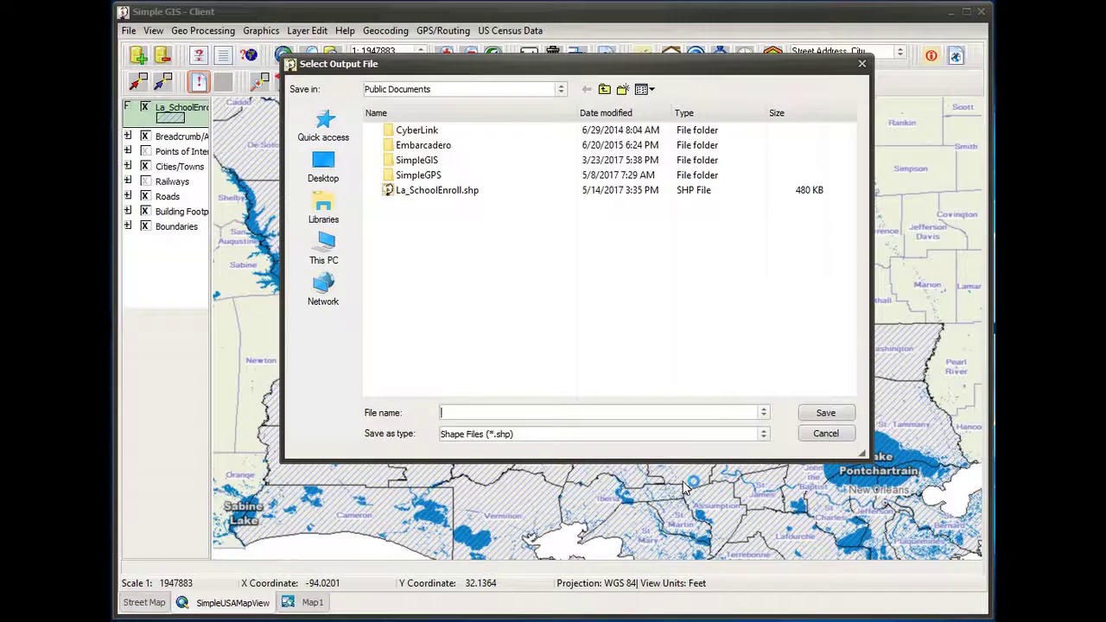
text(La)
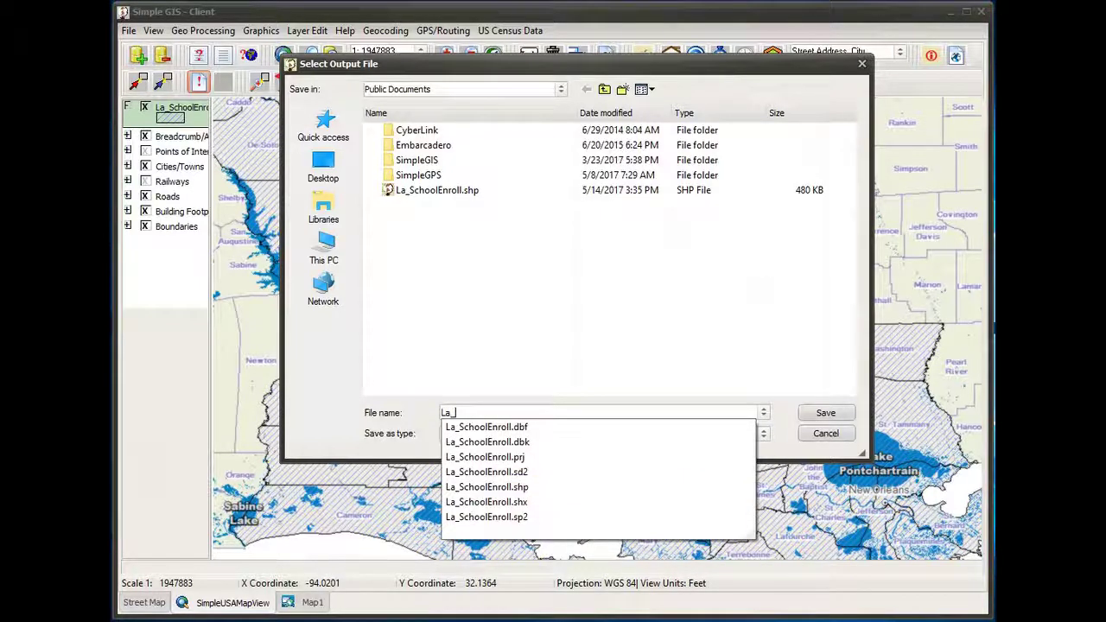
text(_Scholl)
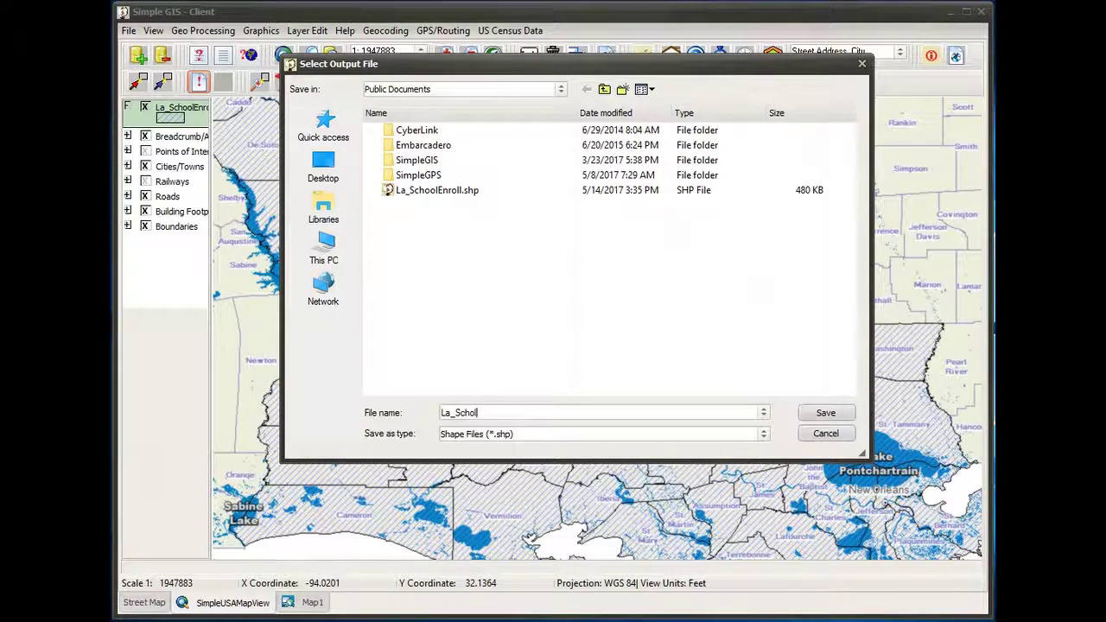
key(BackSpace)
key(BackSpace)
text(ol)
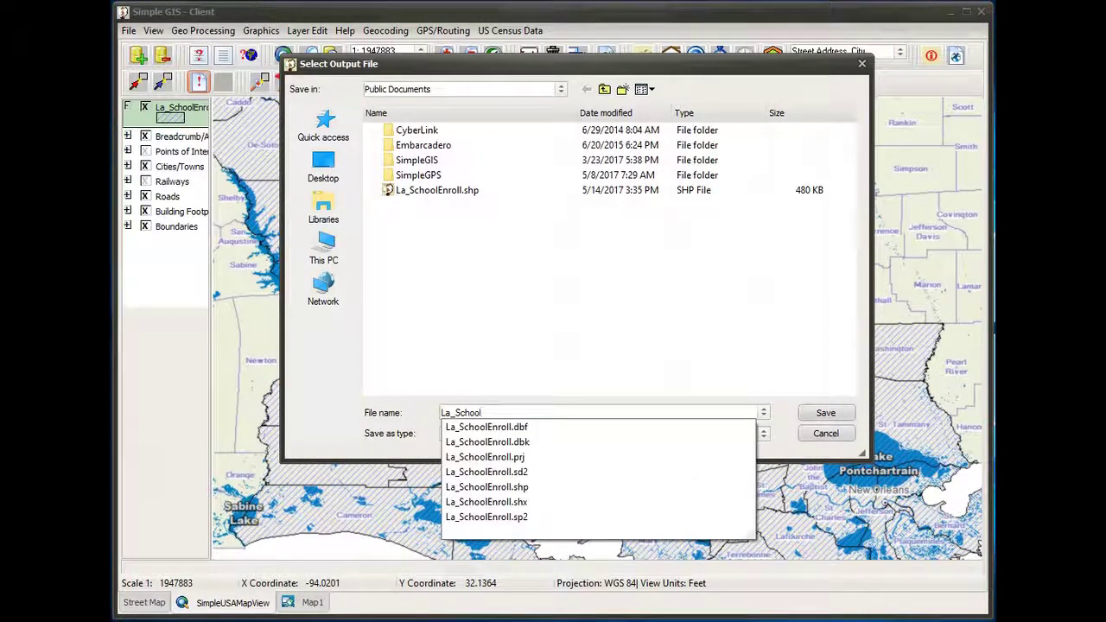
text(Enroll_)
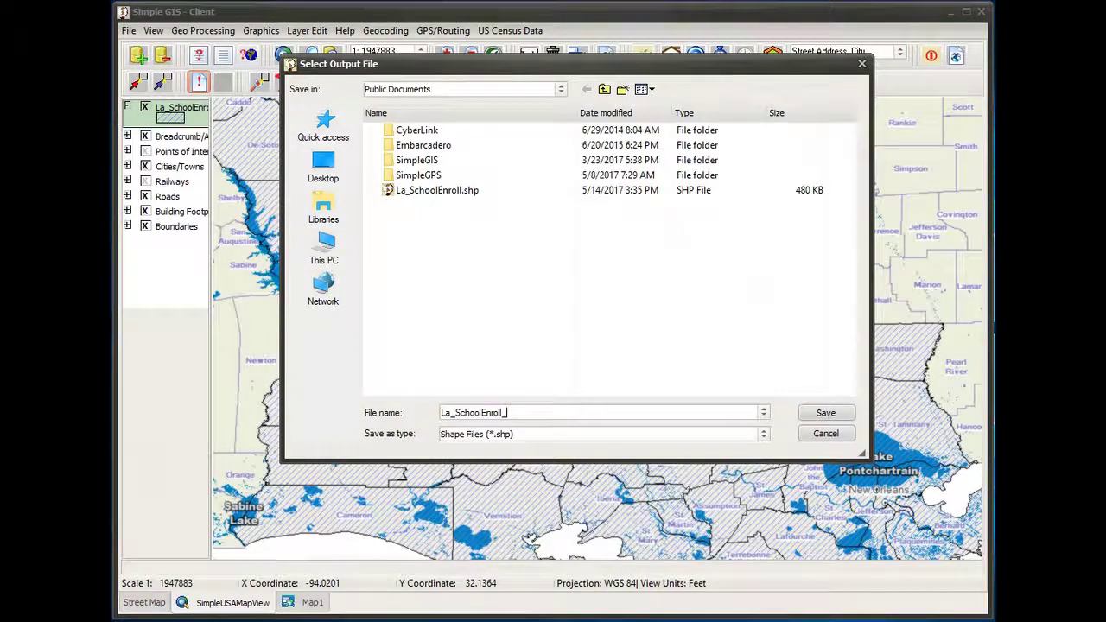
text(Summ)
click(825, 412)
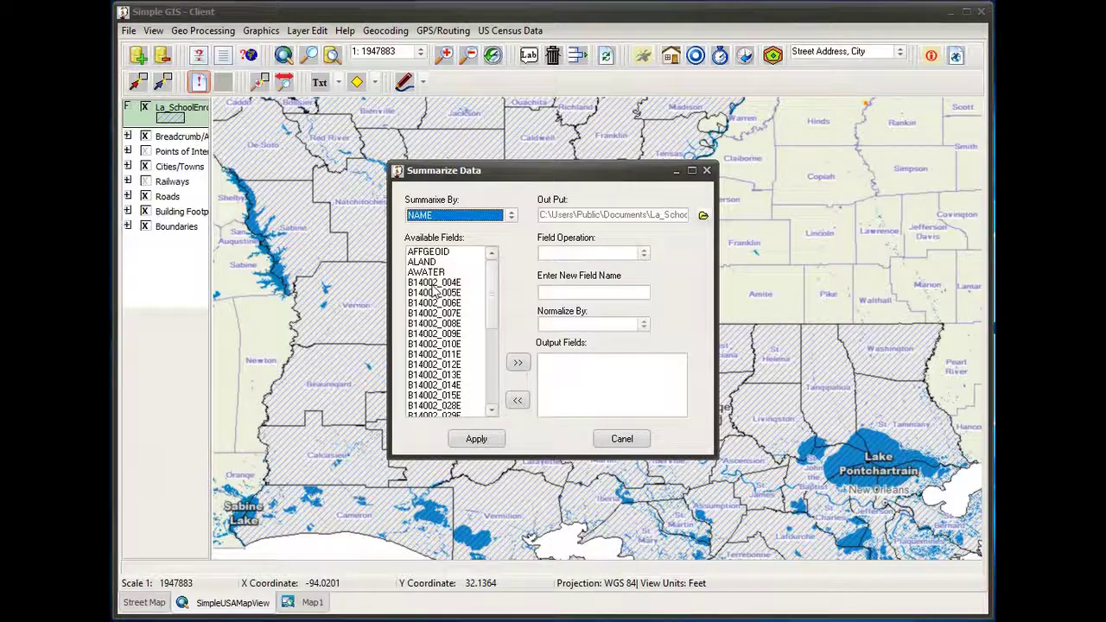
Step: Select the available fields B14002_004E, B14002_007E, B14002_010E and B14002_013E together for the summary
click(434, 284)
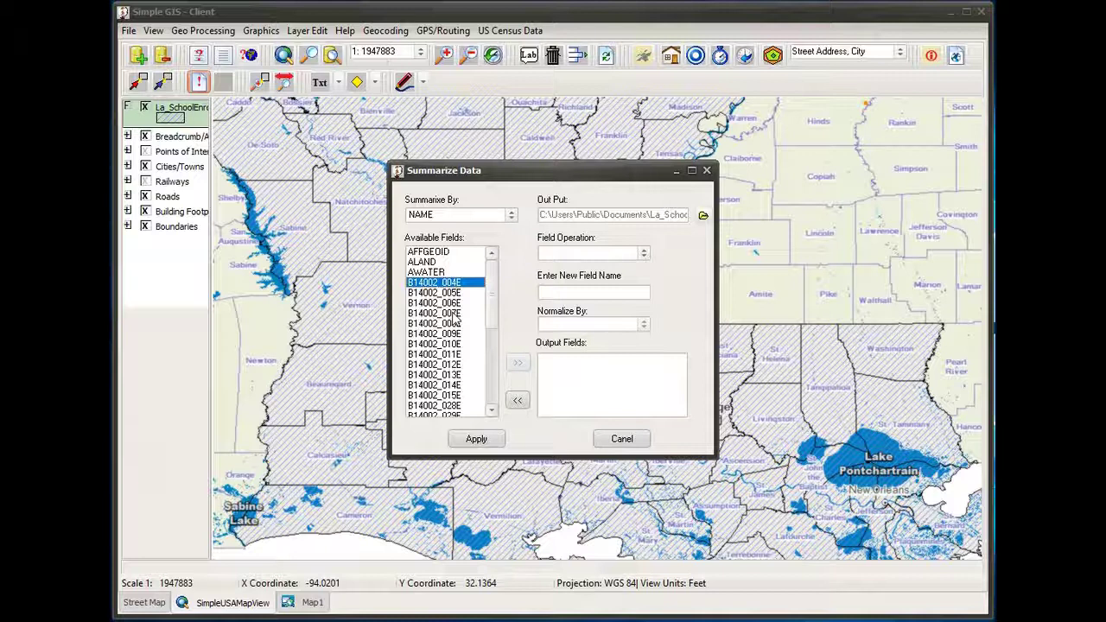
ctrl+click(455, 315)
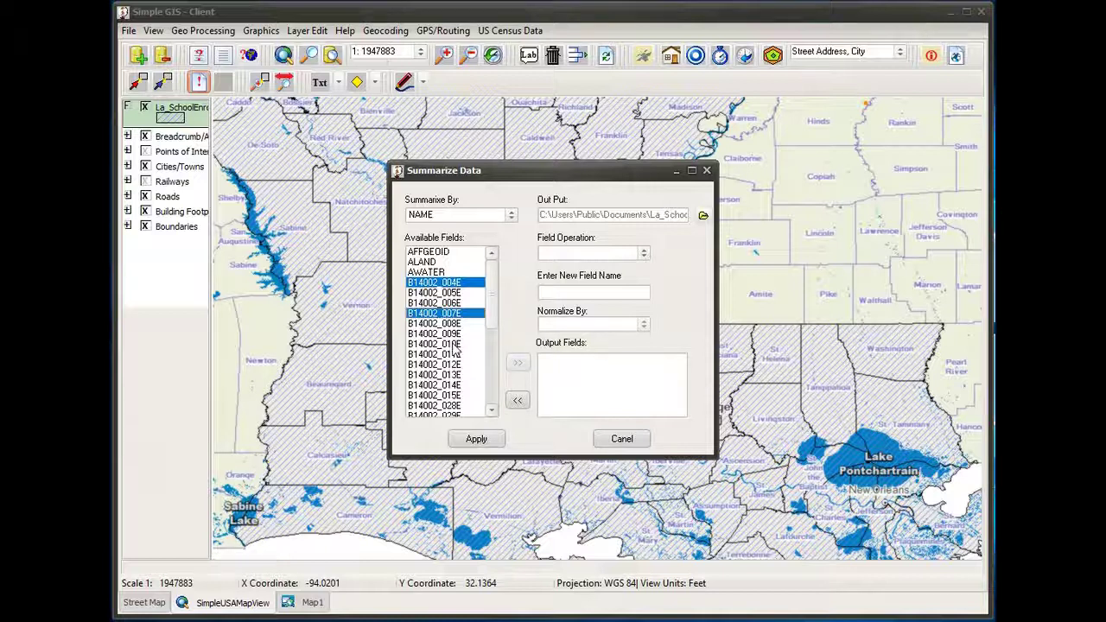
ctrl+click(455, 343)
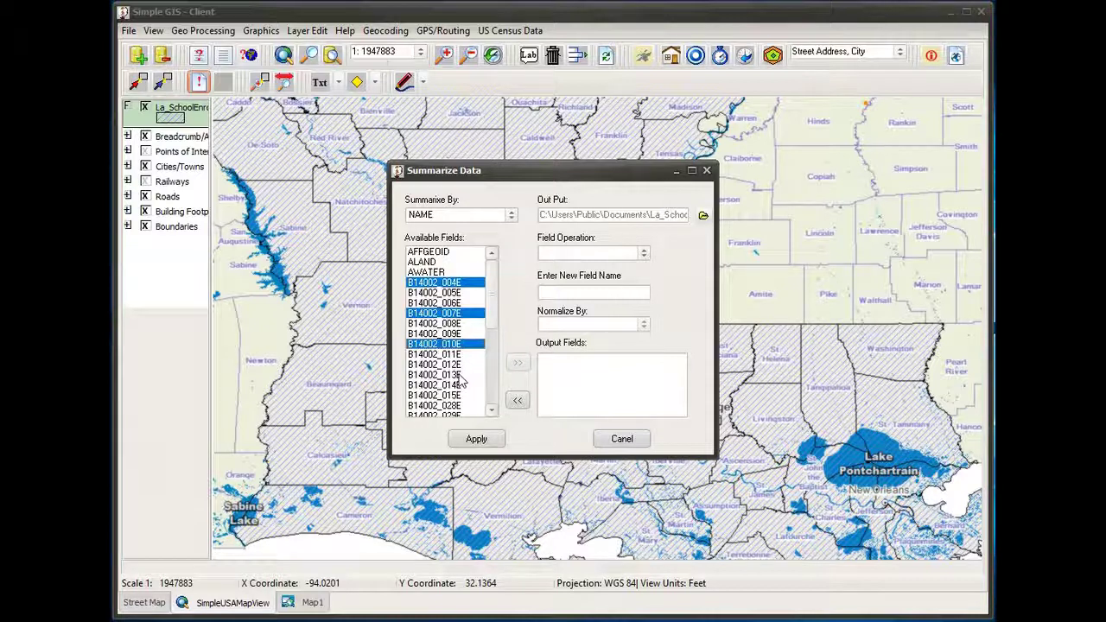
click(458, 376)
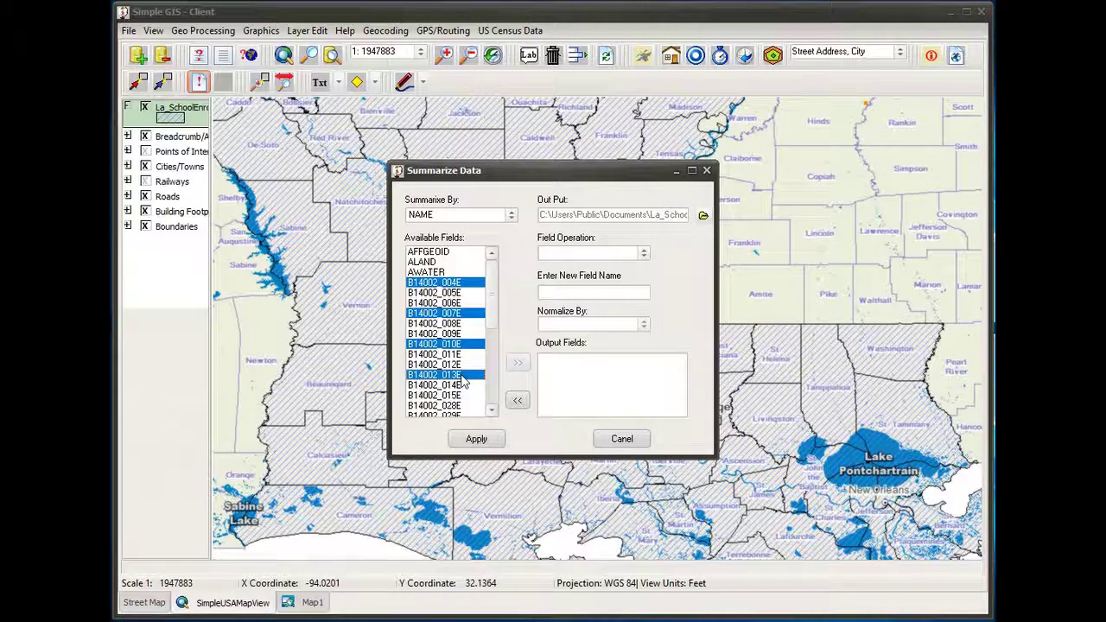
Step: Extend the field selection with B14002_028E, B14002_031E, B14002_034E and B14002_037E, keeping the fields already selected
drag(494, 318, 497, 352)
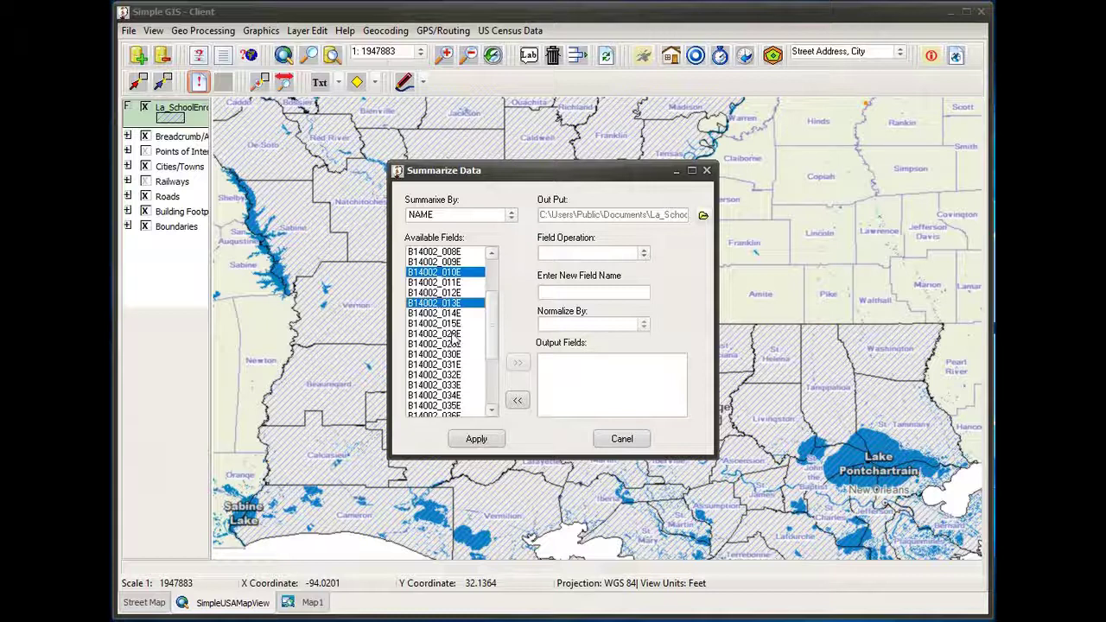
ctrl+click(451, 335)
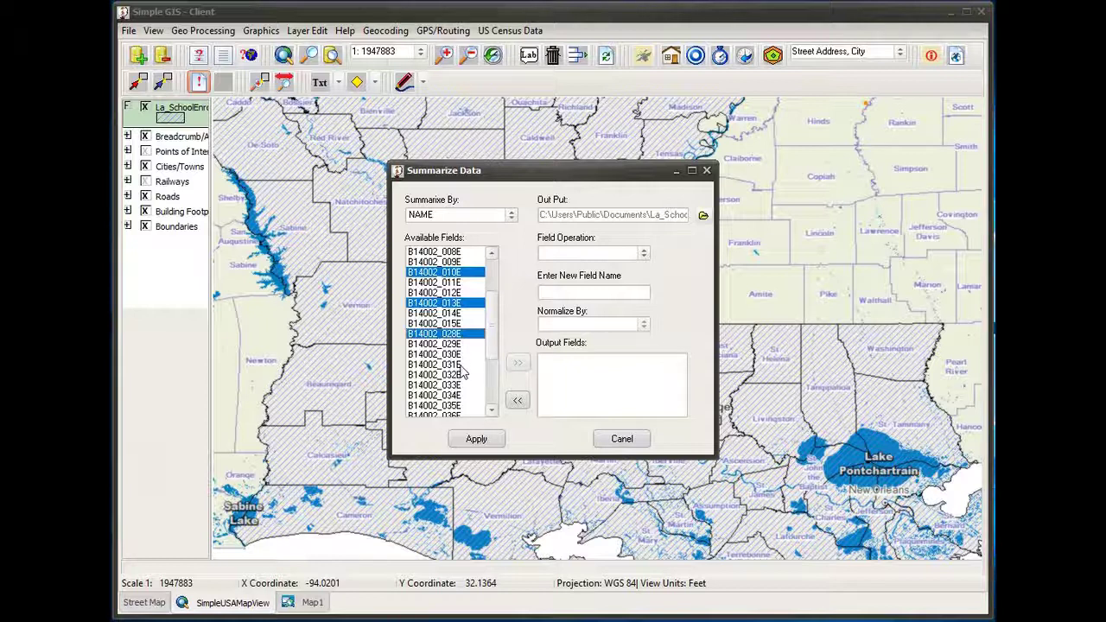
ctrl+click(458, 365)
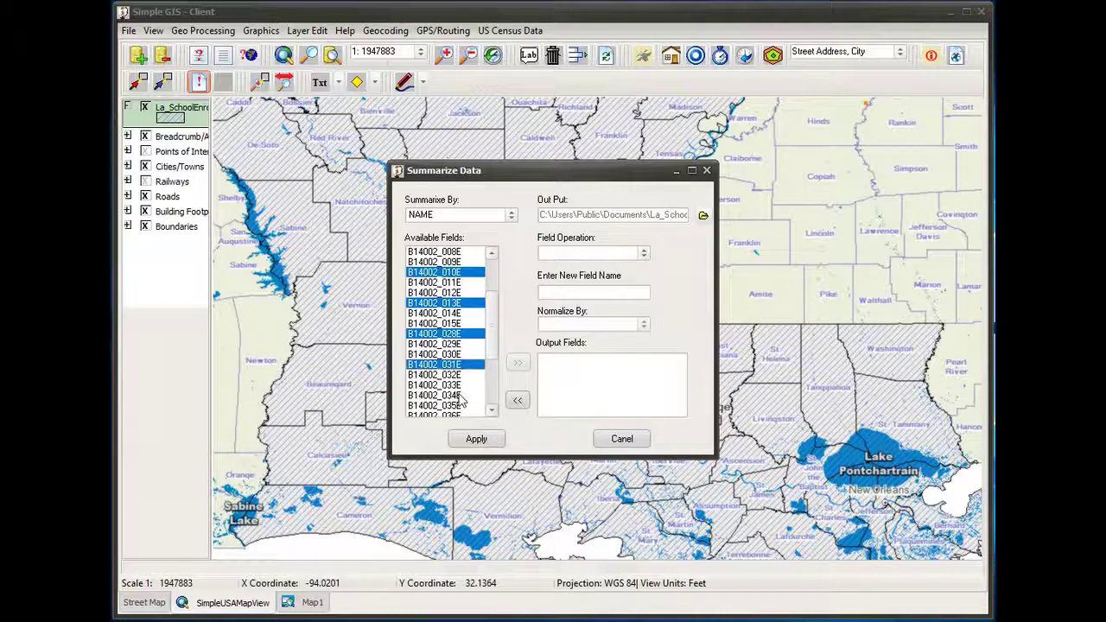
ctrl+click(460, 395)
scroll(497, 363, down, 1)
scroll(498, 363, down, 3)
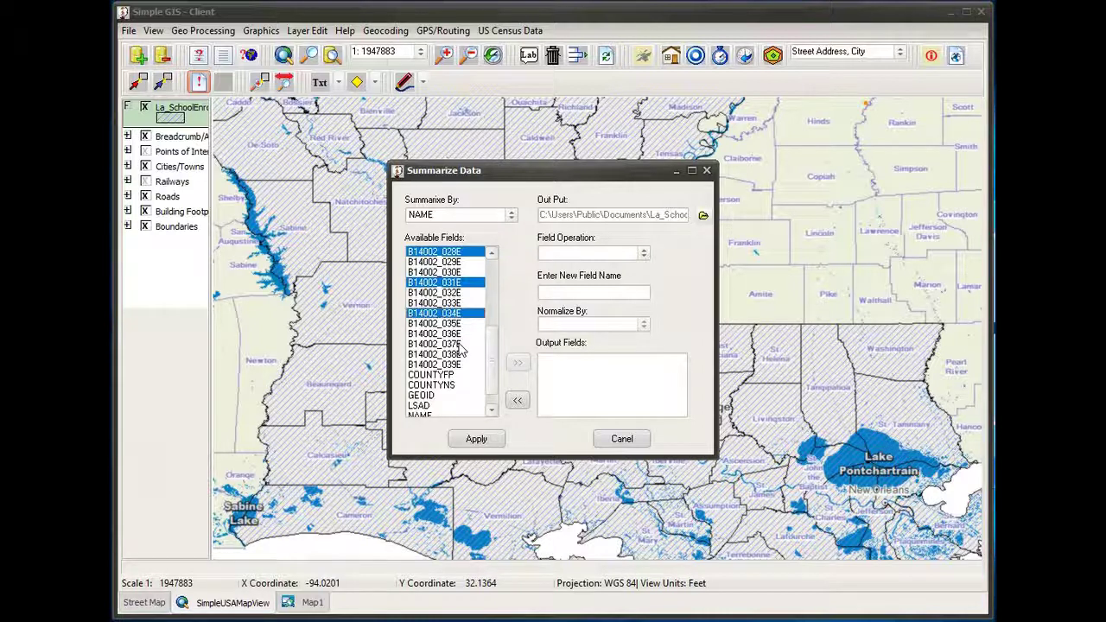
ctrl+click(459, 344)
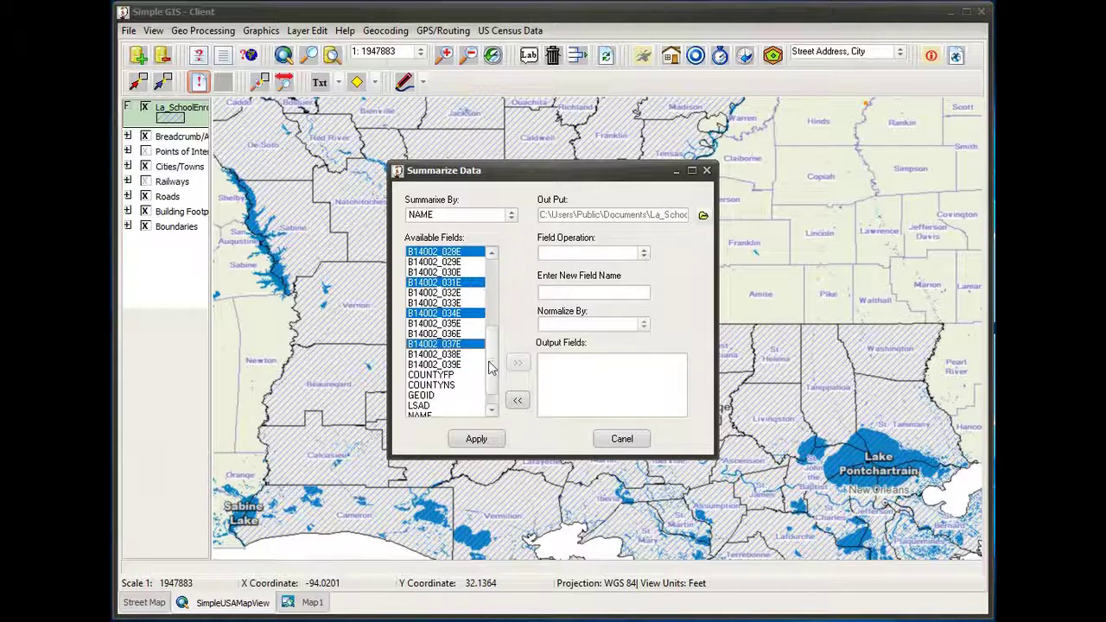
drag(492, 366, 533, 292)
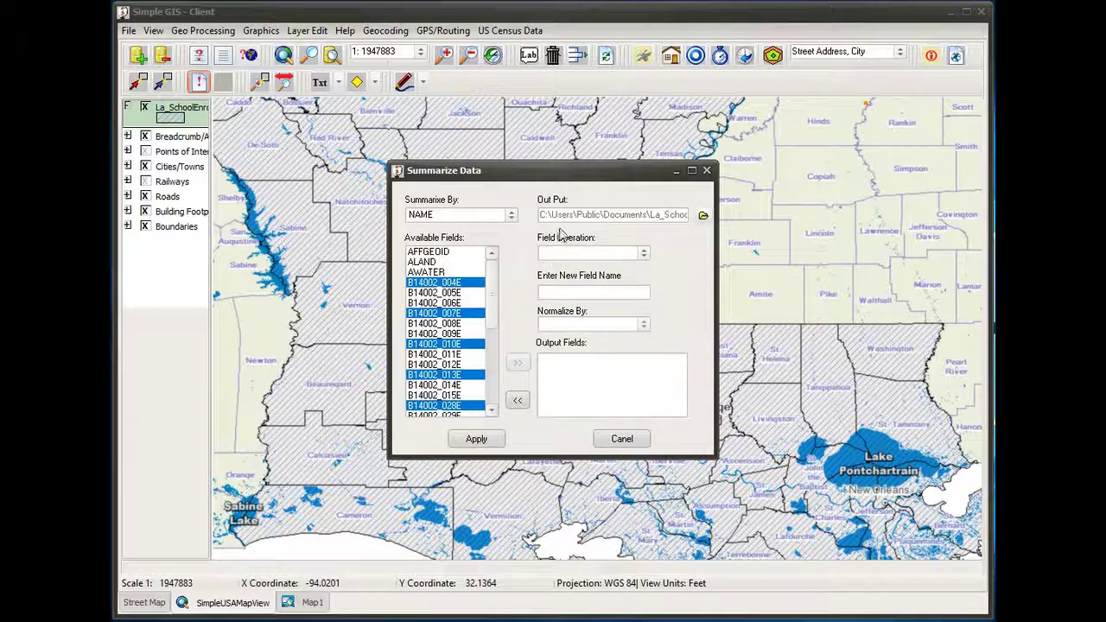
Step: Add an output field named Tot_Pop that uses the Sum operation on the selected fields
click(642, 255)
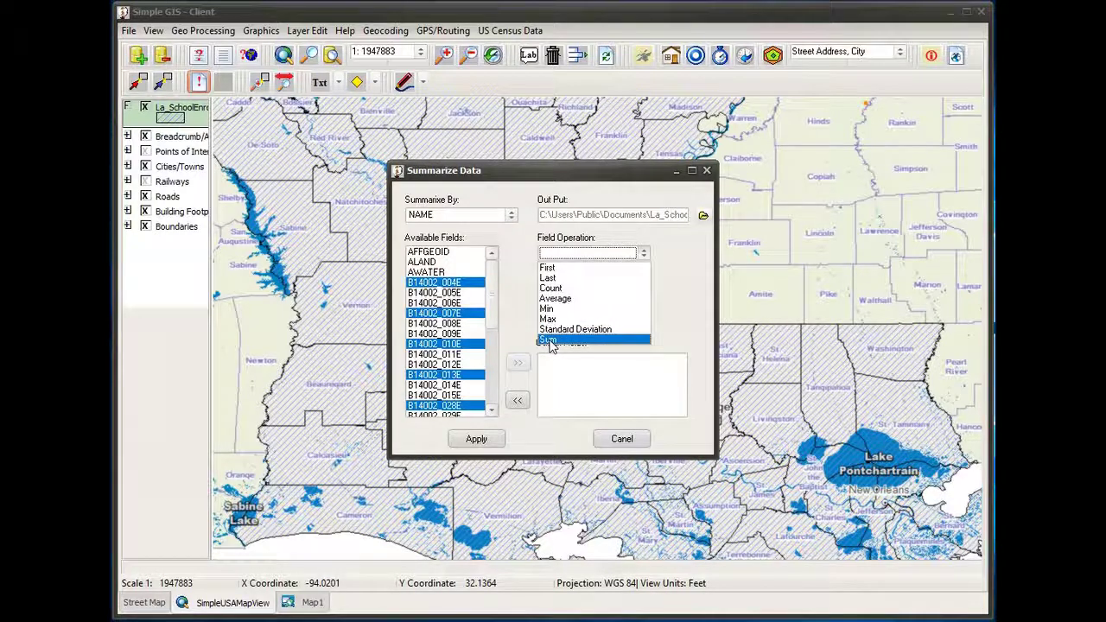
click(549, 342)
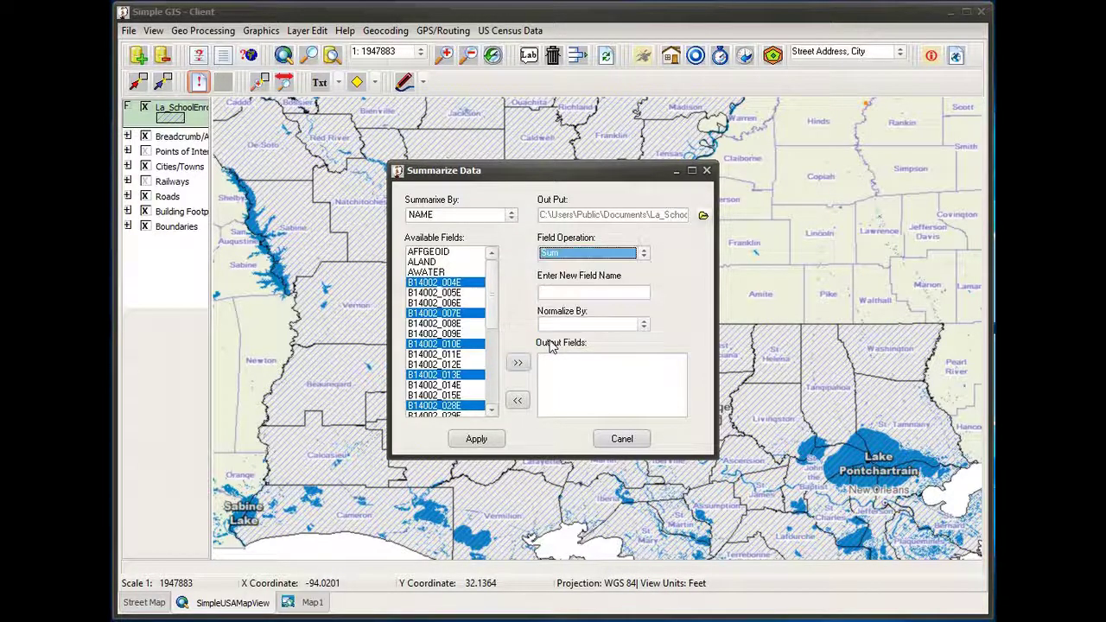
click(549, 292)
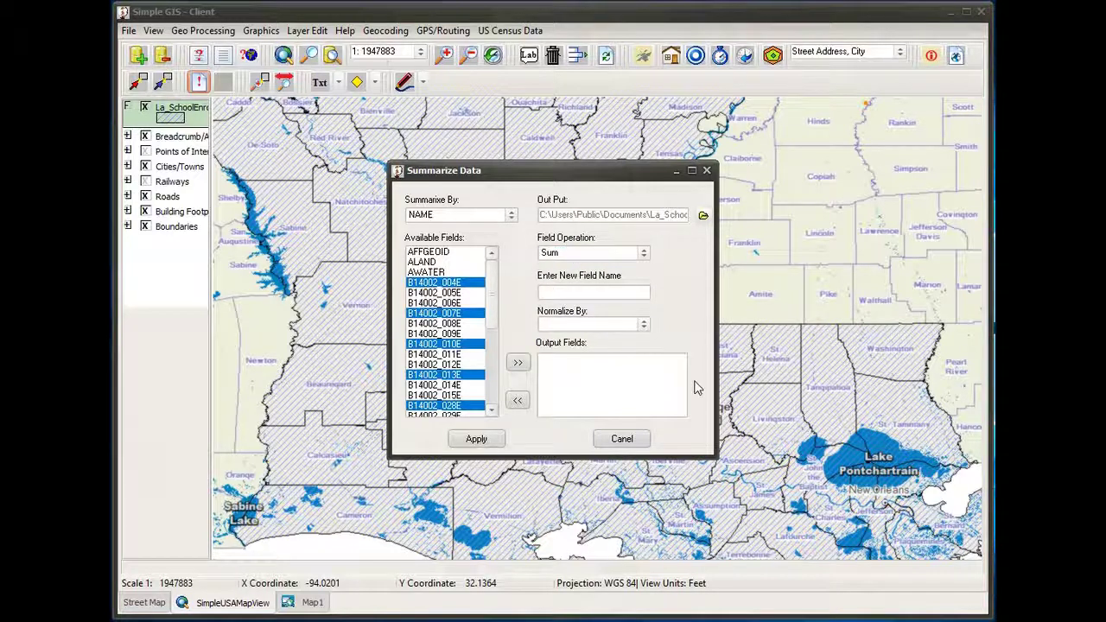
text(Tot_Pop)
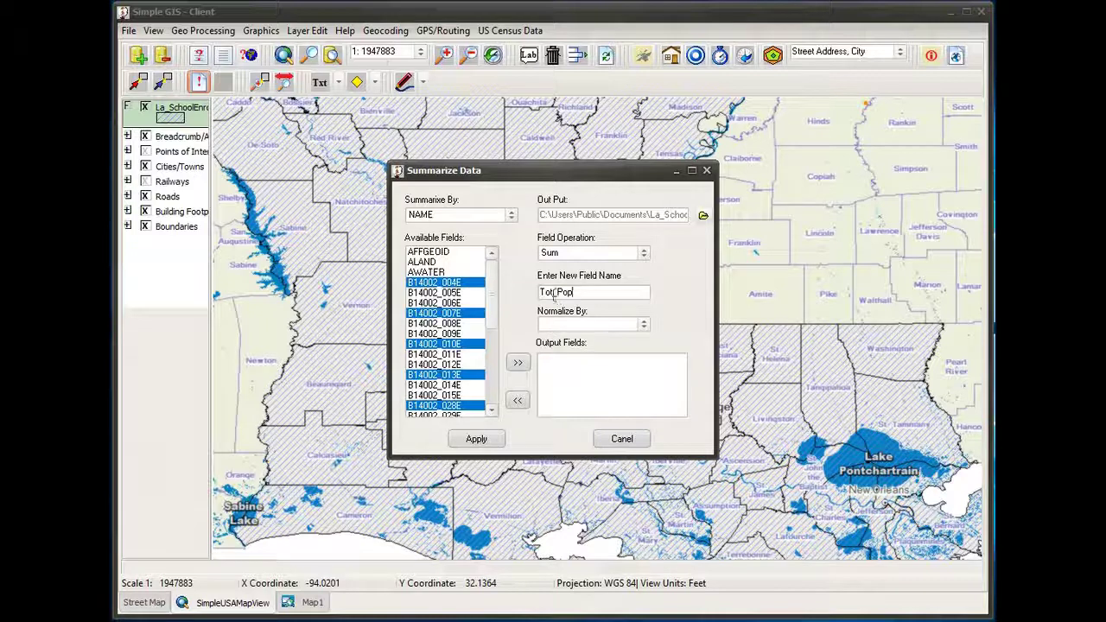
click(517, 364)
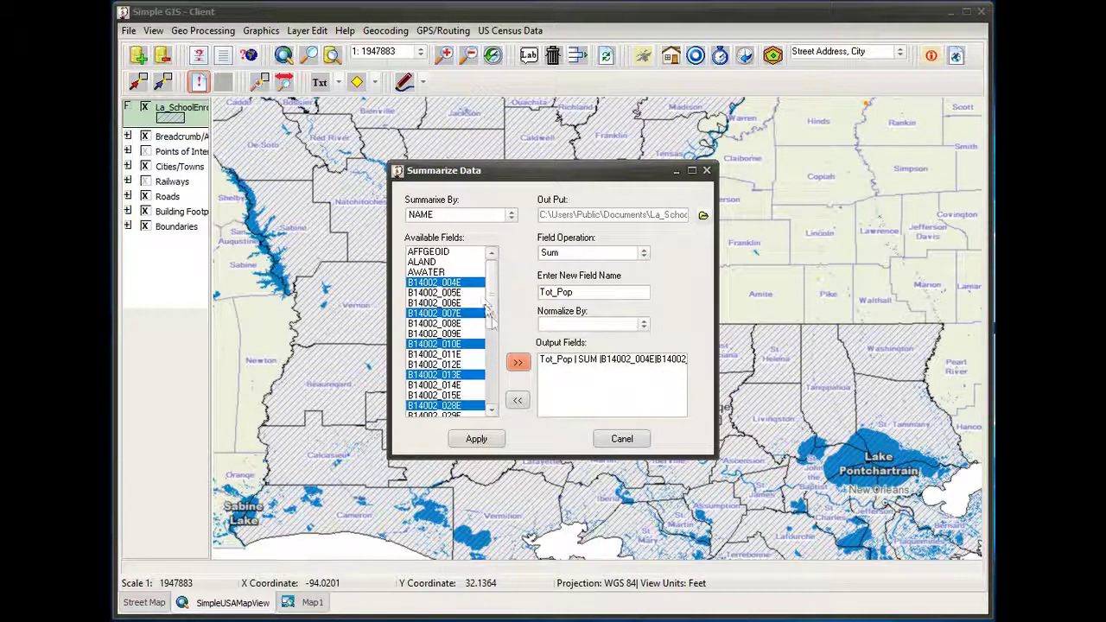
Step: Make a new selection of the available fields B14002_005E, B14002_008E, B14002_011E and B14002_014E
click(456, 295)
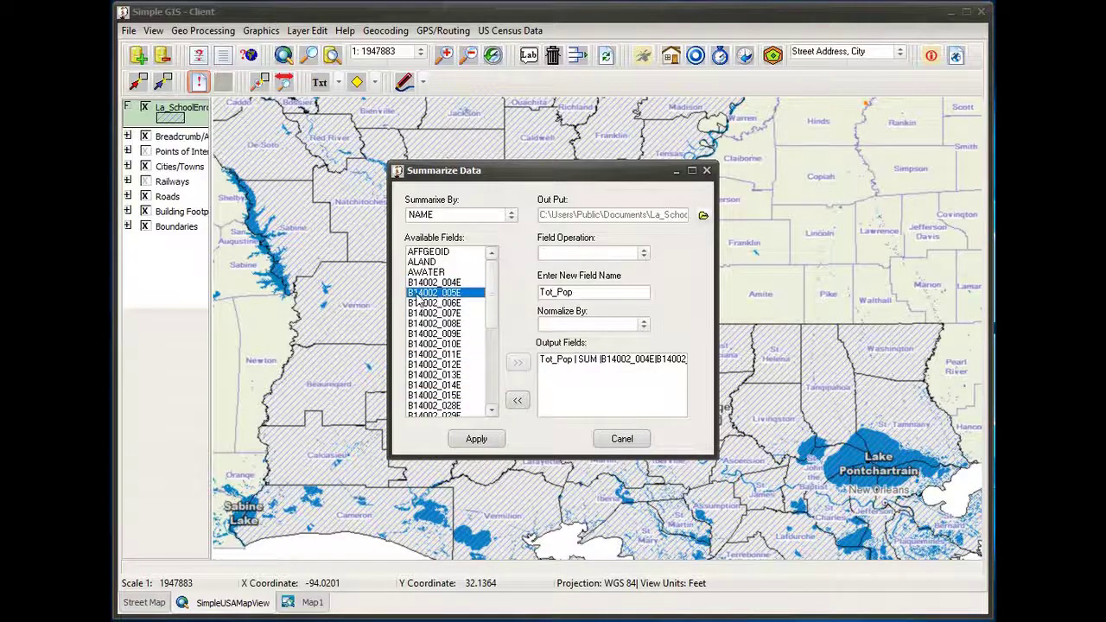
ctrl+click(458, 324)
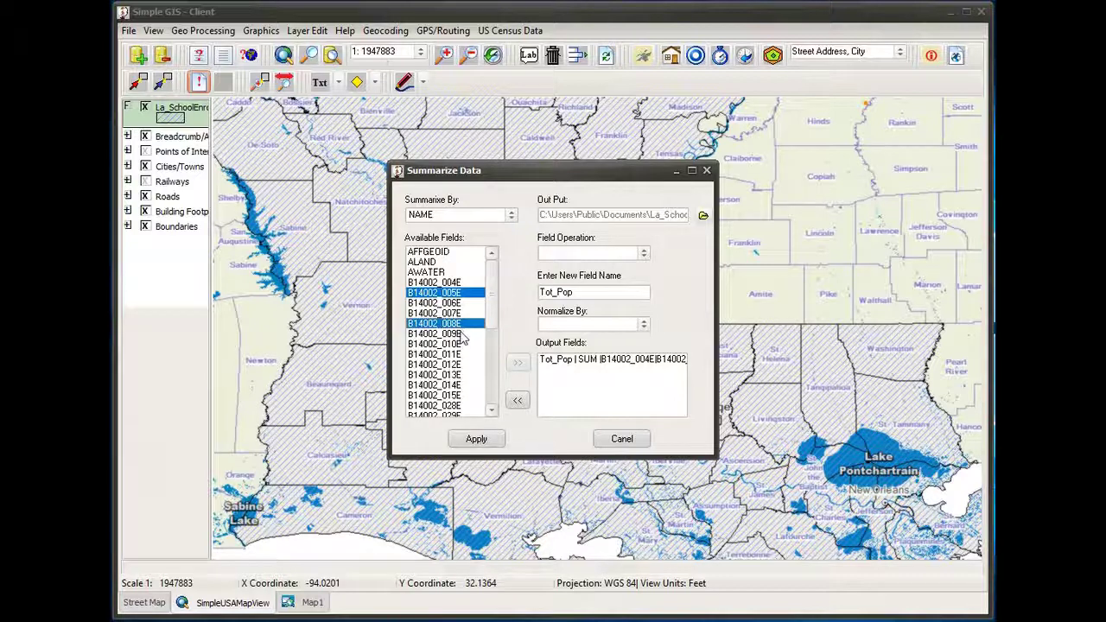
ctrl+click(461, 355)
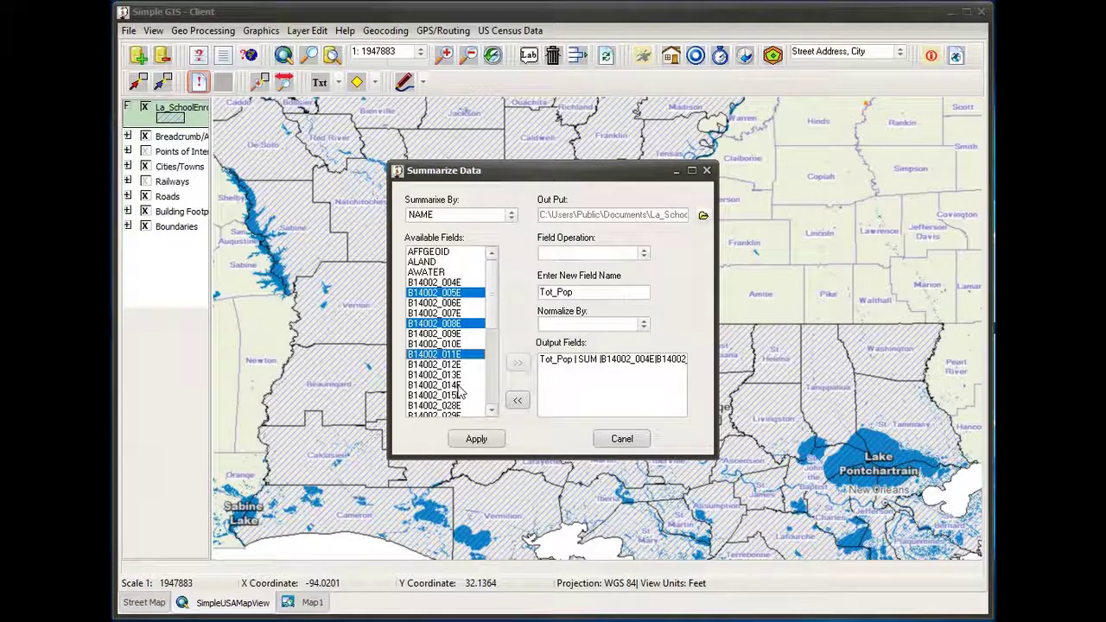
ctrl+click(459, 385)
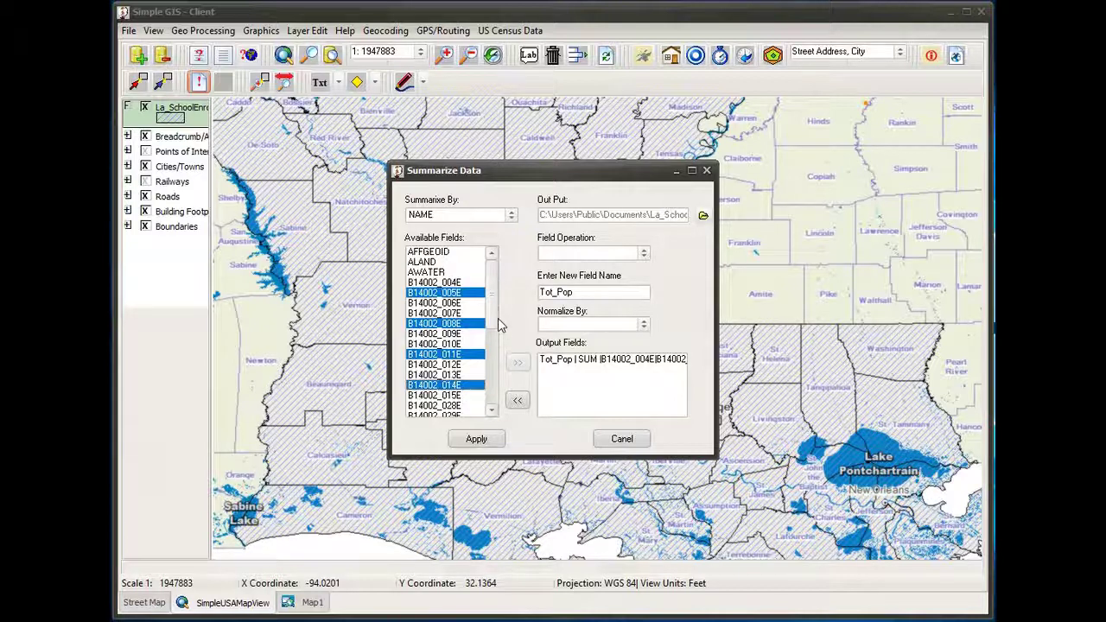
Step: Extend the field selection with B14002_029E, B14002_032E, B14002_035E and B14002_038E, keeping the fields already selected
drag(497, 314, 493, 356)
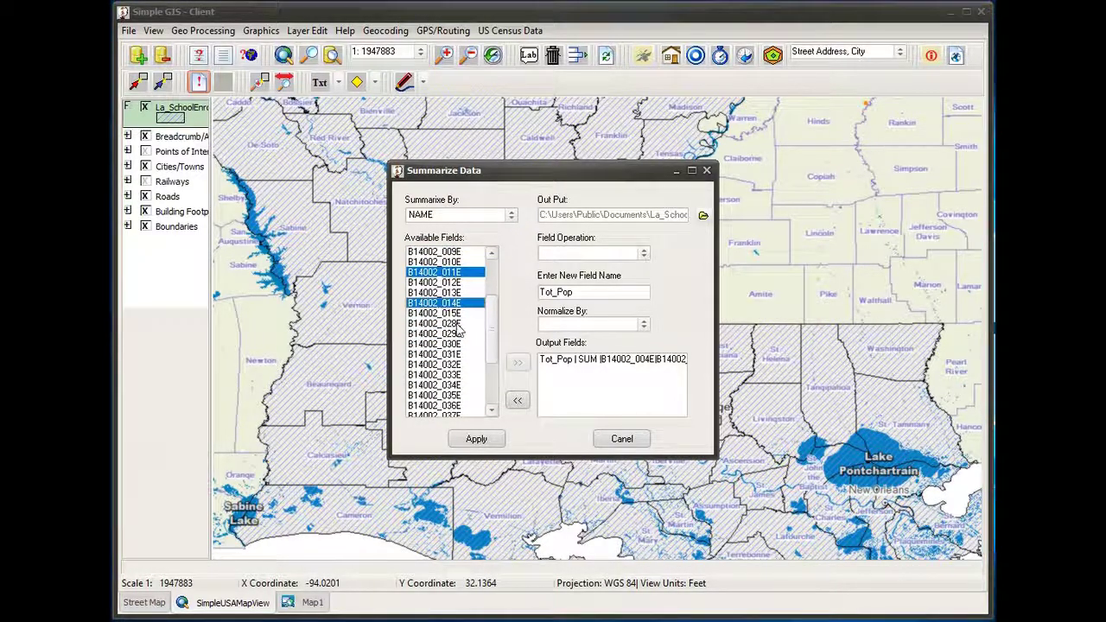
ctrl+click(456, 334)
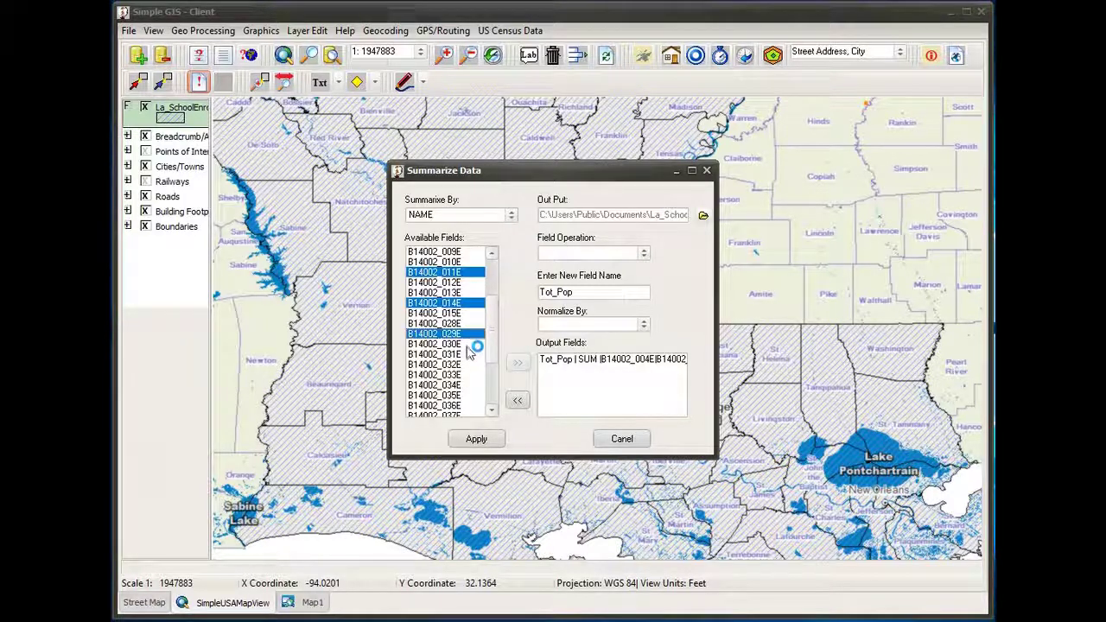
click(460, 363)
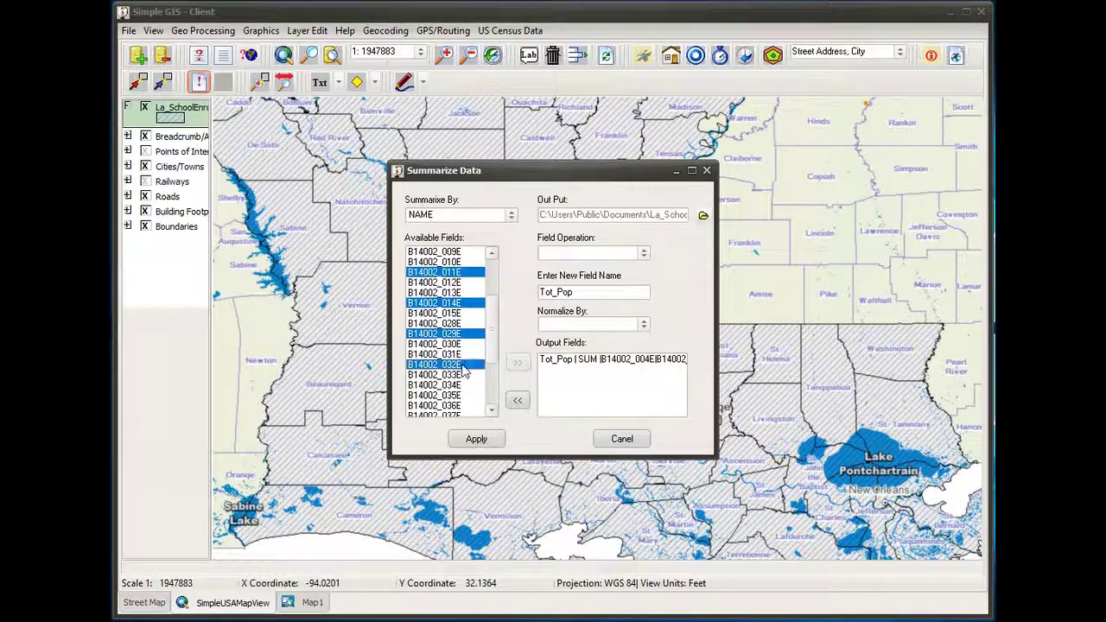
scroll(493, 371, down, 2)
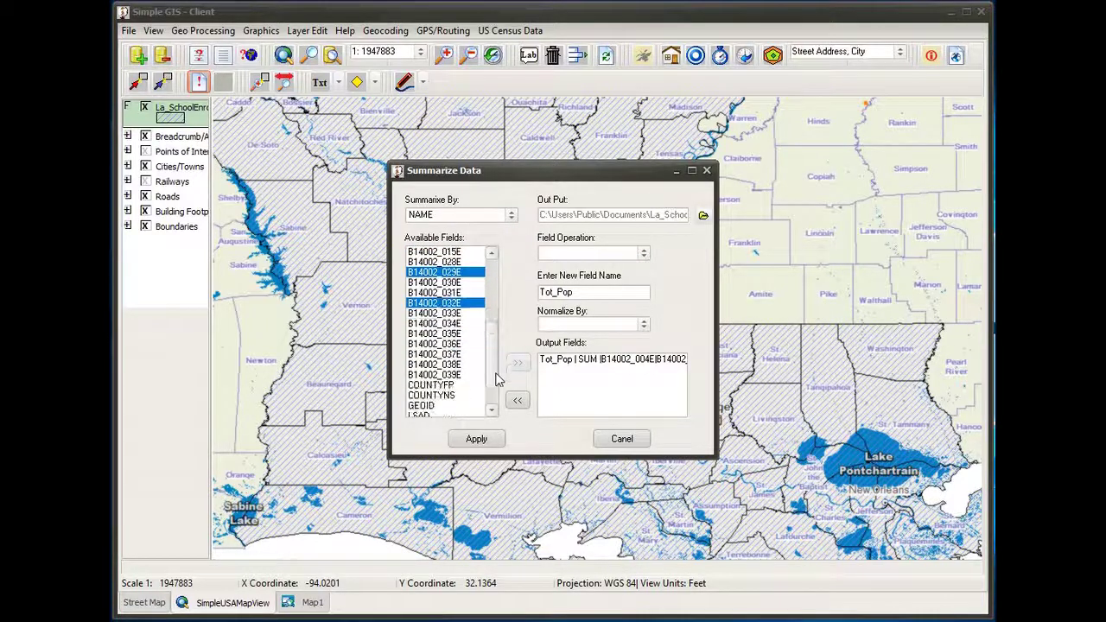
click(458, 335)
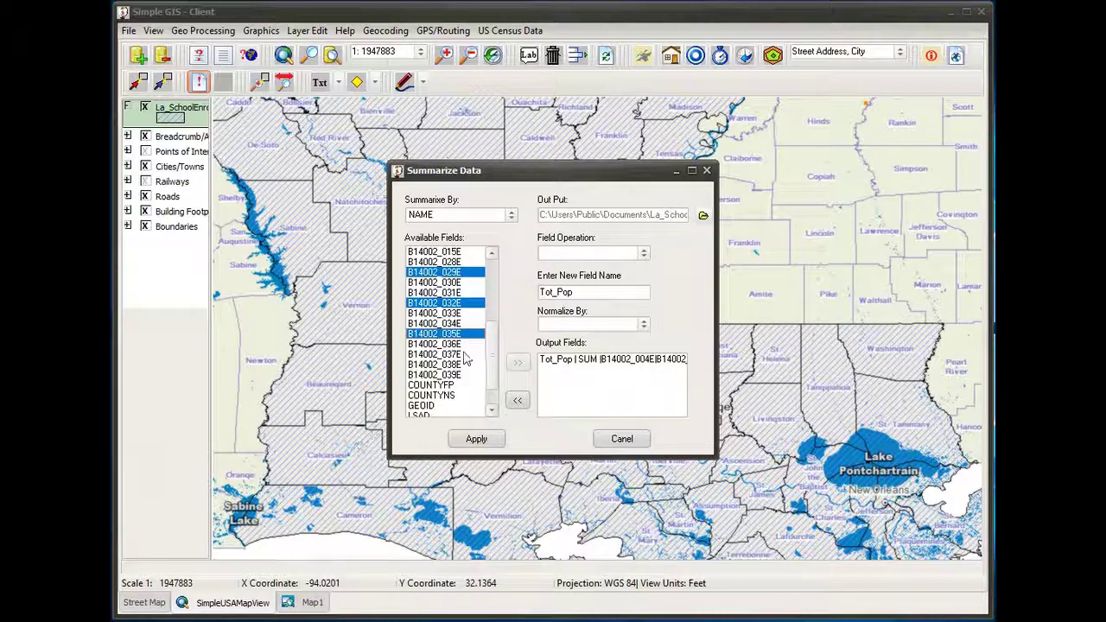
ctrl+click(457, 366)
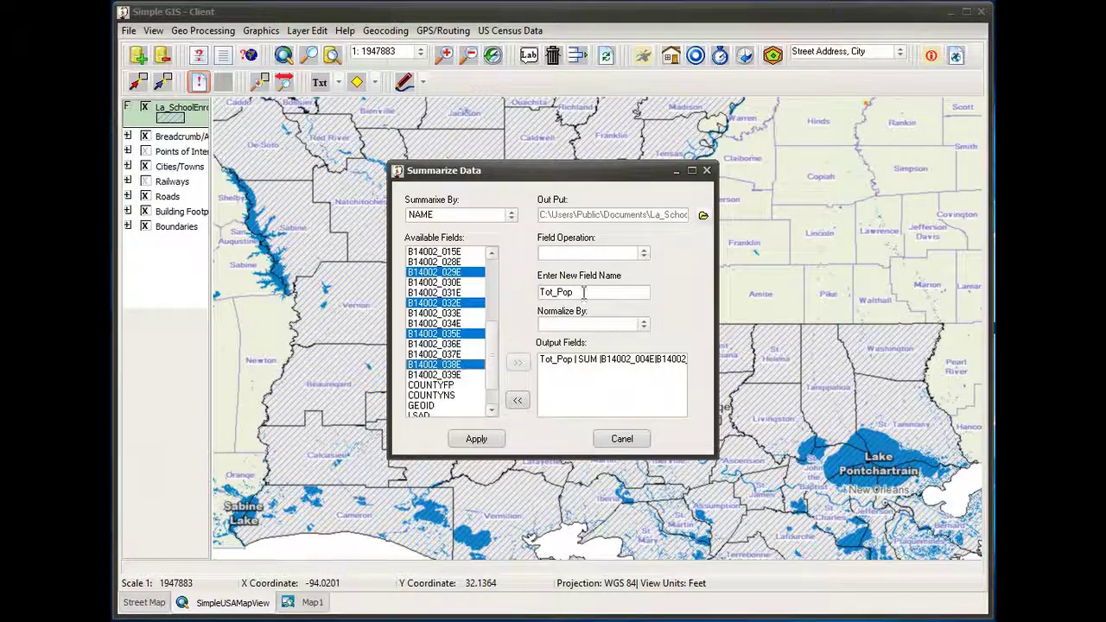
Step: Add an output field named Tot_Pub that uses the Sum operation on the selected fields
click(643, 253)
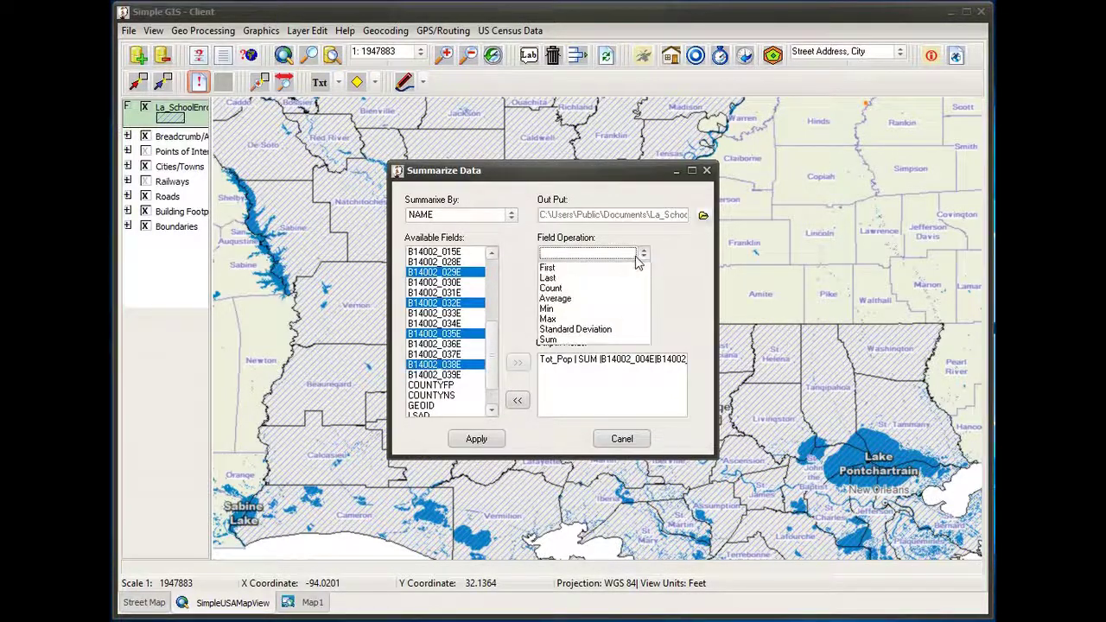
click(557, 340)
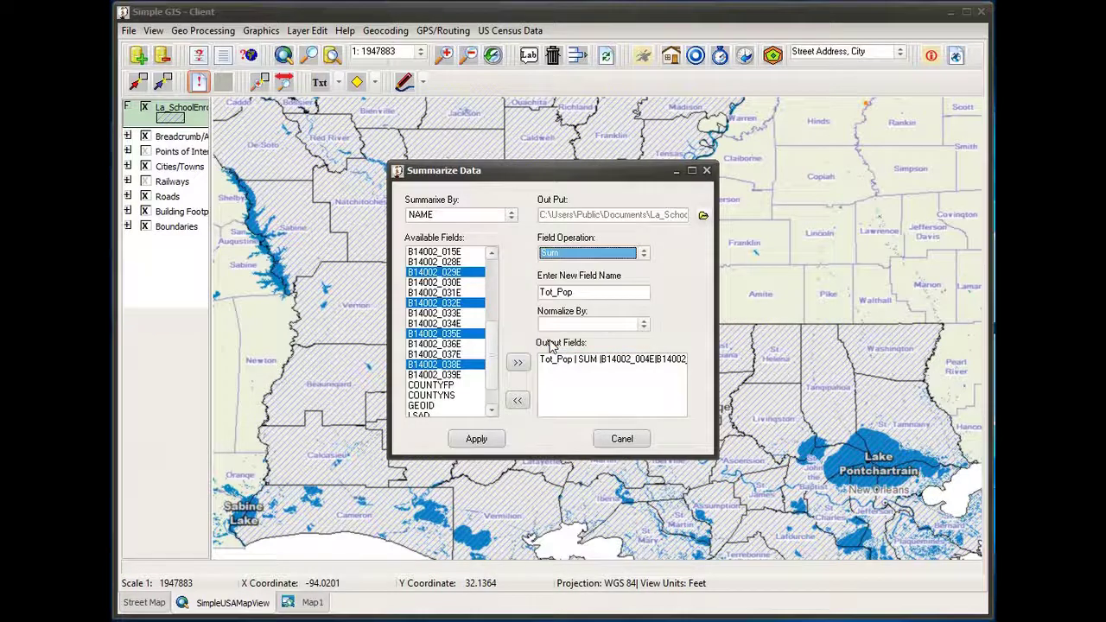
click(573, 292)
mouse_move(573, 292)
mouse_down()
mouse_move(549, 292)
mouse_move(562, 292)
mouse_up()
text(ub)
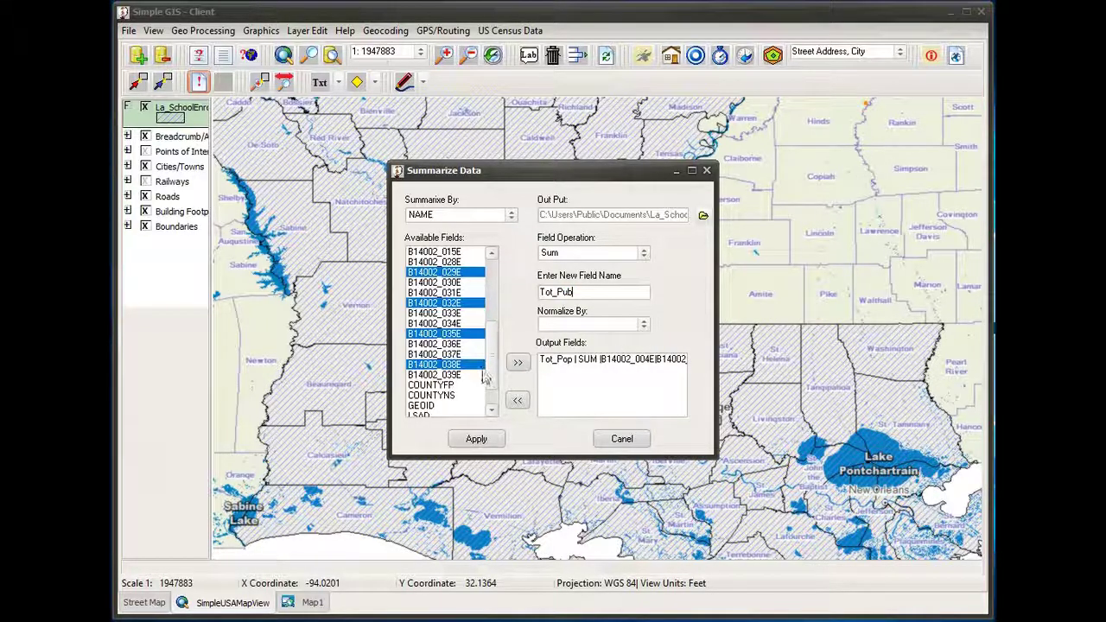
drag(490, 348, 506, 309)
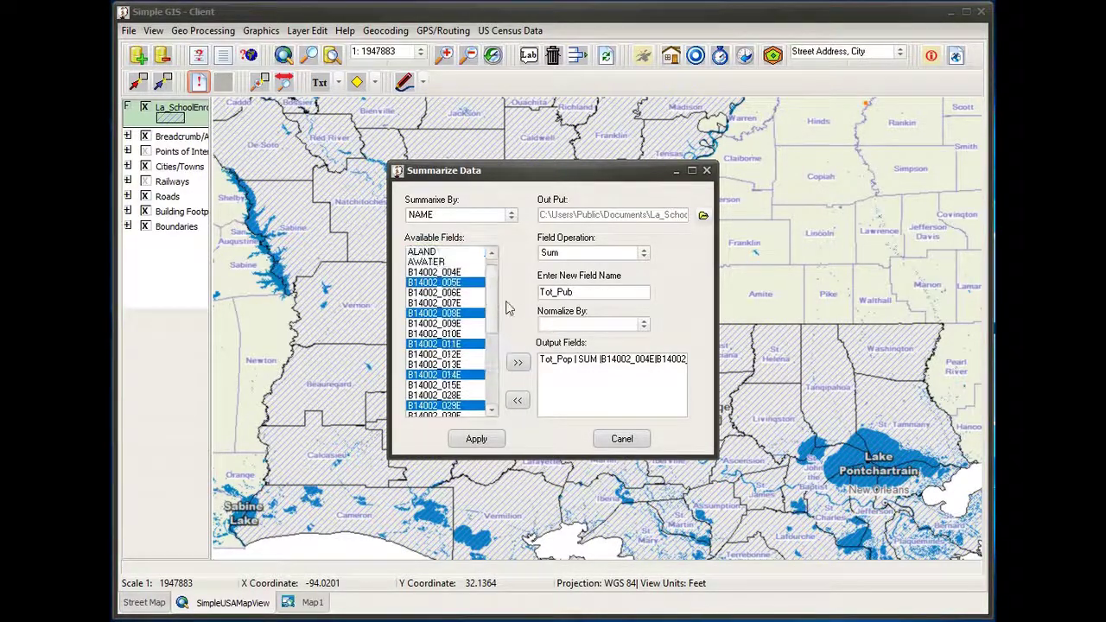
click(518, 365)
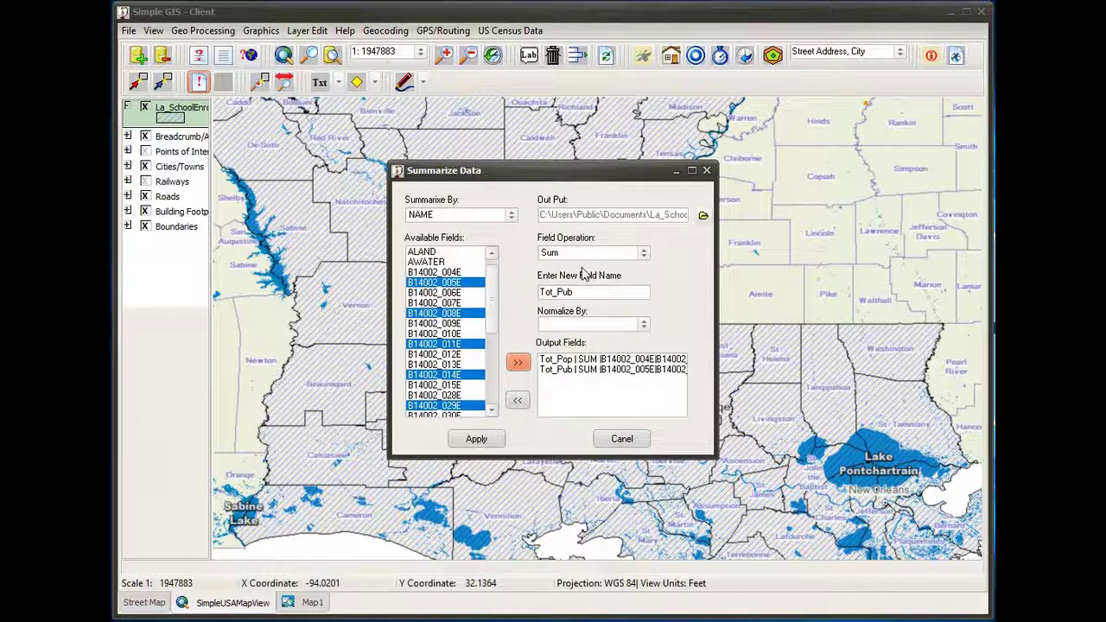
Step: Make a new selection of the available fields B14002_006E, B14002_009E, B14002_012E and B14002_015E
click(452, 295)
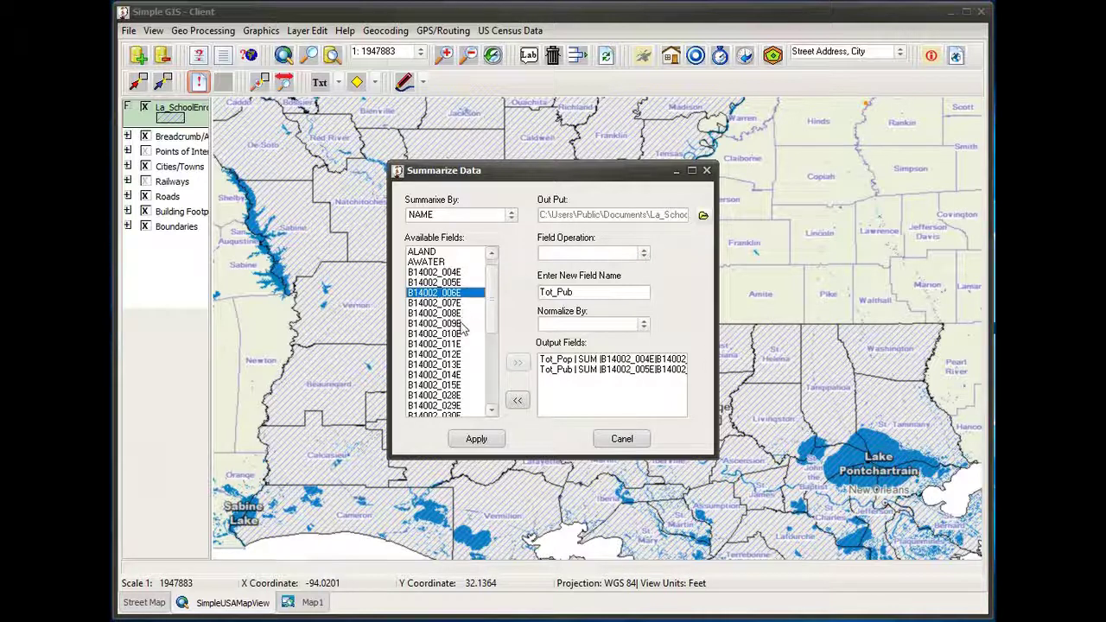
ctrl+click(462, 324)
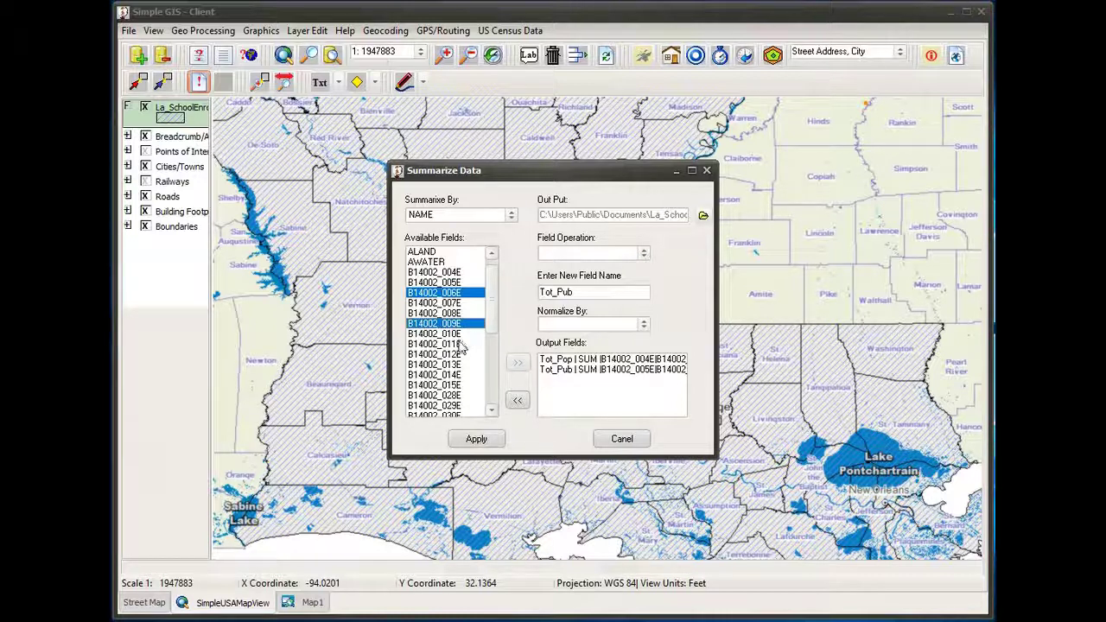
ctrl+click(461, 354)
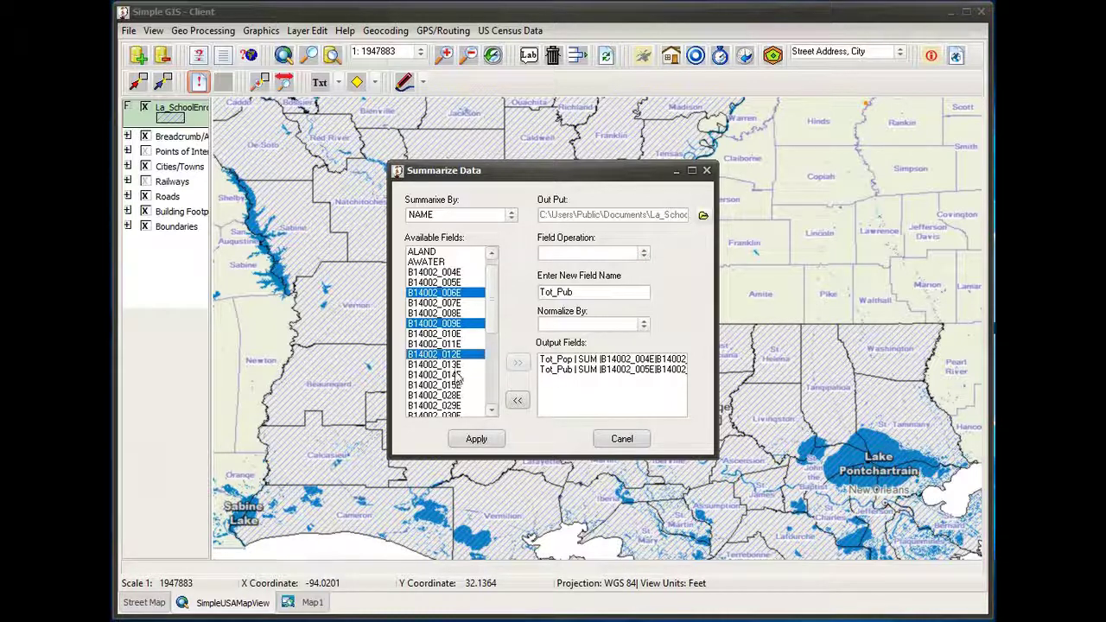
ctrl+click(457, 385)
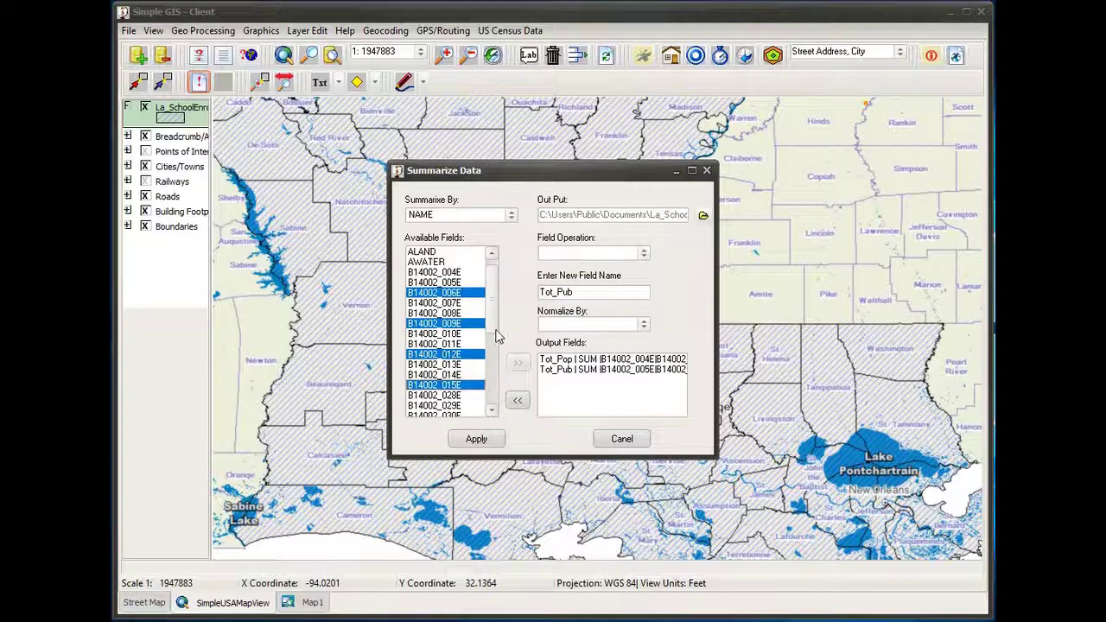
Step: Extend the field selection with B14002_030E, B14002_033E, B14002_036E and B14002_039E, keeping the fields already selected
drag(494, 335, 493, 375)
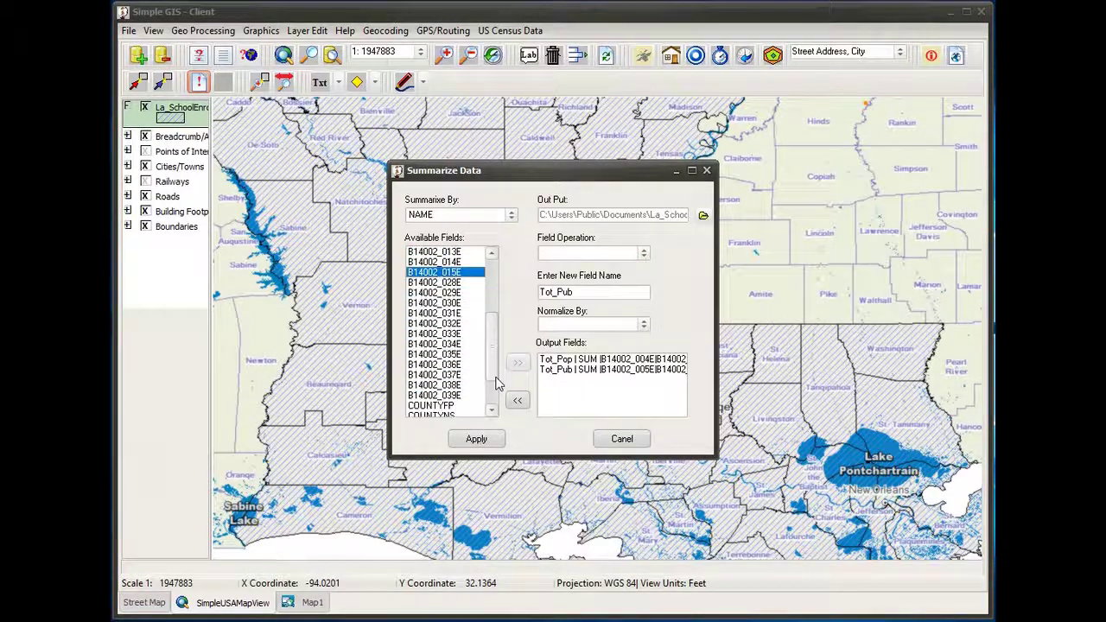
ctrl+click(458, 303)
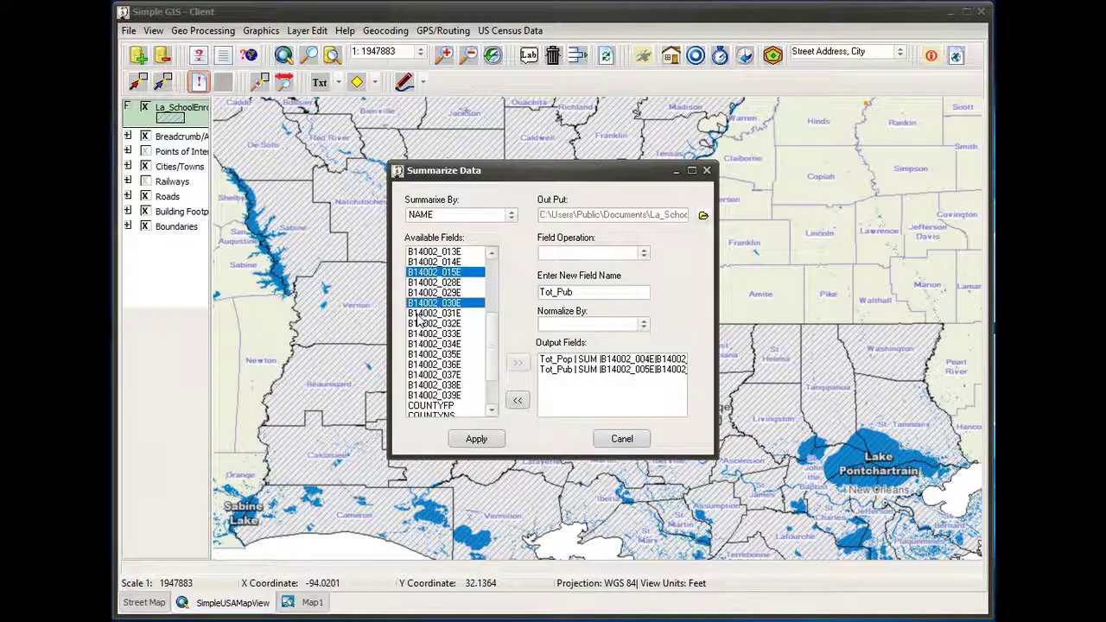
ctrl+click(454, 335)
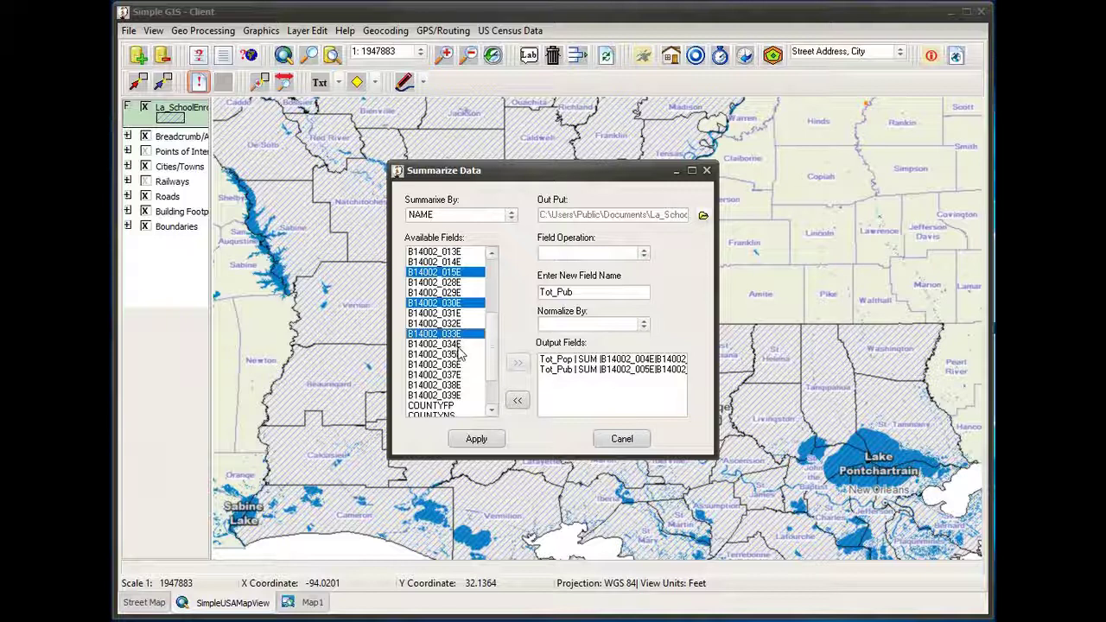
ctrl+click(462, 366)
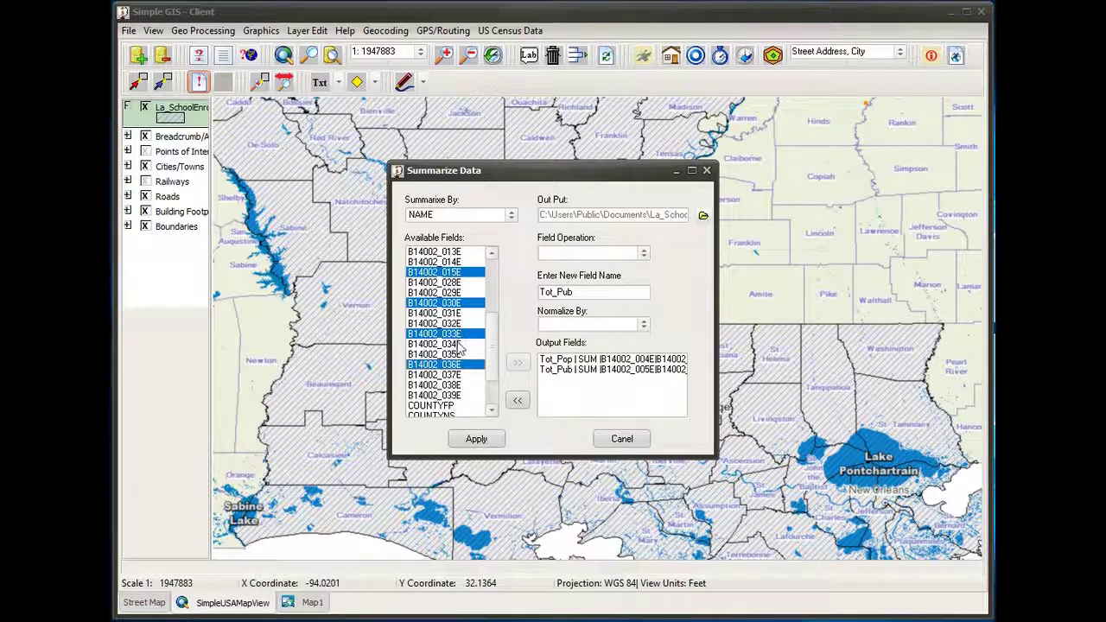
ctrl+click(462, 395)
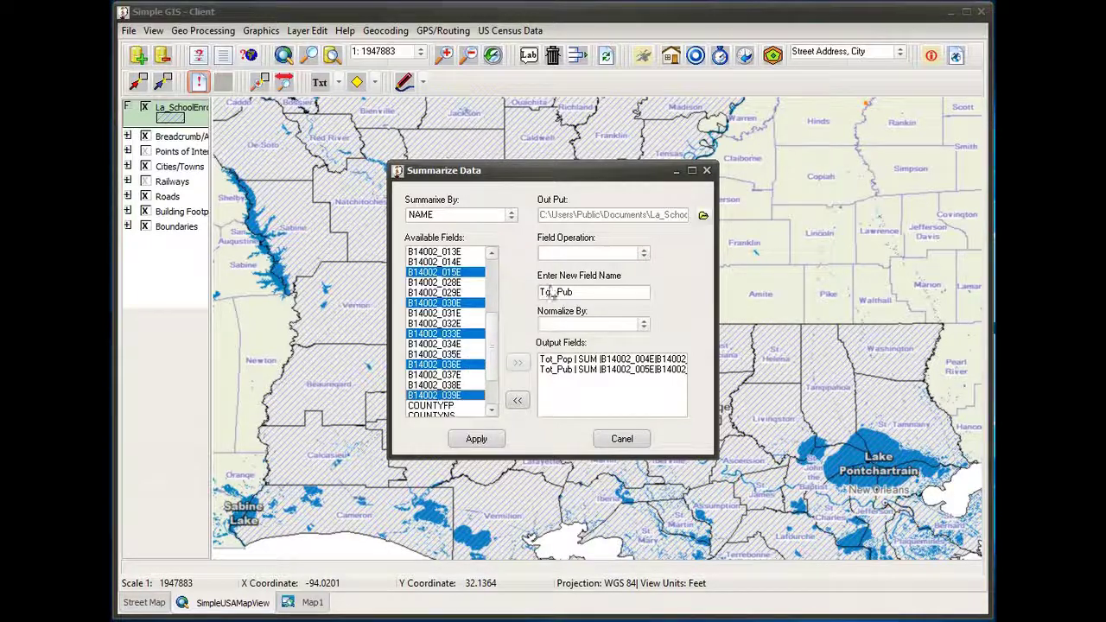
Step: Add an output field named Tot_Pvt that uses the Sum operation on the selected fields
click(644, 253)
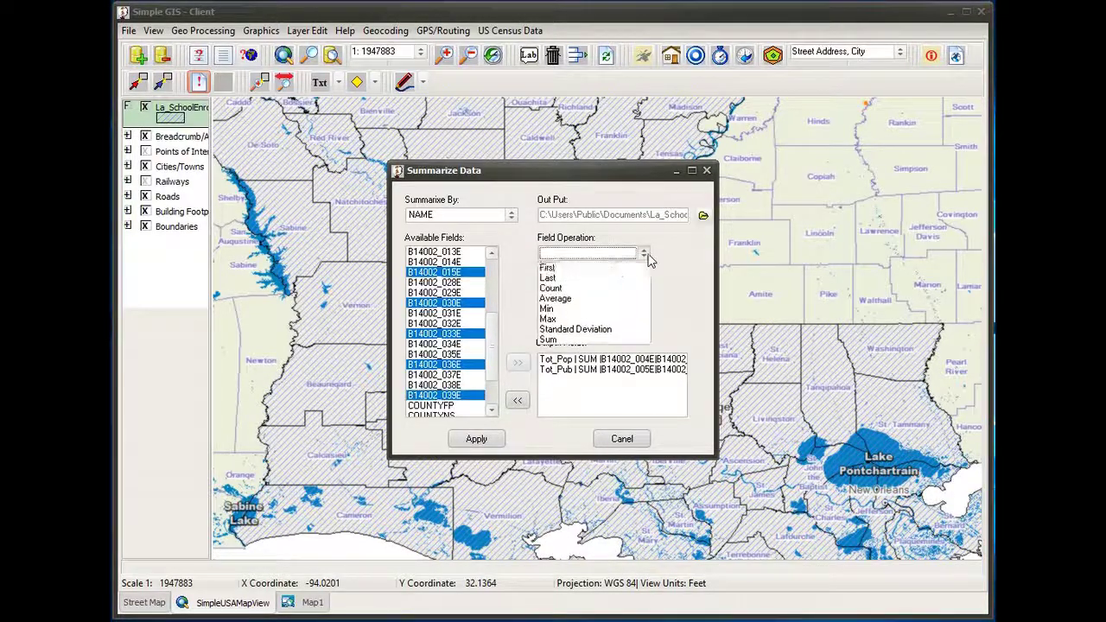
click(561, 340)
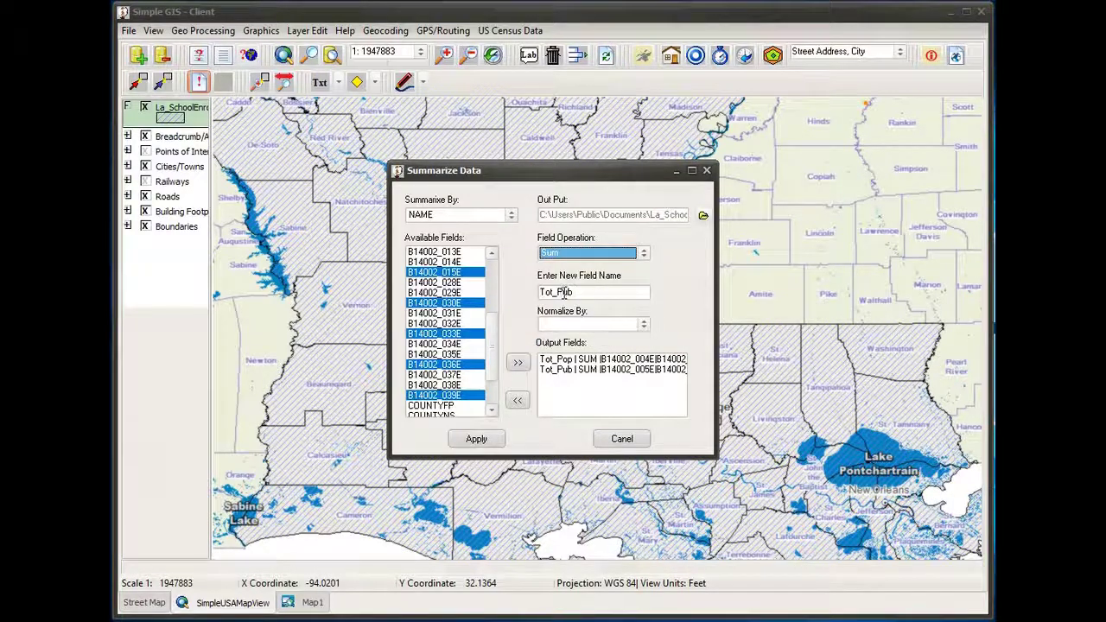
drag(565, 293, 570, 296)
text(vt)
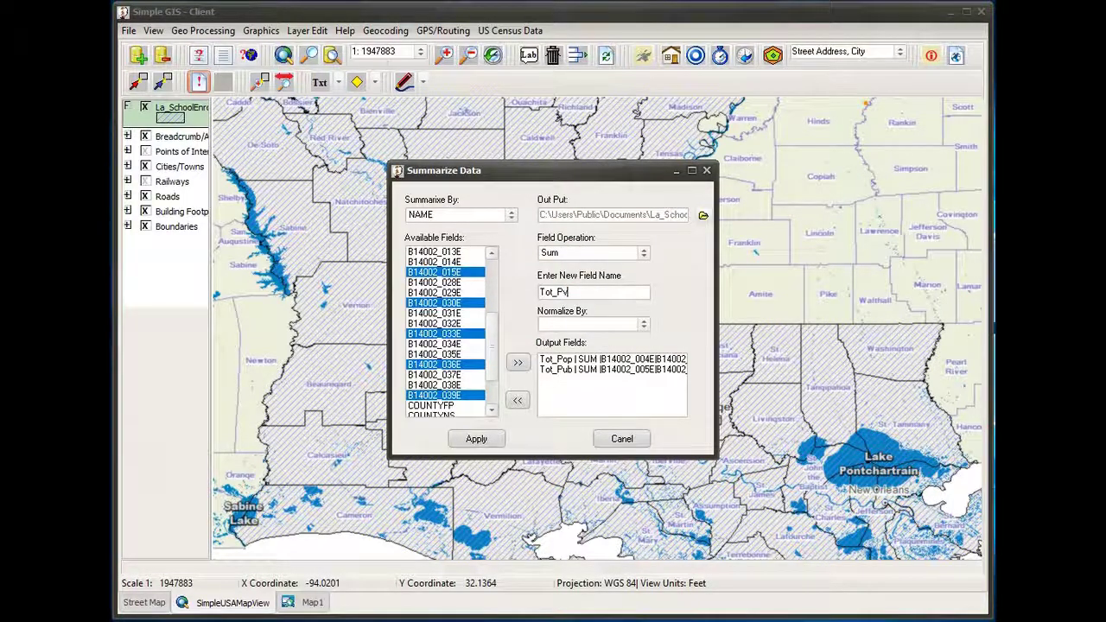
click(518, 363)
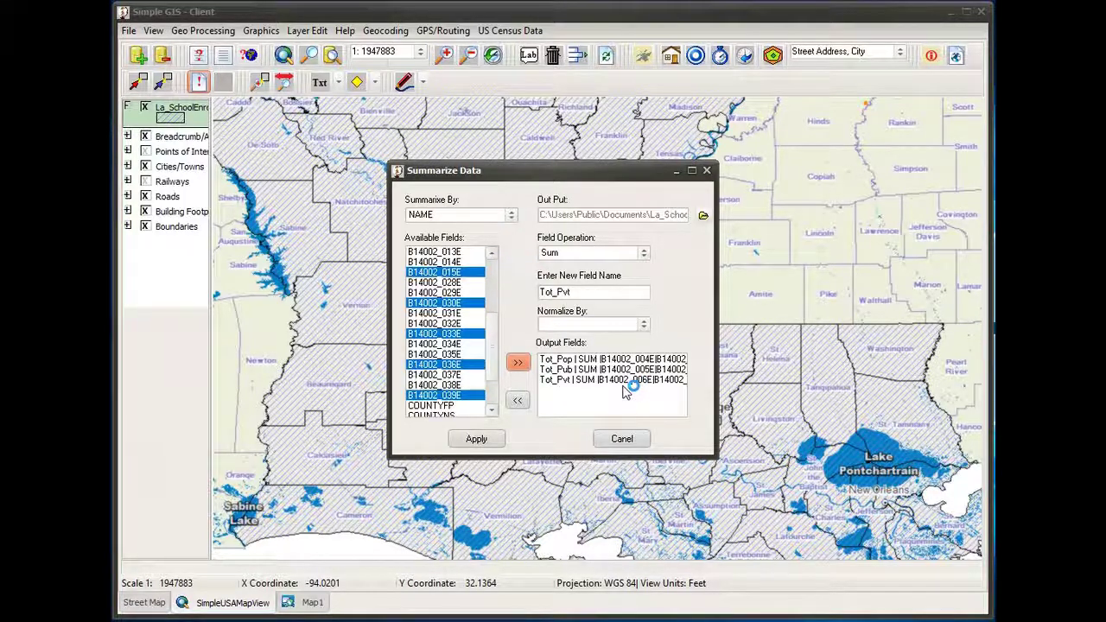
Step: Replace the current field selection with B14002_005E, B14002_008E, B14002_011E and B14002_014E
scroll(498, 337, up, 1)
scroll(498, 309, up, 3)
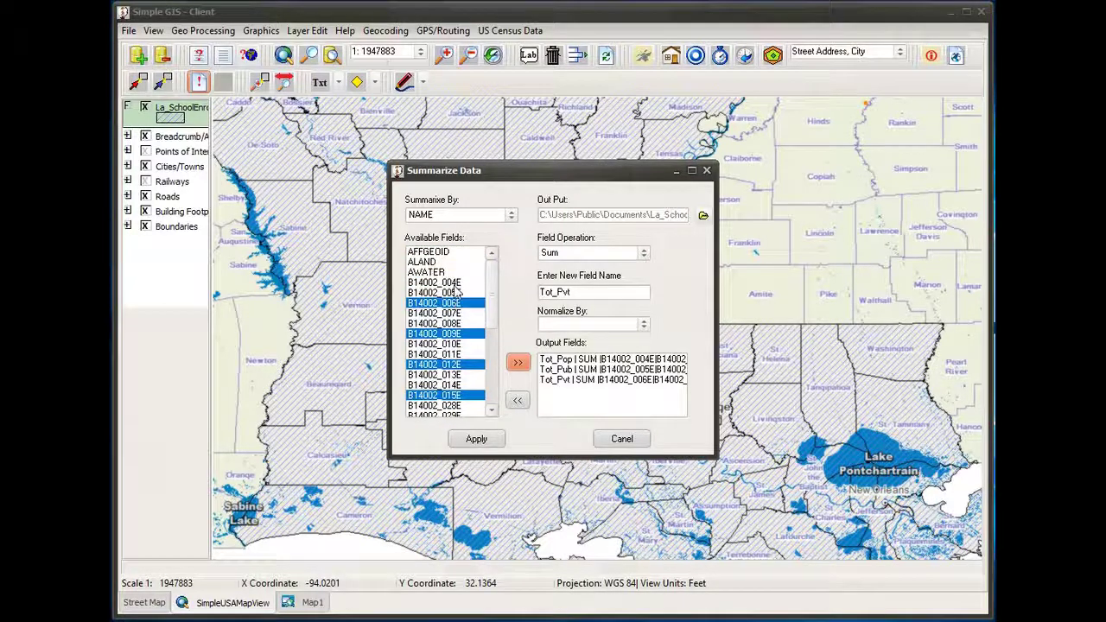
click(461, 292)
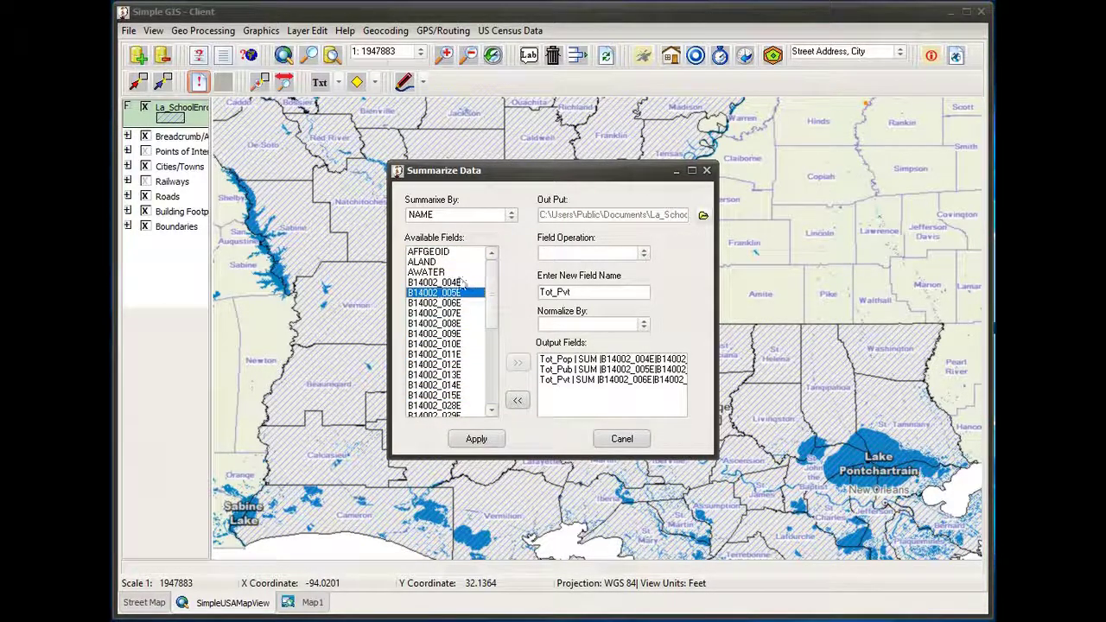
ctrl+click(462, 324)
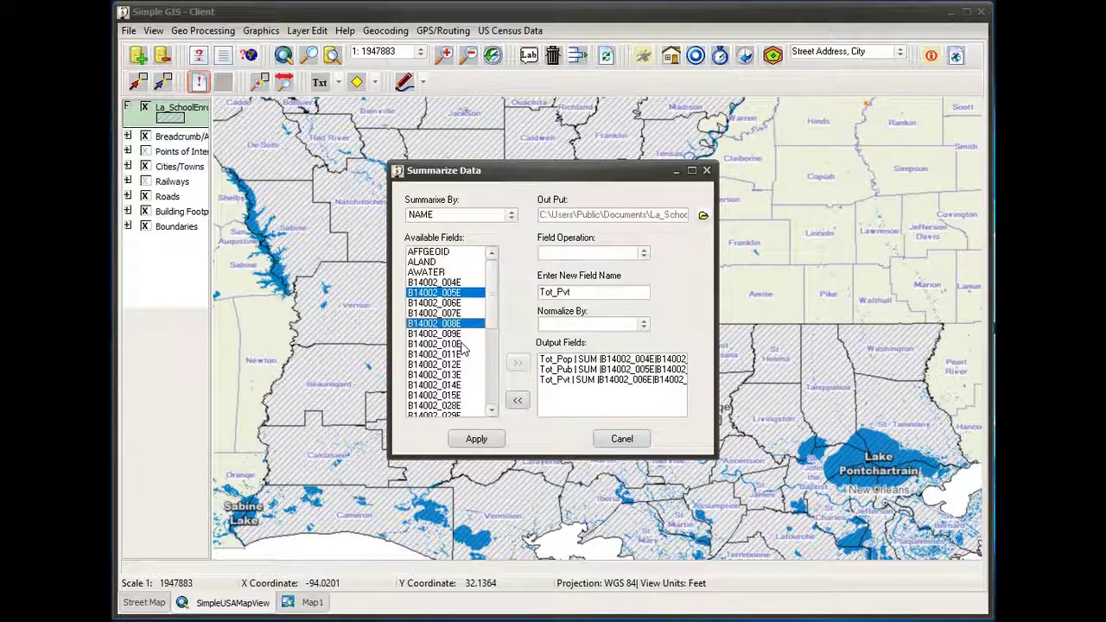
ctrl+click(462, 354)
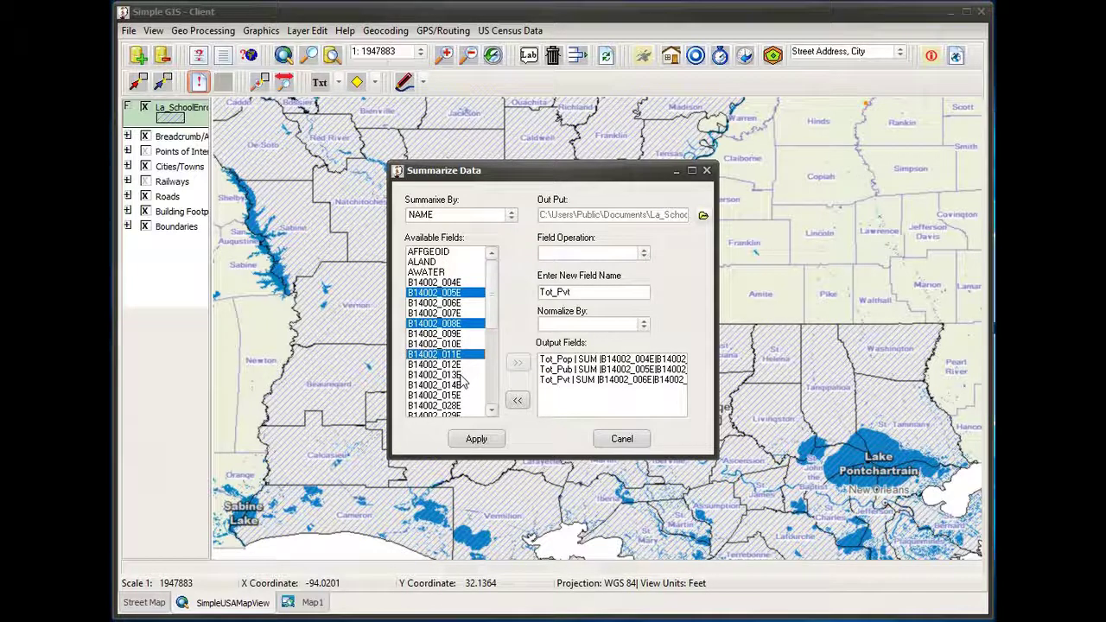
ctrl+click(460, 388)
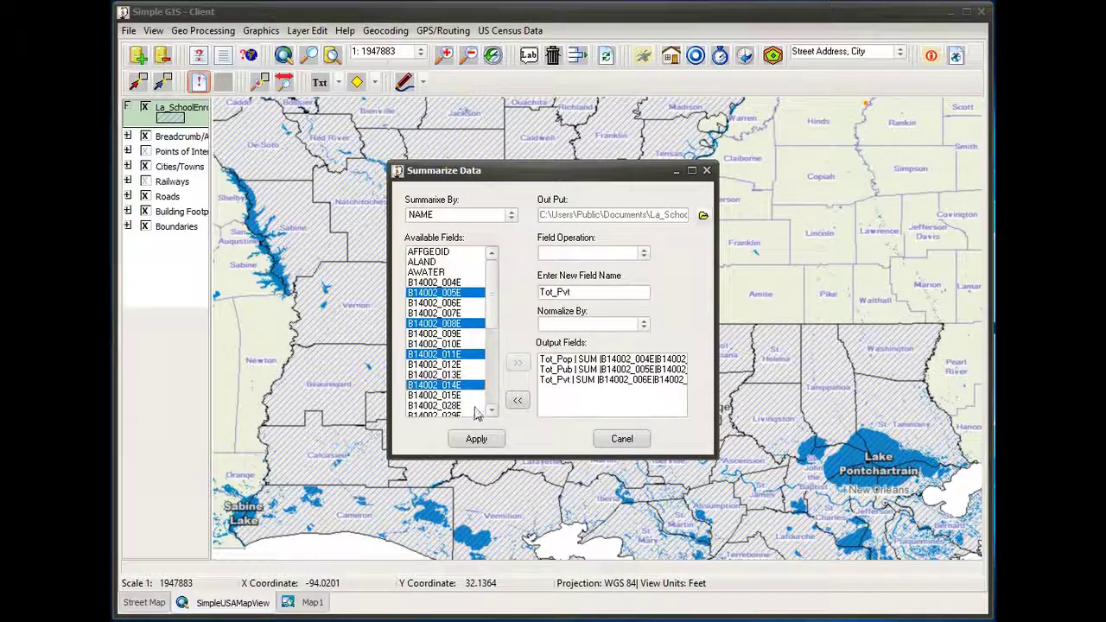
Step: Add B14002_029E, B14002_032E, B14002_035E and B14002_038E to the current field selection
drag(491, 415, 491, 415)
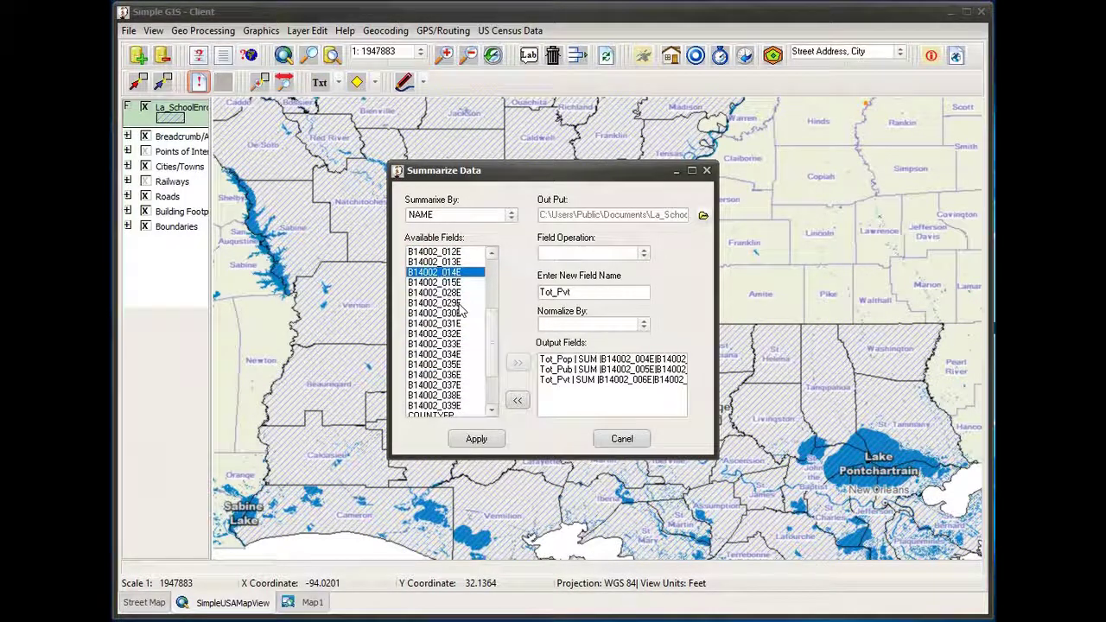
ctrl+click(459, 303)
ctrl+click(459, 335)
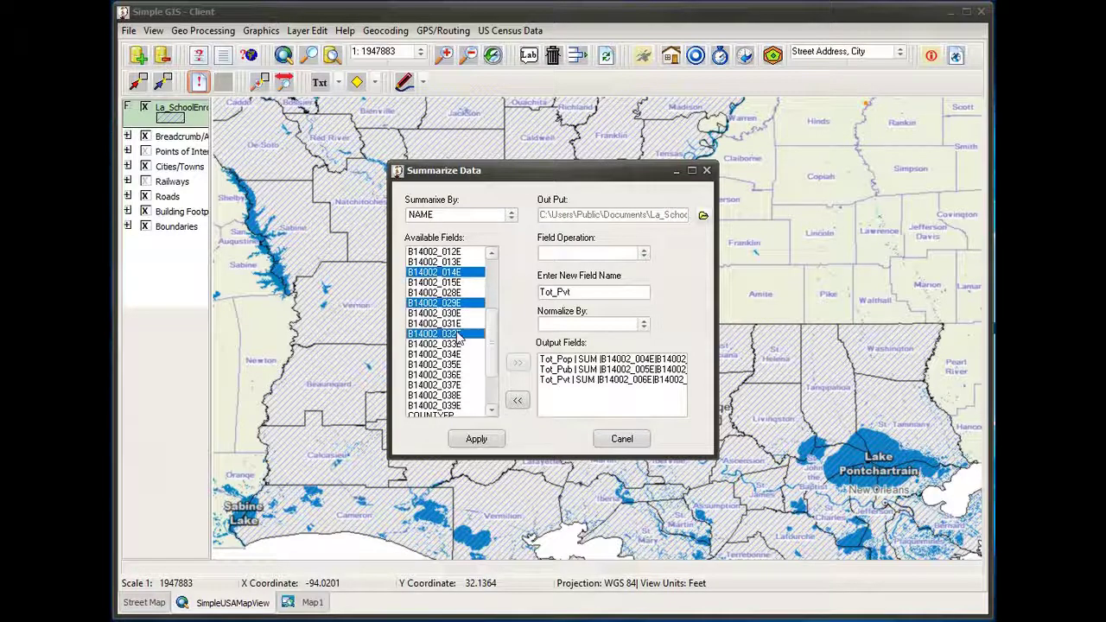
ctrl+click(459, 366)
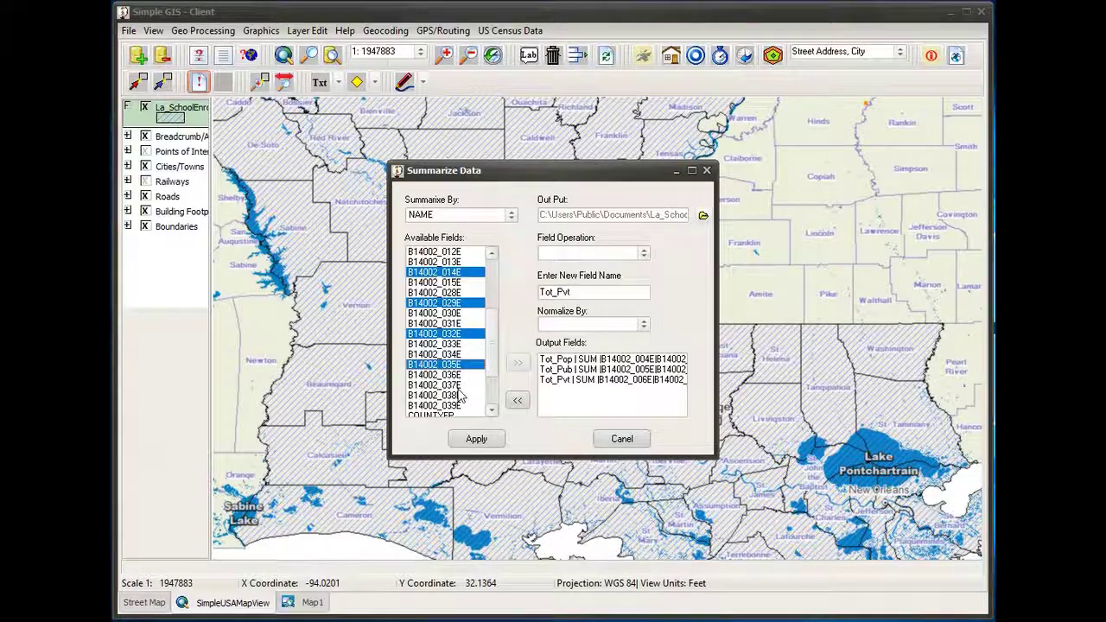
ctrl+click(459, 395)
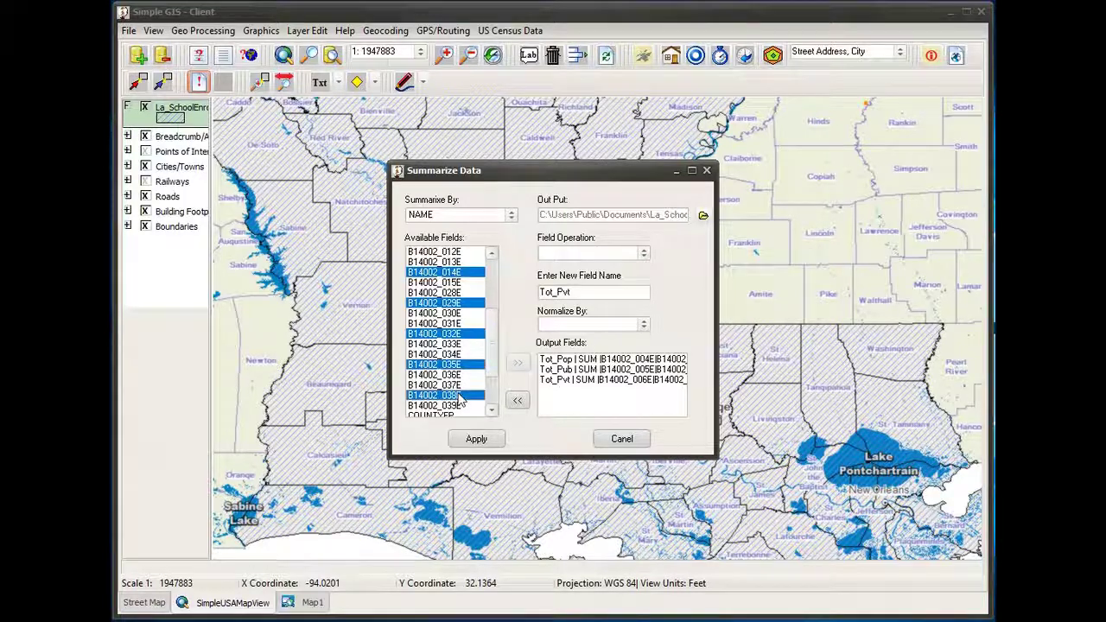
Step: Add an output field named Tot_Pvt_N that sums the selected fields and is normalized by Tot_Pop
click(642, 253)
click(570, 338)
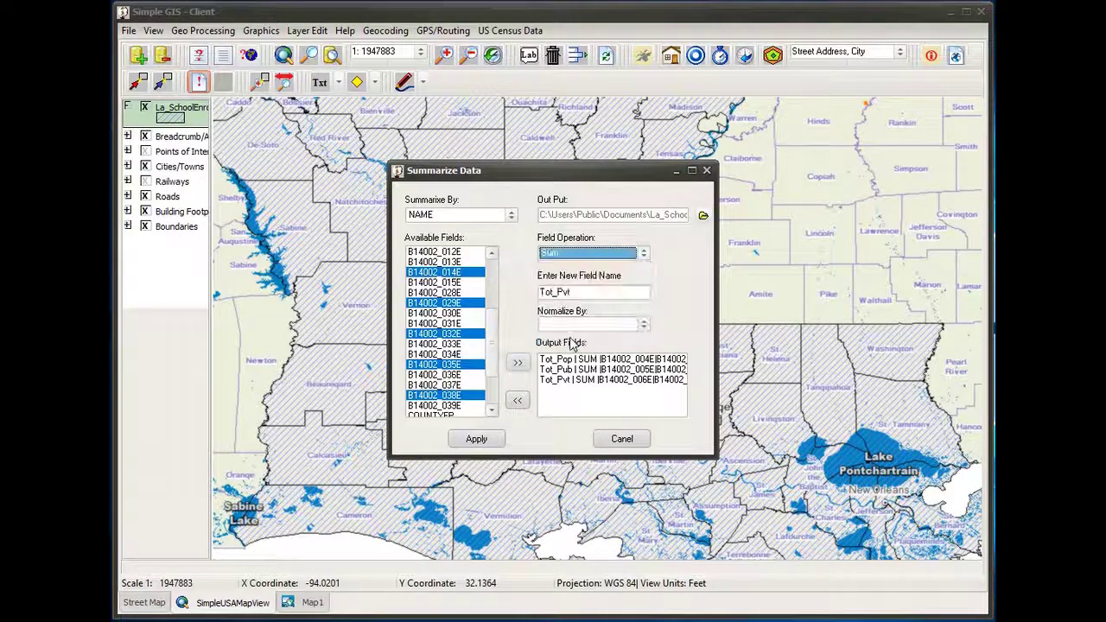
click(573, 291)
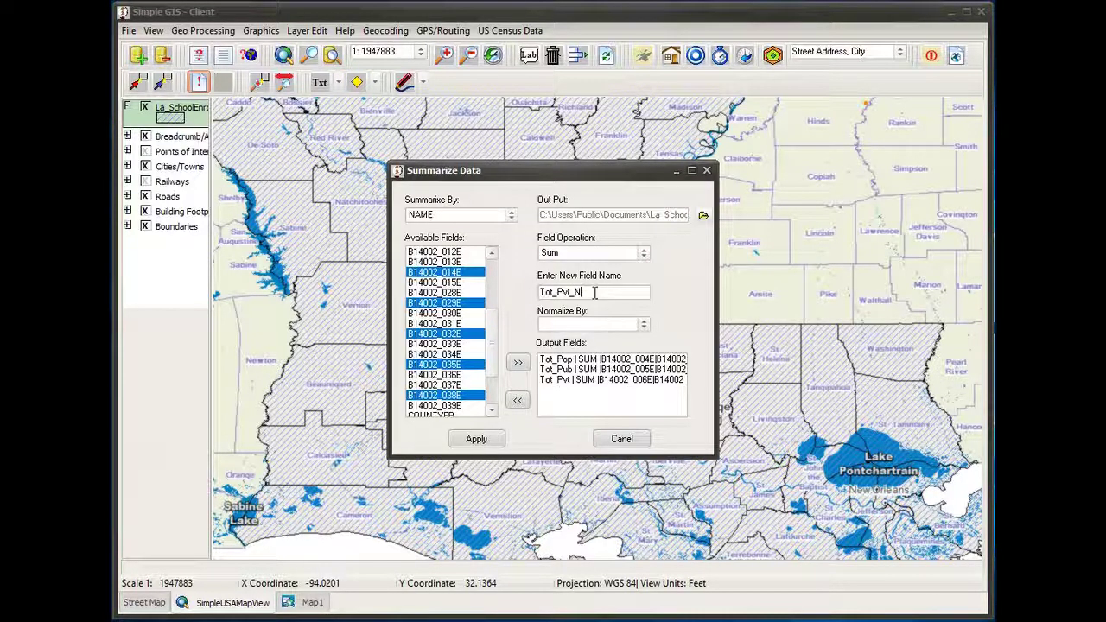
click(643, 326)
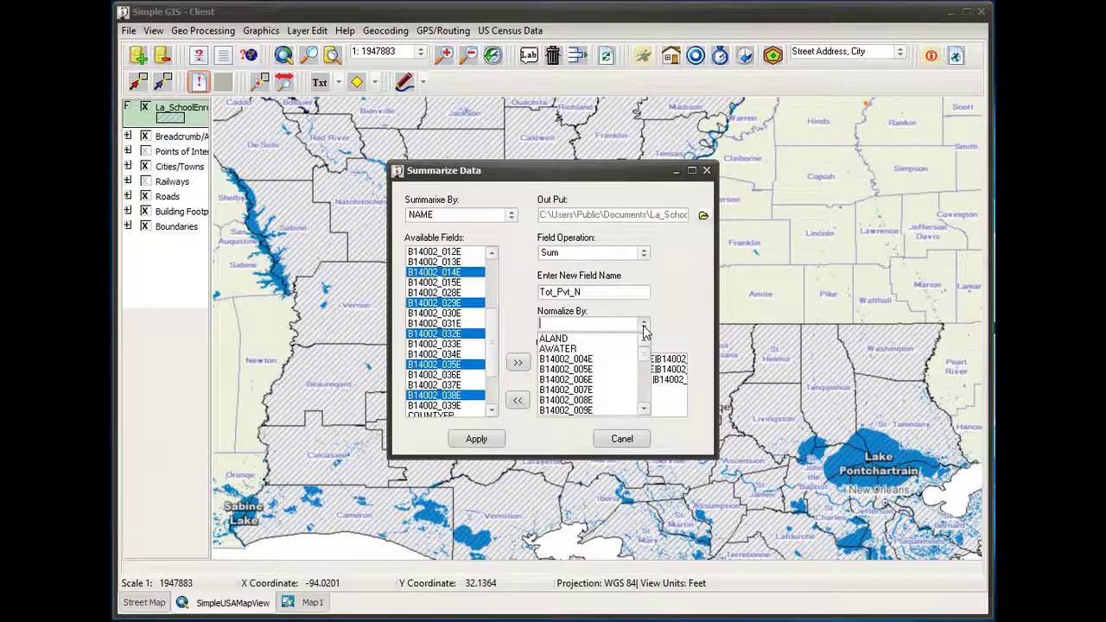
drag(645, 356, 641, 408)
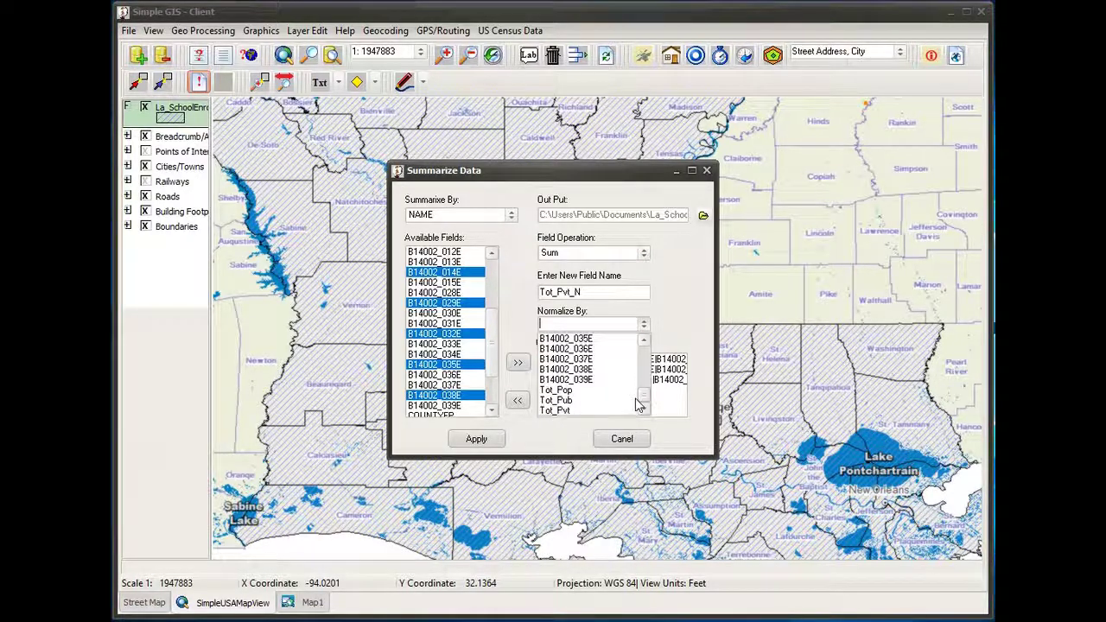
click(571, 392)
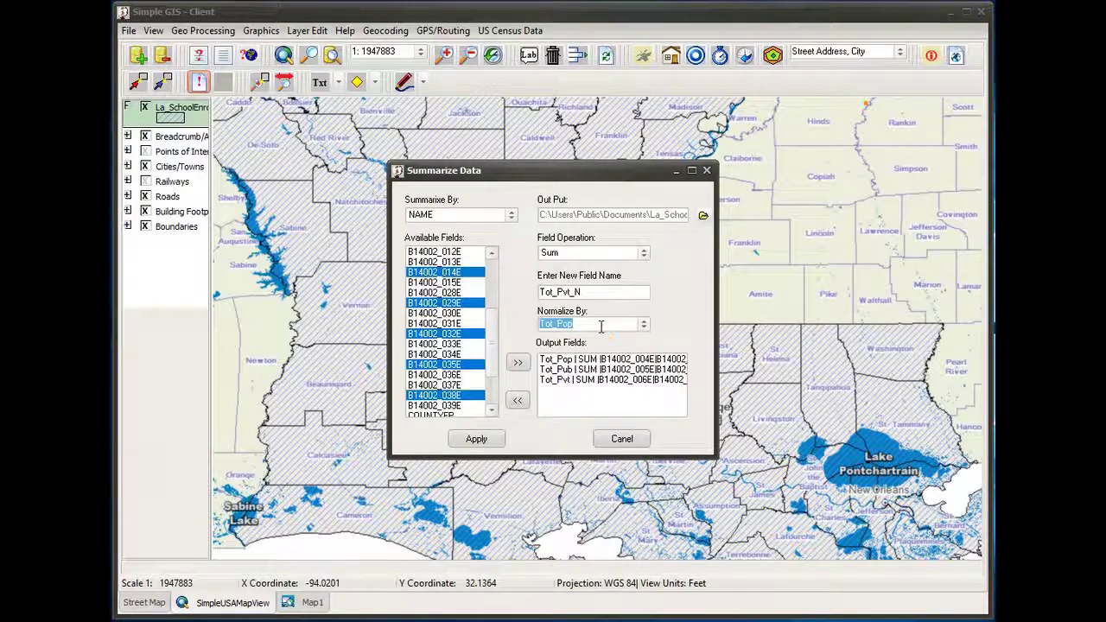
click(517, 364)
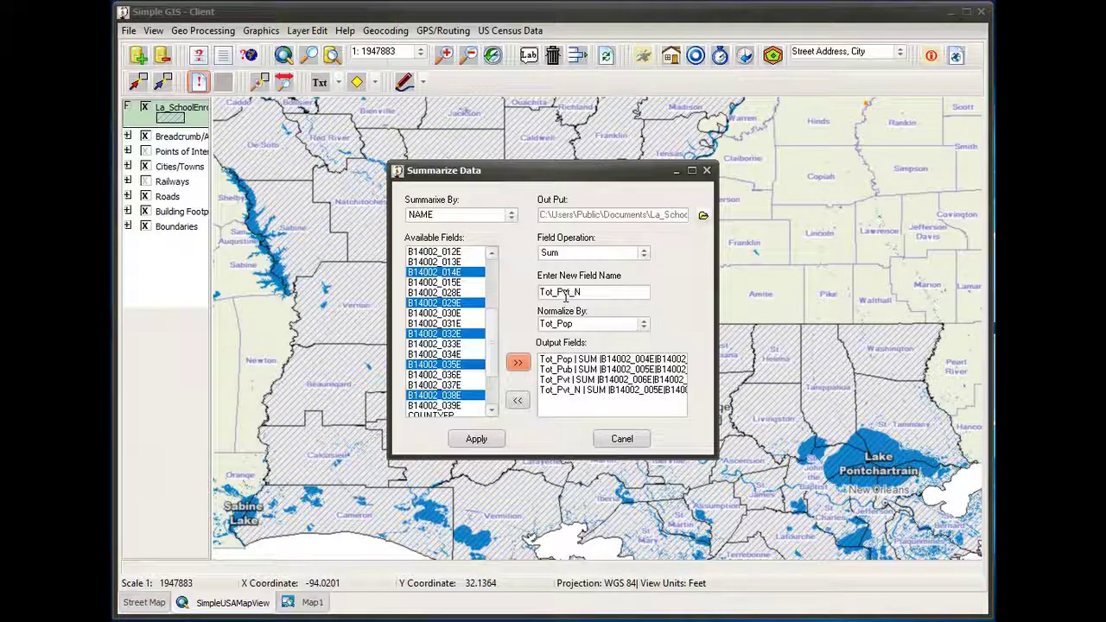
Step: Replace the Tot_Pvt_N output field with Tot_Pub_N, keeping the Sum operation and the normalization by Tot_Pop
click(578, 389)
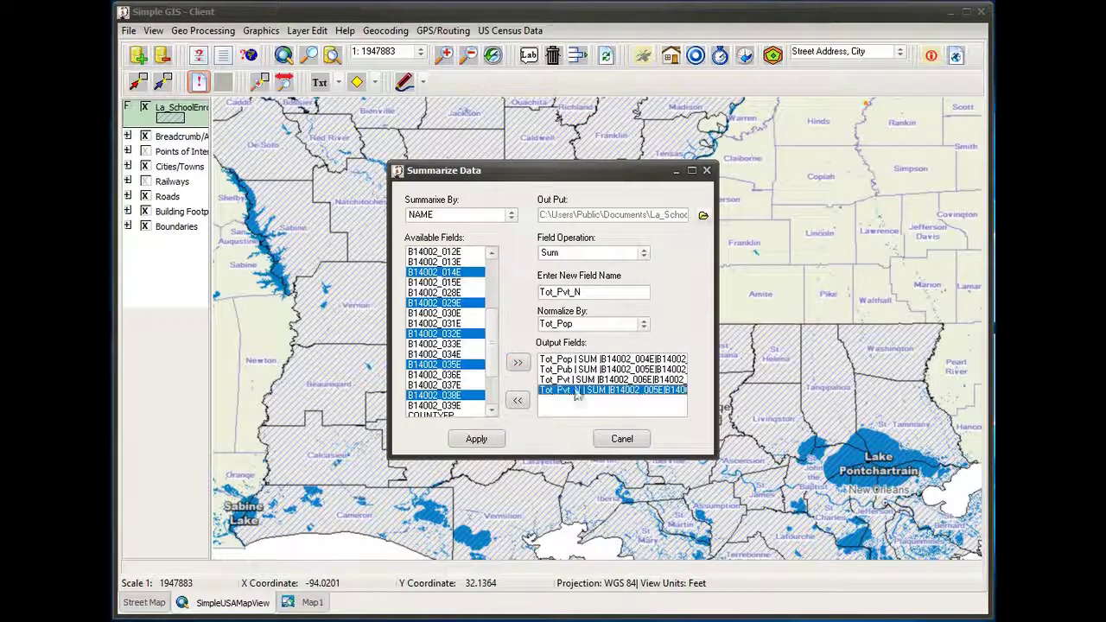
click(516, 400)
drag(562, 292, 570, 296)
text(ub)
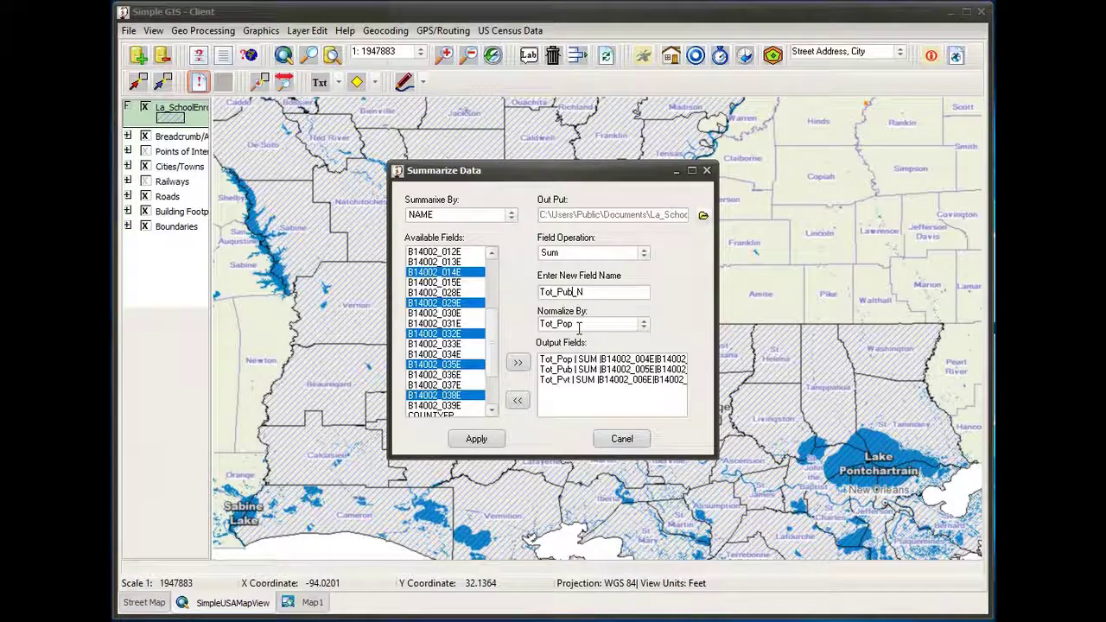
click(517, 362)
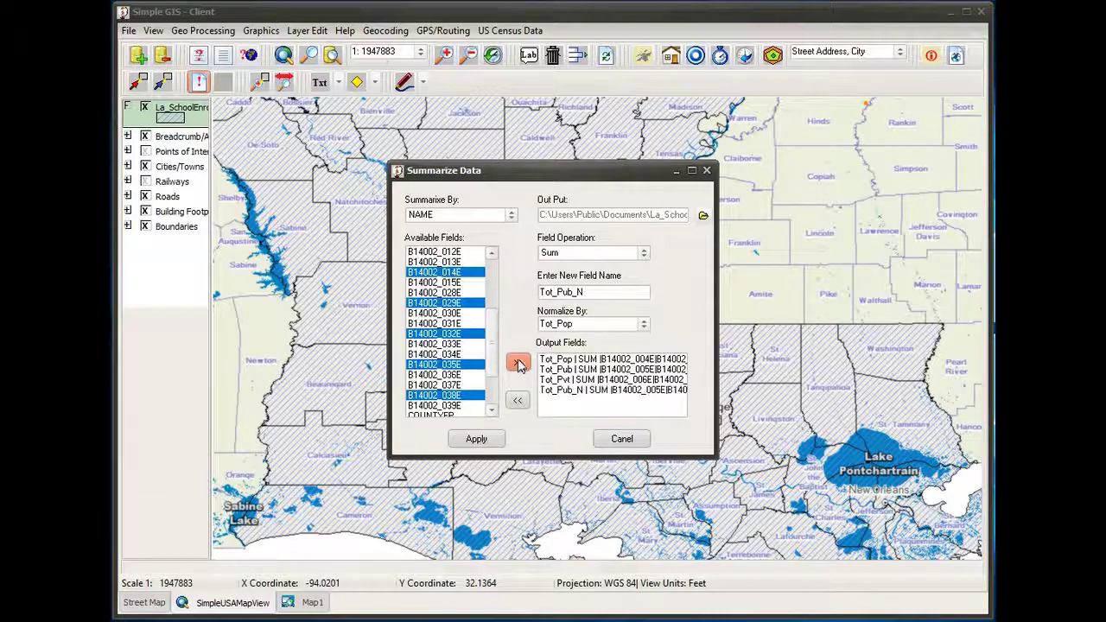
click(637, 393)
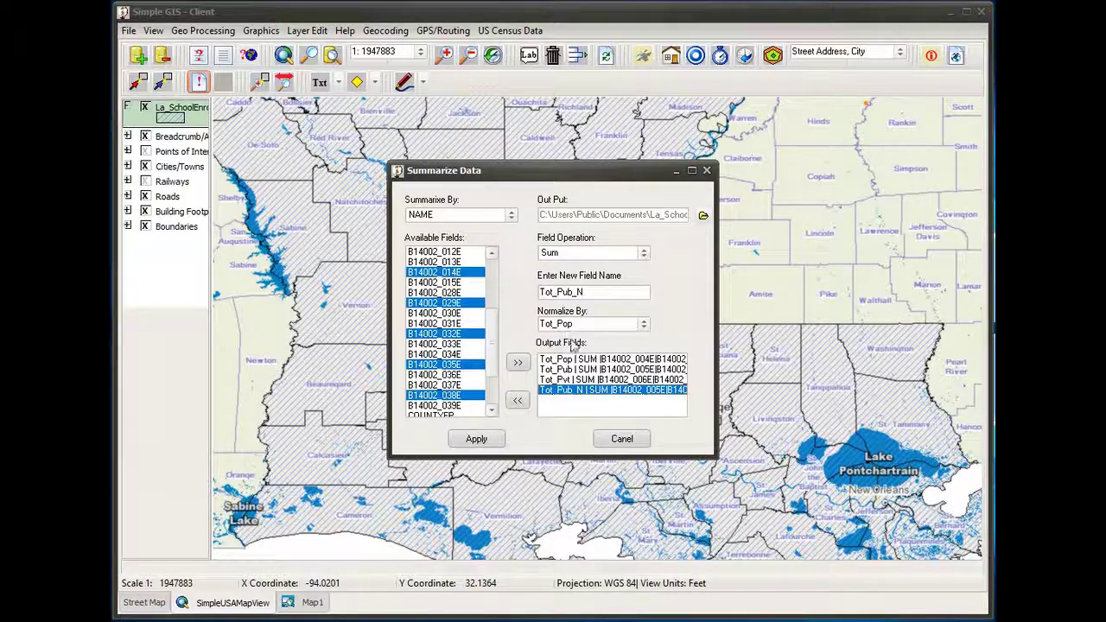
Step: Replace the current field selection with B14002_006E, B14002_009E, B14002_012E and B14002_015E
drag(494, 346, 501, 296)
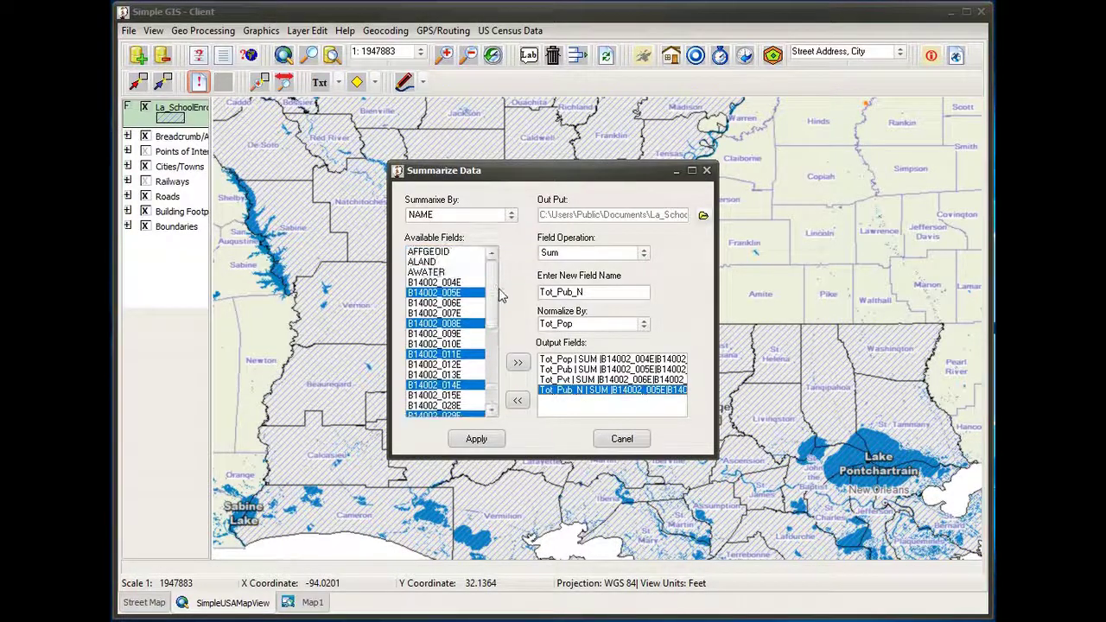
click(454, 305)
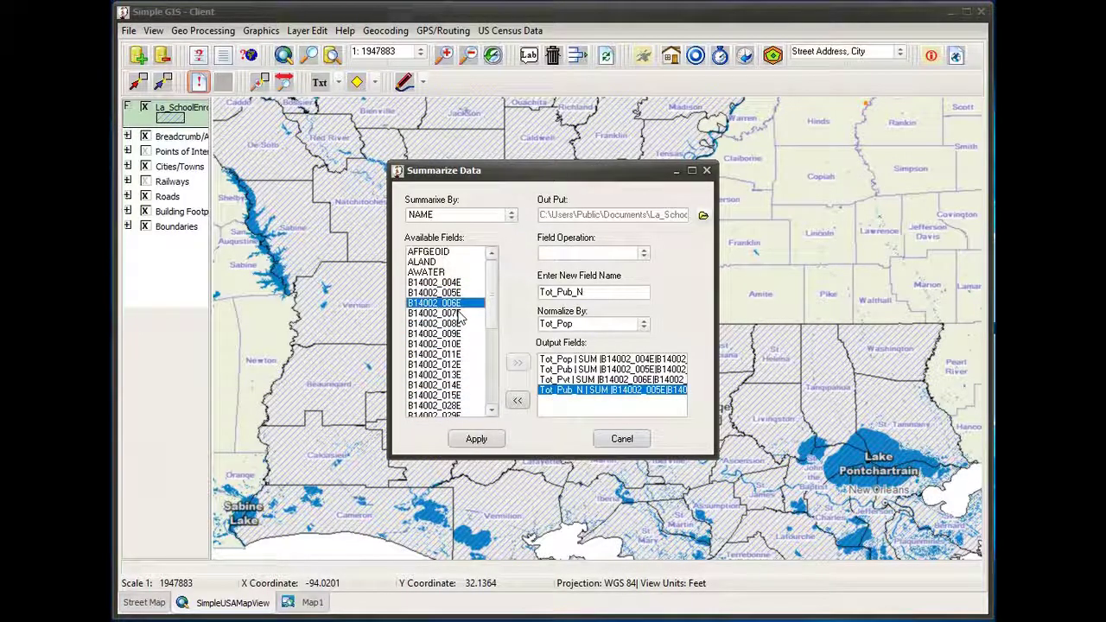
ctrl+click(460, 334)
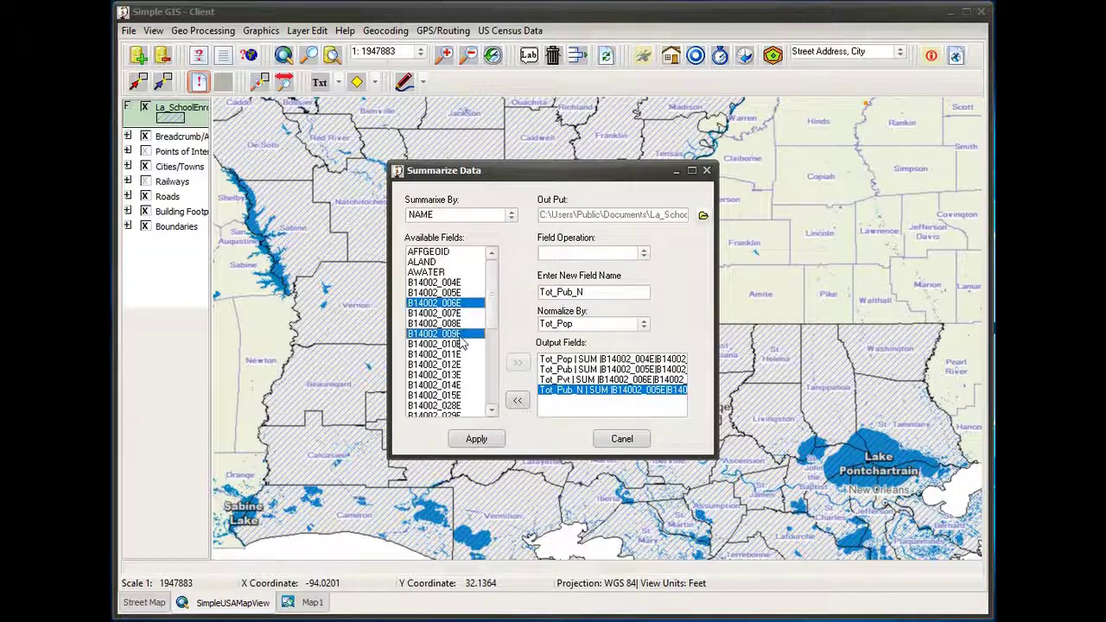
ctrl+click(462, 365)
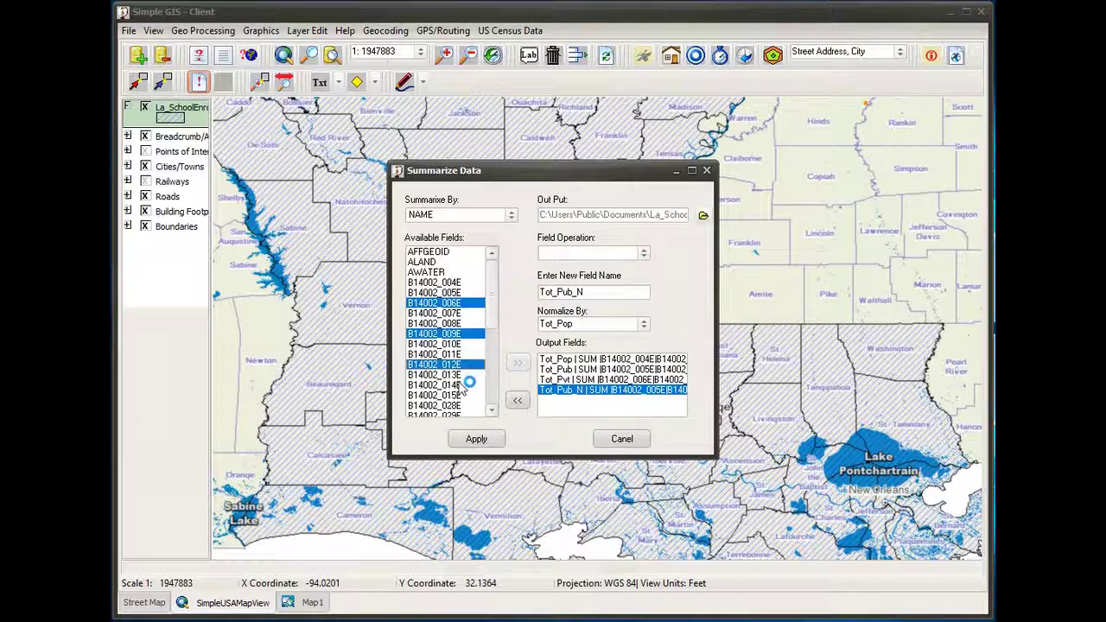
ctrl+click(456, 395)
Step: Add B14002_030E, B14002_033E, B14002_036E and B14002_039E to the current field selection
scroll(456, 395, down, 1)
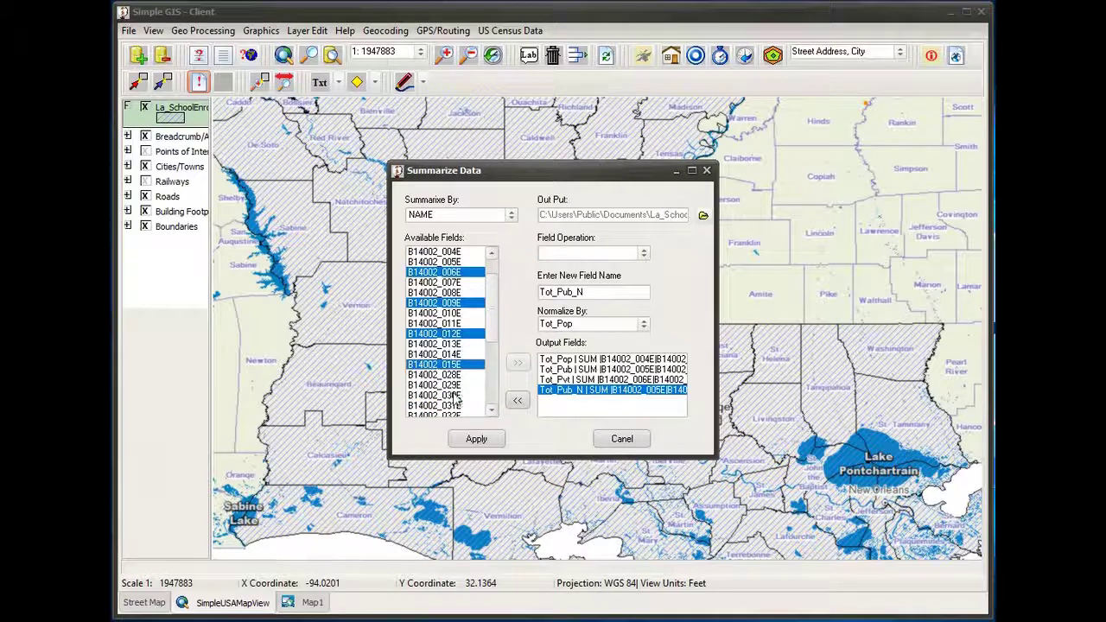
ctrl+click(458, 395)
scroll(457, 388, down, 1)
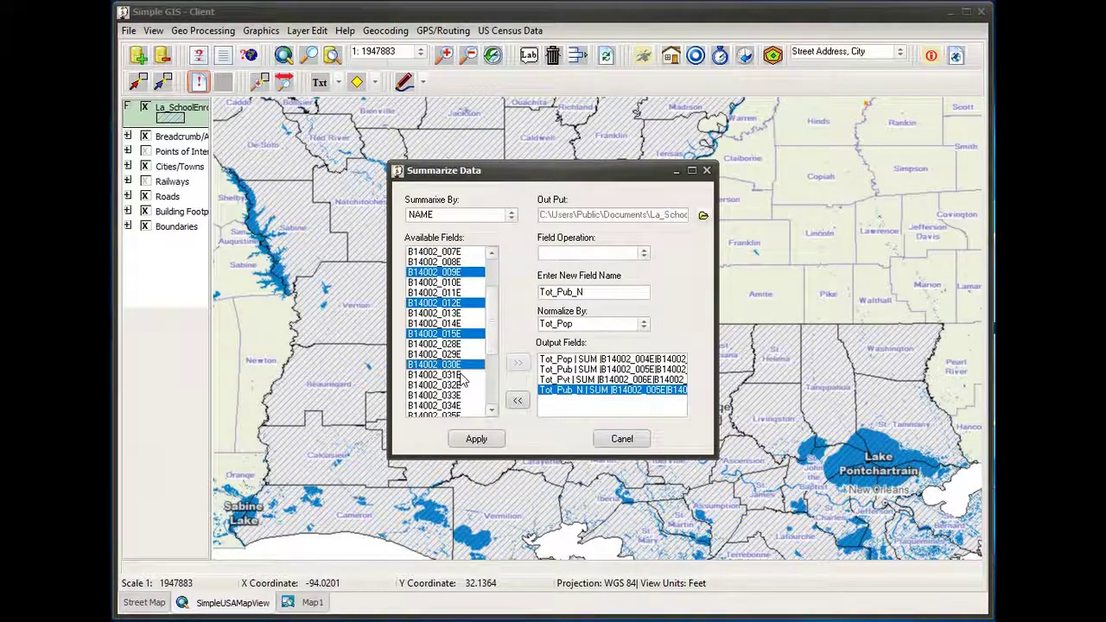
ctrl+click(461, 396)
scroll(460, 399, down, 1)
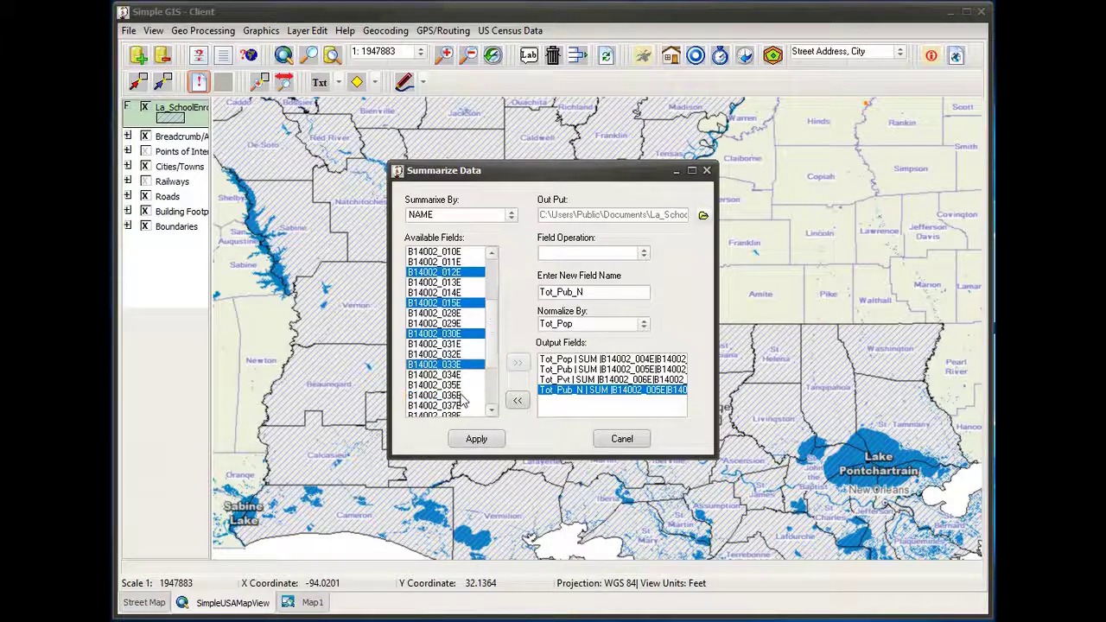
ctrl+click(460, 396)
scroll(461, 400, down, 1)
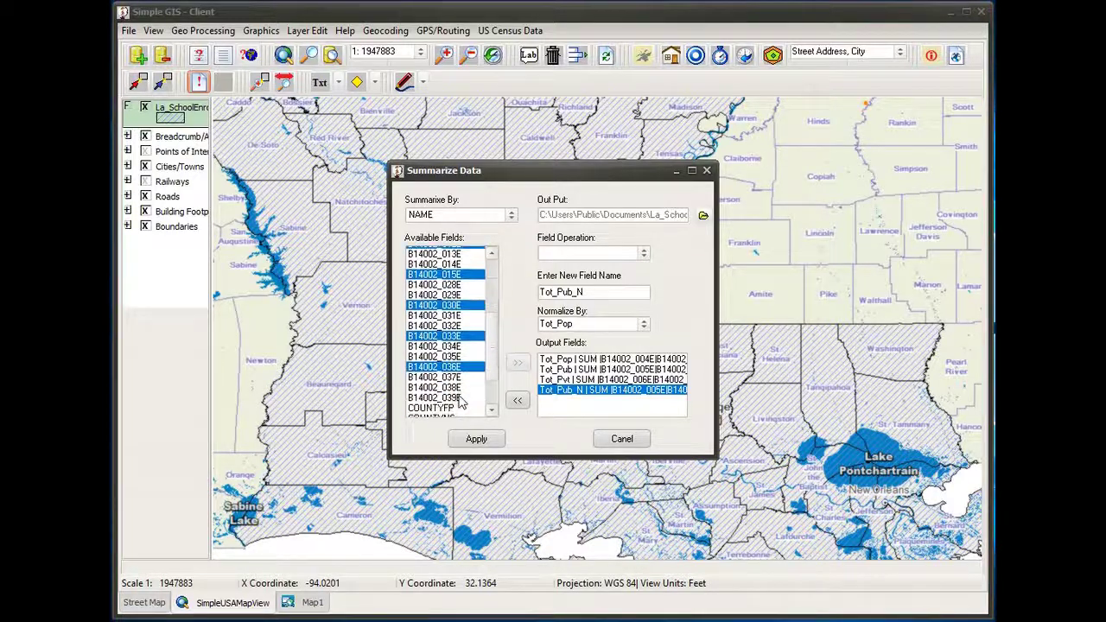
ctrl+click(460, 396)
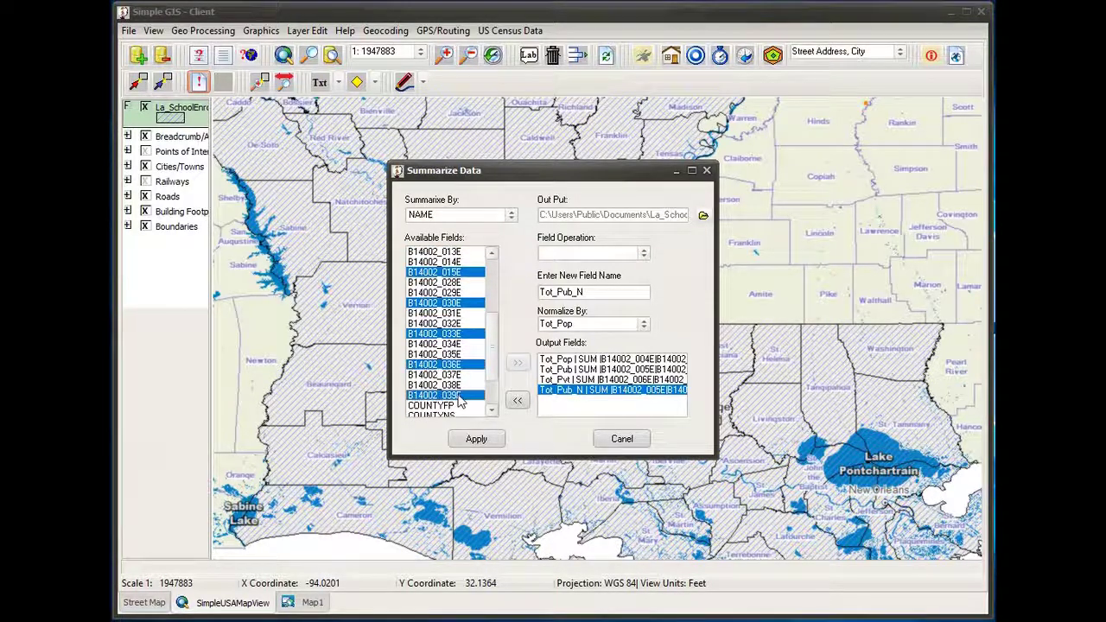
Step: Add an output field named Tot_Pvt_N that sums the selected private enrollment fields, normalized by Tot_Pop
click(643, 252)
click(545, 339)
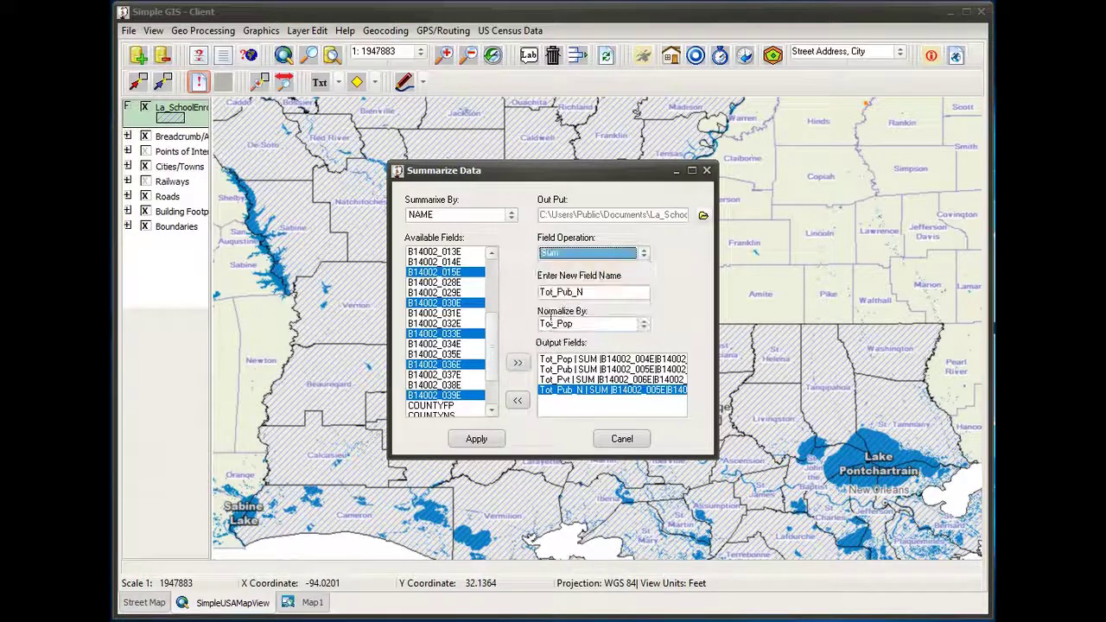
drag(561, 292, 574, 293)
text(vt)
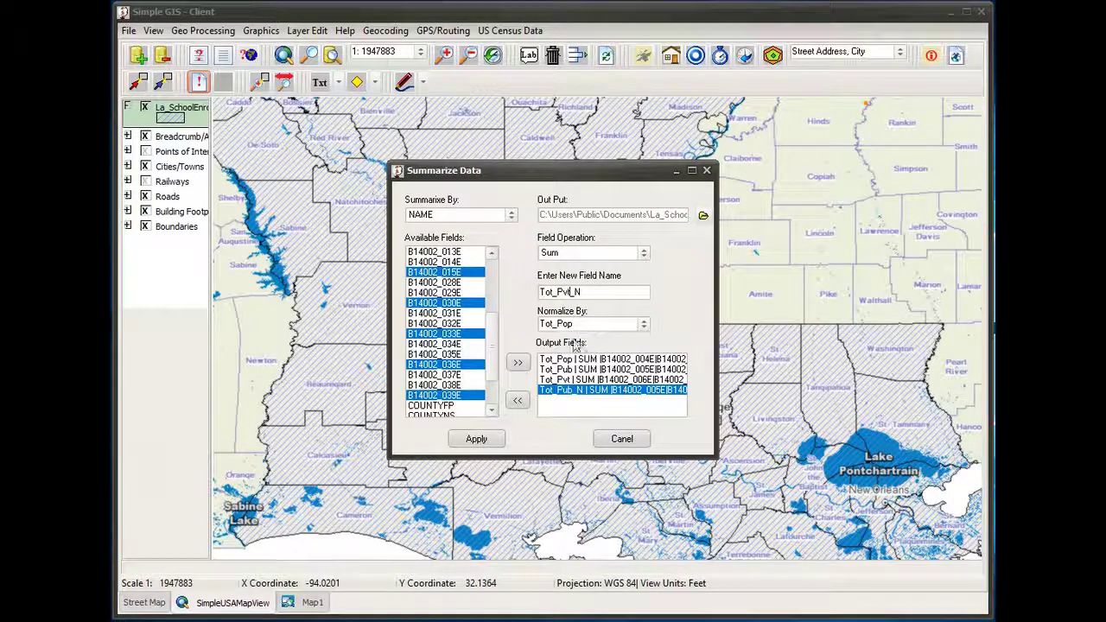
click(515, 364)
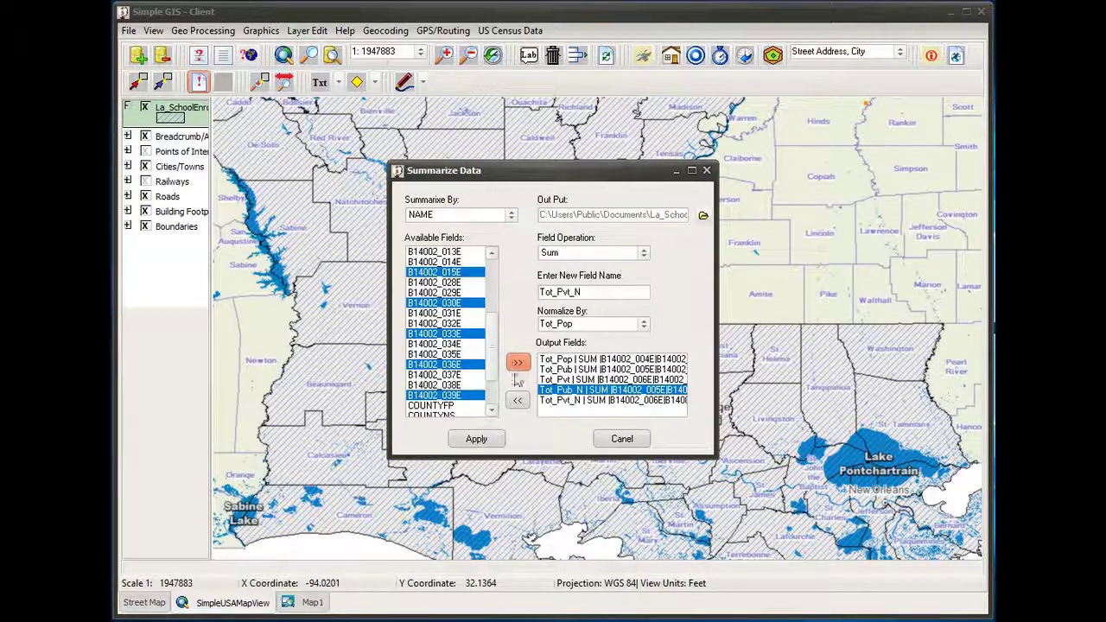
Step: Run the summary and add the resulting data to the view
click(477, 439)
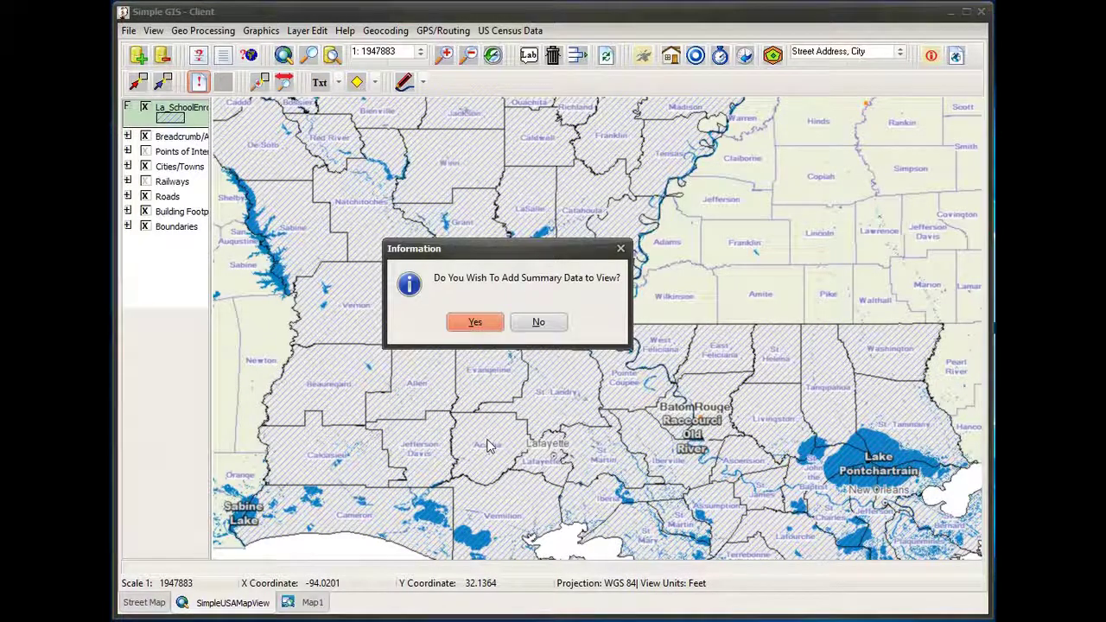
click(477, 324)
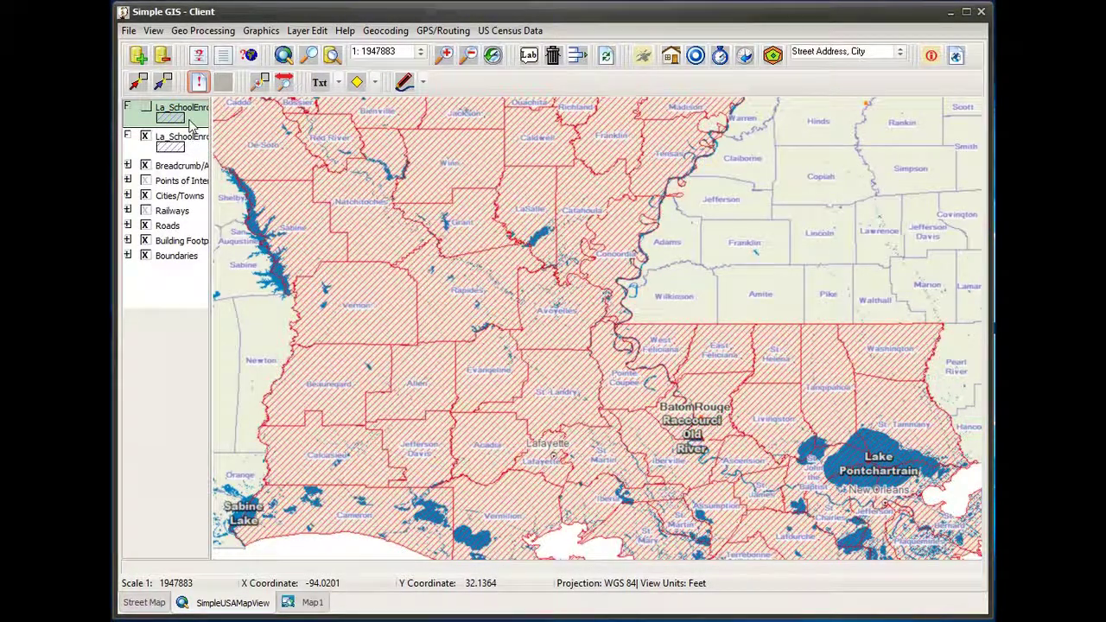
Step: Remove the original school enrollment layer from the view and turn on the summary layer
click(183, 145)
right_click(182, 145)
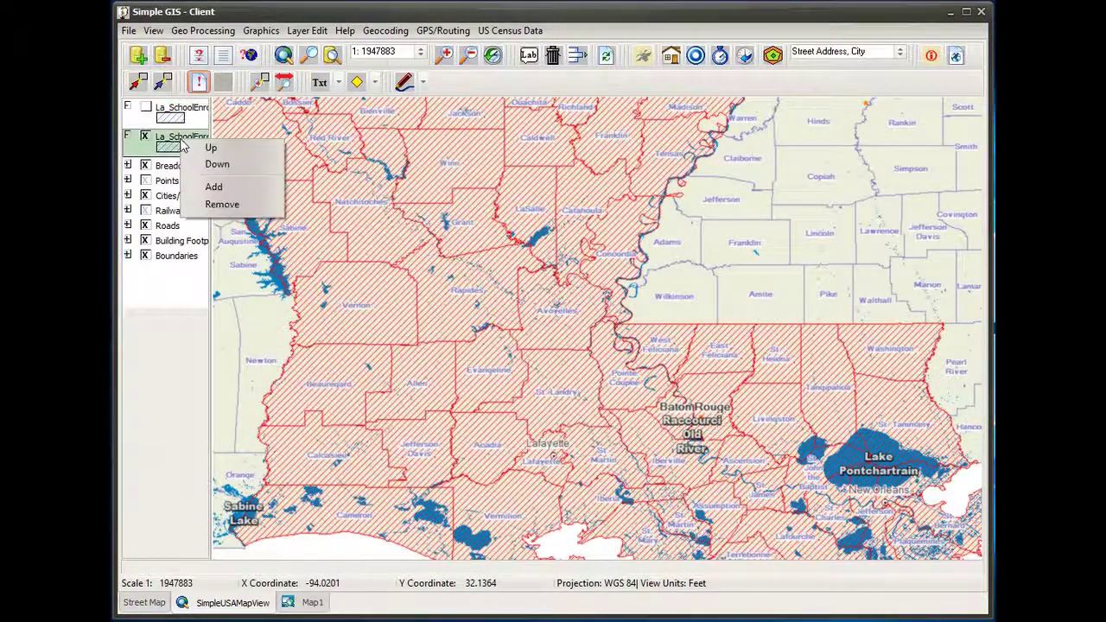
click(224, 205)
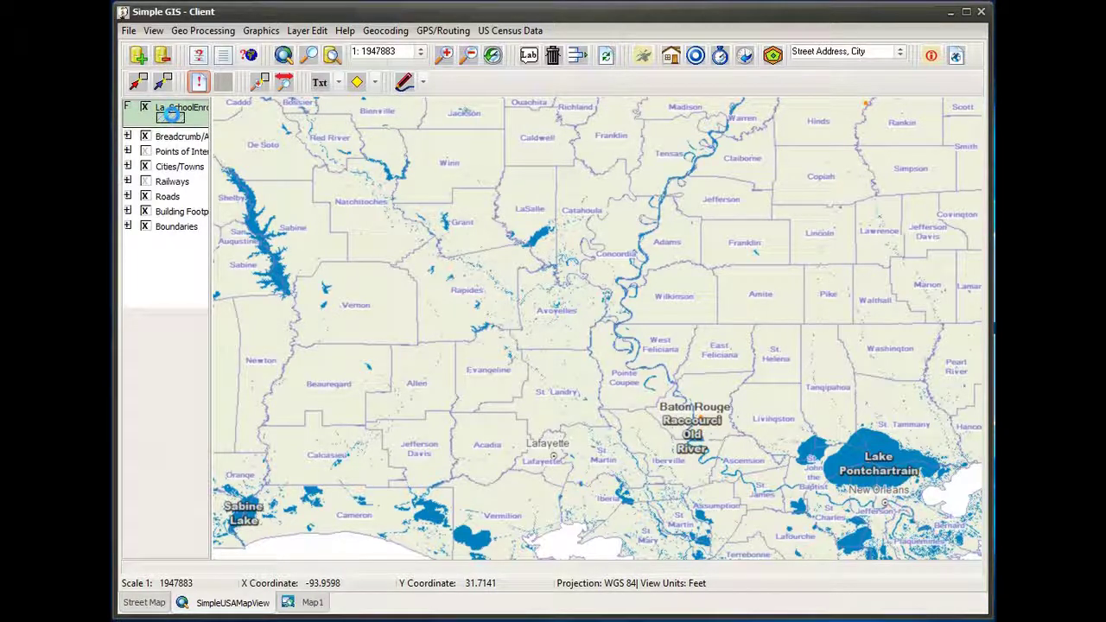
Step: Identify Evangeline on the map and review its summarized total, public, private and normalized enrollment attributes
click(199, 83)
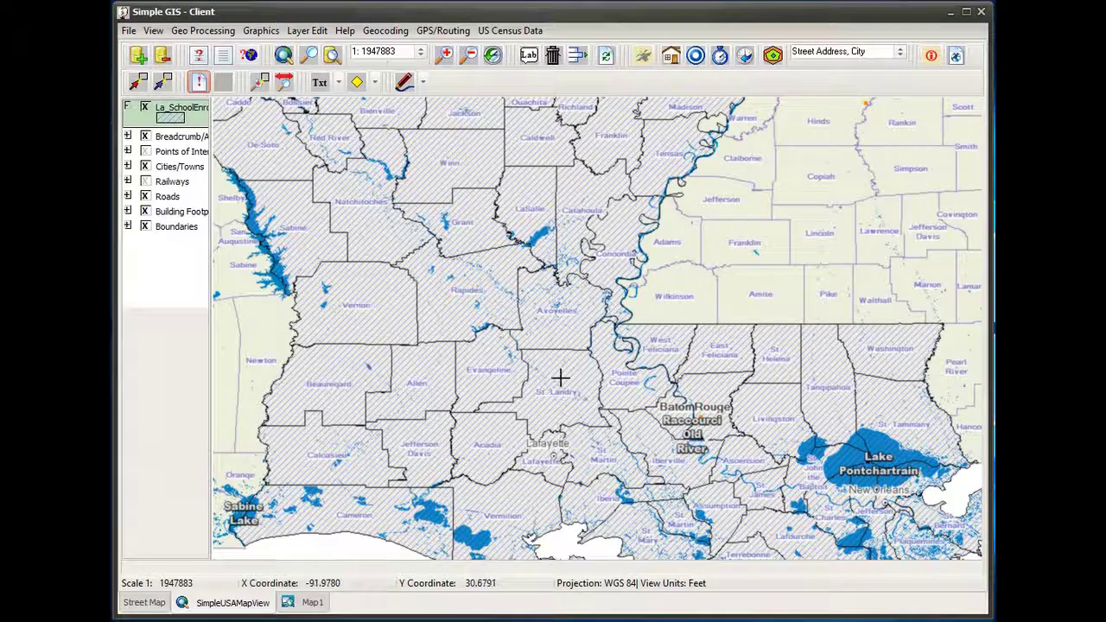
click(505, 370)
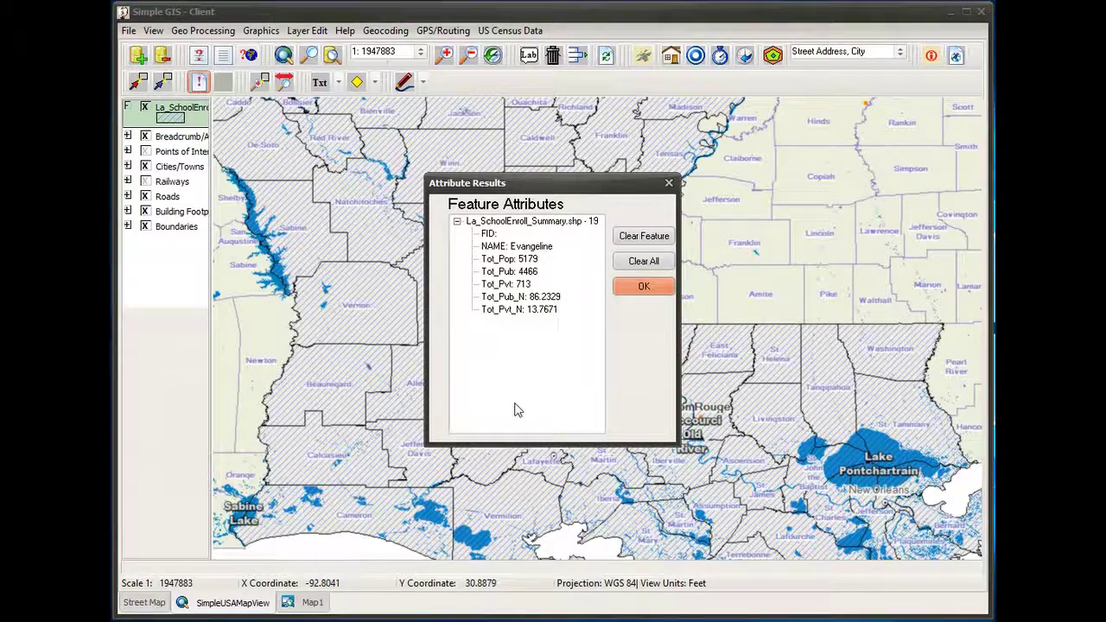
click(497, 261)
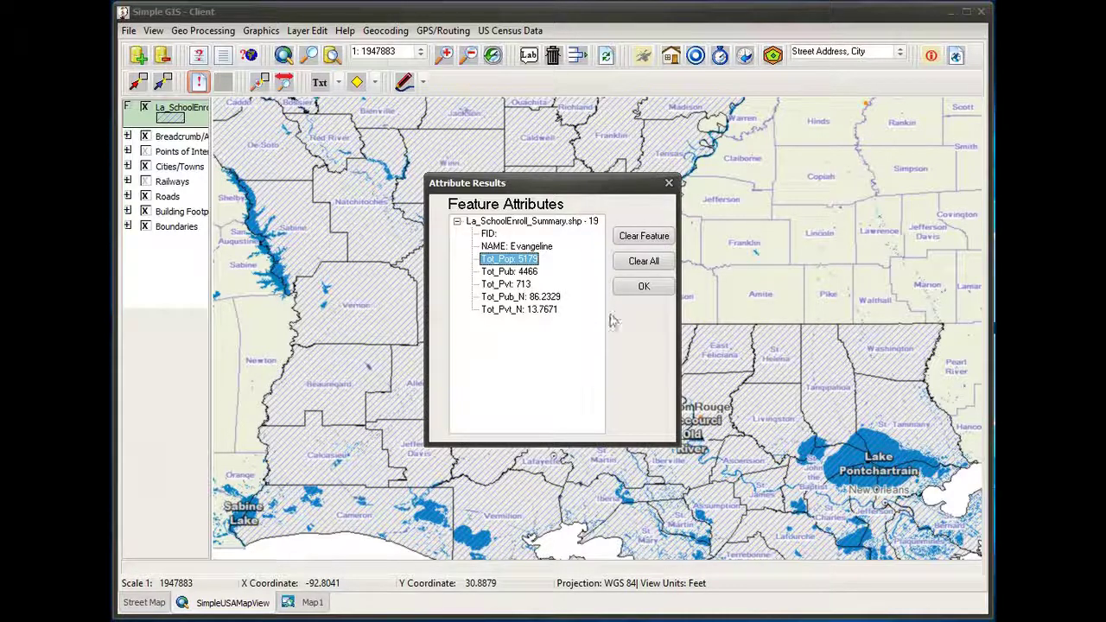
click(643, 290)
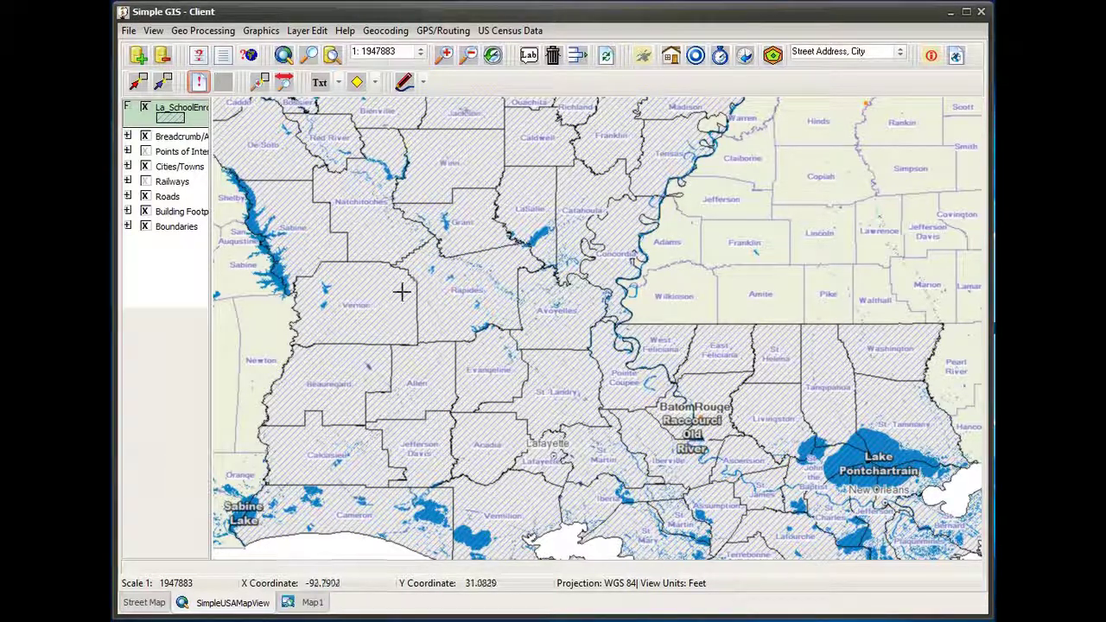
Step: Filter the school enrollment summary layer with the expression NAME = "Iberville" and apply the active filter
double_click(177, 117)
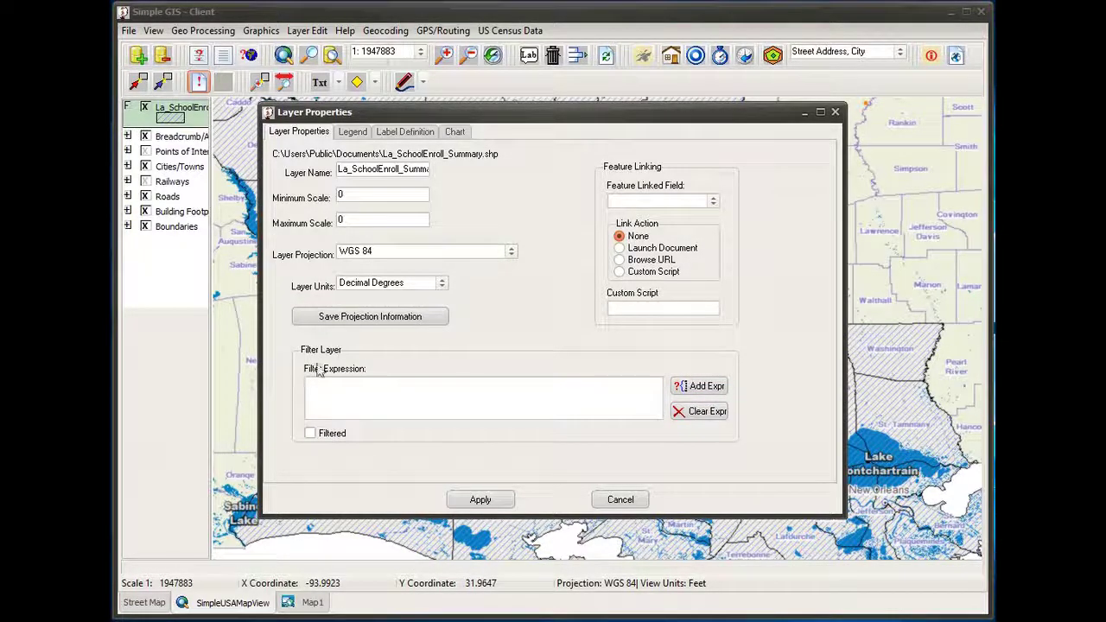
click(696, 389)
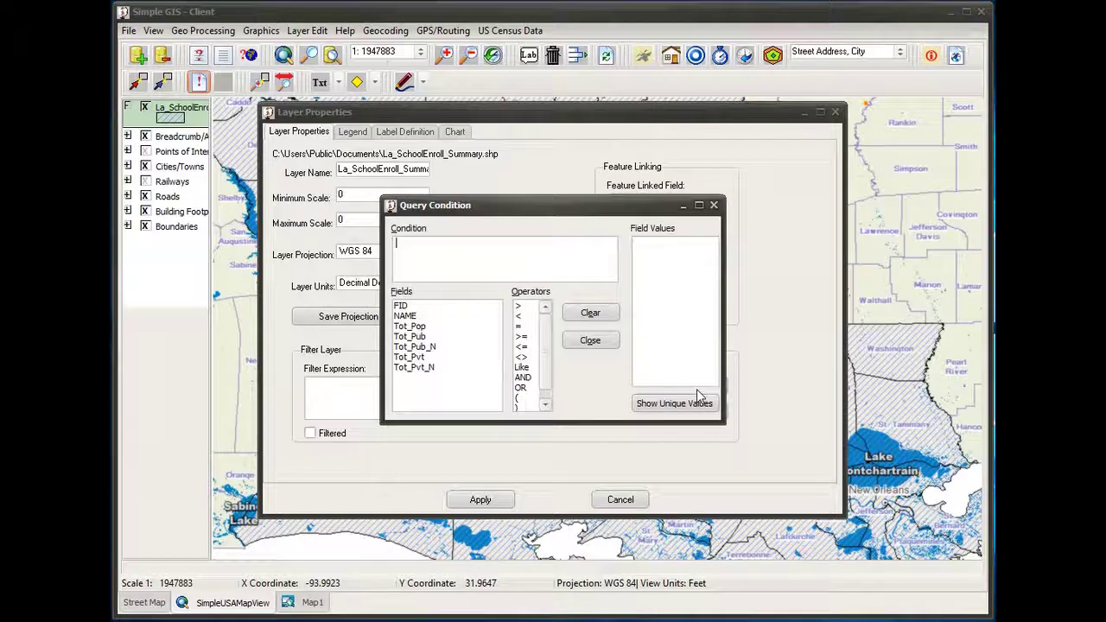
double_click(409, 316)
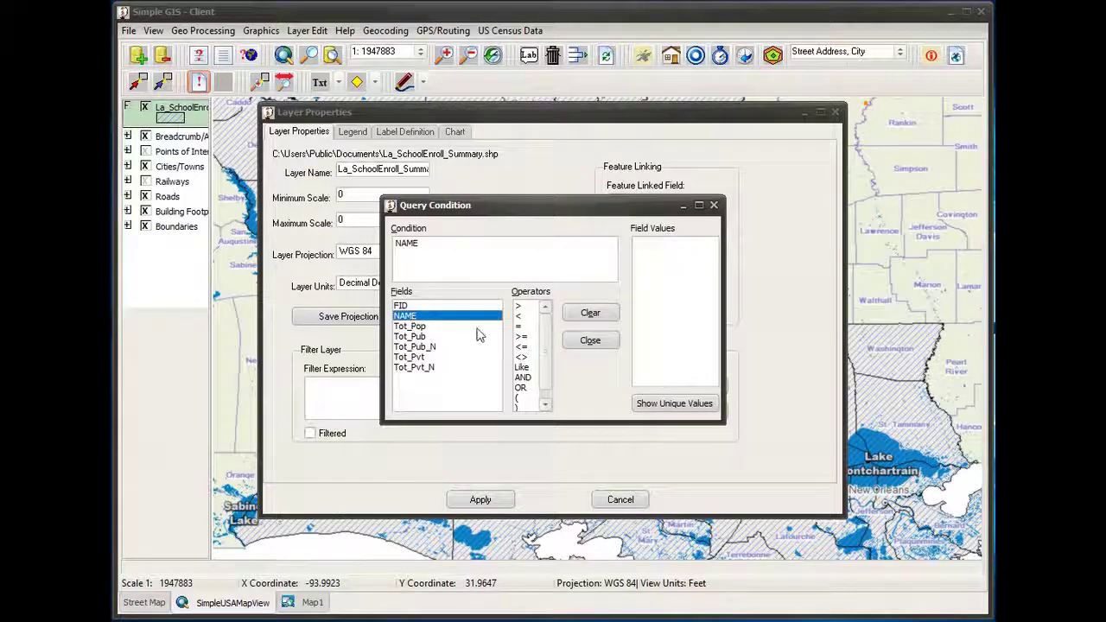
double_click(519, 328)
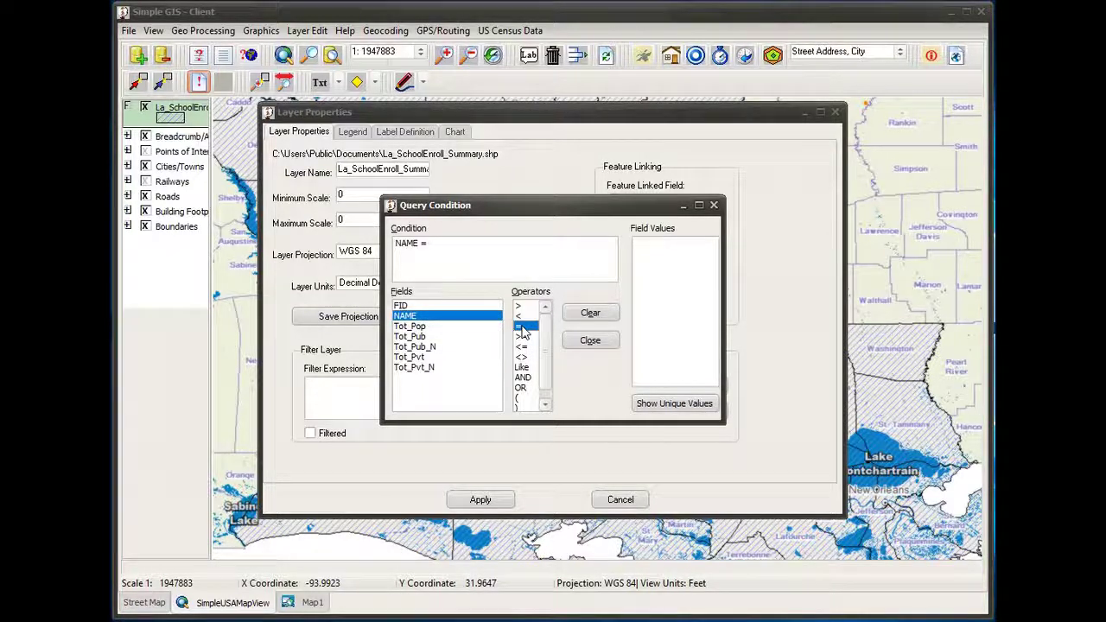
click(675, 404)
scroll(674, 359, down, 5)
scroll(679, 345, down, 2)
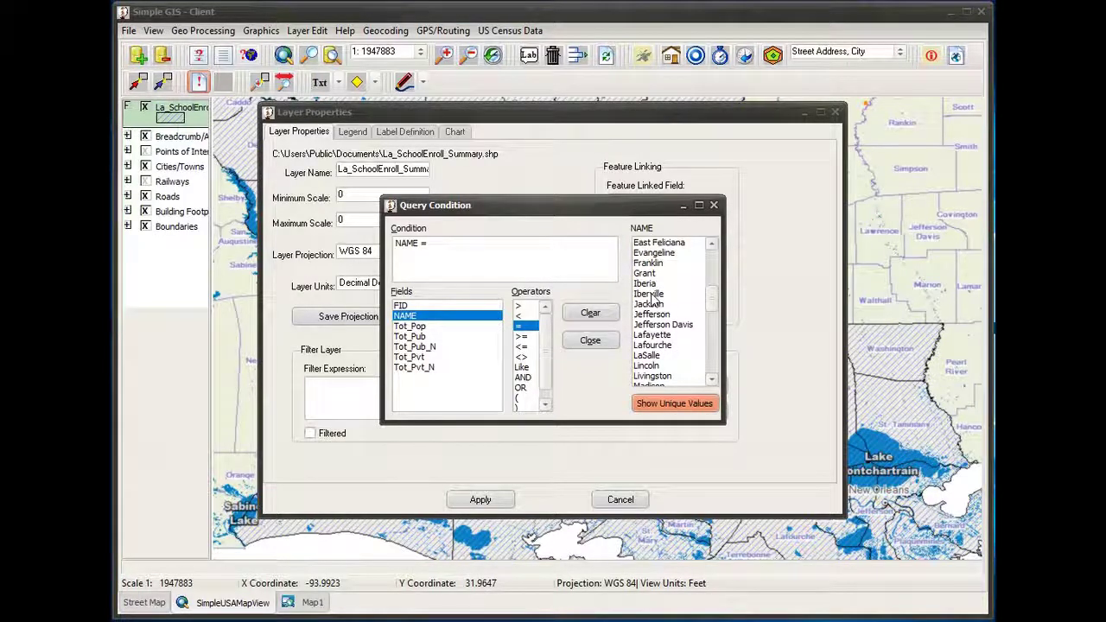
double_click(654, 296)
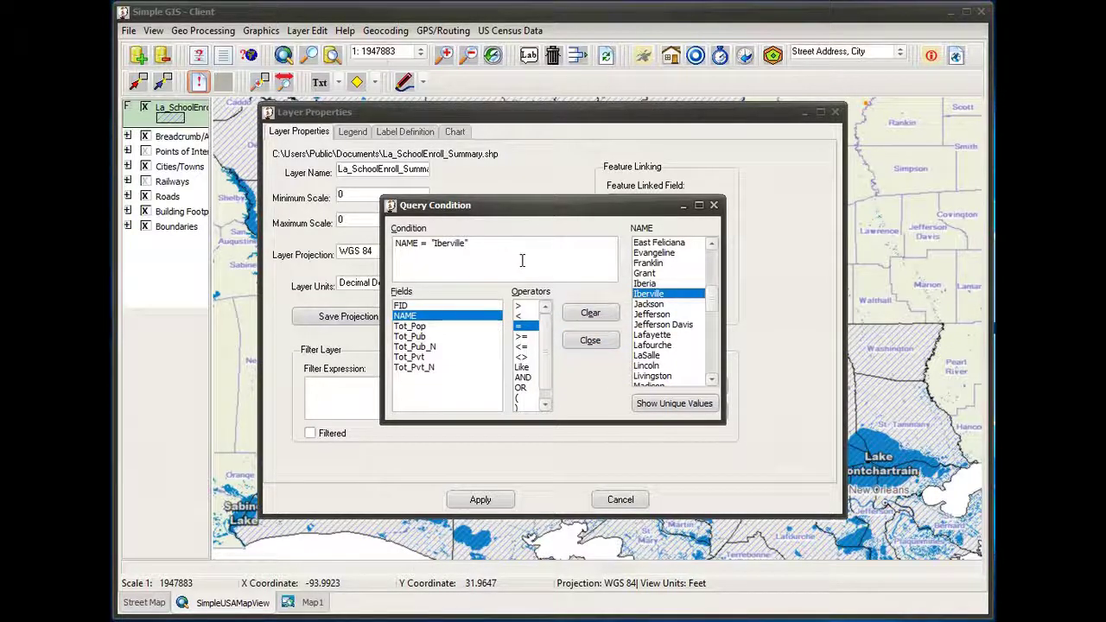
click(603, 341)
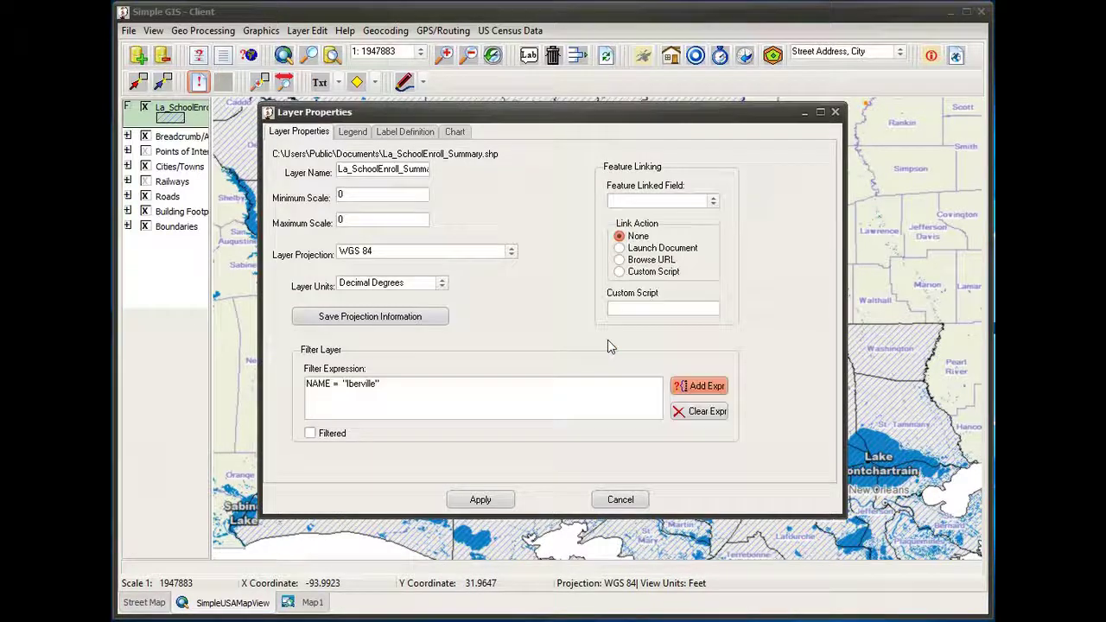
click(309, 433)
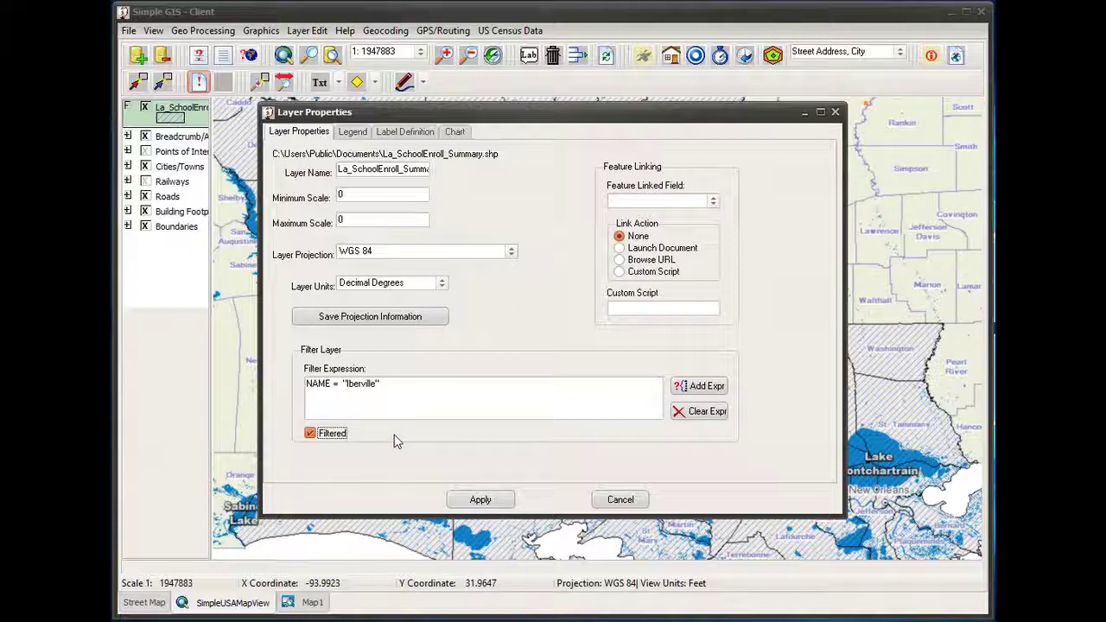
click(482, 499)
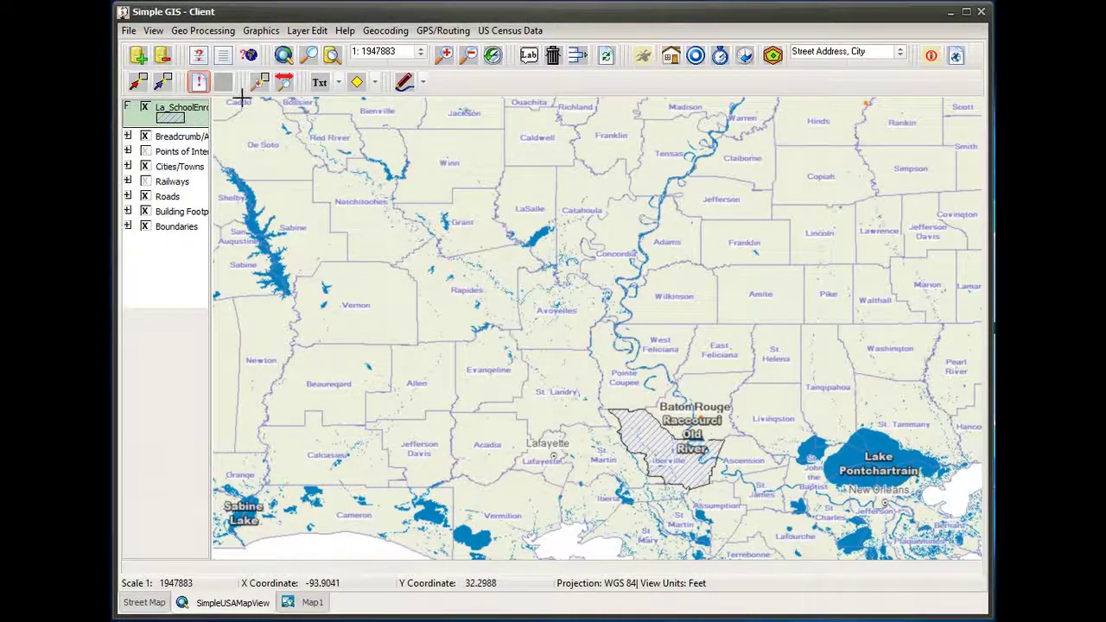
Step: Open the unfilled, thin black-outlined palette symbol for editing from the summary layer's simple legend
click(312, 64)
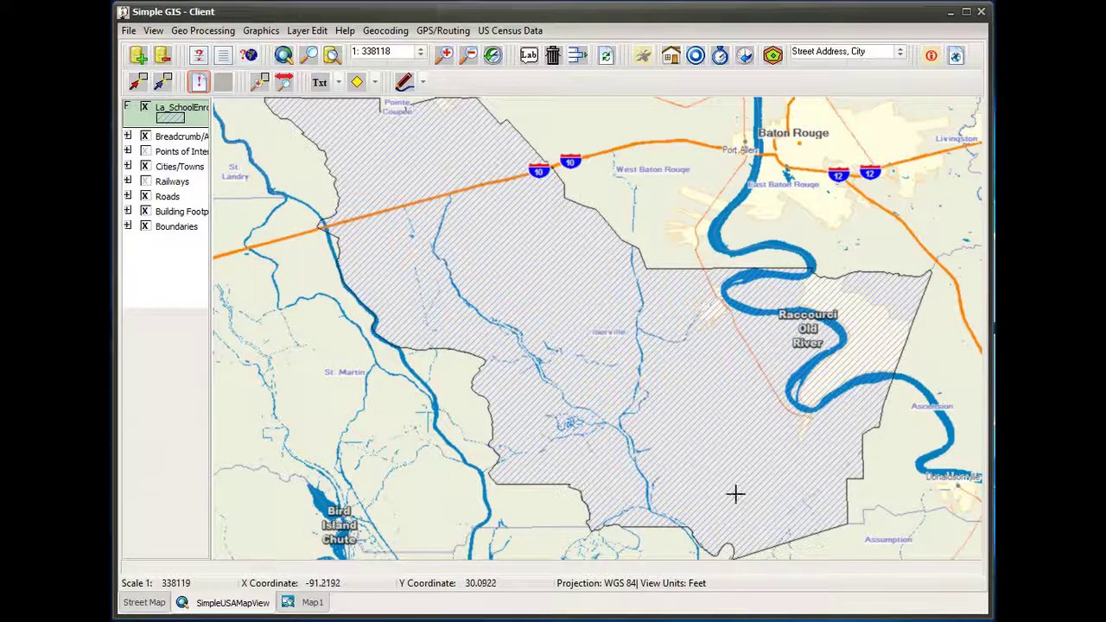
double_click(170, 120)
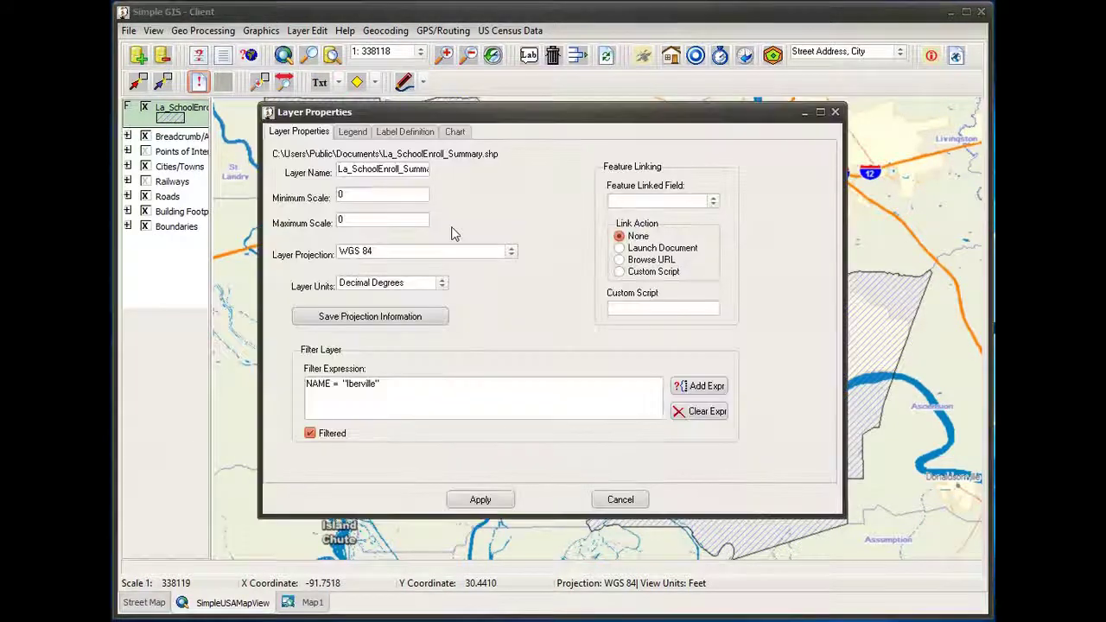
click(356, 137)
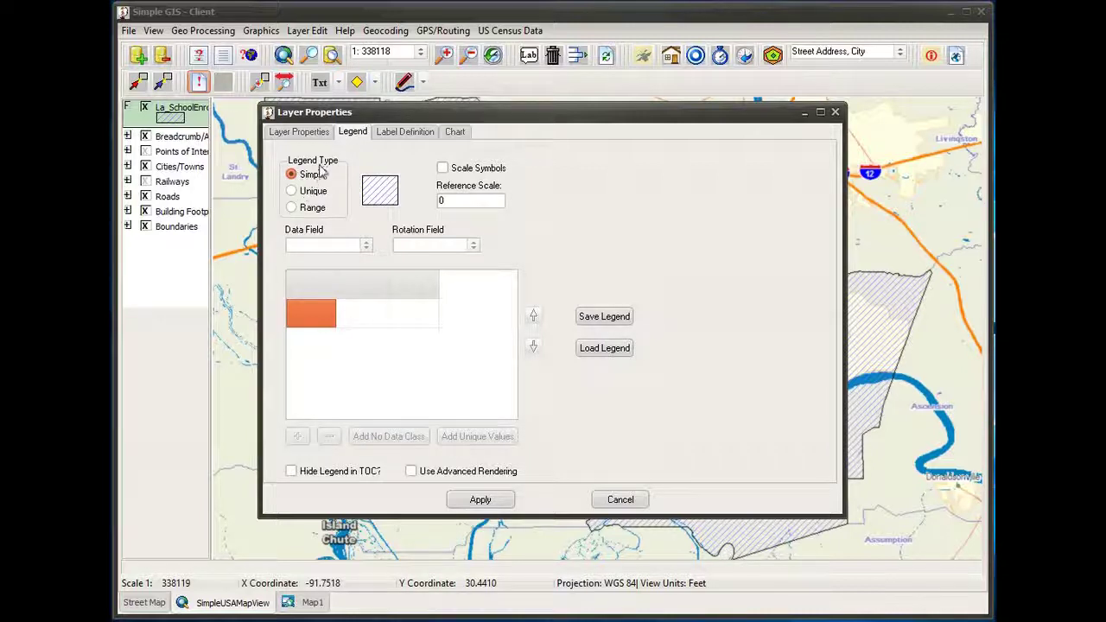
click(389, 200)
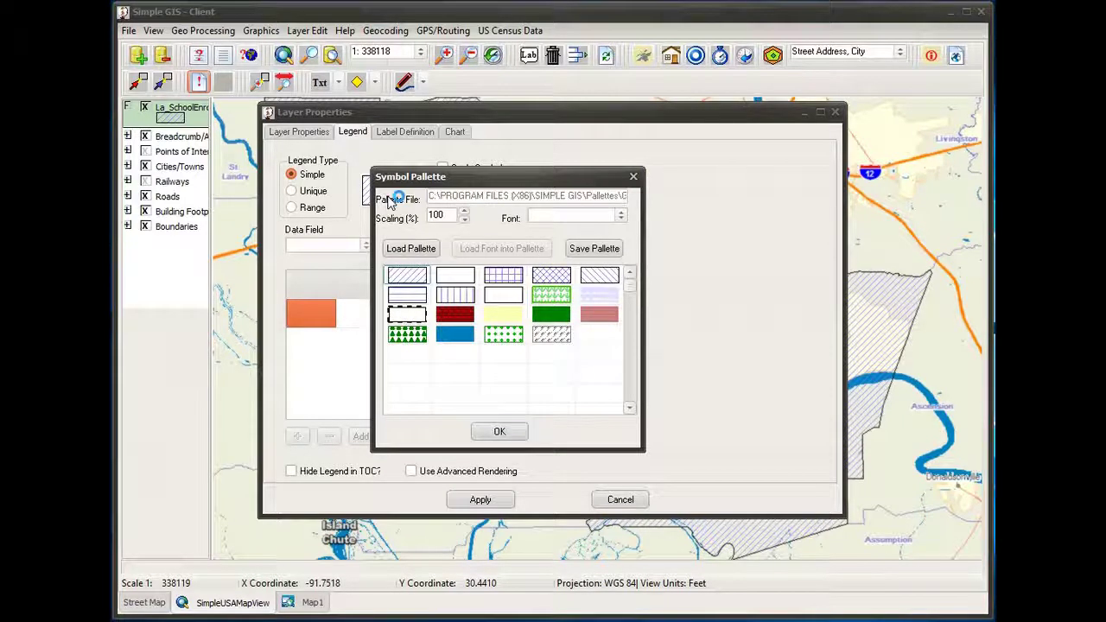
double_click(454, 275)
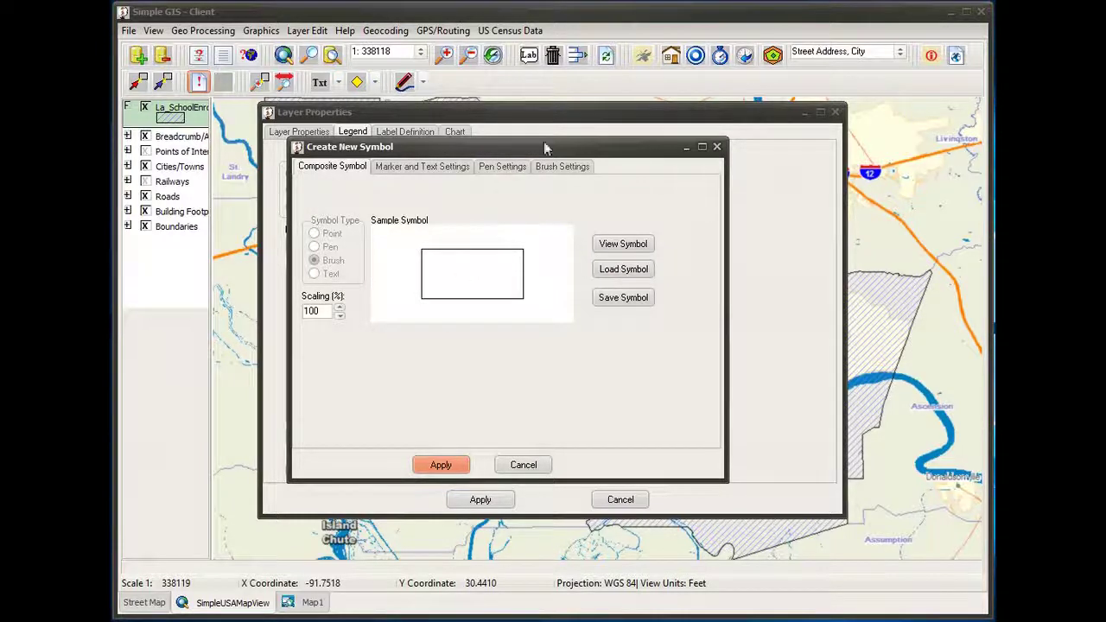
Step: Set the symbol's outline to a solid pen style with a pen width of 4.5
click(520, 172)
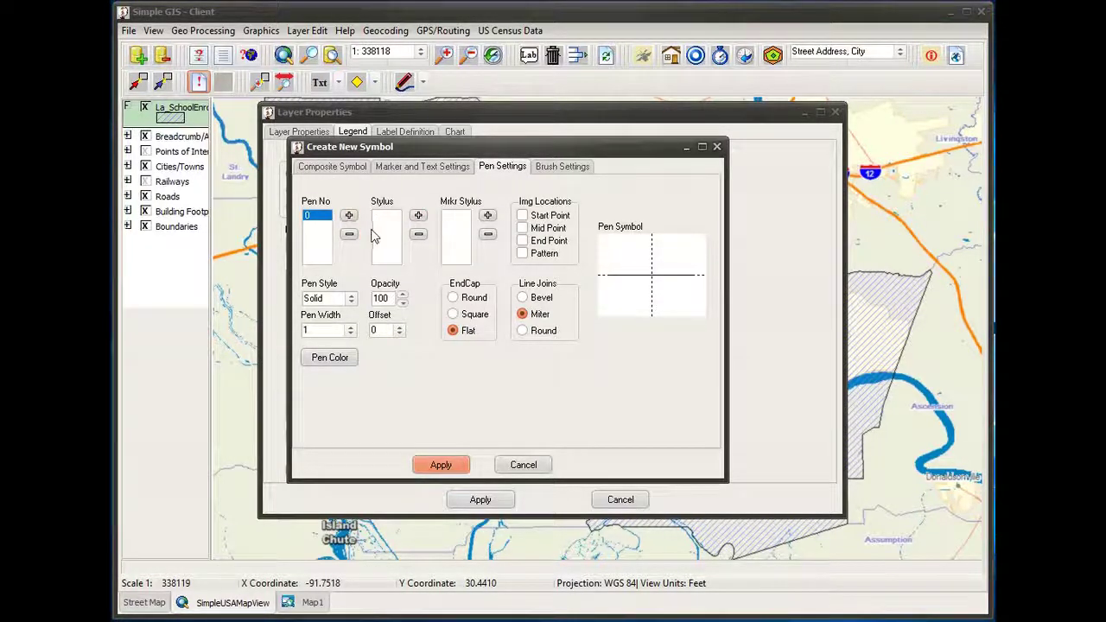
click(351, 299)
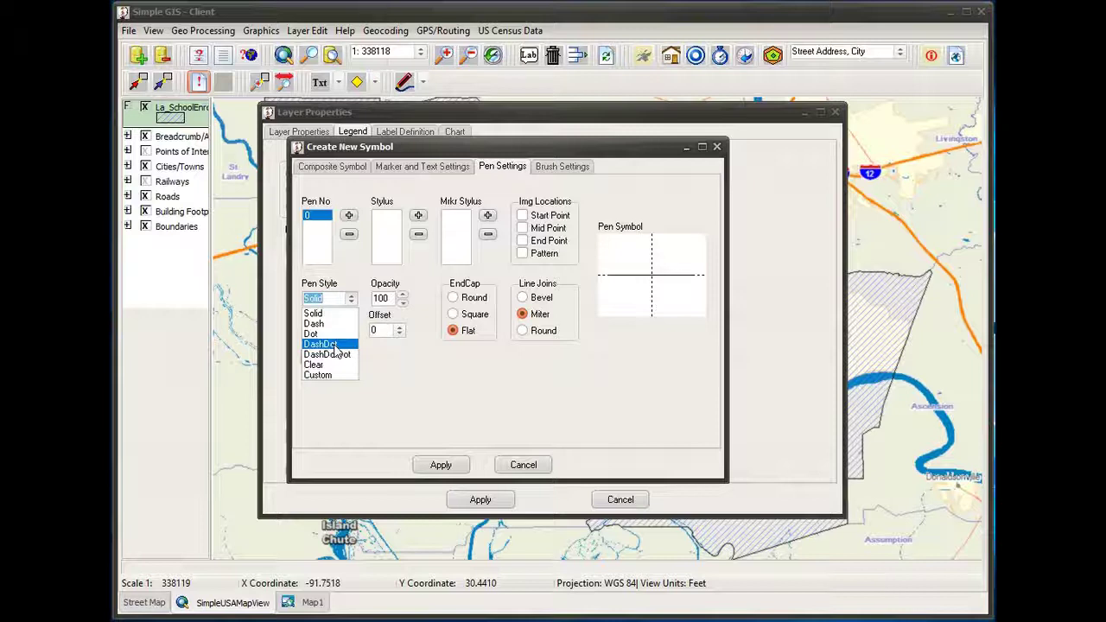
click(328, 314)
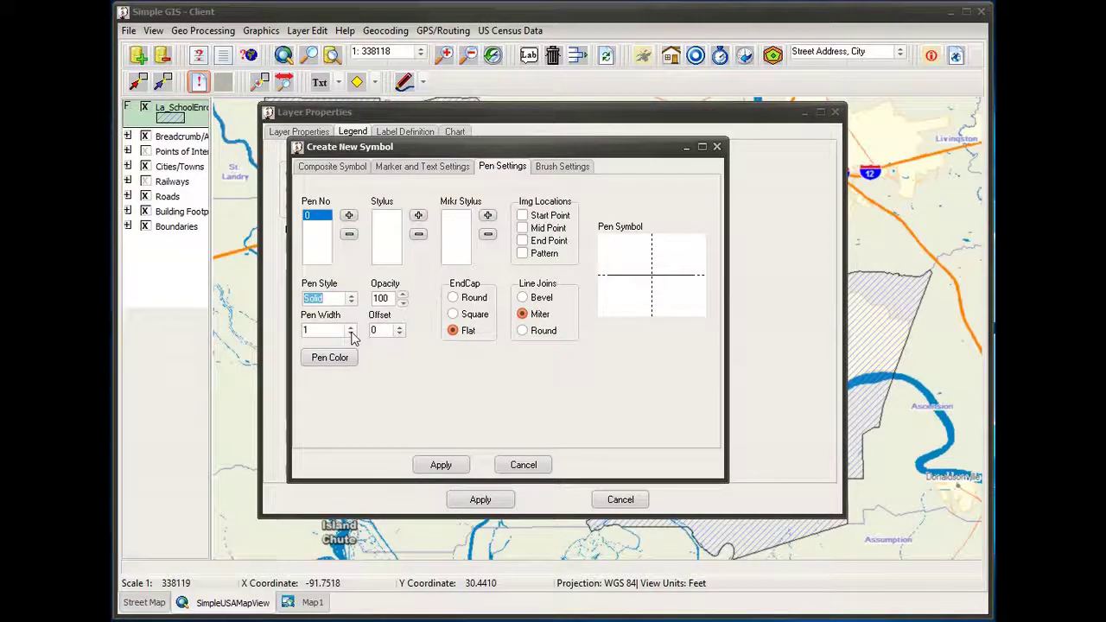
click(352, 335)
scroll(342, 358, down, 1)
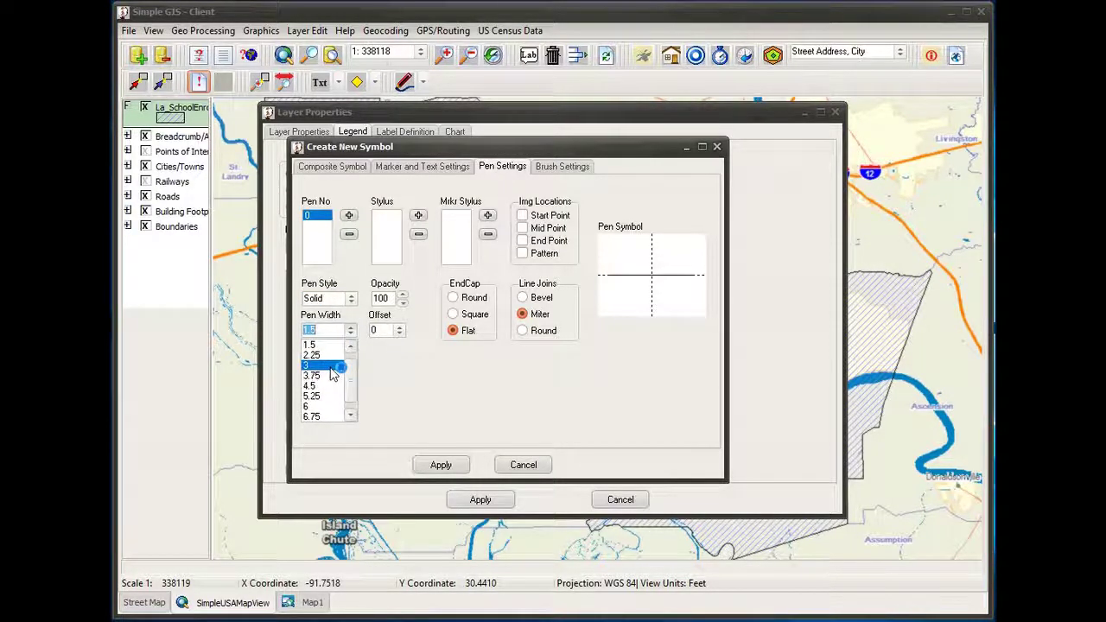
click(332, 367)
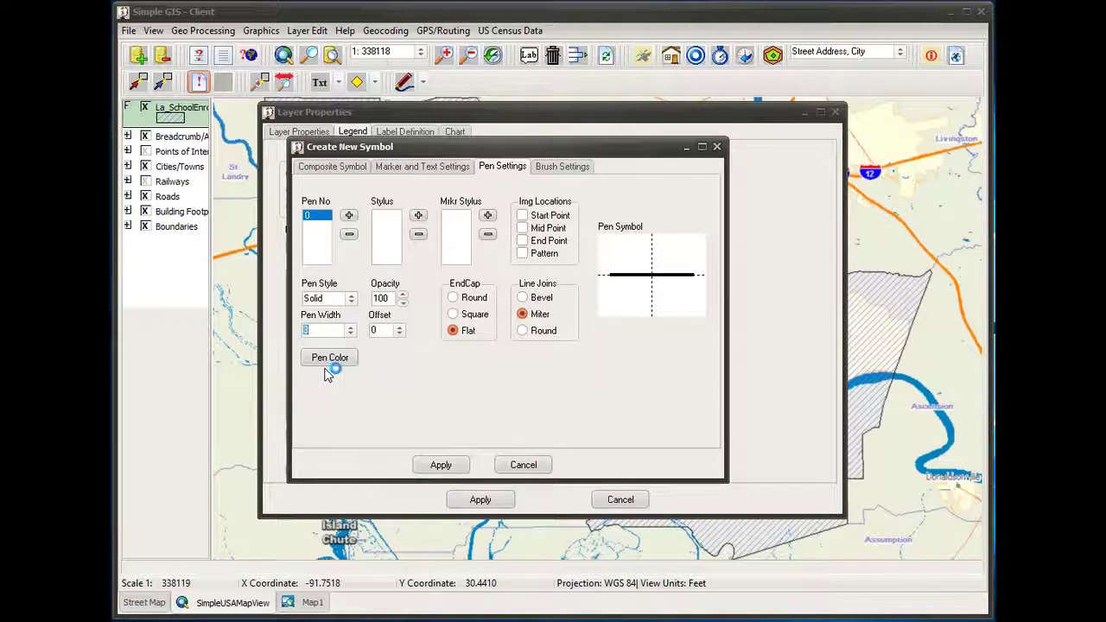
click(350, 331)
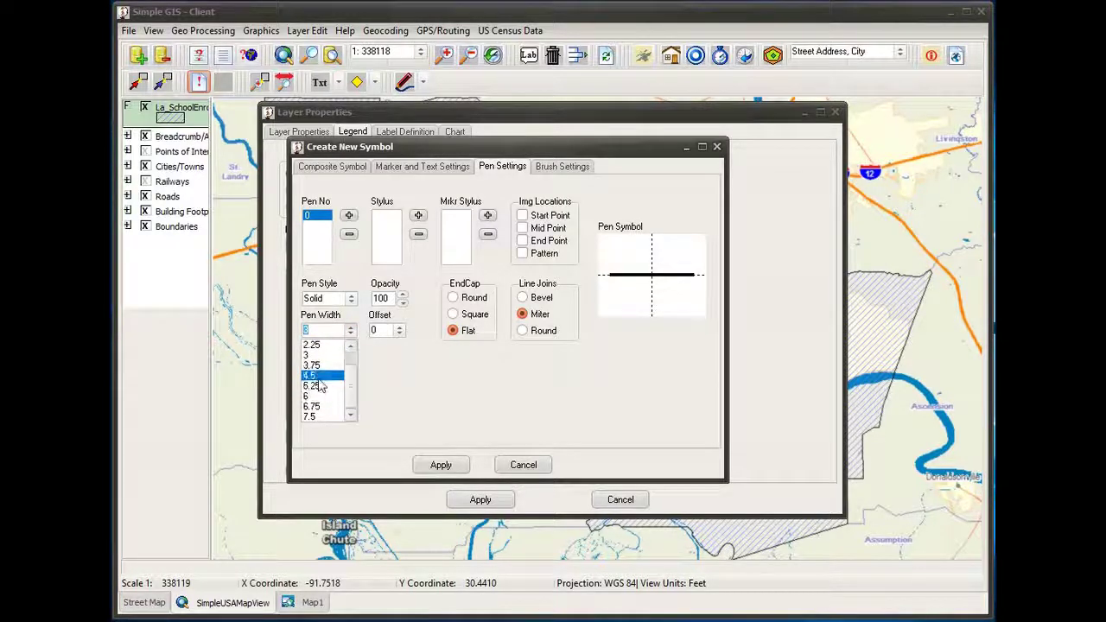
click(318, 376)
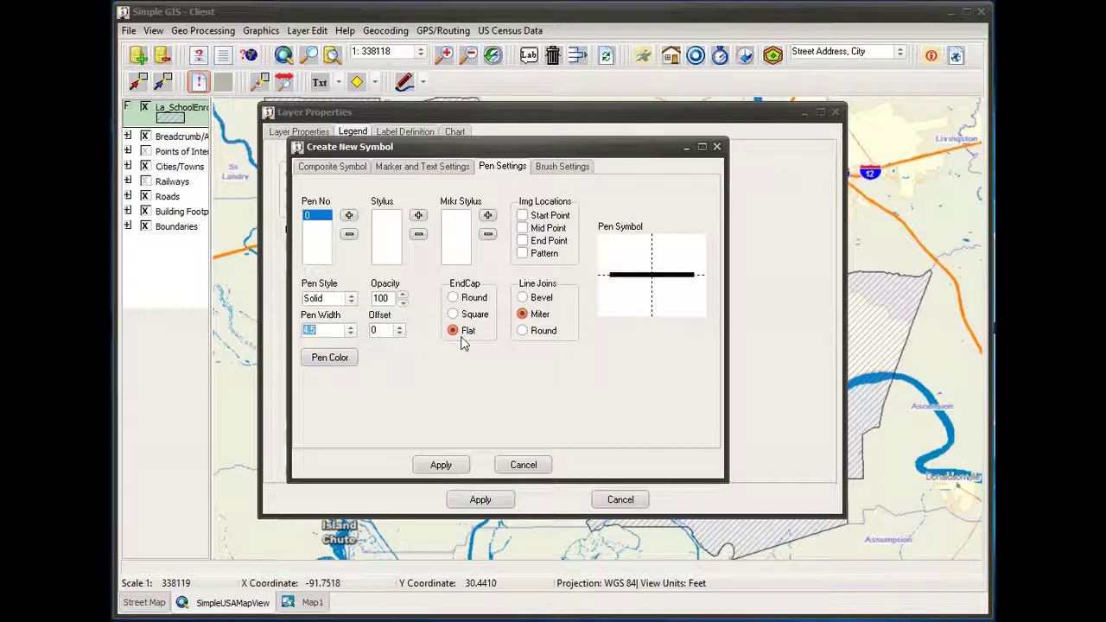
Step: Set the symbol's pen color to red and its pen opacity to 75
click(350, 365)
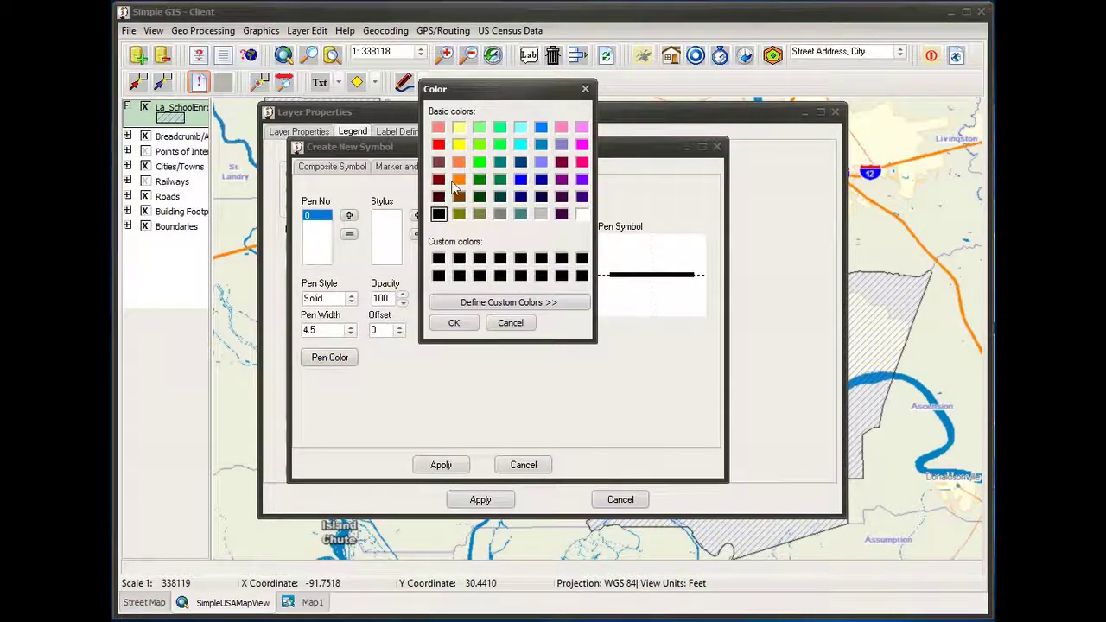
click(438, 144)
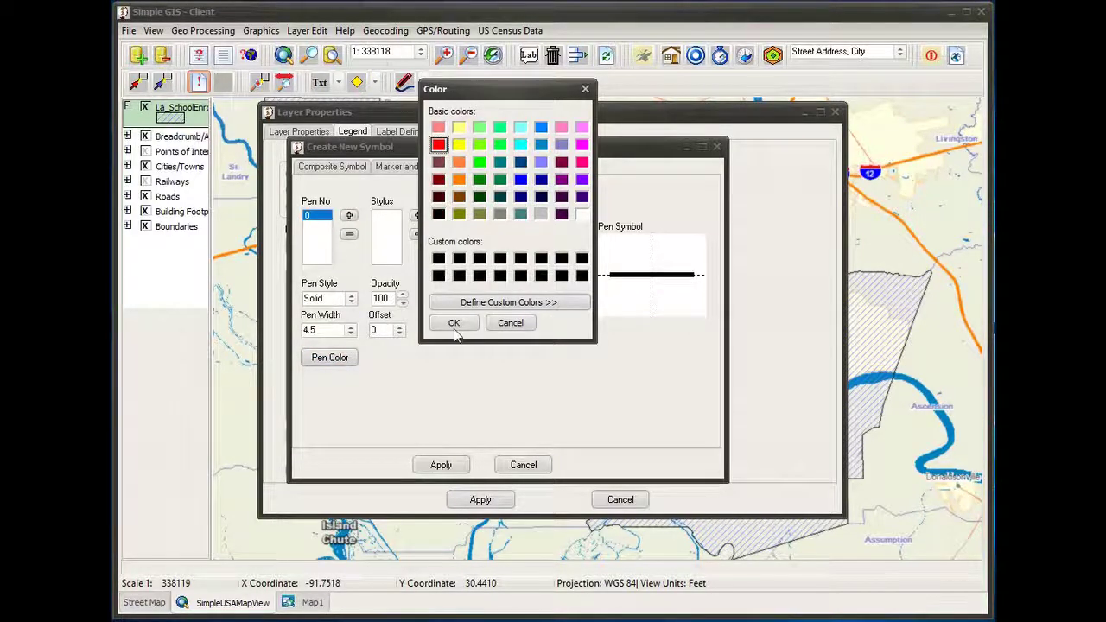
click(453, 324)
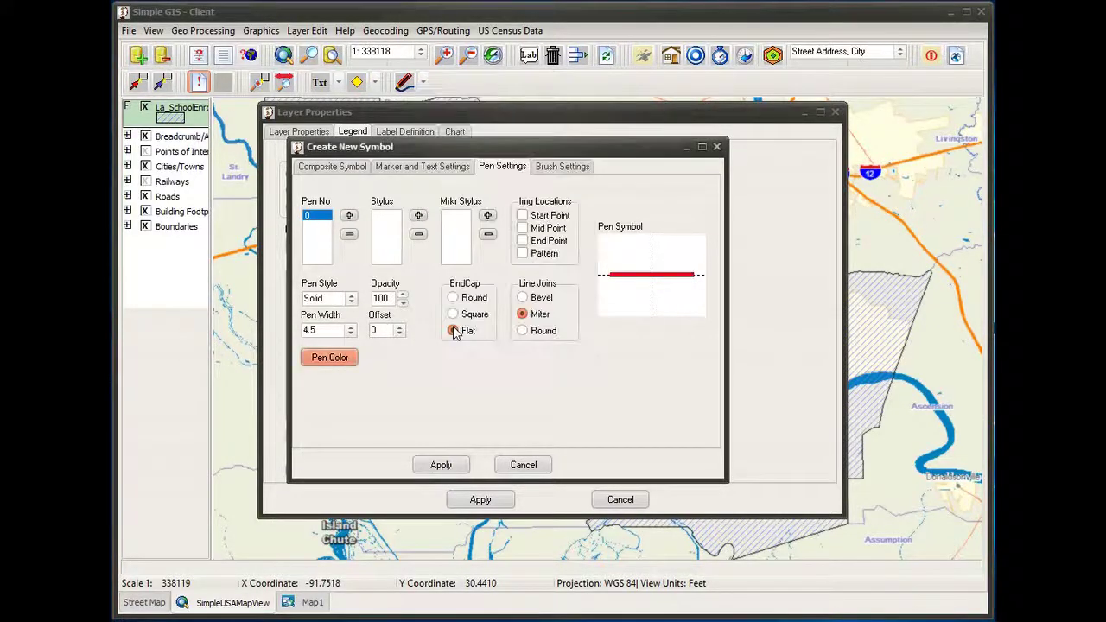
double_click(390, 299)
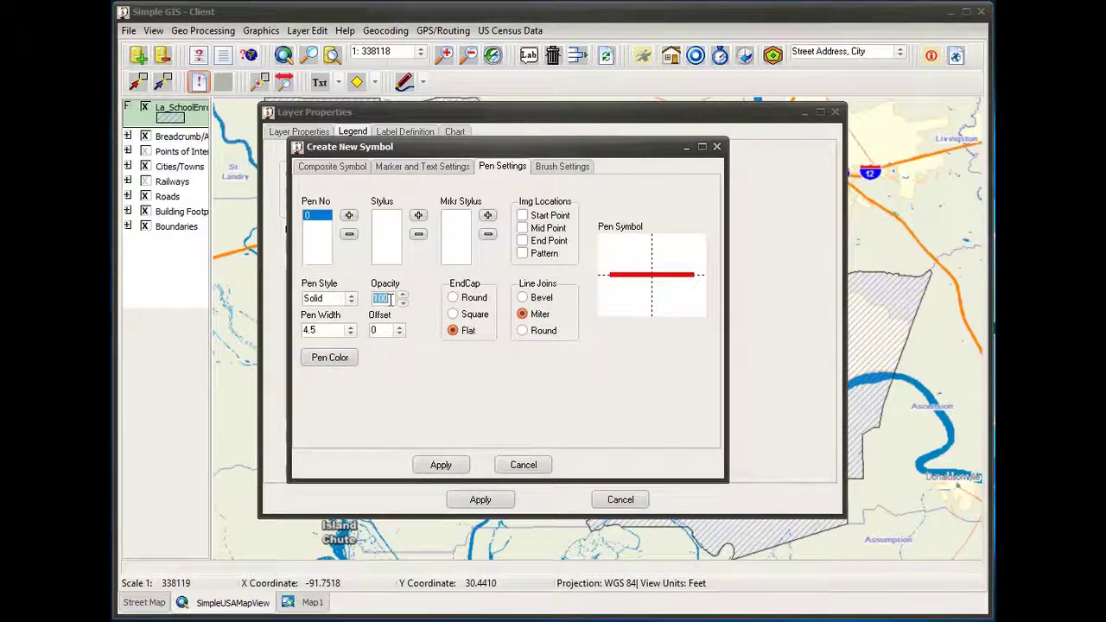
text(75)
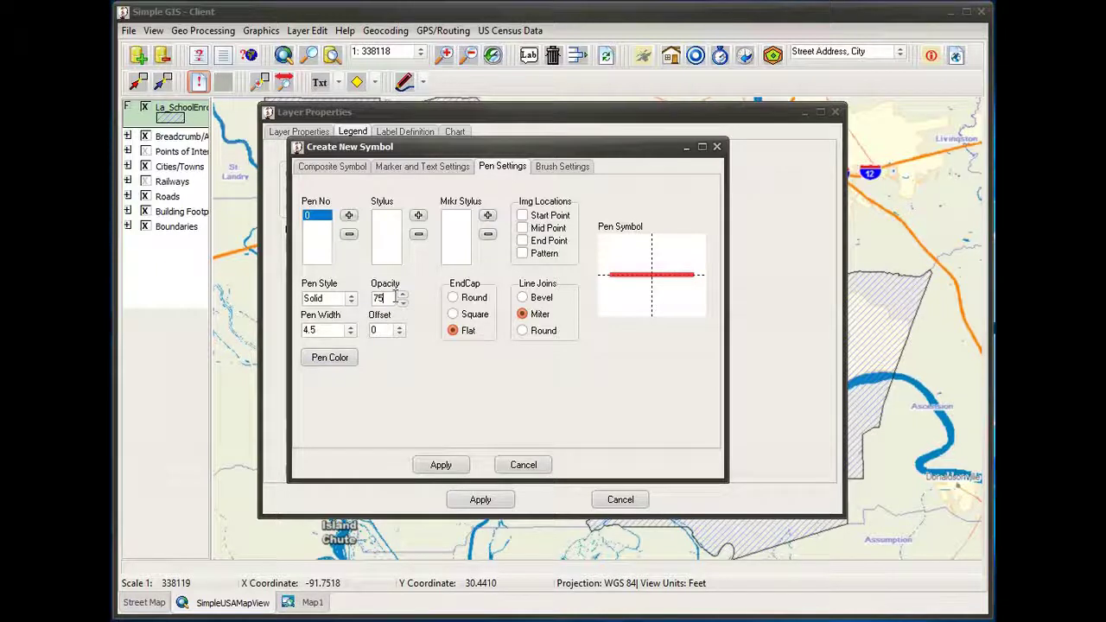
Step: Check the symbol's brush settings and apply the unfilled red-outlined symbol to the summary layer
click(561, 166)
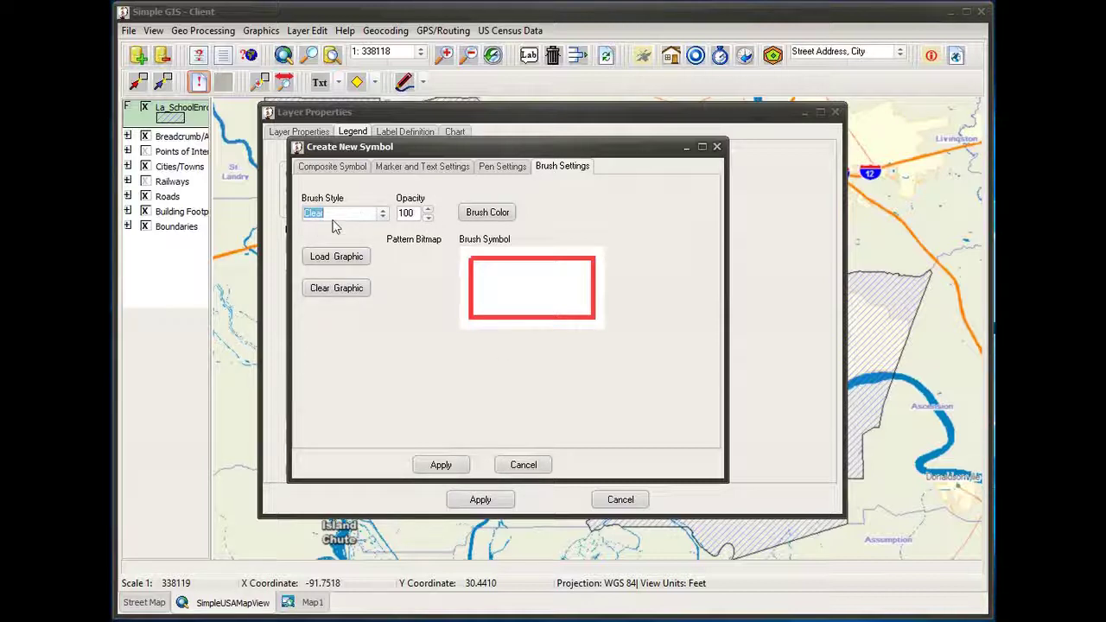
click(438, 465)
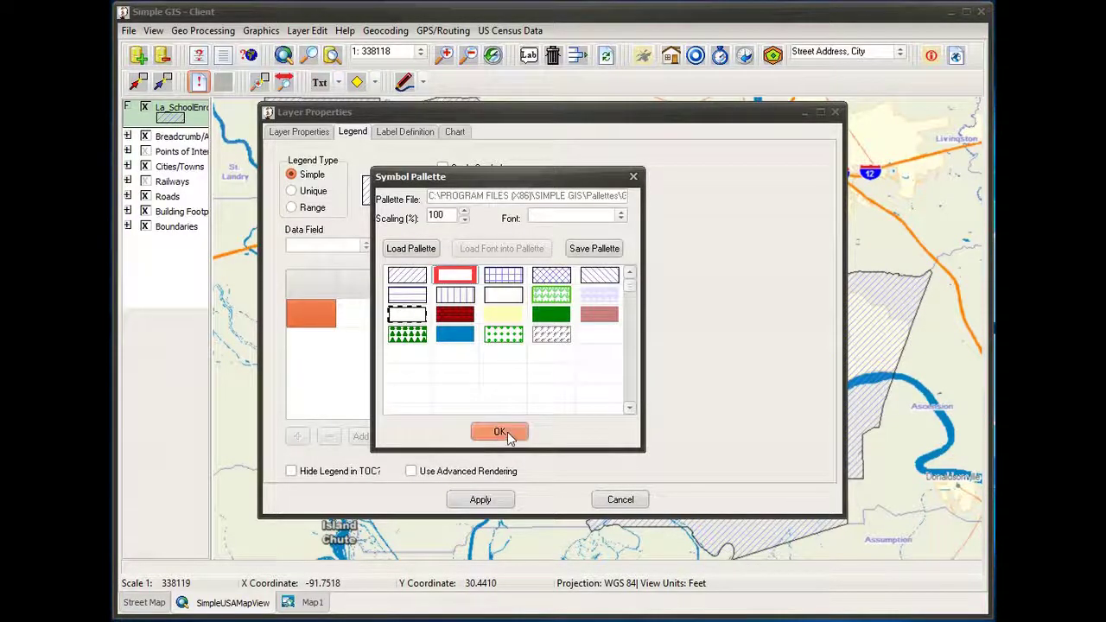
click(499, 432)
click(491, 499)
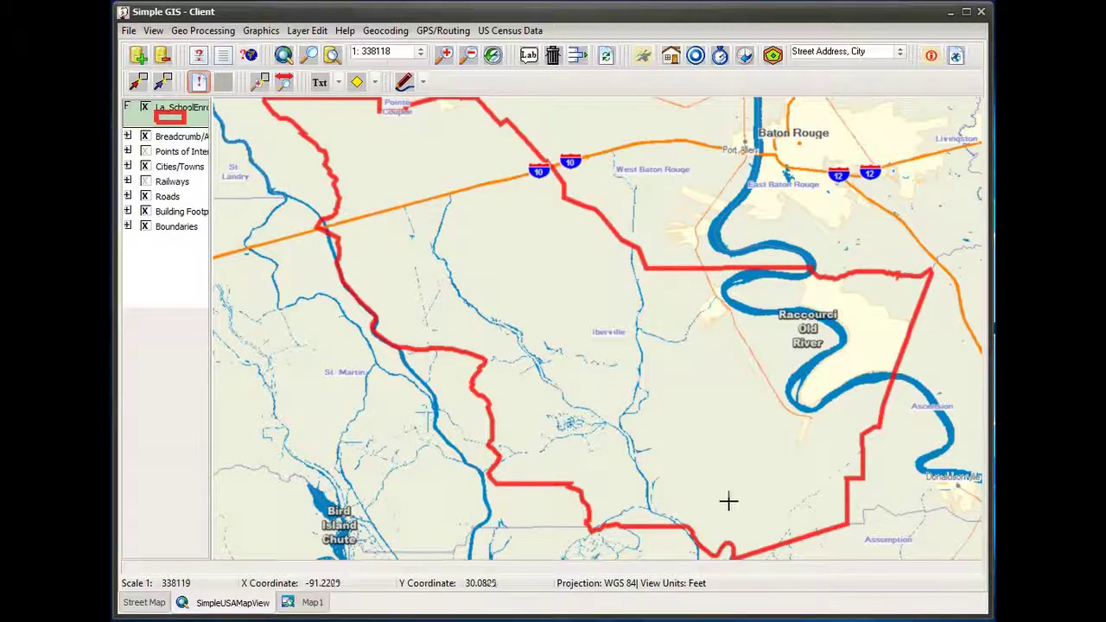
Step: Reopen the red-outlined symbol from the summary layer's legend for editing and set its pen opacity to 60
double_click(172, 110)
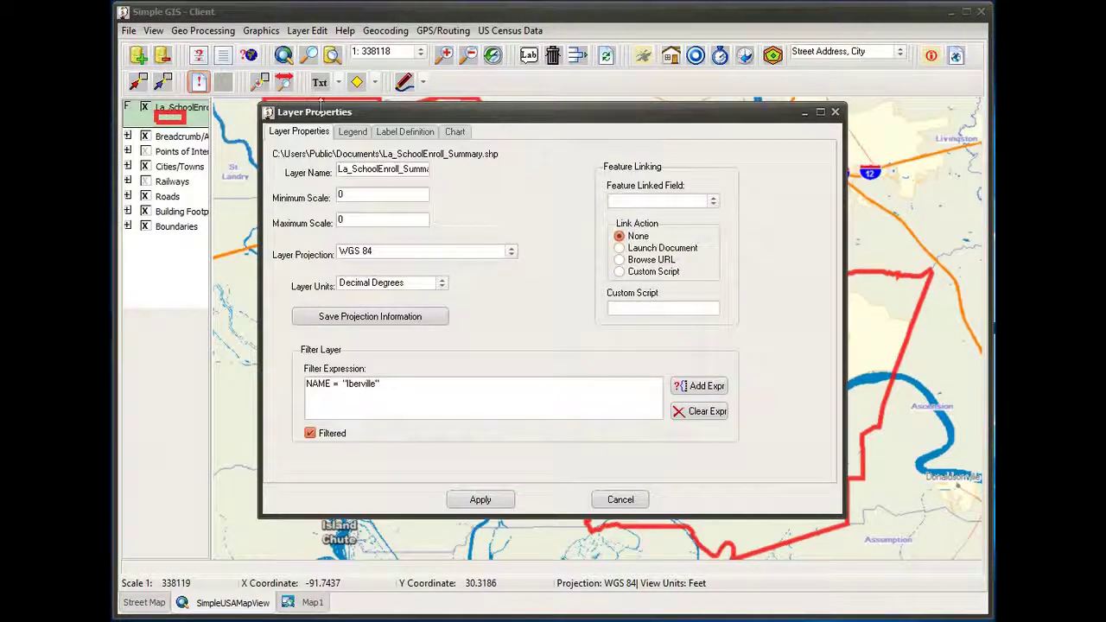
click(351, 132)
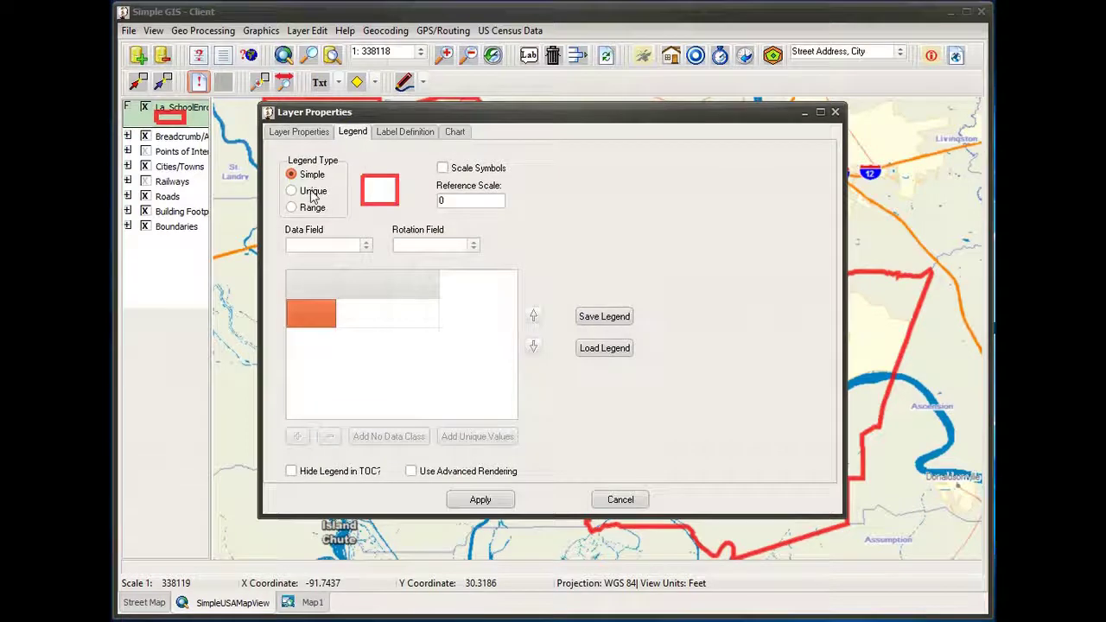
click(380, 189)
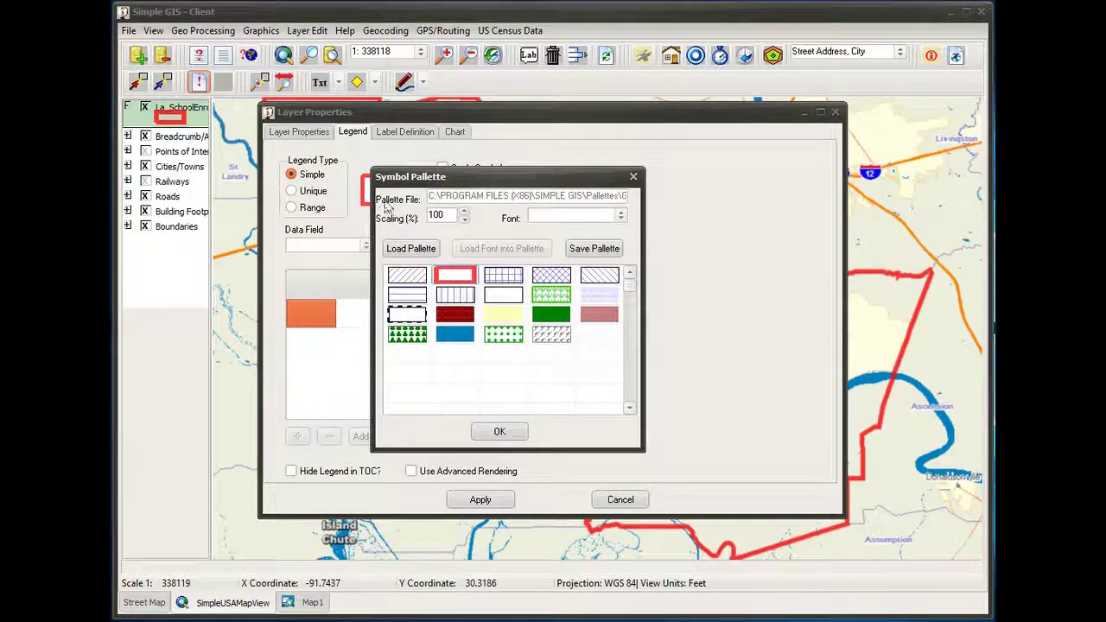
double_click(458, 277)
click(447, 169)
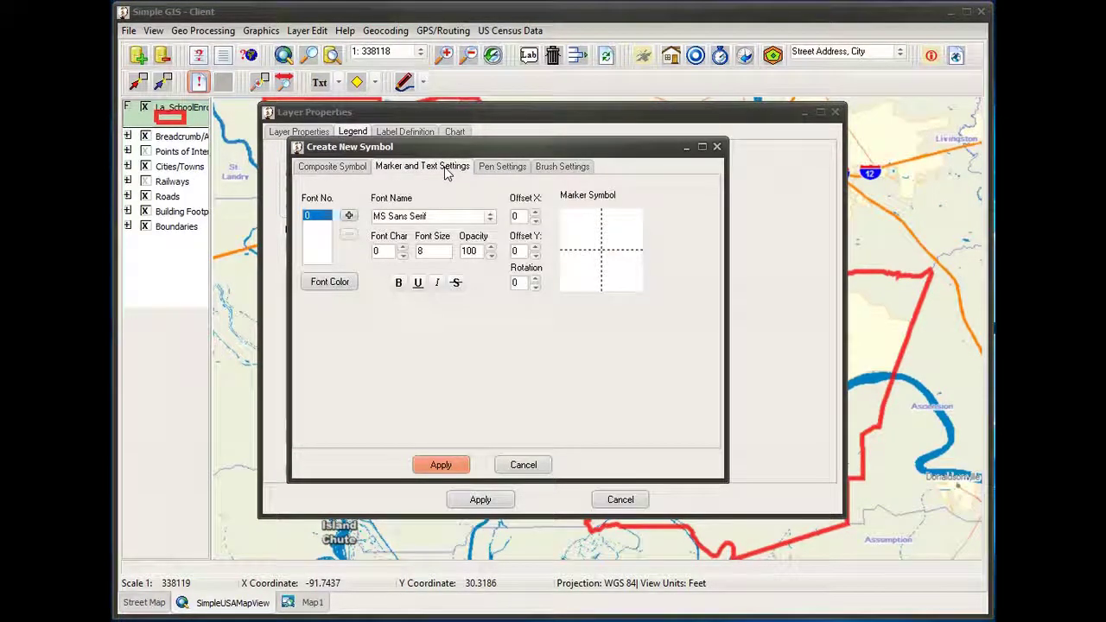
click(500, 170)
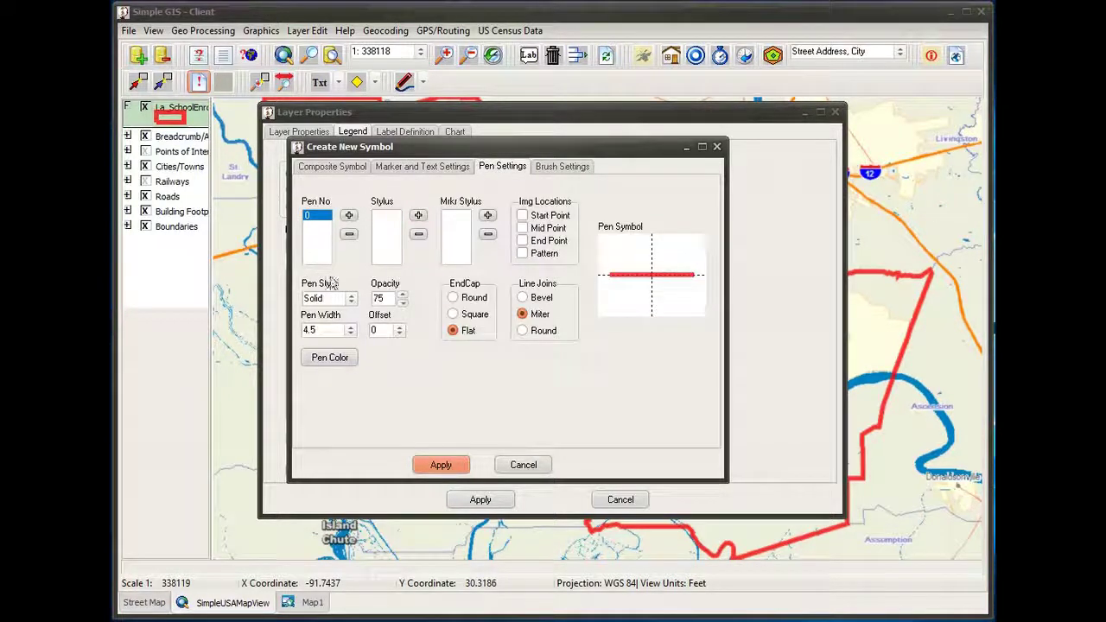
double_click(391, 300)
text(60)
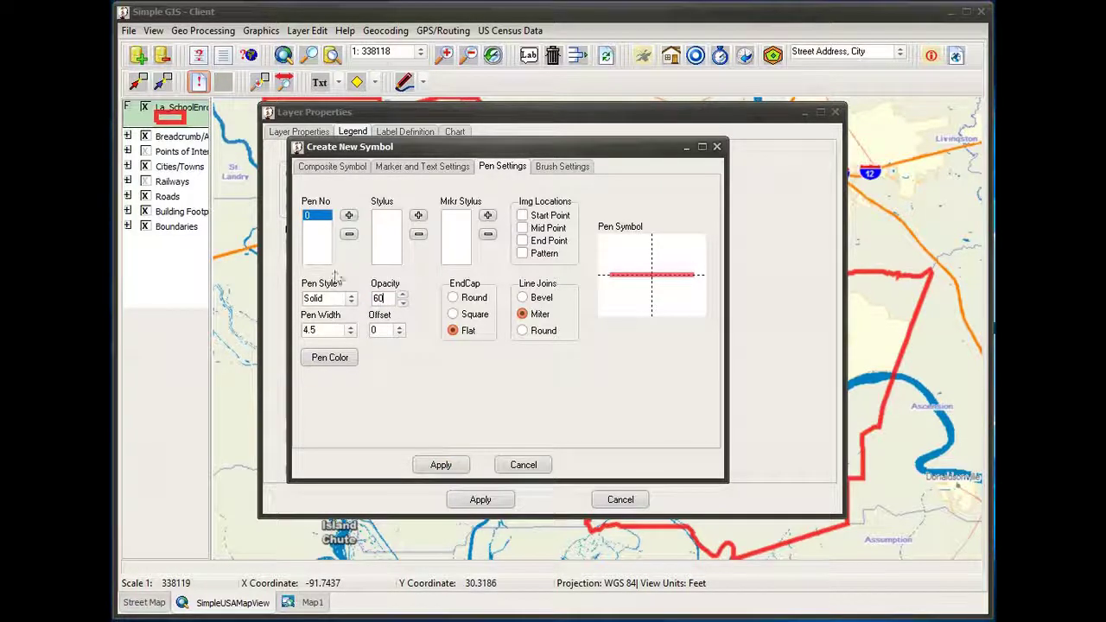
Step: Add a second pen with width 1.5 and DashDot style to the symbol, and apply it to the summary layer
click(348, 215)
click(319, 227)
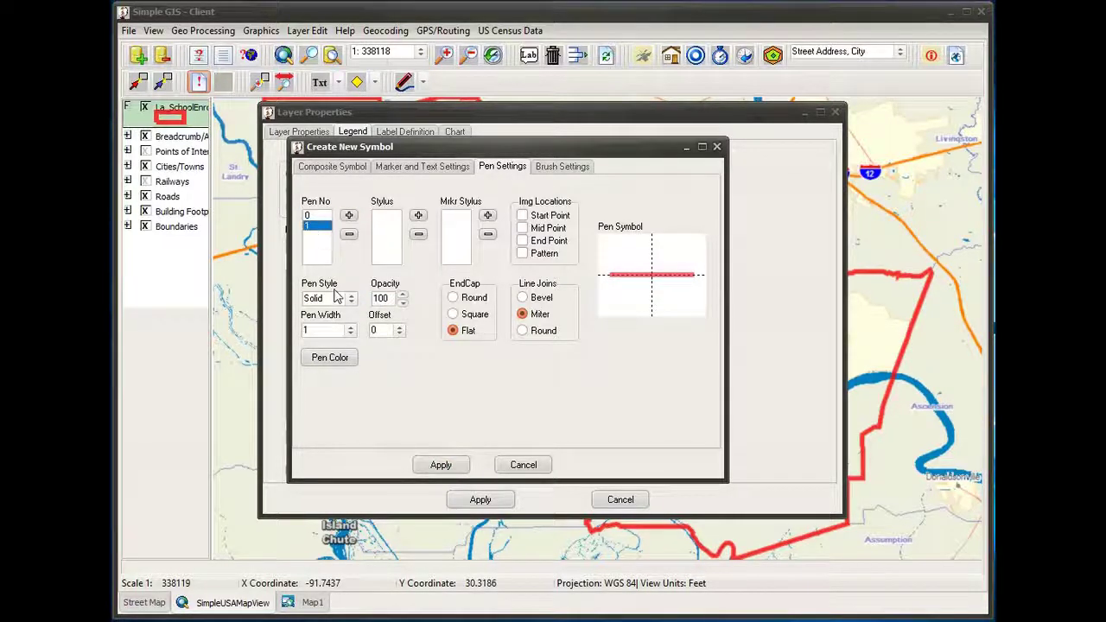
click(349, 337)
click(335, 348)
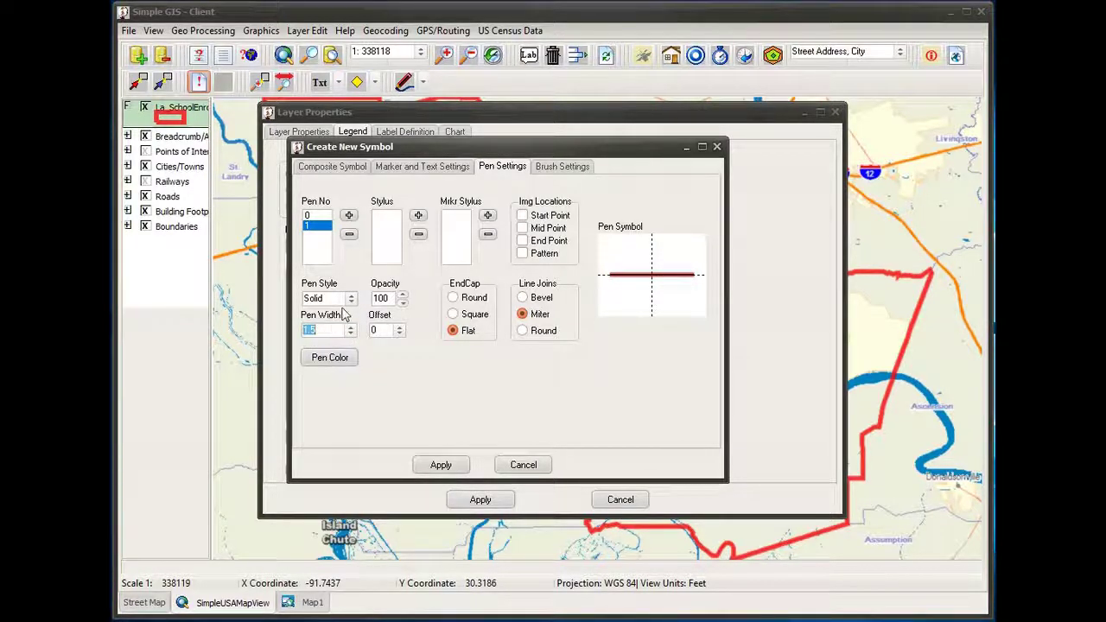
click(351, 298)
click(344, 345)
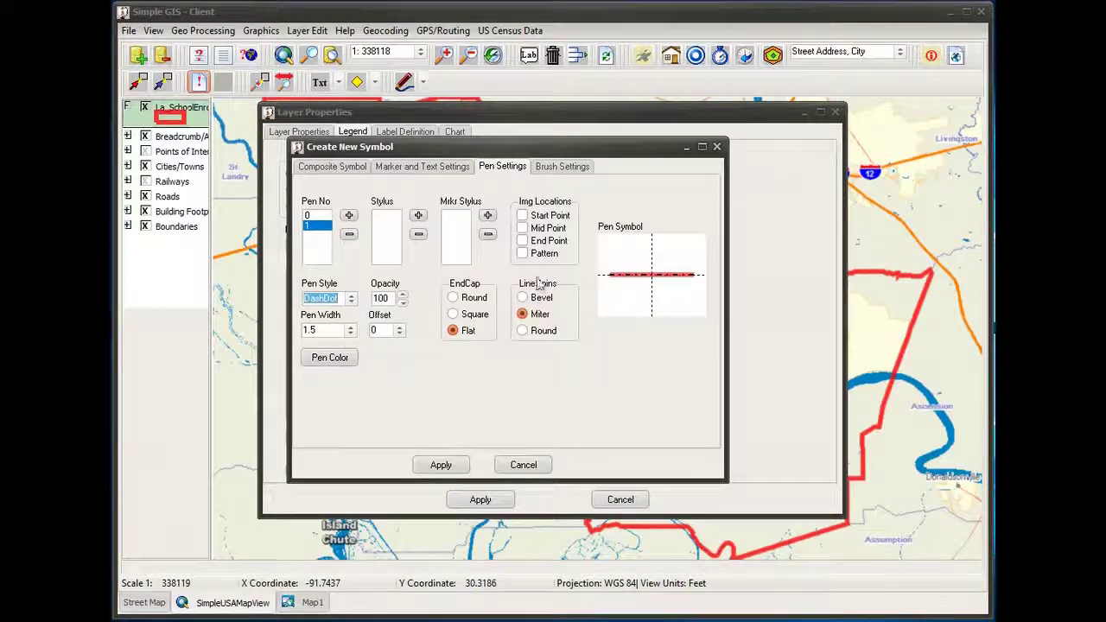
click(441, 466)
click(496, 429)
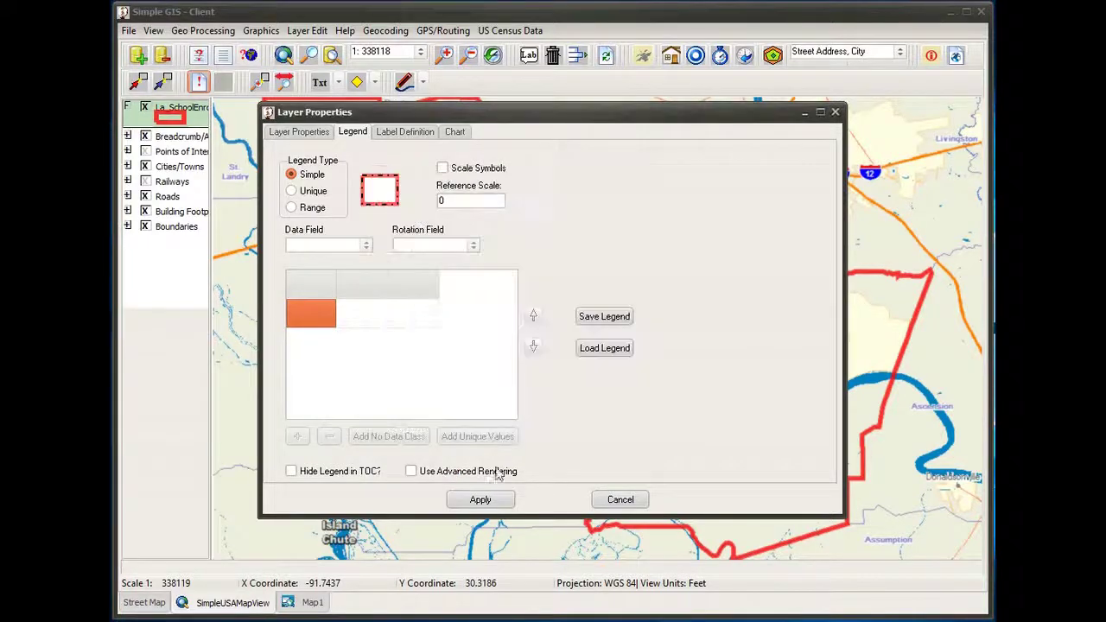
click(492, 500)
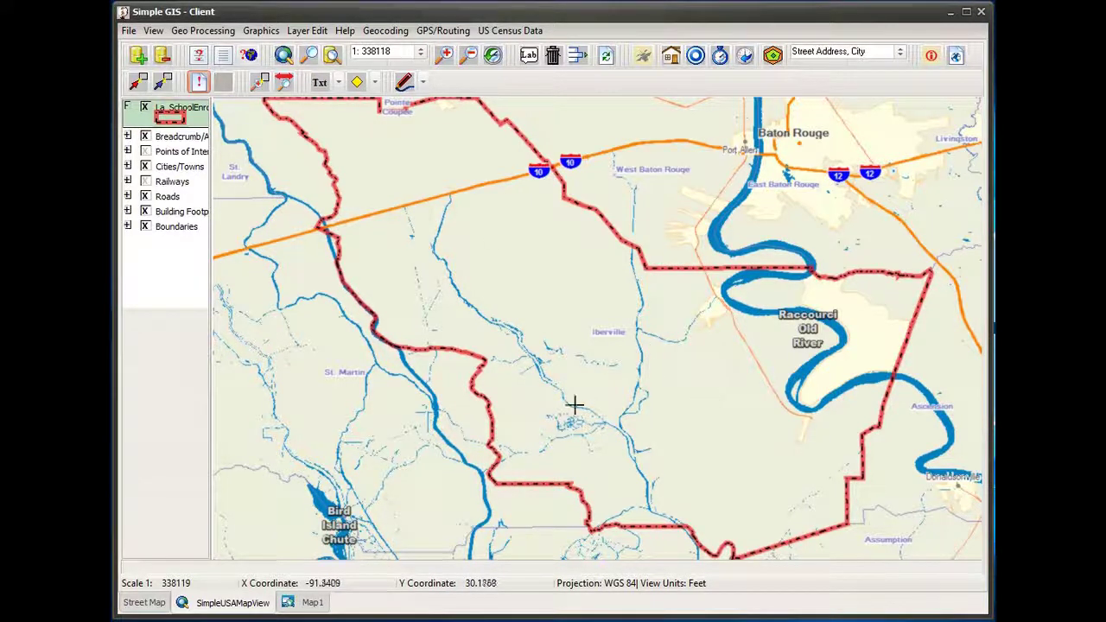
Step: Set the summary layer's chart type to Bar and add the Tot_Pub_N and Tot_Pvt_N fields to the chart
double_click(177, 120)
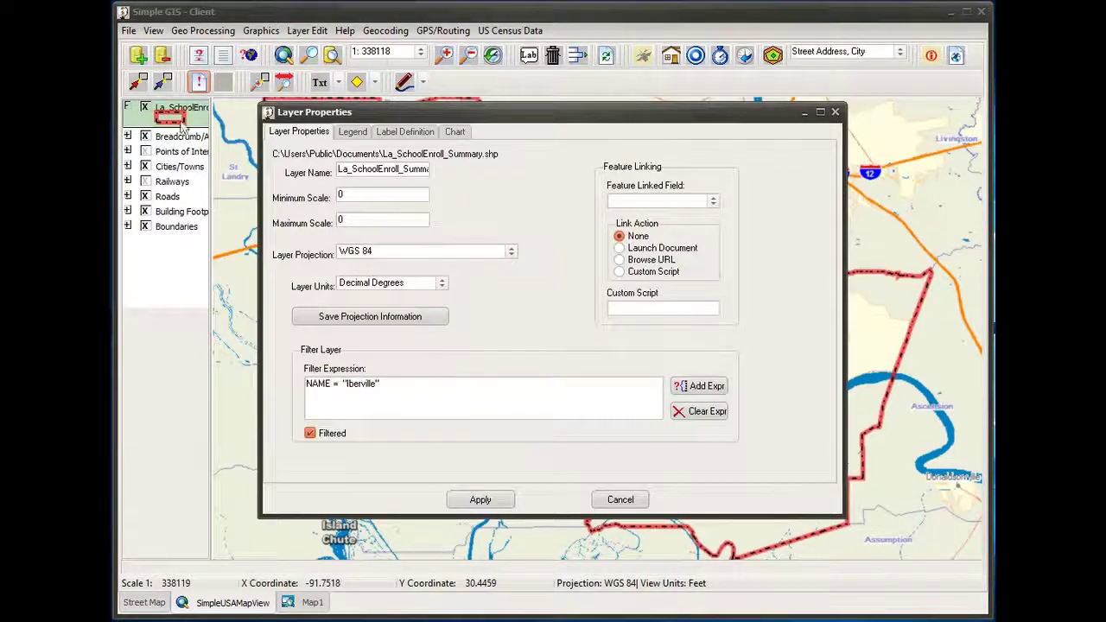
click(454, 134)
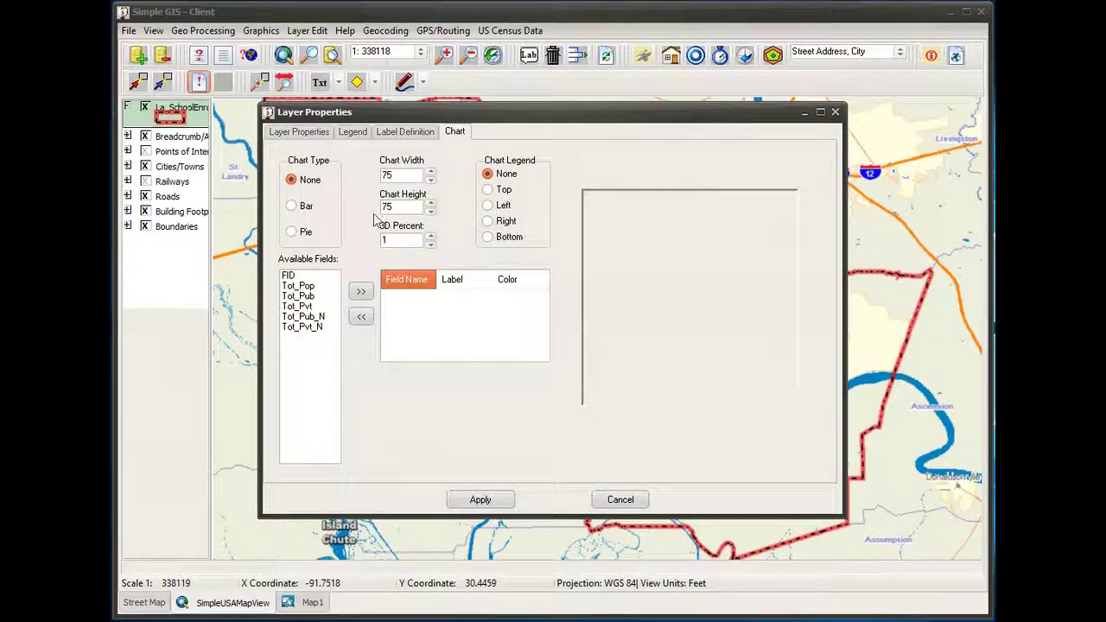
click(292, 207)
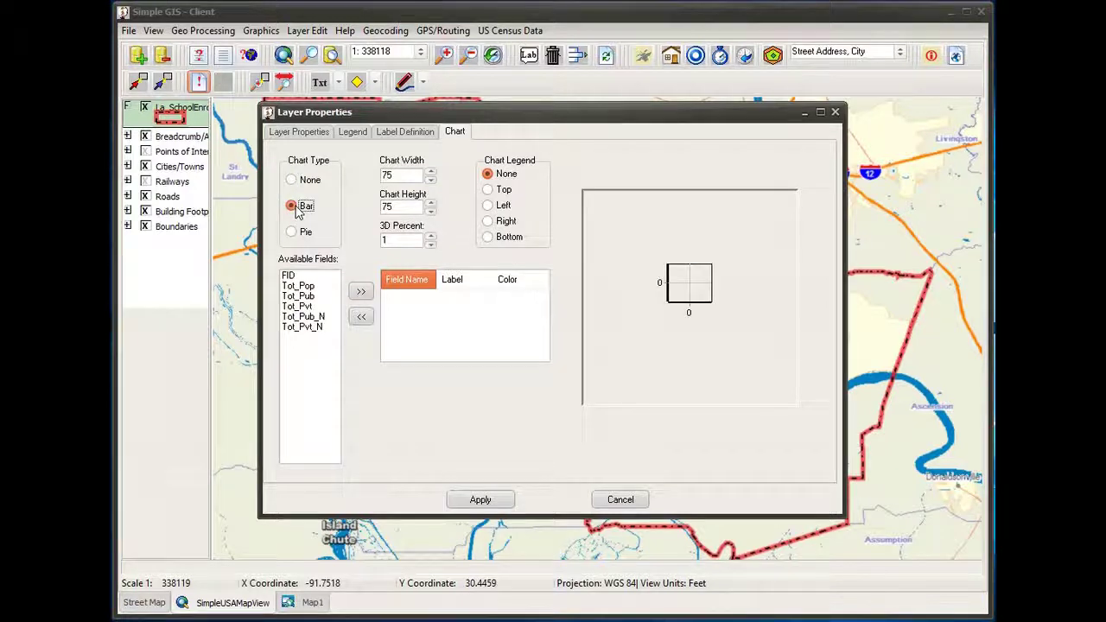
click(316, 316)
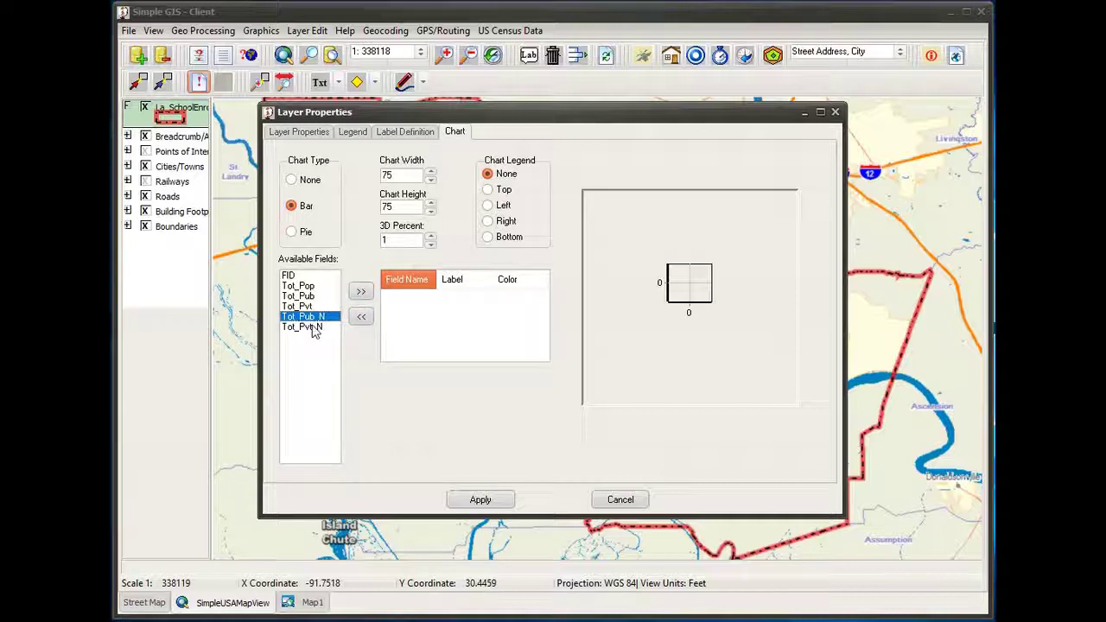
click(361, 293)
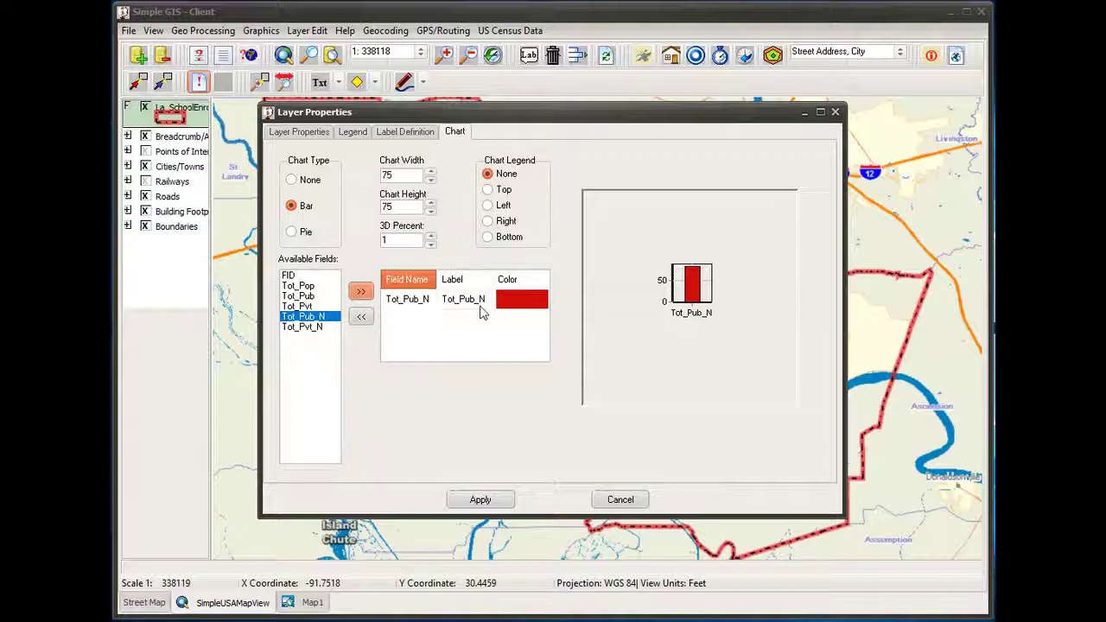
click(318, 328)
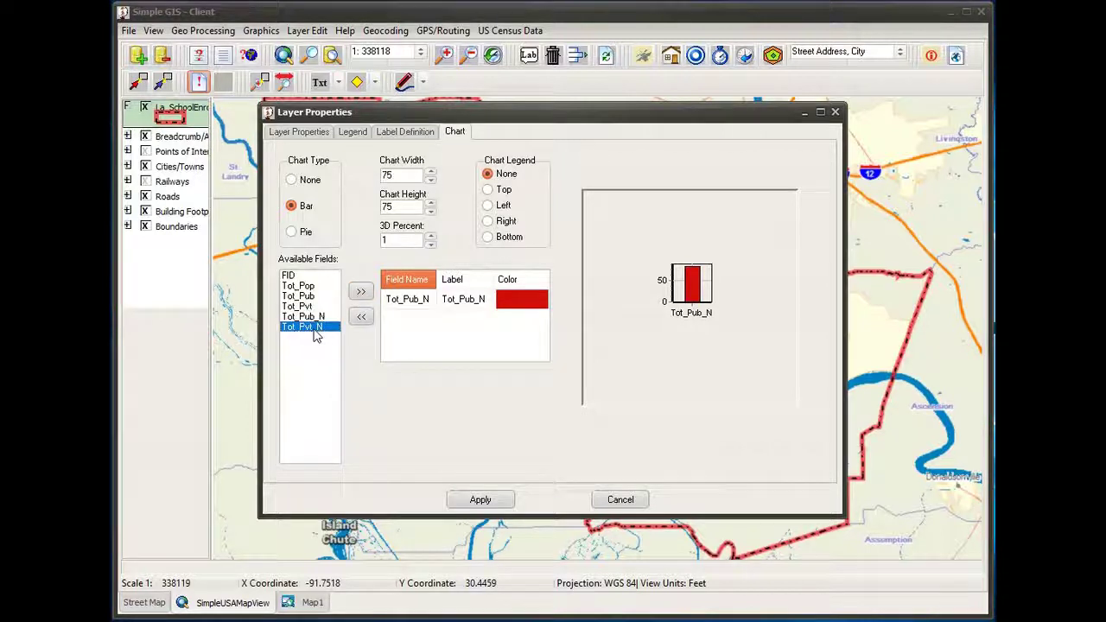
click(361, 292)
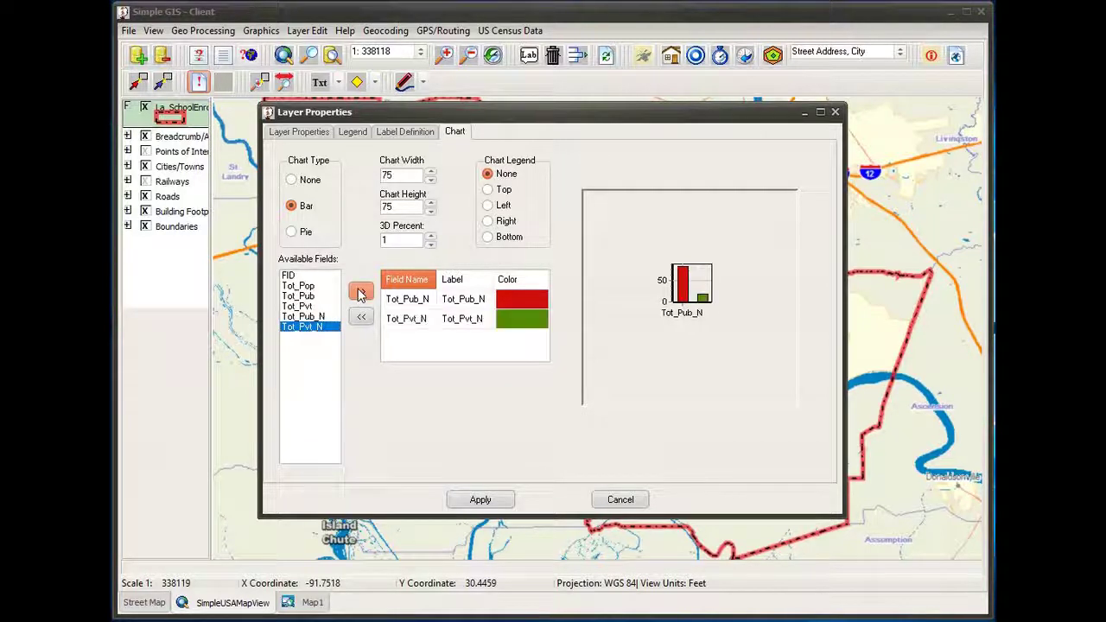
Step: Label the chart's Tot_Pub_N field "Public (%)" and its Tot_Pvt_N field "Private (%)"
click(473, 302)
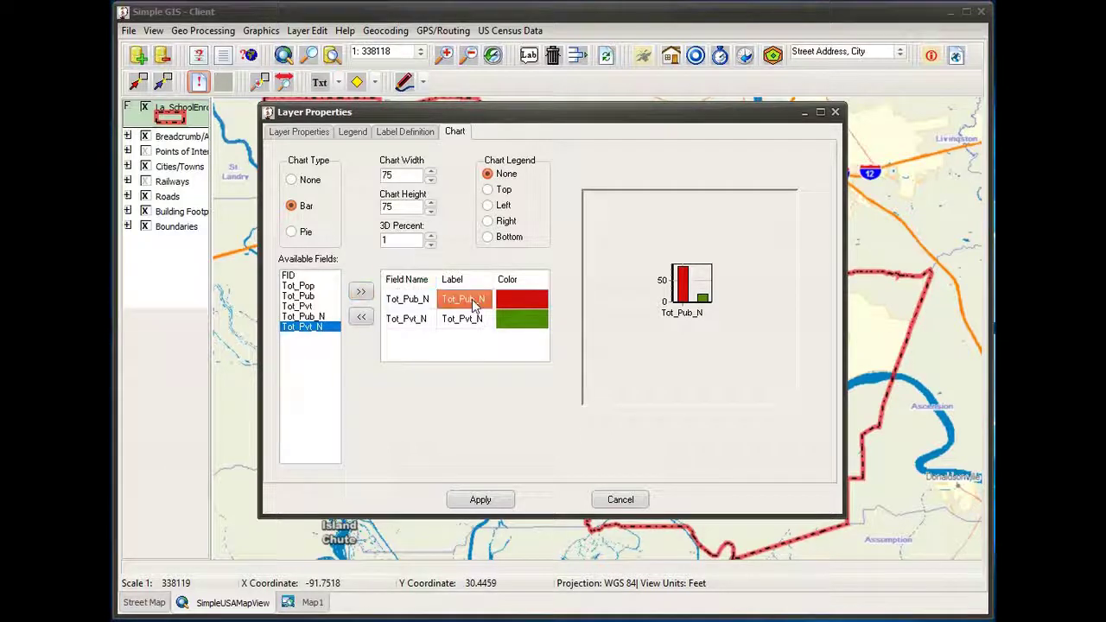
click(467, 303)
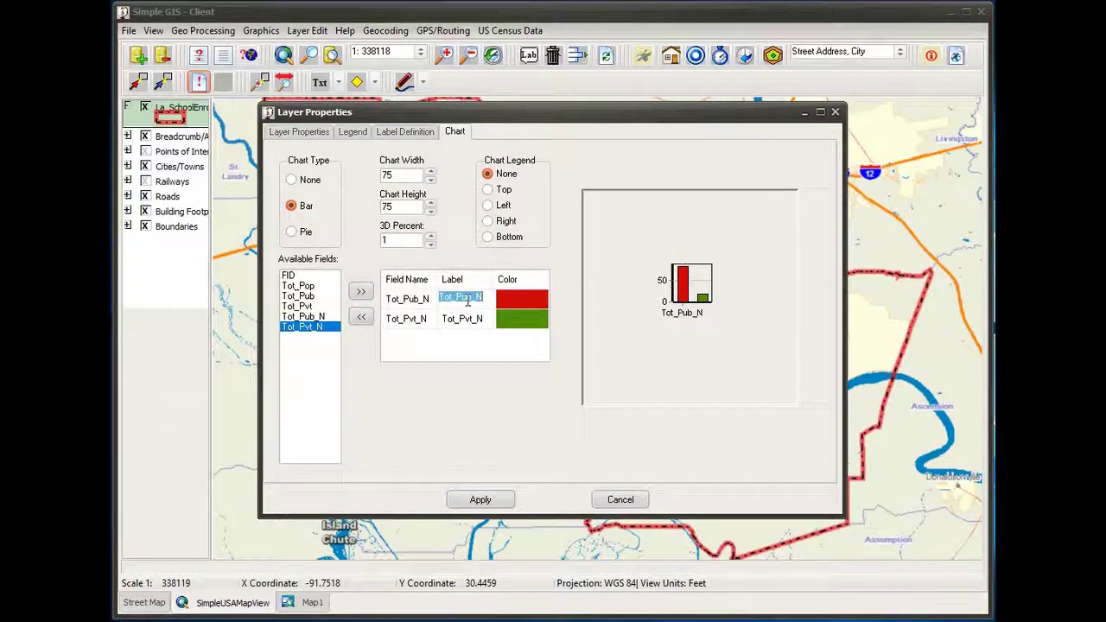
text(Publi)
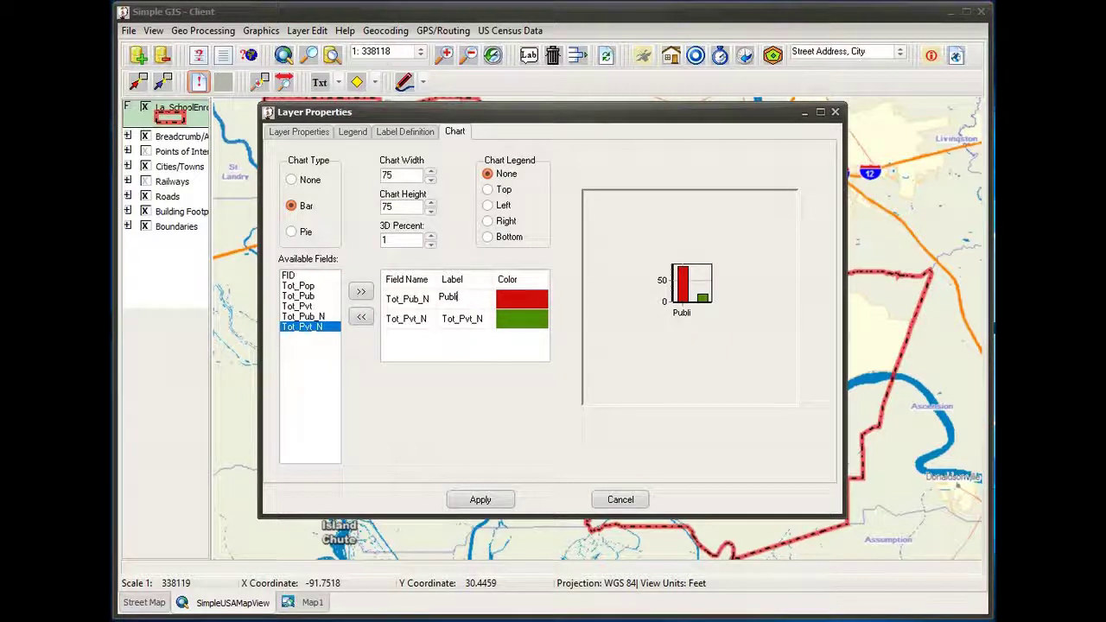
text(c ()
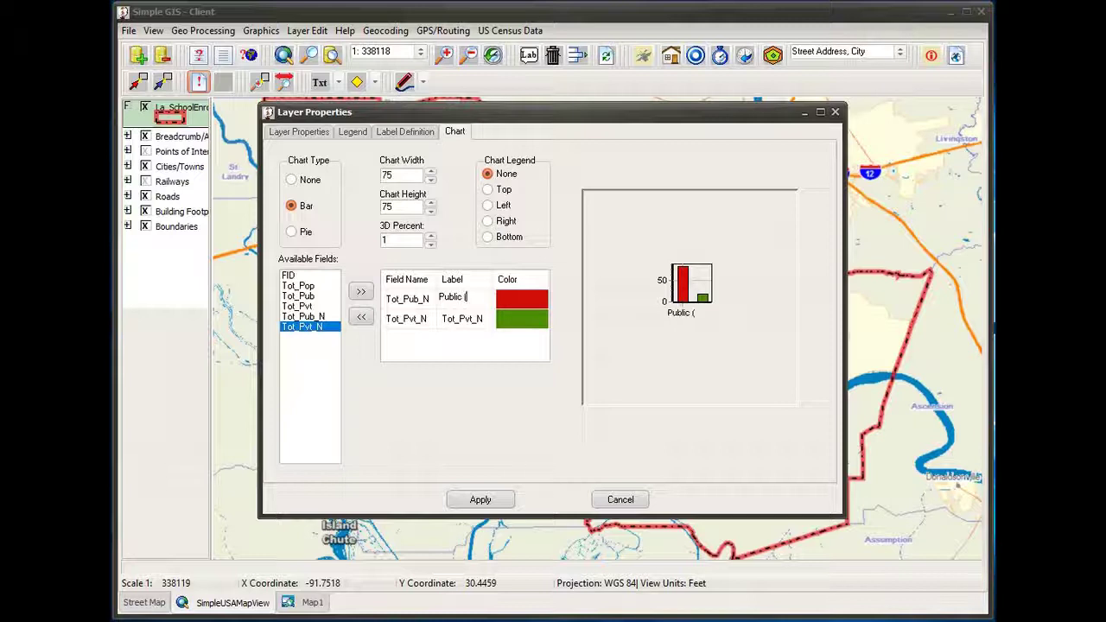
text(%))
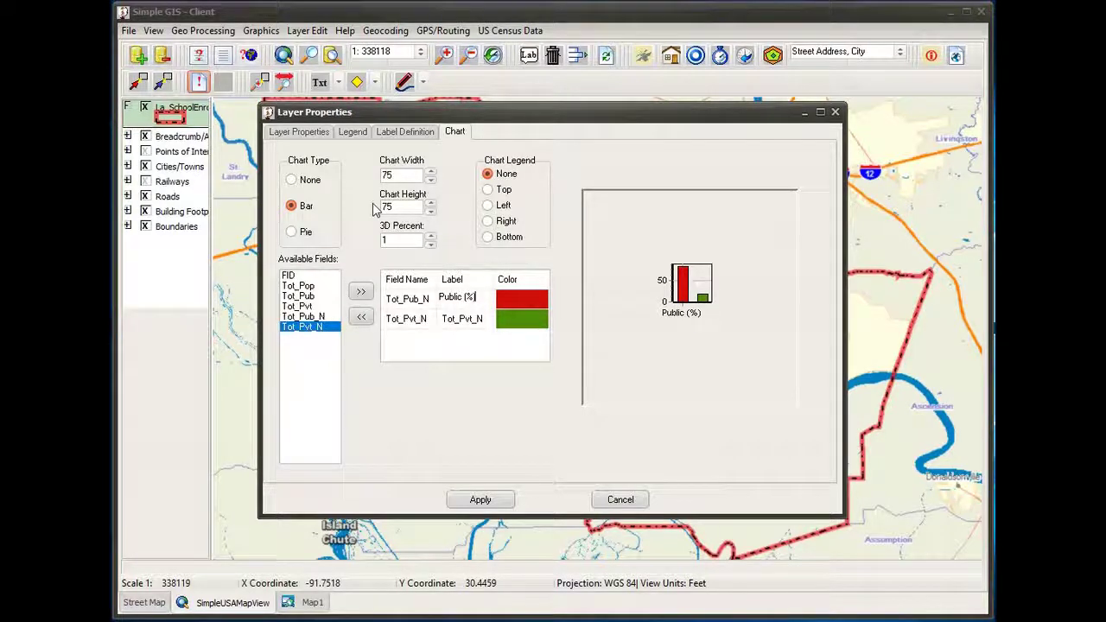
click(465, 323)
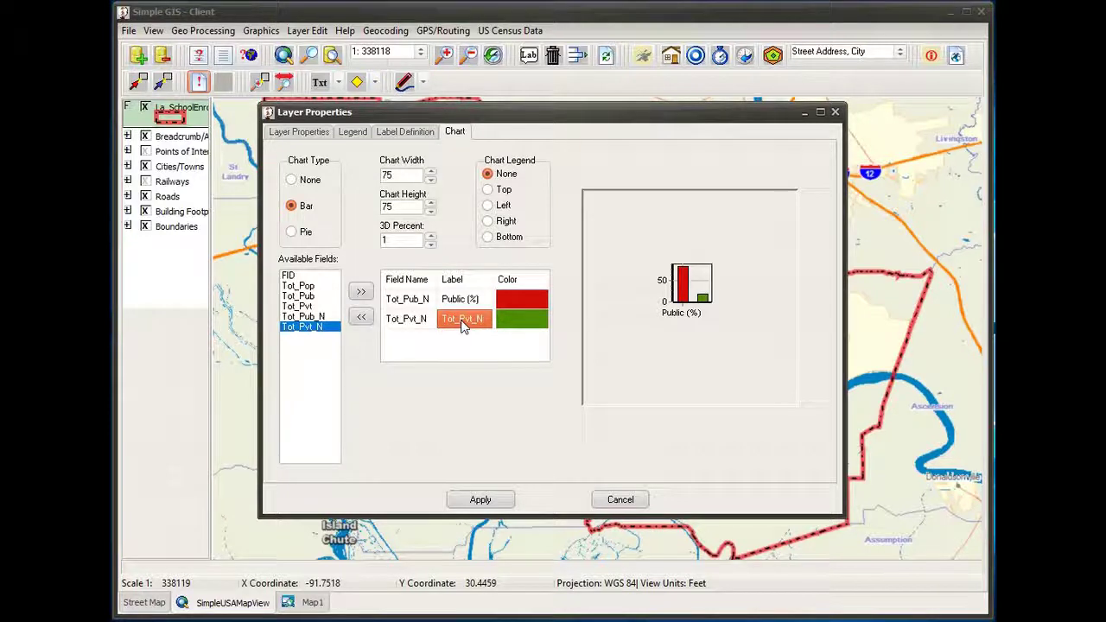
click(462, 323)
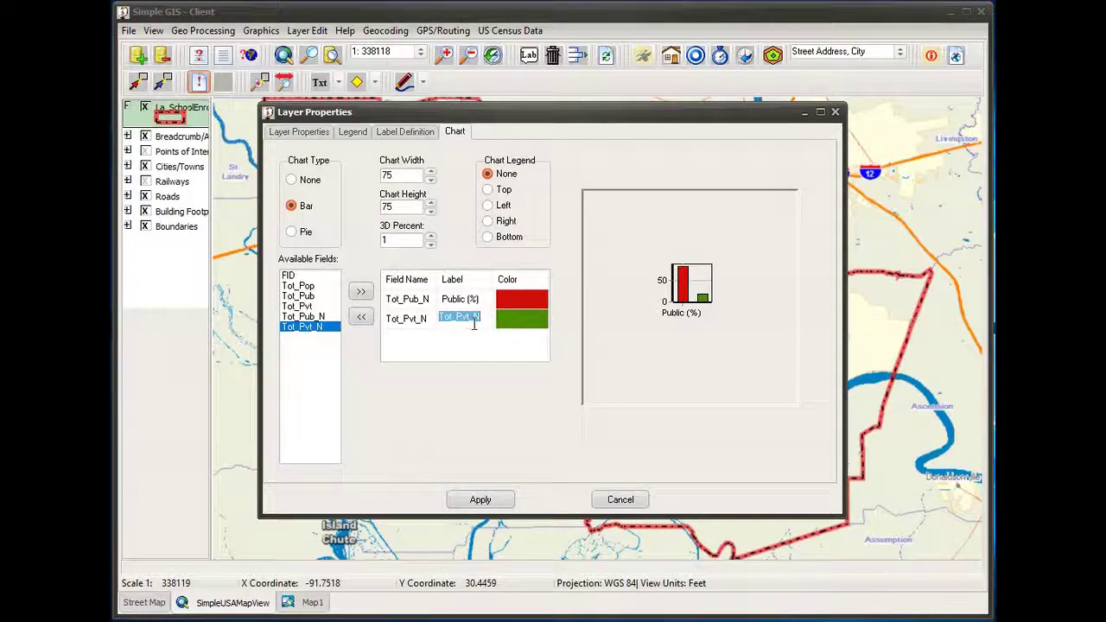
text(Private (%))
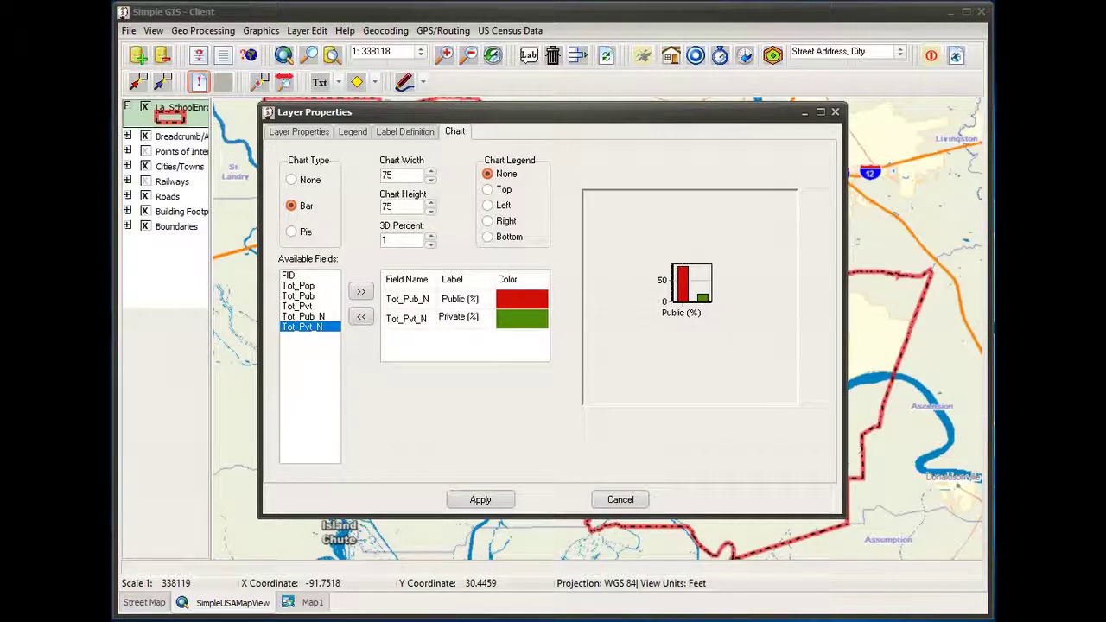
Step: Set both the chart width and the chart height to 150
click(412, 178)
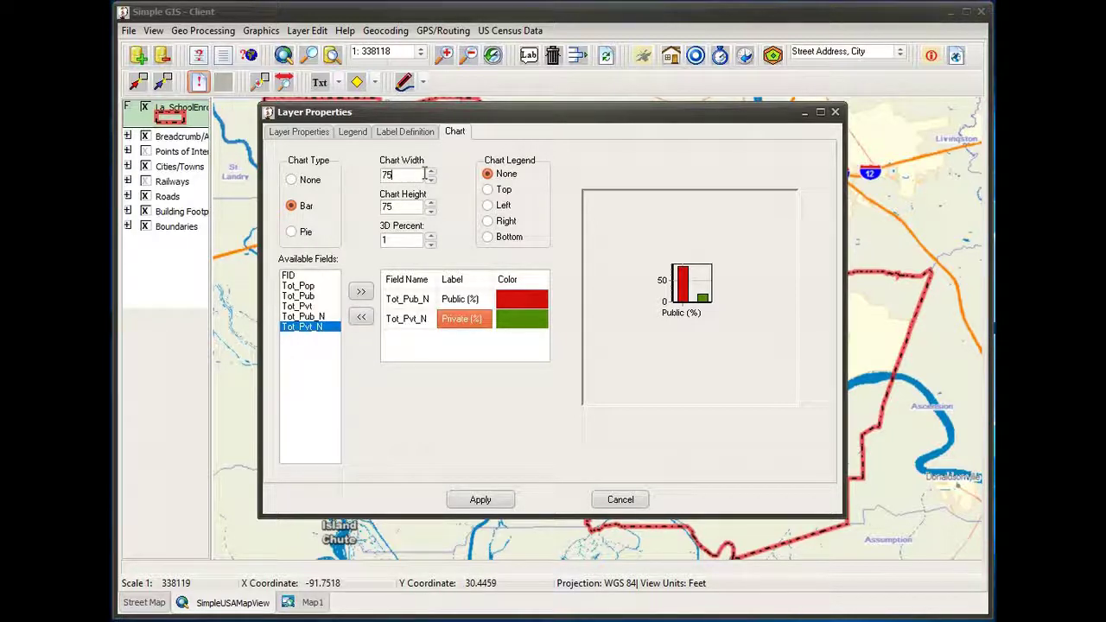
double_click(416, 173)
text(150)
click(400, 207)
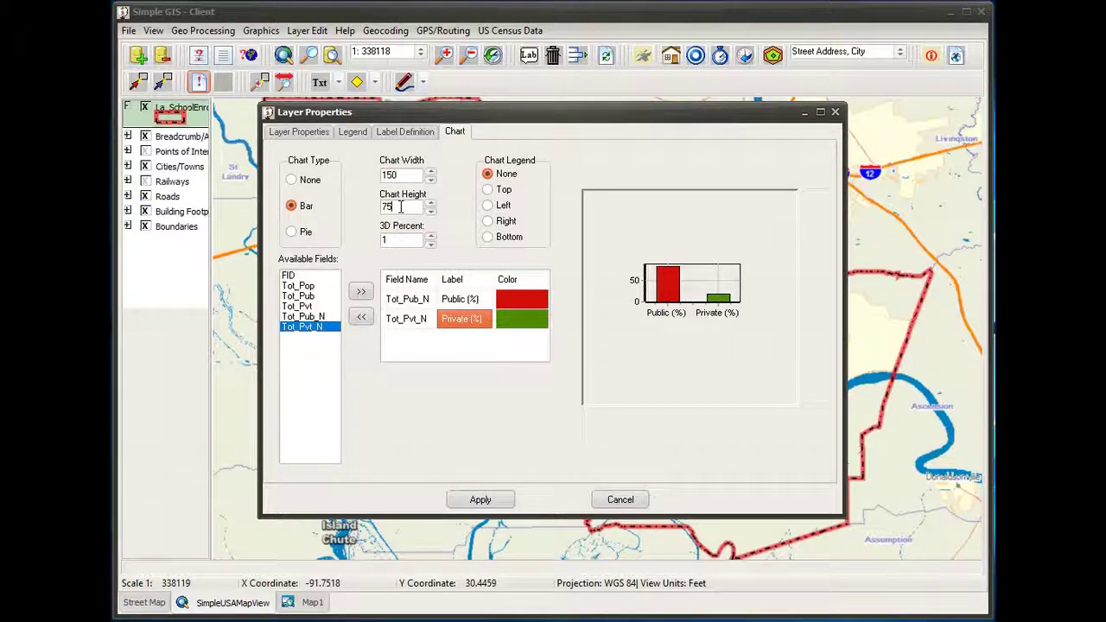
double_click(400, 206)
text(150)
Step: Set the chart's 3D percent to 75, place its legend at the bottom, and apply the chart to the summary layer
click(406, 239)
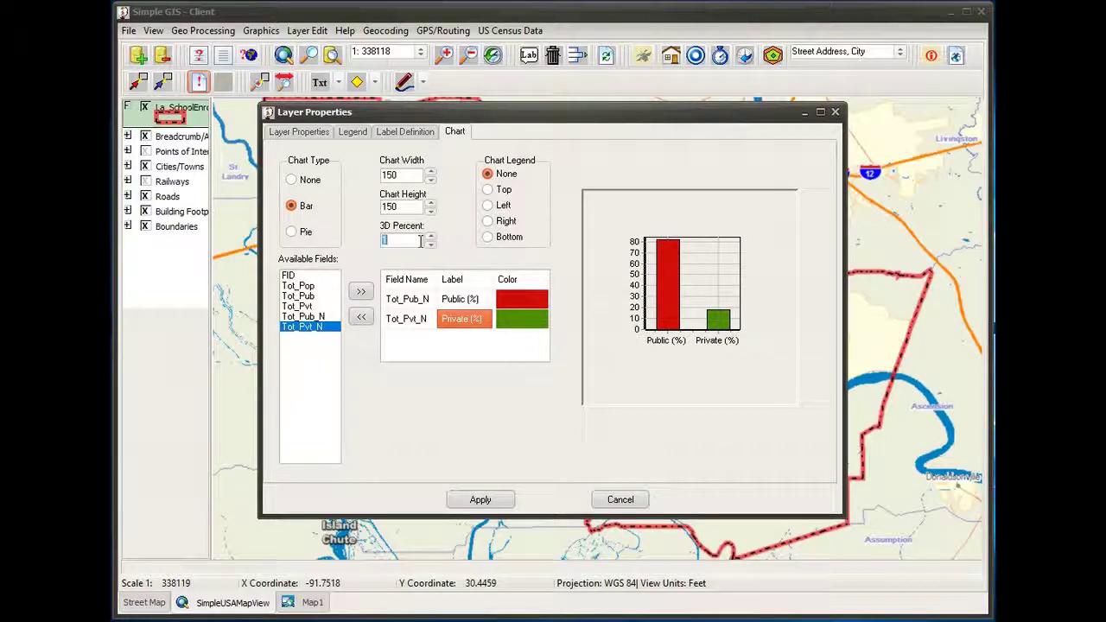
text(75)
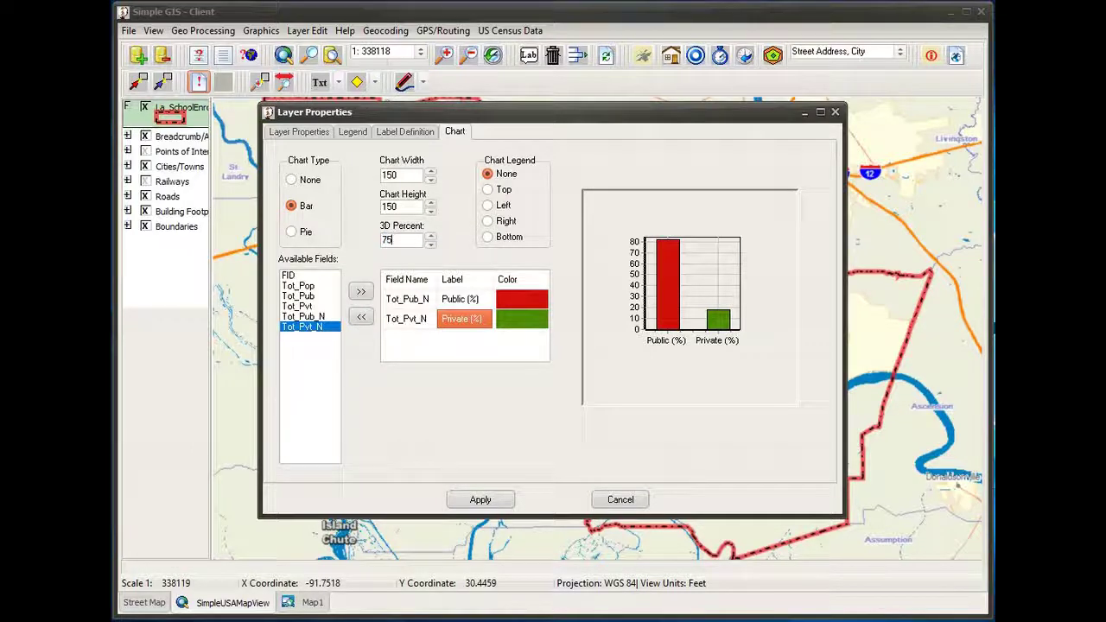
click(397, 207)
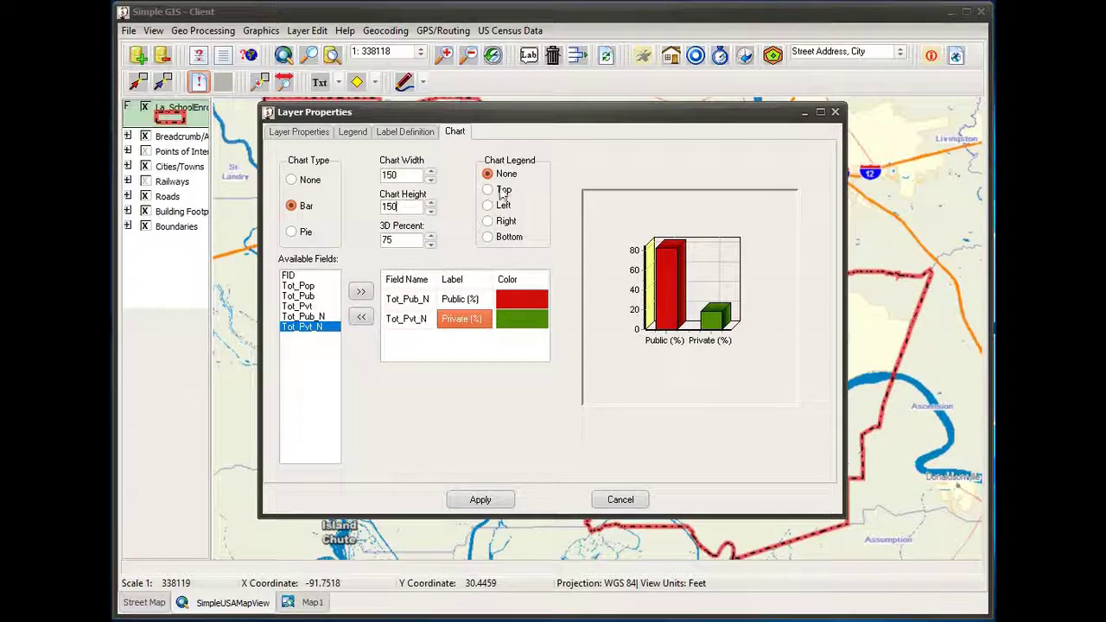
click(488, 238)
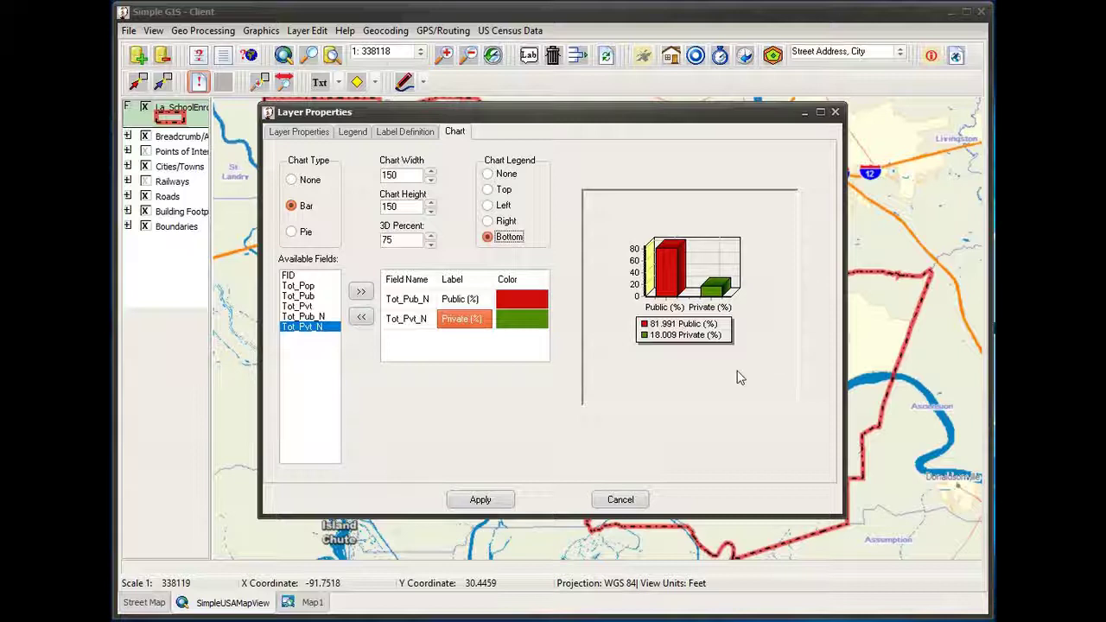
click(480, 500)
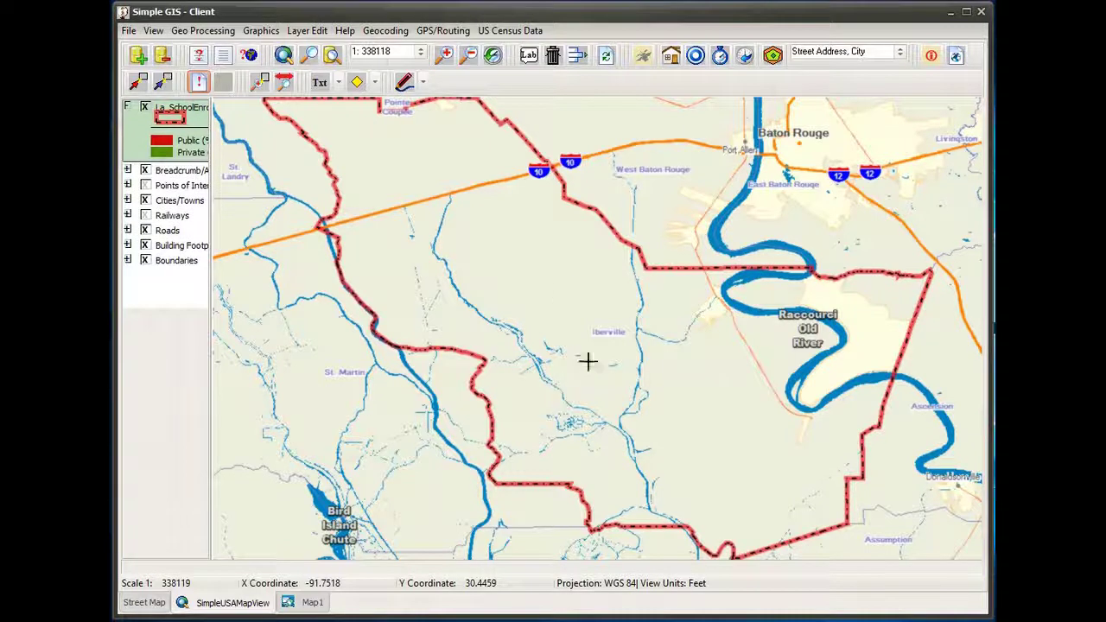
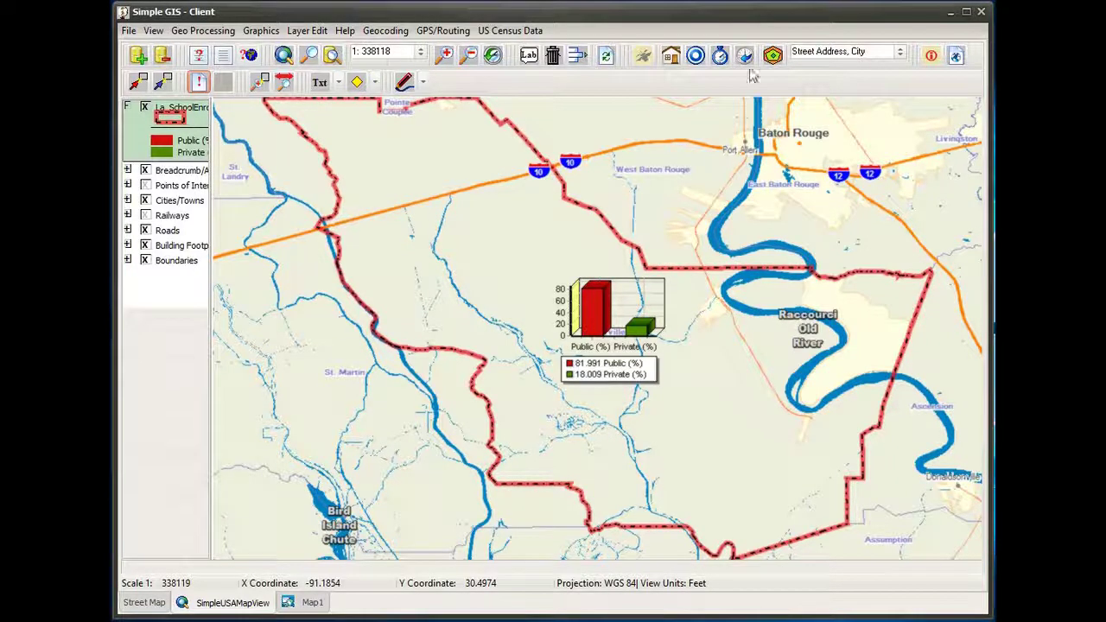
Step: Create a new map layout and set its left, right, top and bottom page margins to 0.25 inches
click(955, 57)
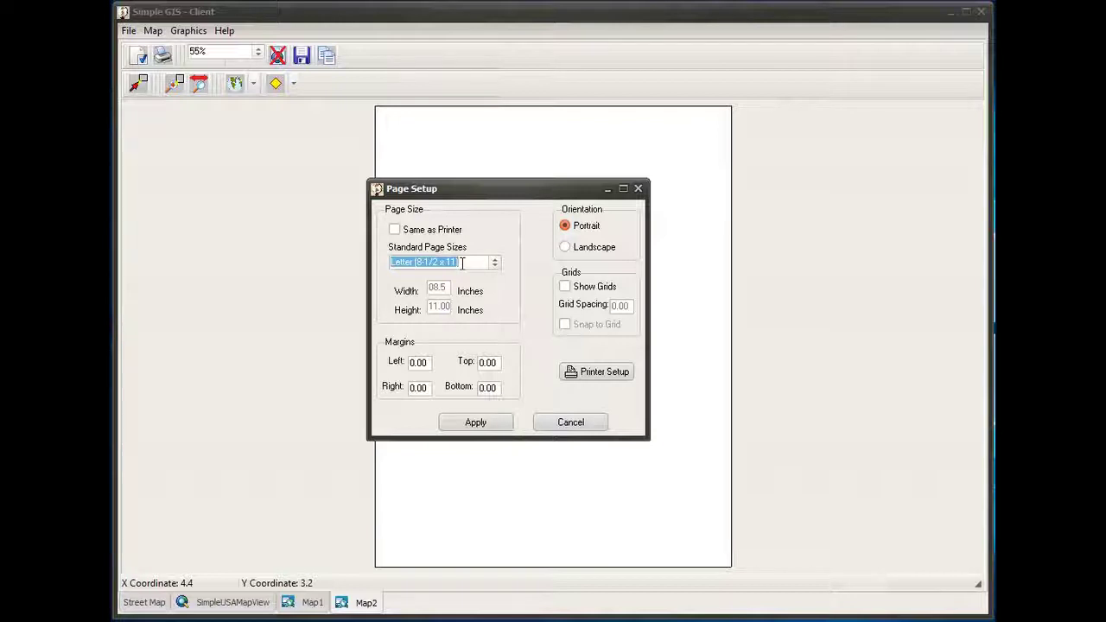
double_click(432, 363)
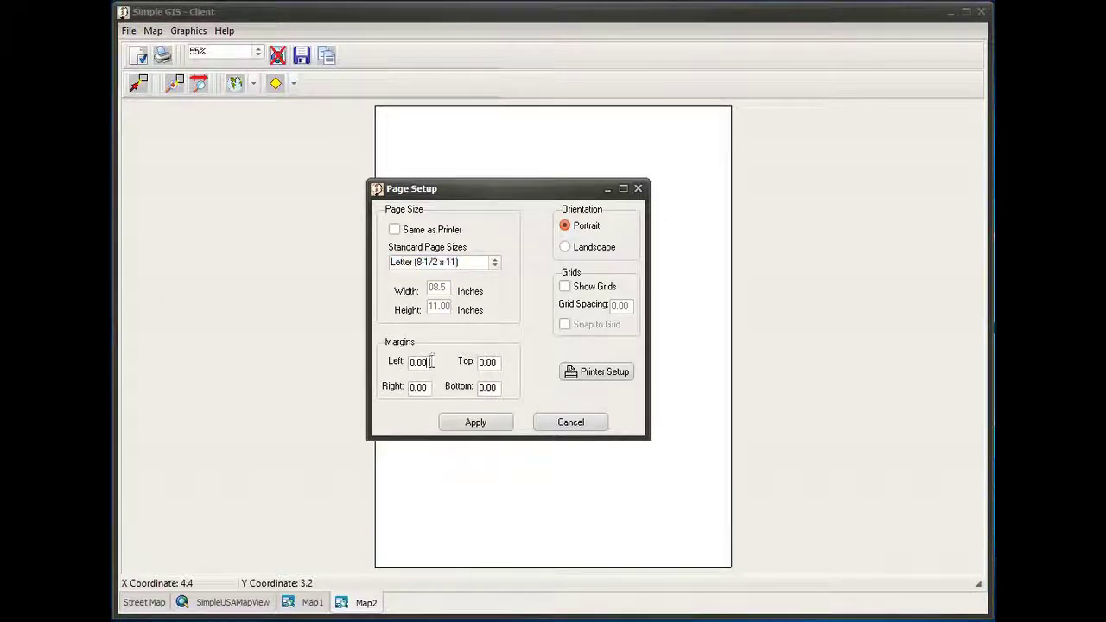
text(0.25)
double_click(426, 390)
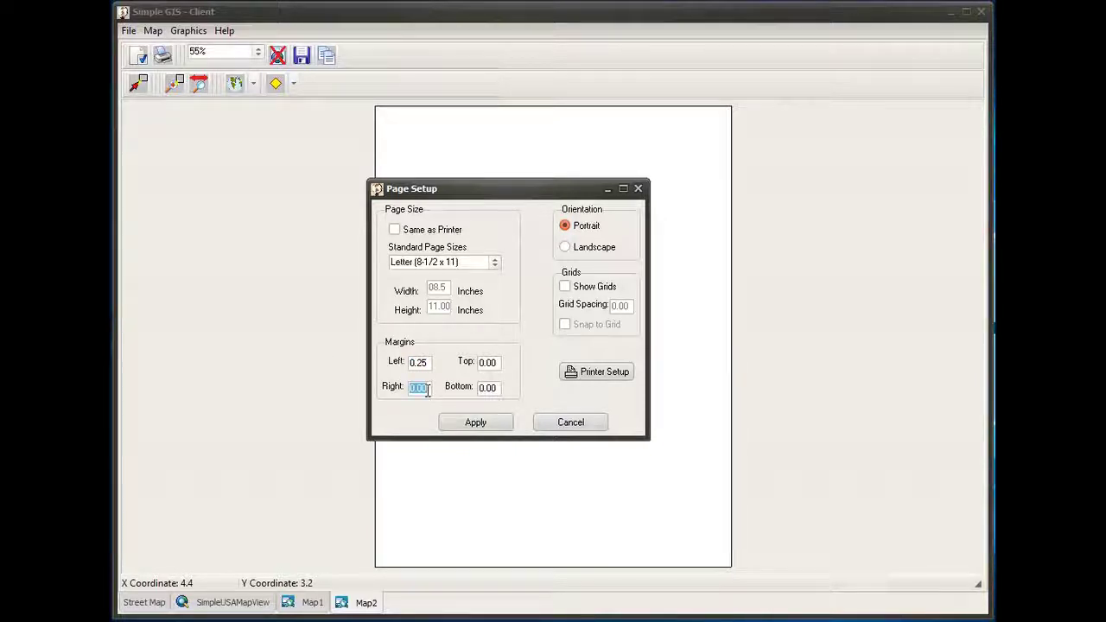
double_click(488, 363)
text(0.25)
double_click(497, 390)
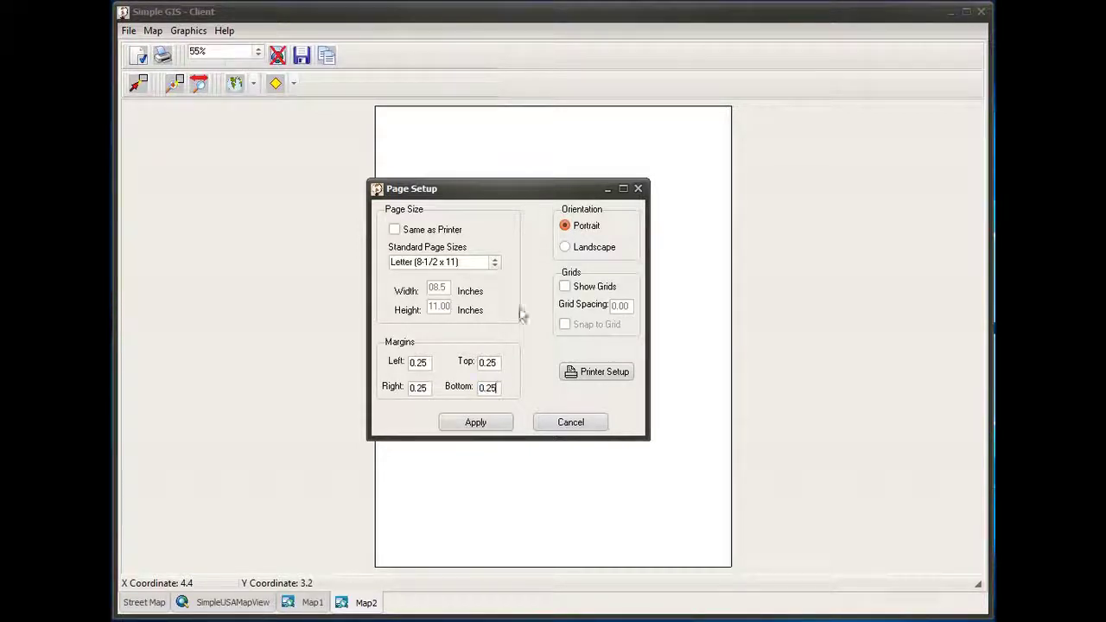
Step: Set the page to landscape, show a grid with 0.25 spacing, enable snapping to it, and apply the page setup
click(564, 248)
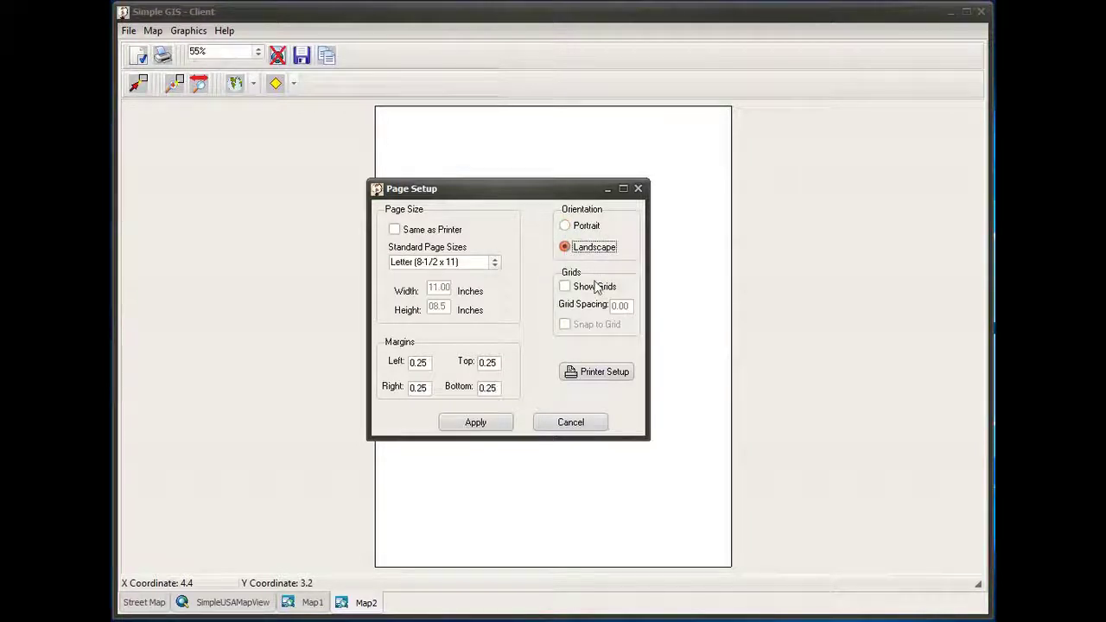
click(566, 287)
key(Tab)
text(0.25)
click(565, 325)
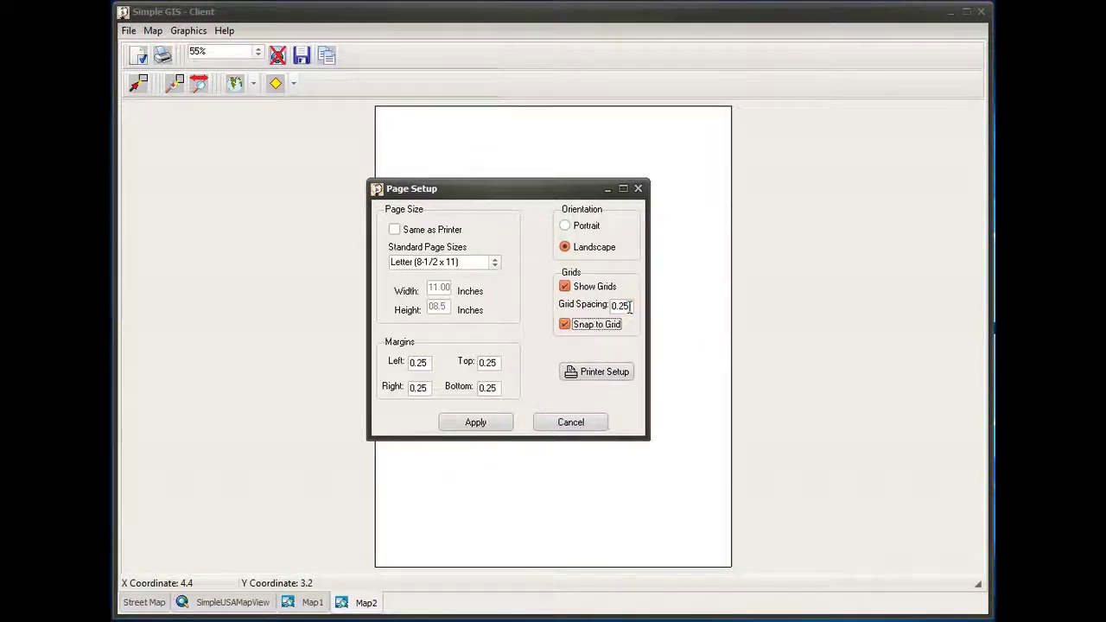
click(475, 423)
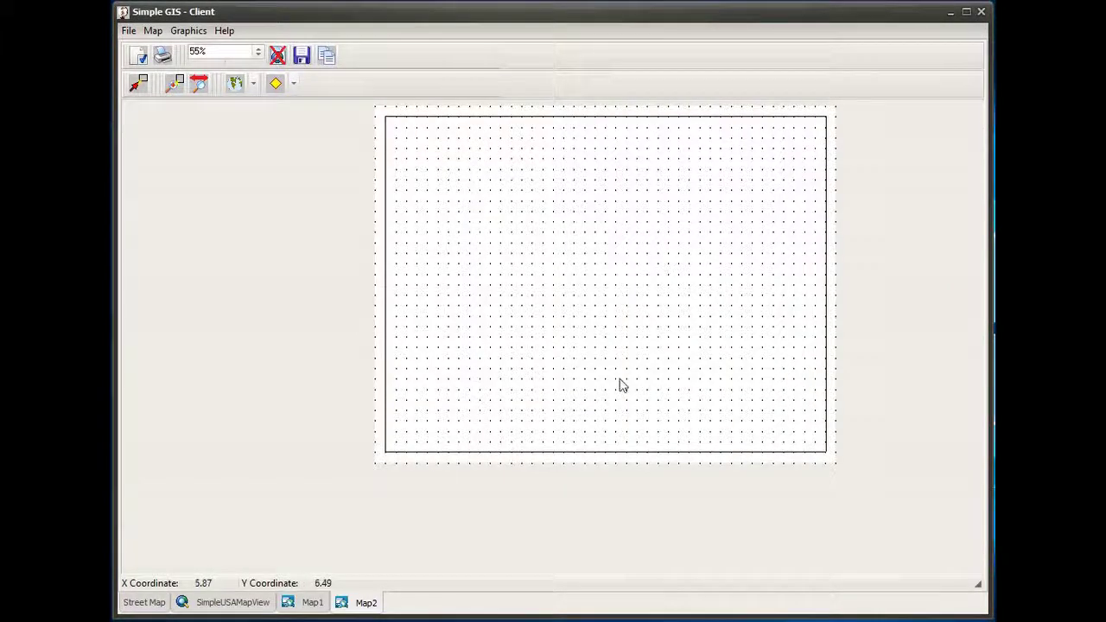
Step: Add an 8 by 8 inch viewport from the page's upper-left margin corner and link it to the SimpleUSAMapView data view
click(256, 54)
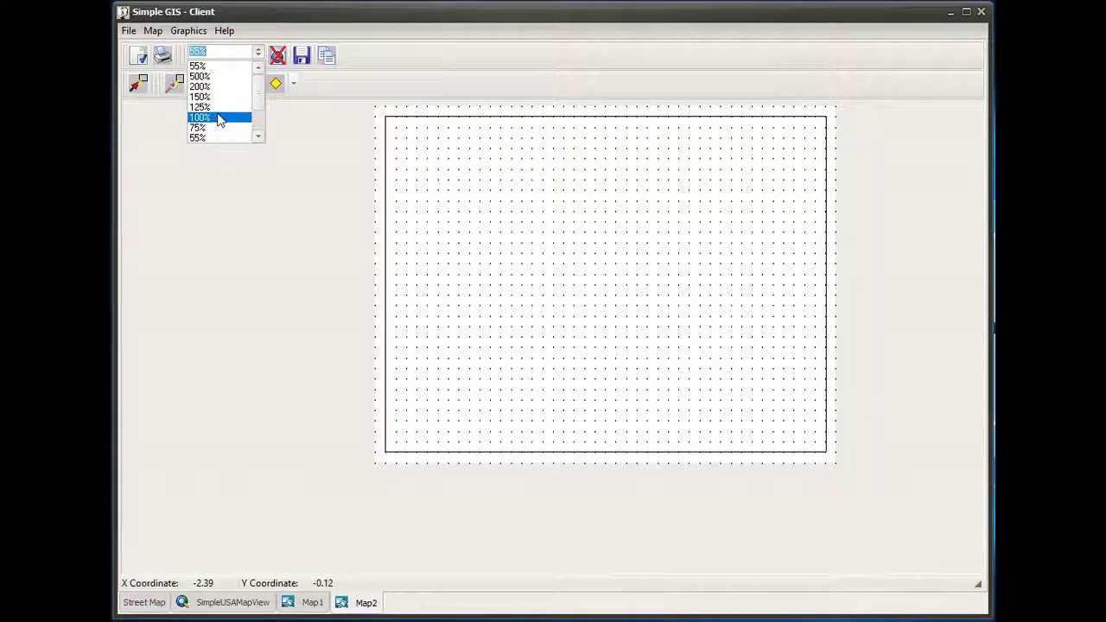
scroll(220, 121, down, 2)
click(239, 138)
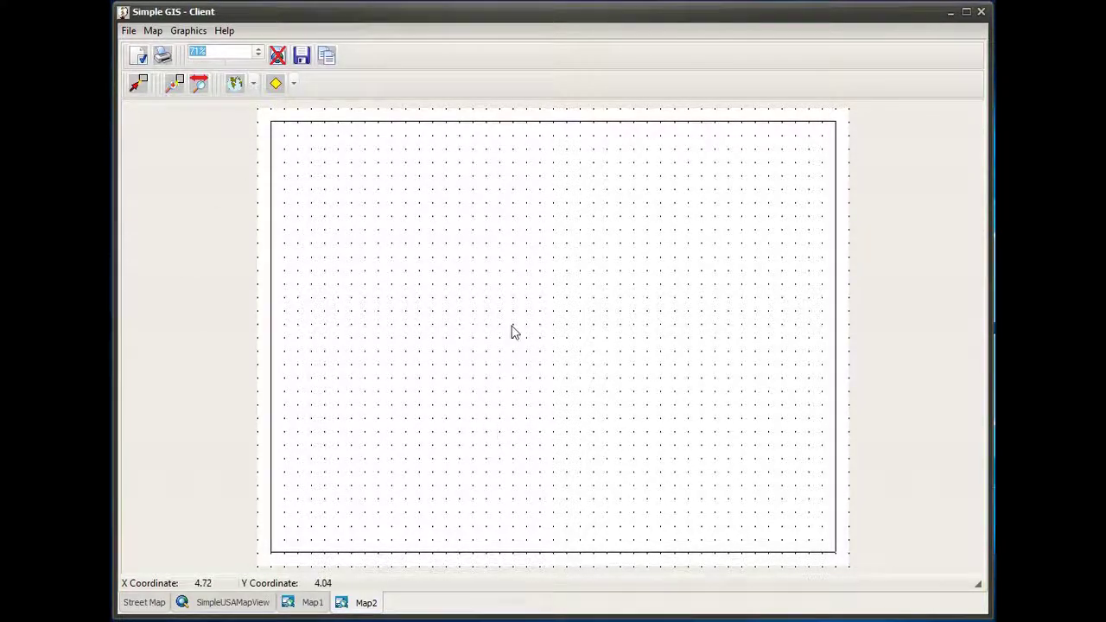
click(253, 83)
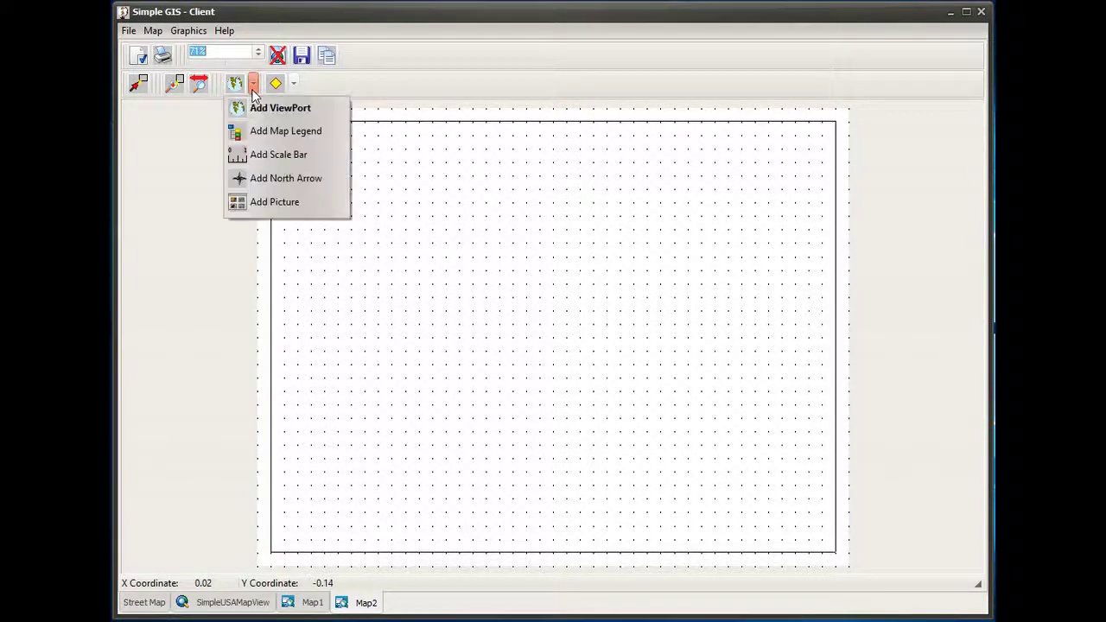
click(287, 114)
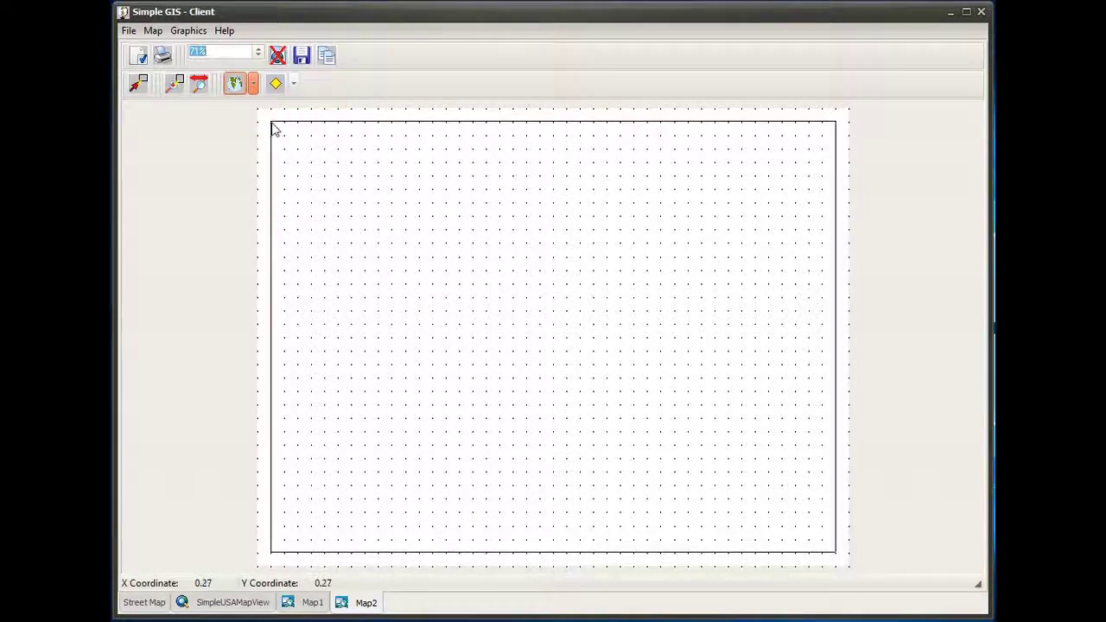
drag(273, 128, 704, 558)
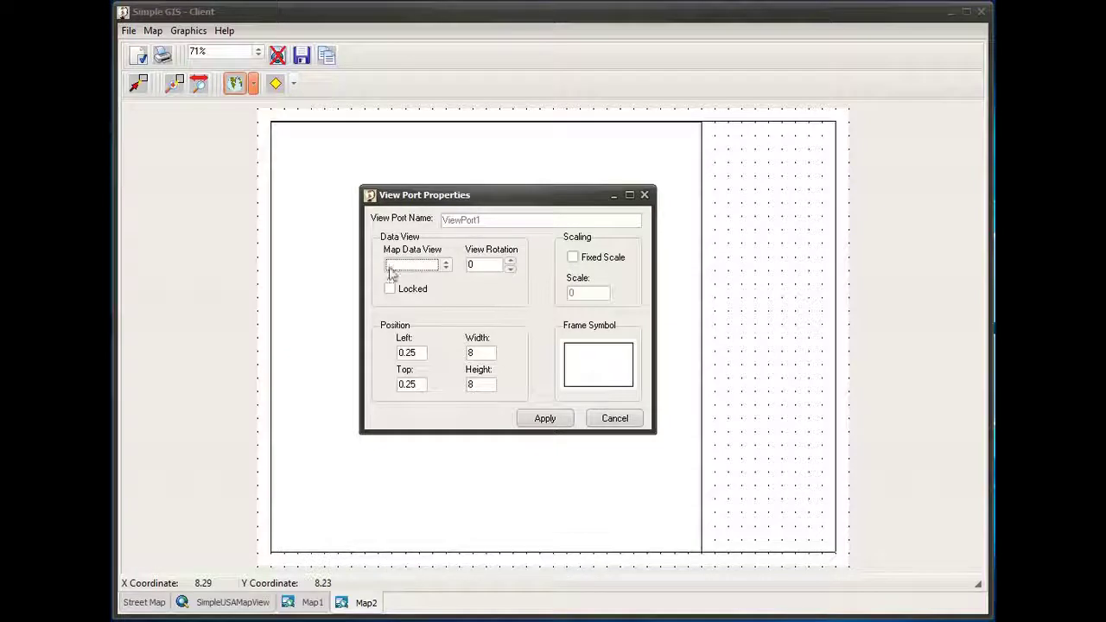
click(446, 265)
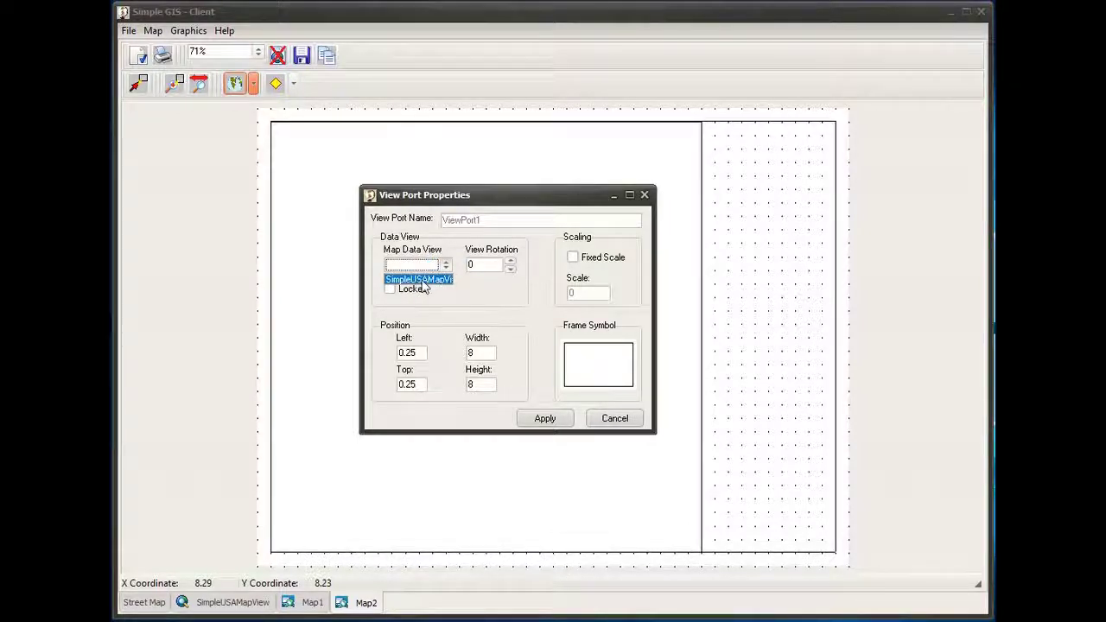
click(422, 281)
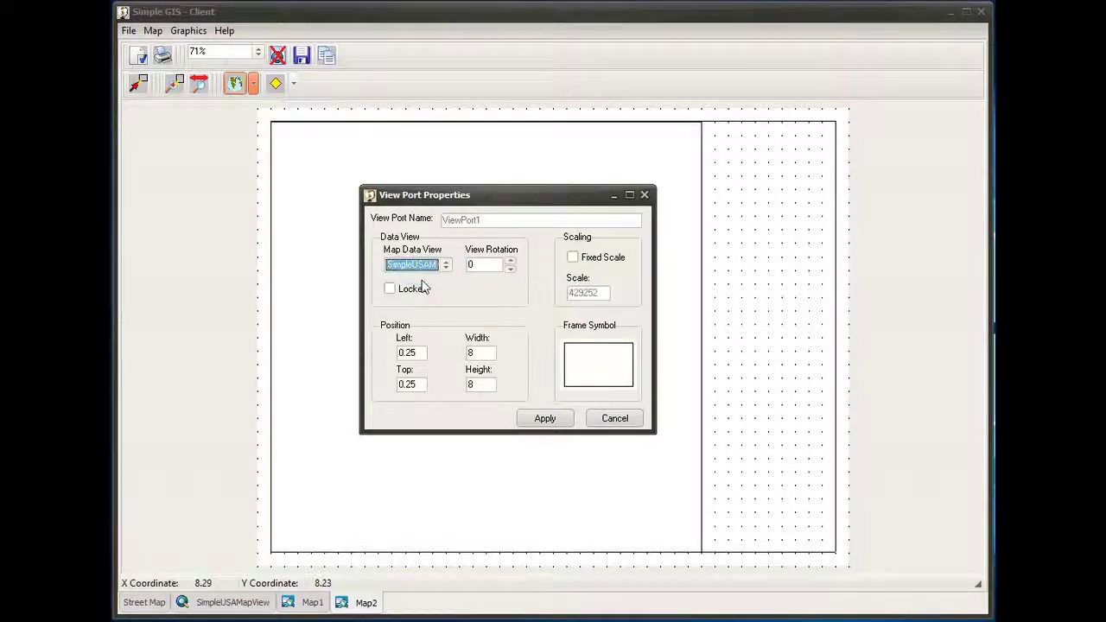
click(544, 416)
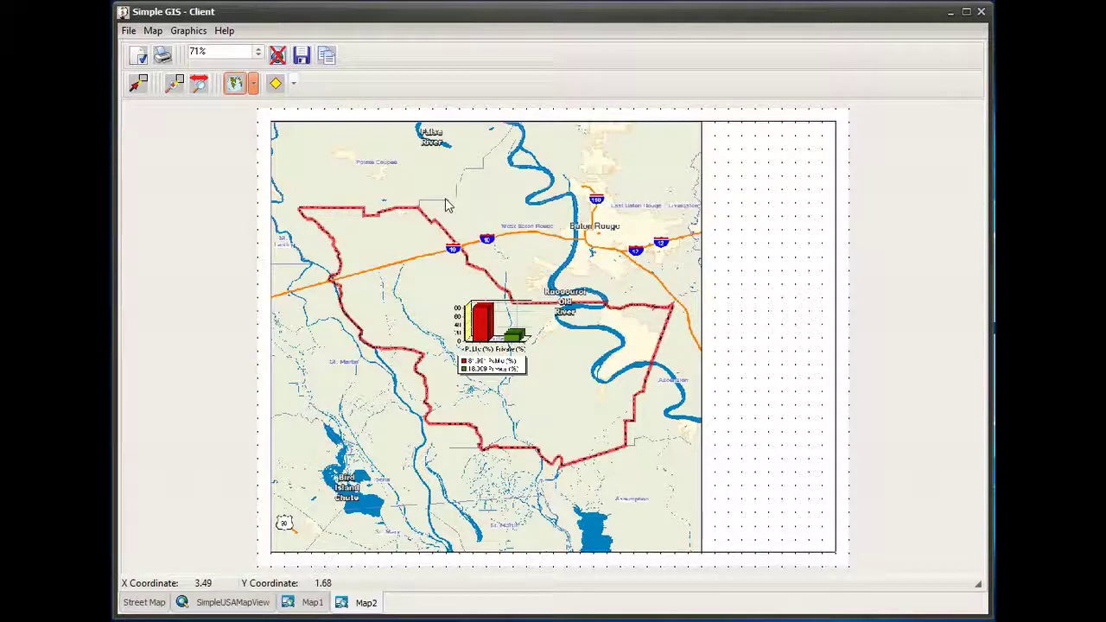
Step: Examine the layout page as a whole, checking the viewport's map detail and the blank area beside it
click(278, 58)
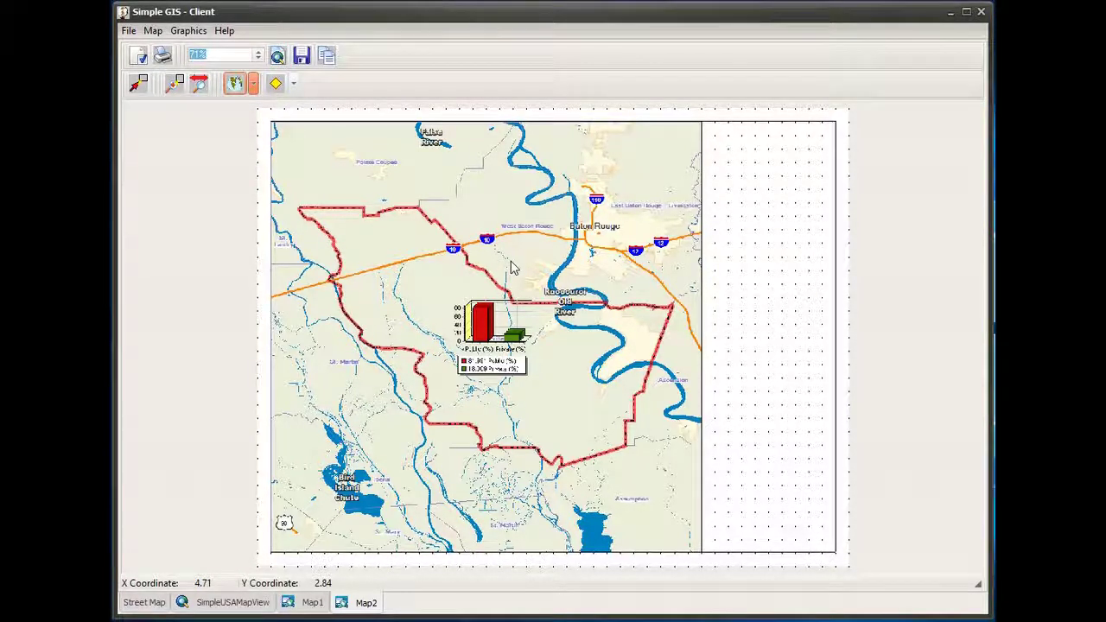
click(200, 91)
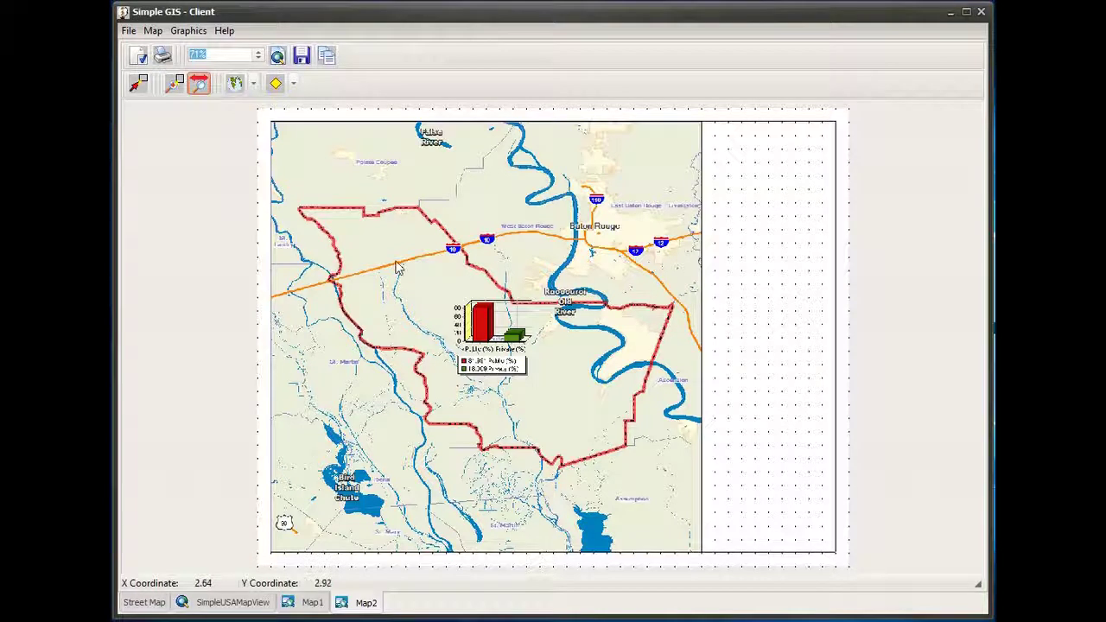
click(277, 58)
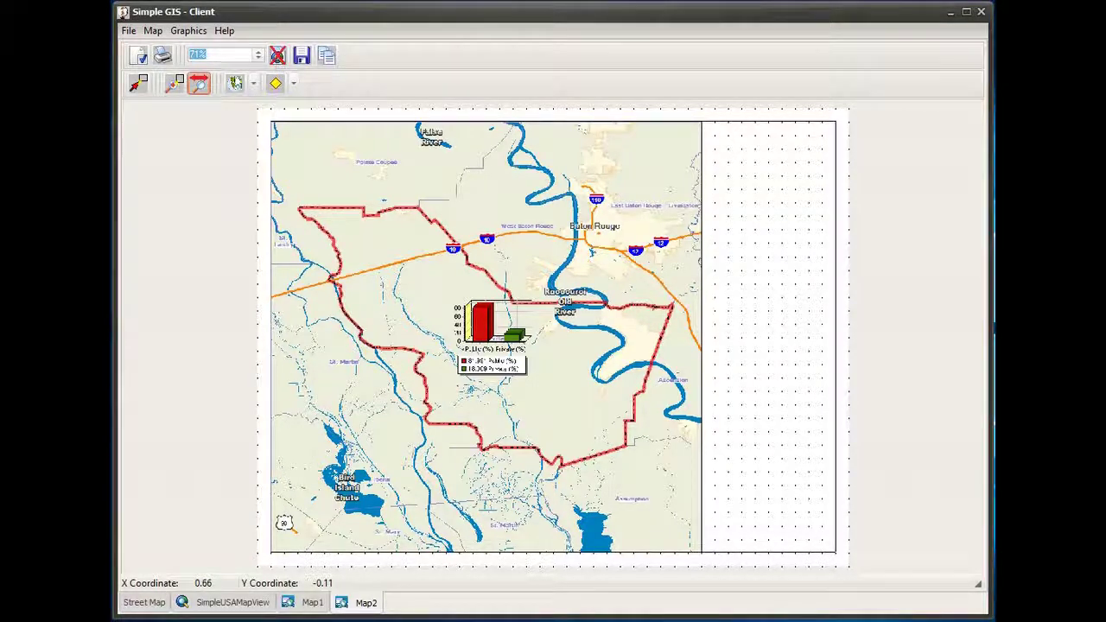
drag(743, 424, 830, 400)
drag(867, 302, 785, 412)
click(174, 82)
drag(581, 240, 720, 377)
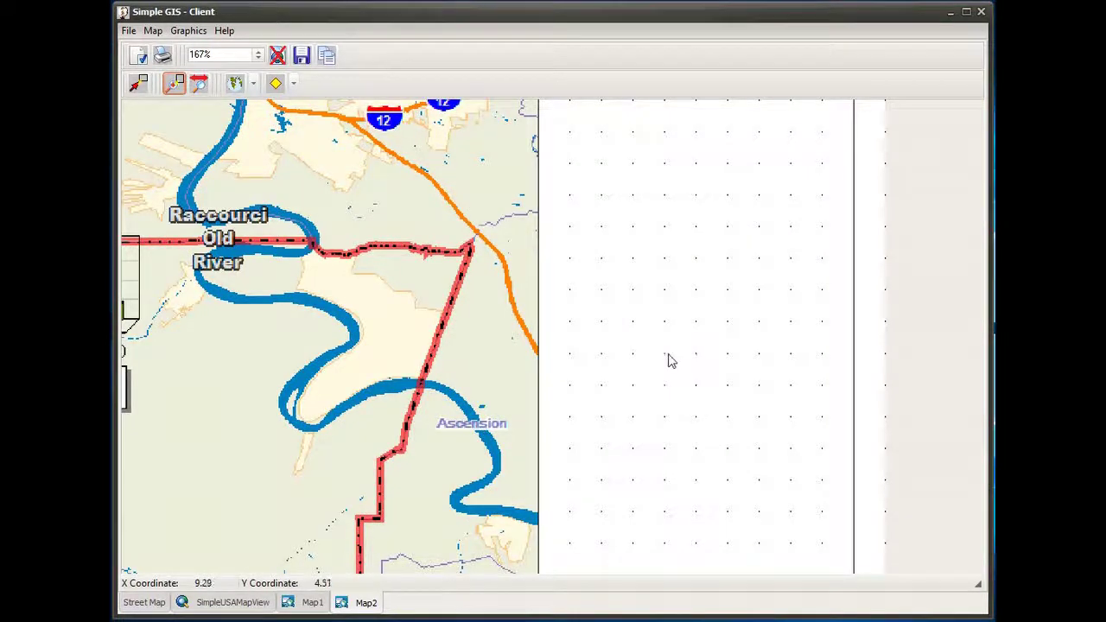
scroll(666, 360, down, 5)
scroll(553, 437, down, 1)
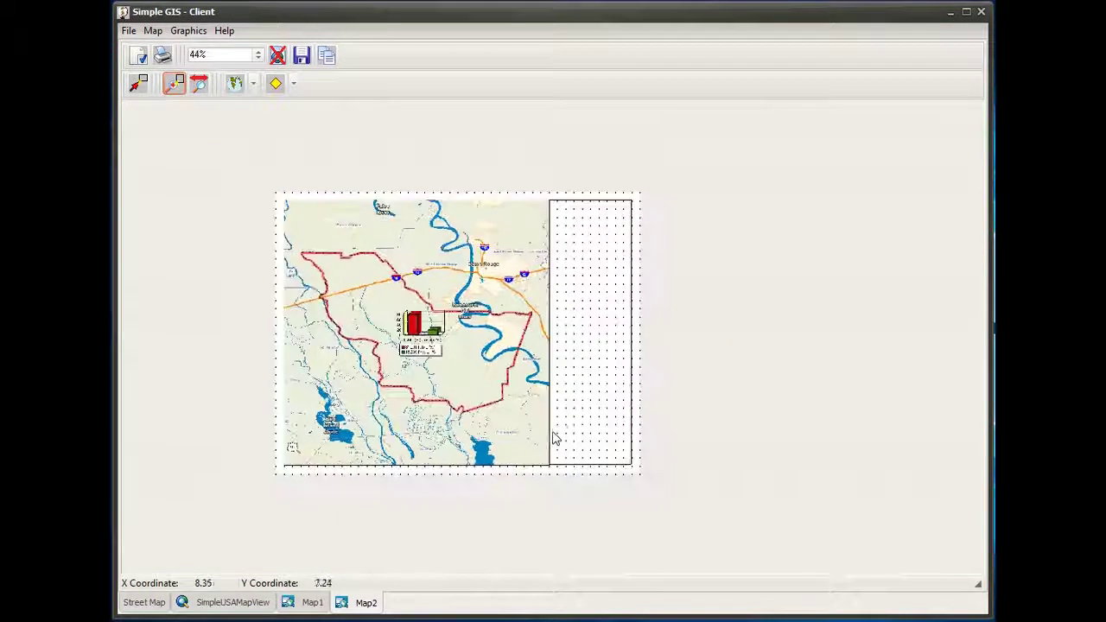
scroll(564, 418, down, 1)
scroll(617, 425, up, 4)
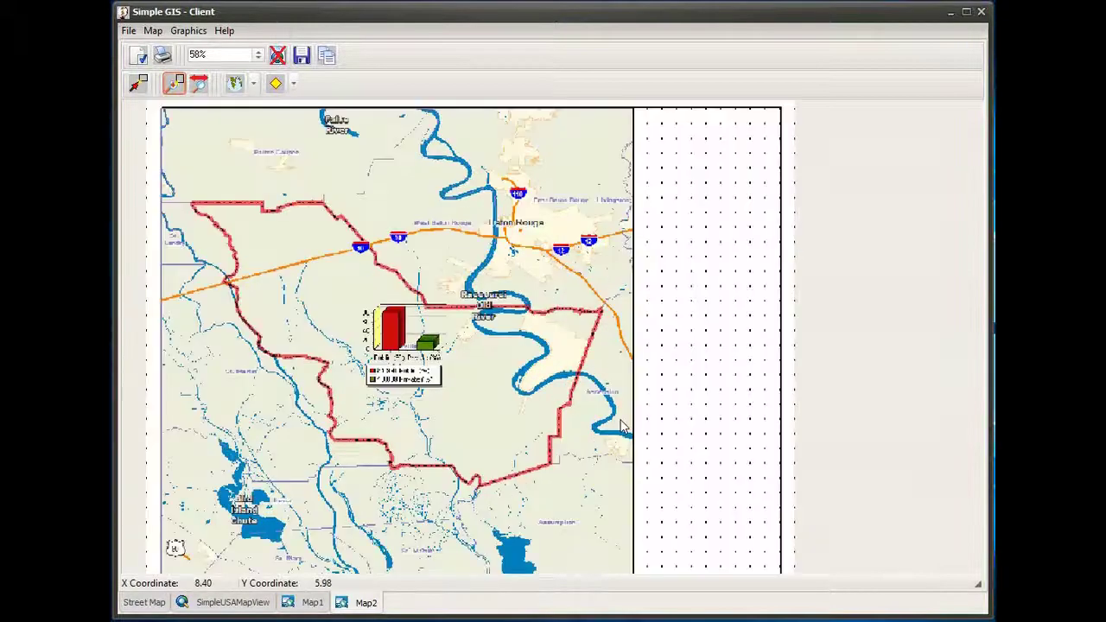
scroll(654, 437, down, 2)
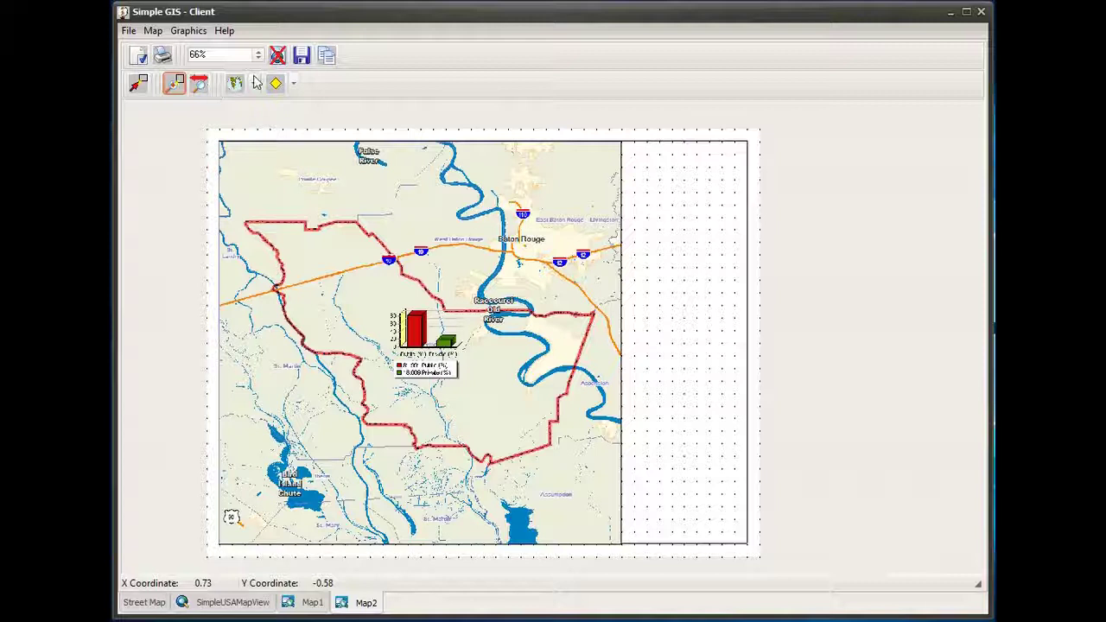
Step: Rescale and recentre the map inside the viewport so the whole Iberville outline and its chart fit within the frame
click(276, 57)
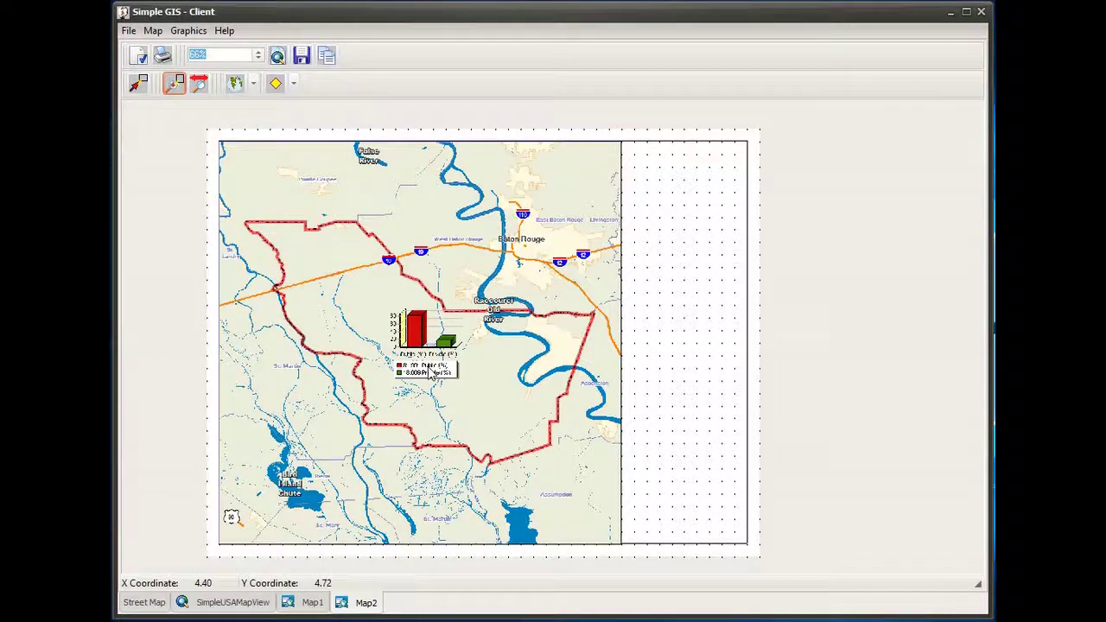
scroll(429, 372, up, 1)
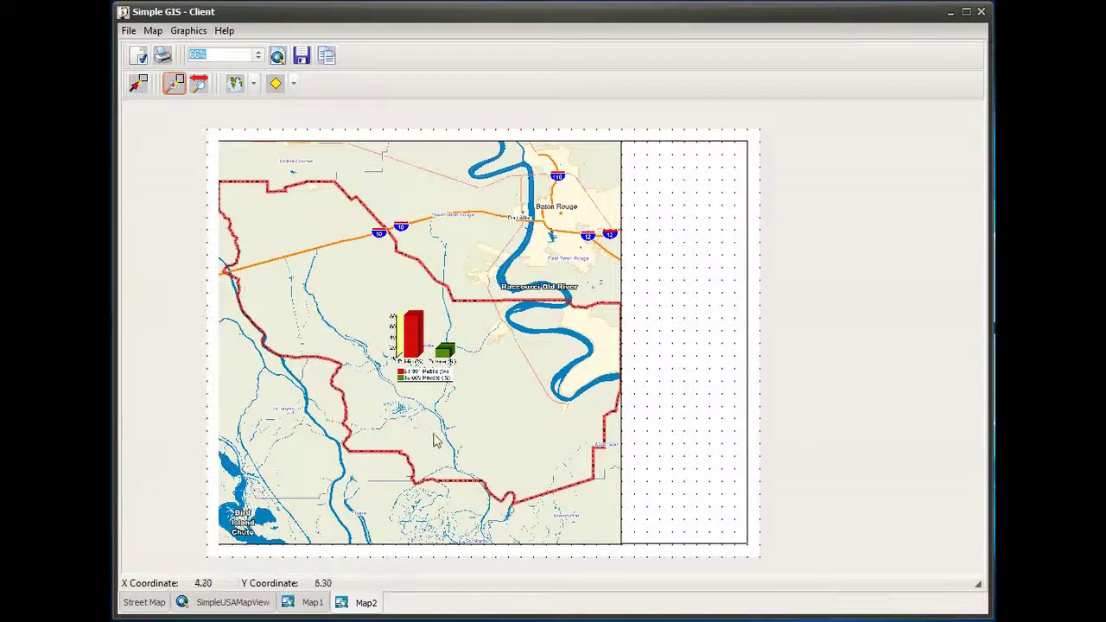
click(391, 393)
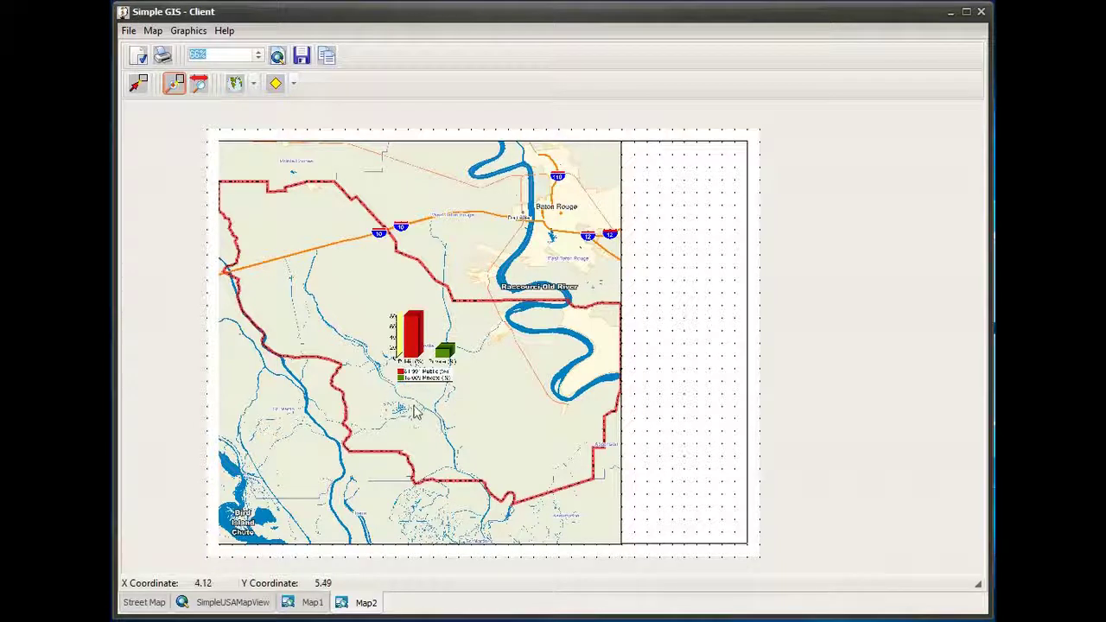
click(450, 421)
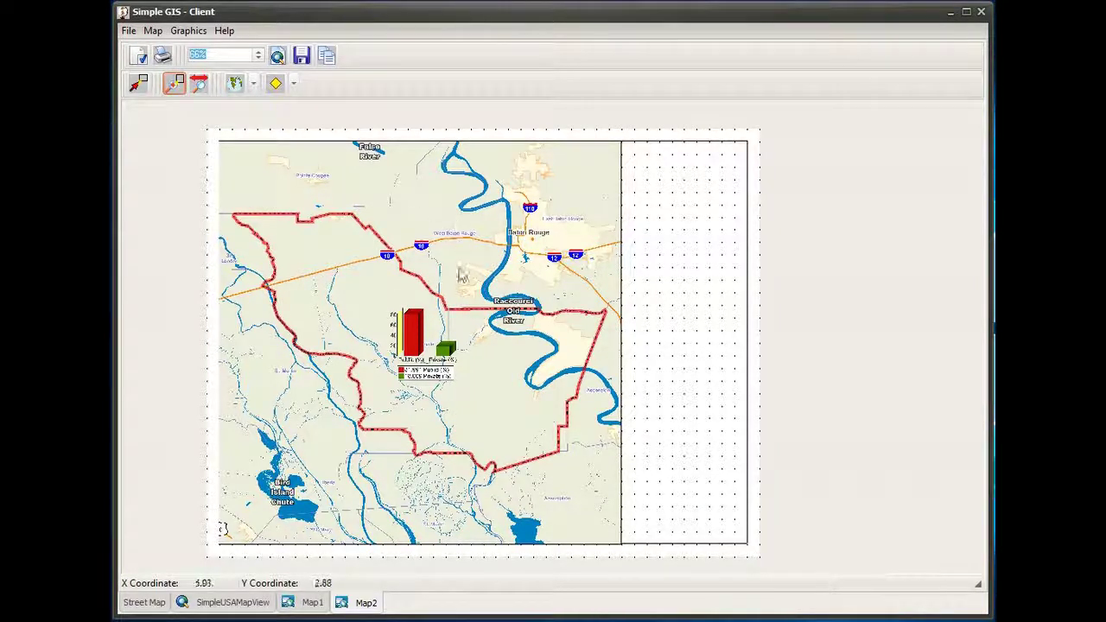
click(199, 83)
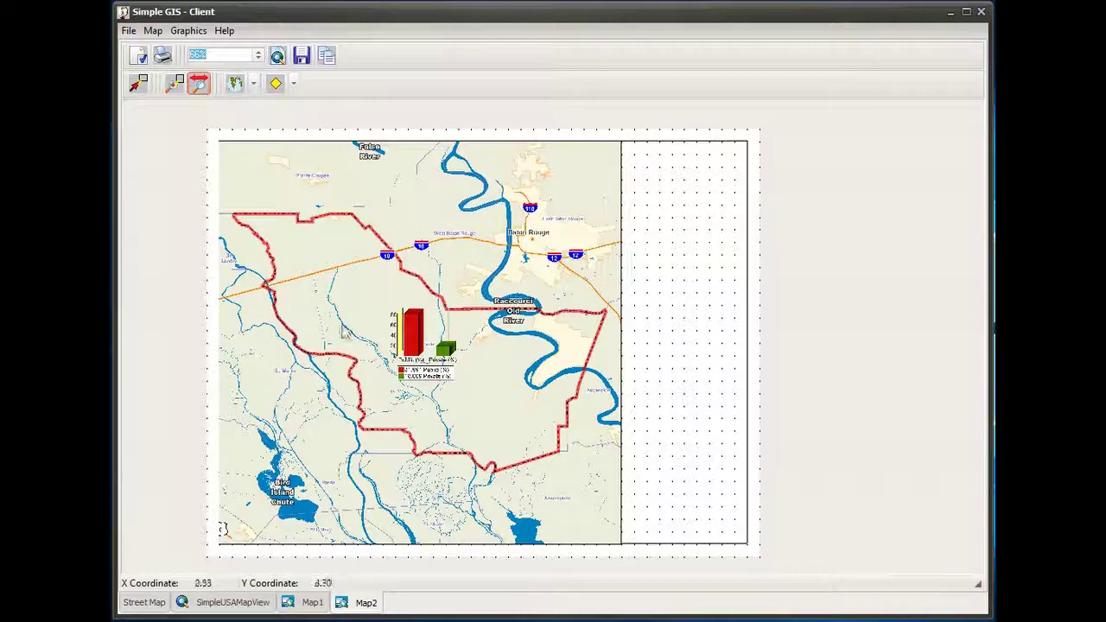
drag(354, 352, 382, 377)
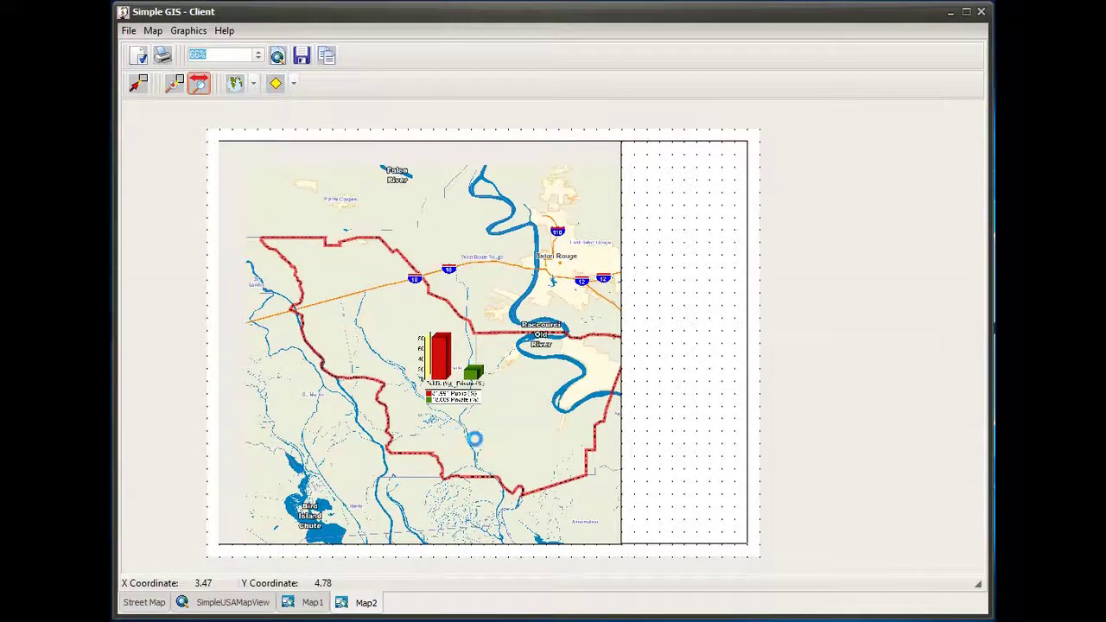
drag(481, 446, 447, 417)
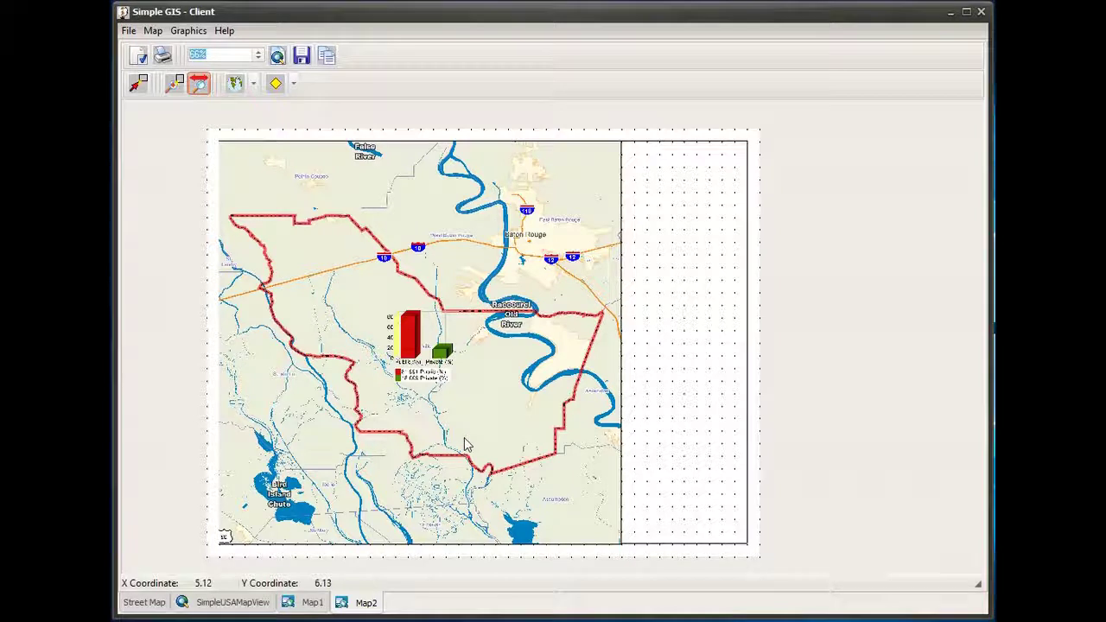
drag(682, 239, 714, 295)
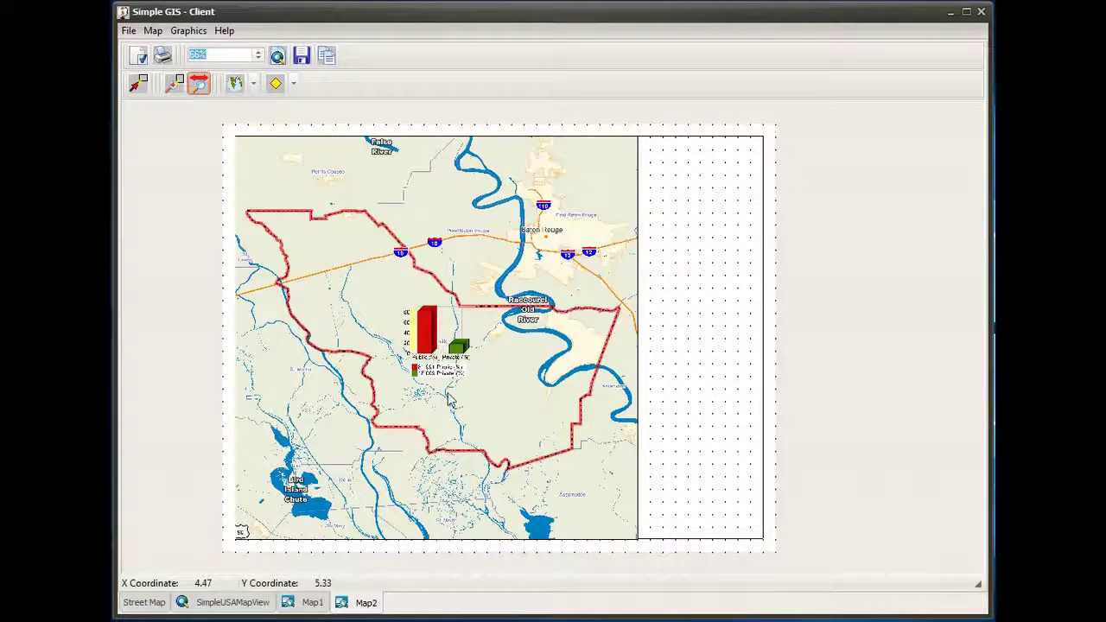
click(279, 57)
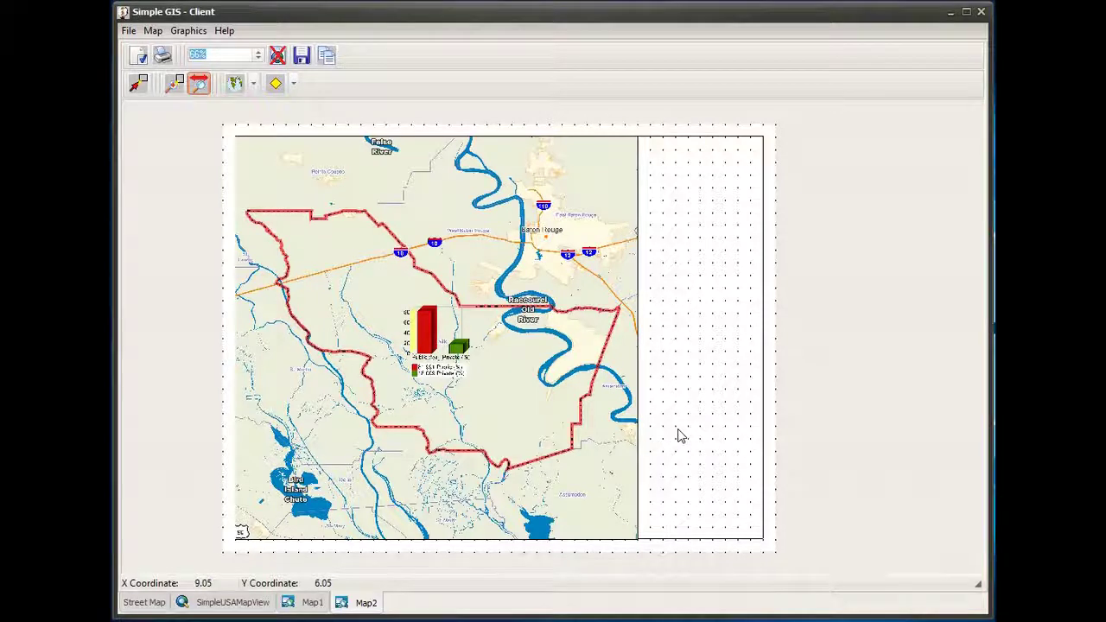
Step: Add a 2.75 by 5.25 inch map legend beside the viewport's upper part, linked to ViewPort1 with automatically calculated columns
click(253, 84)
click(283, 131)
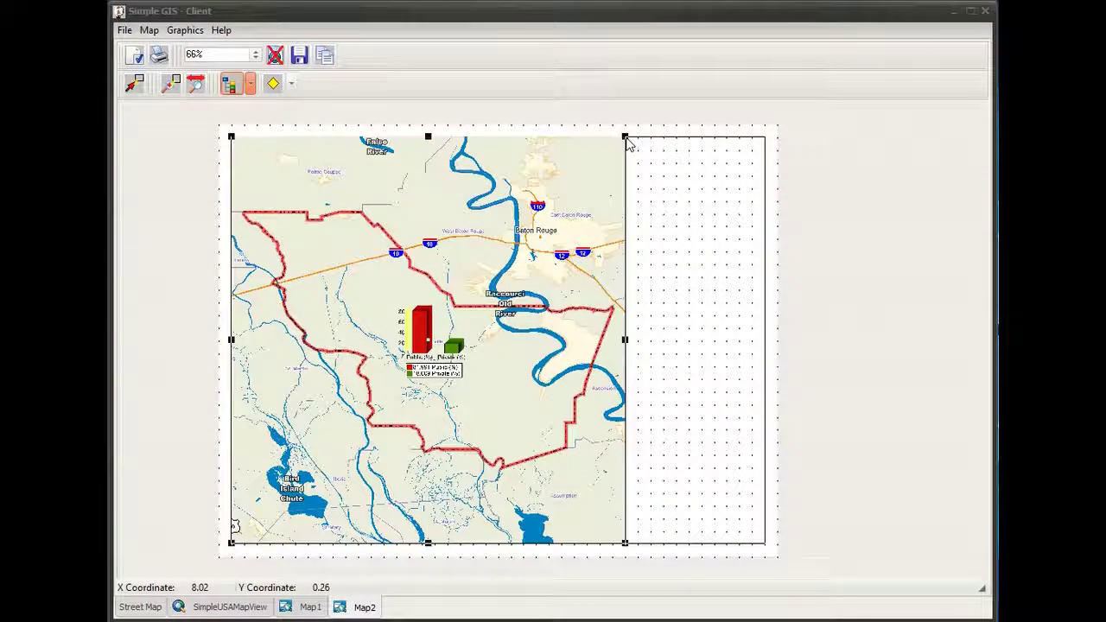
drag(626, 138, 765, 416)
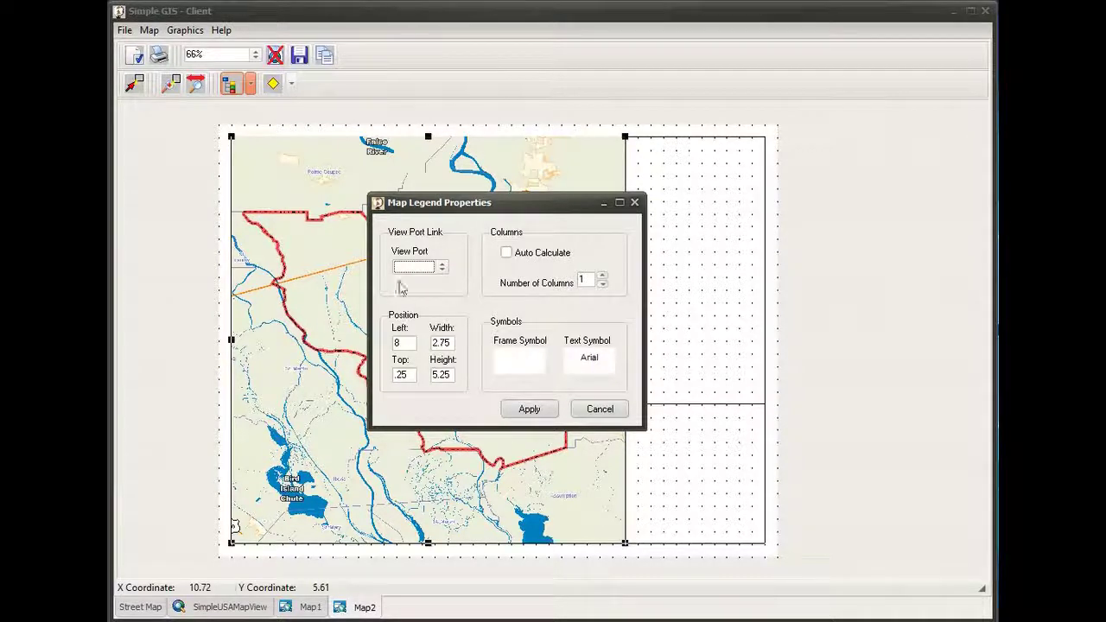
click(442, 268)
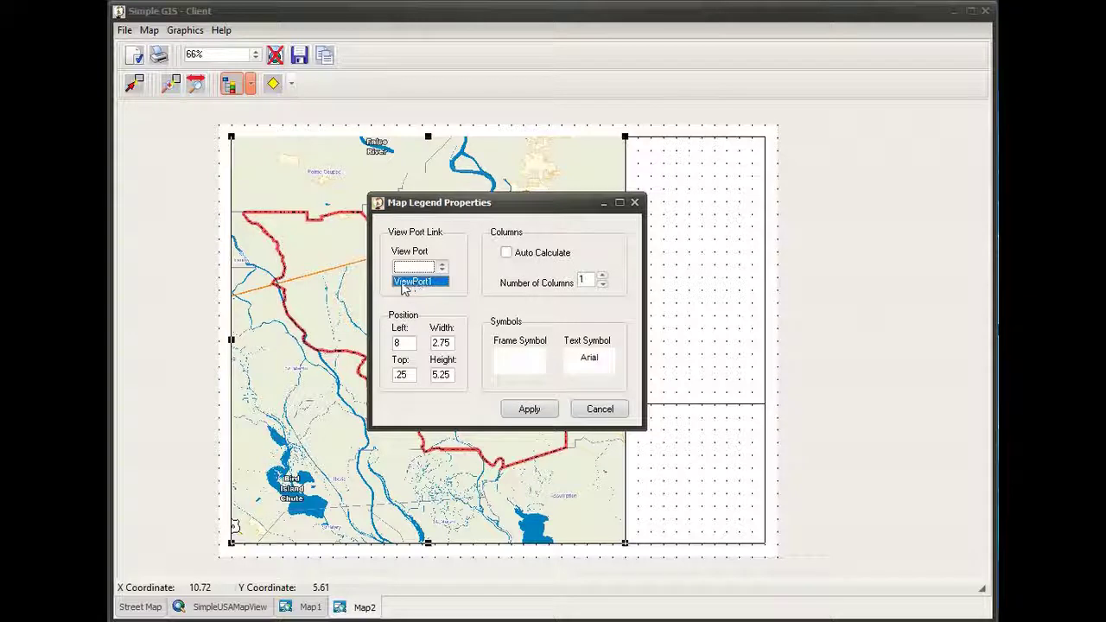
click(415, 282)
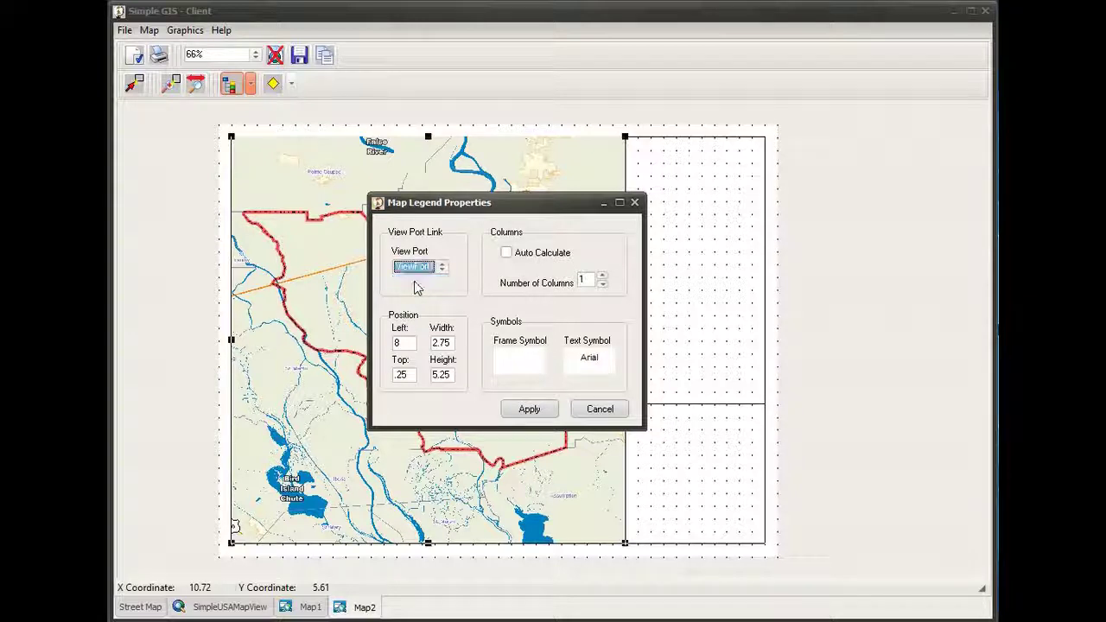
click(506, 254)
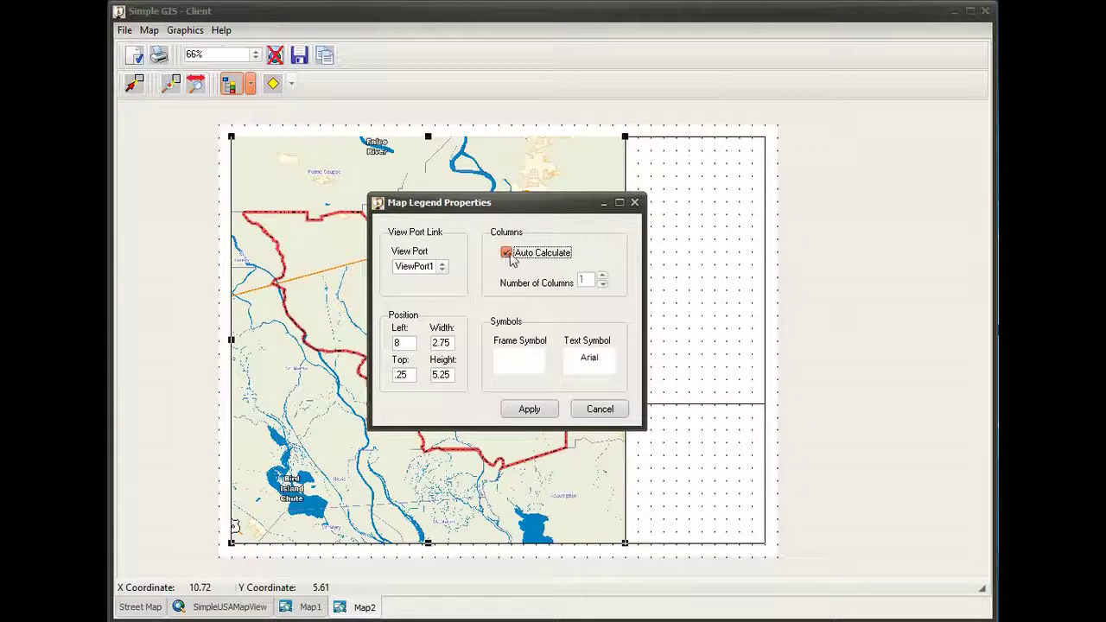
click(528, 410)
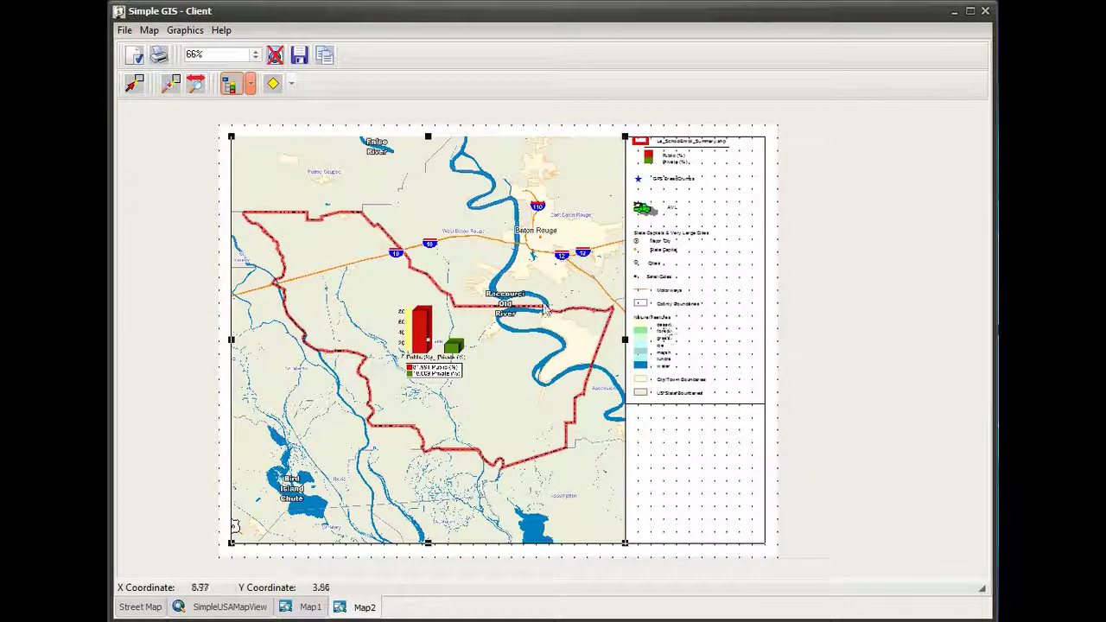
Step: Add a north arrow in the blank area below the legend at position 9.25, 6.25 and link it to ViewPort1
click(251, 87)
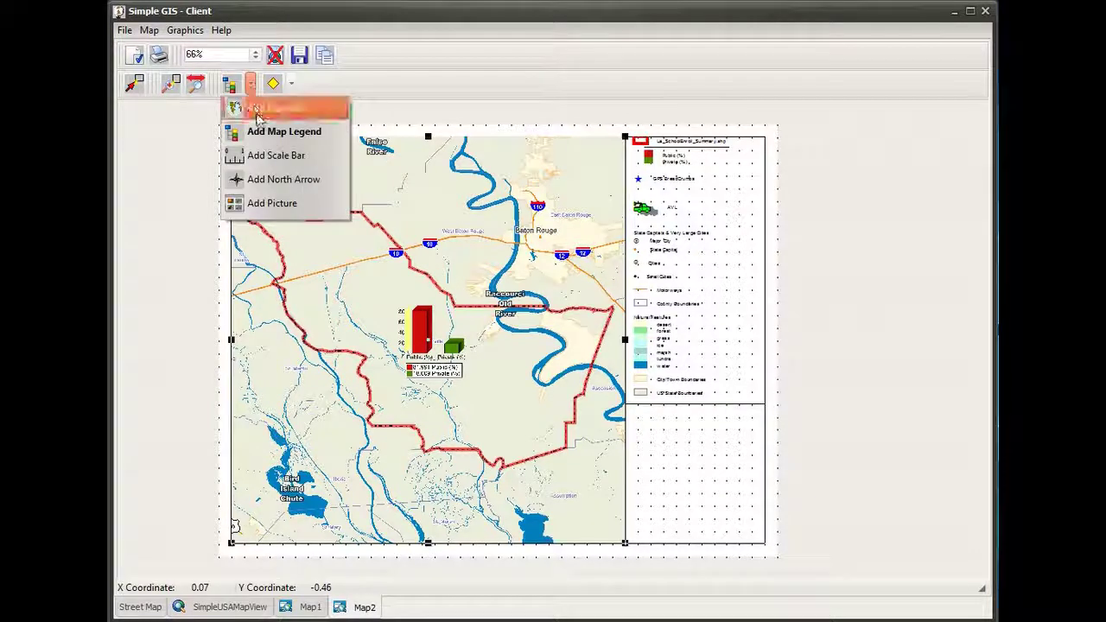
click(275, 181)
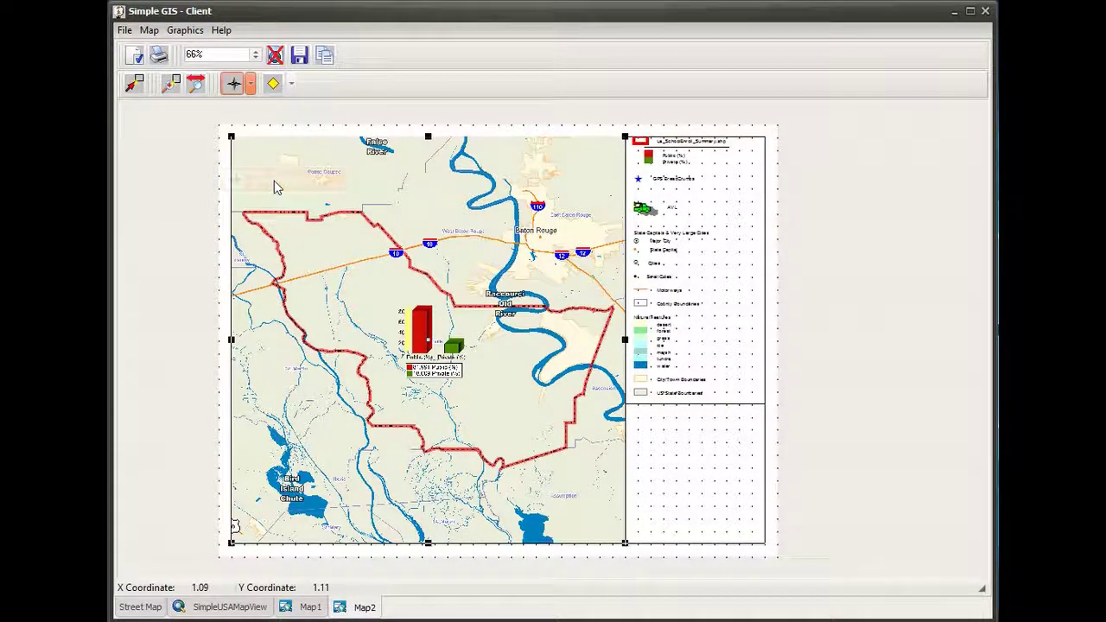
click(695, 455)
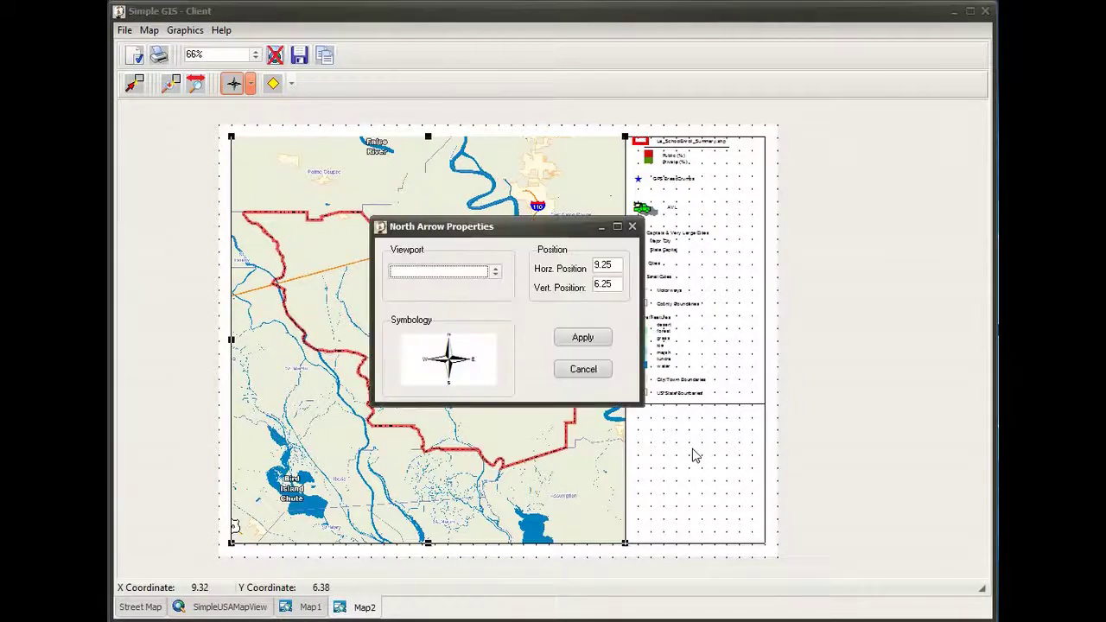
click(495, 271)
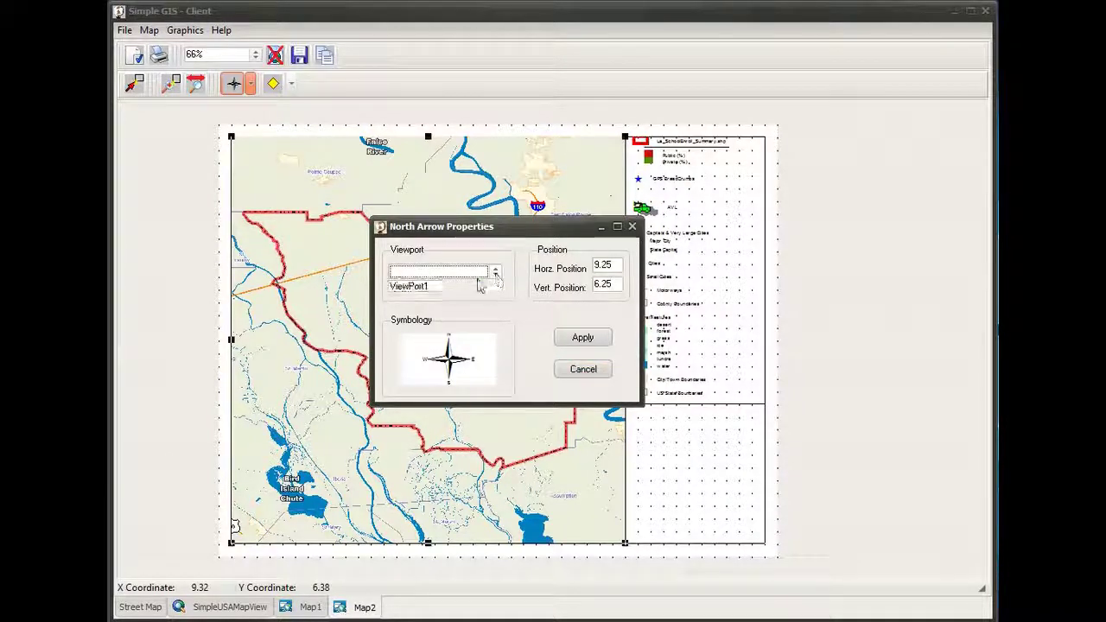
click(458, 286)
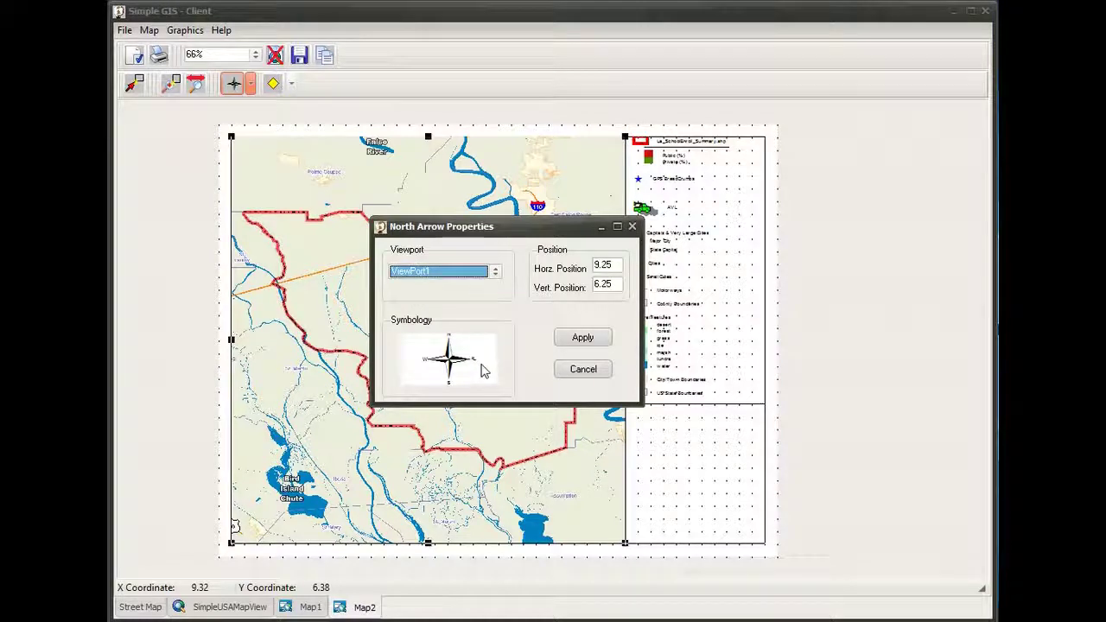
click(580, 338)
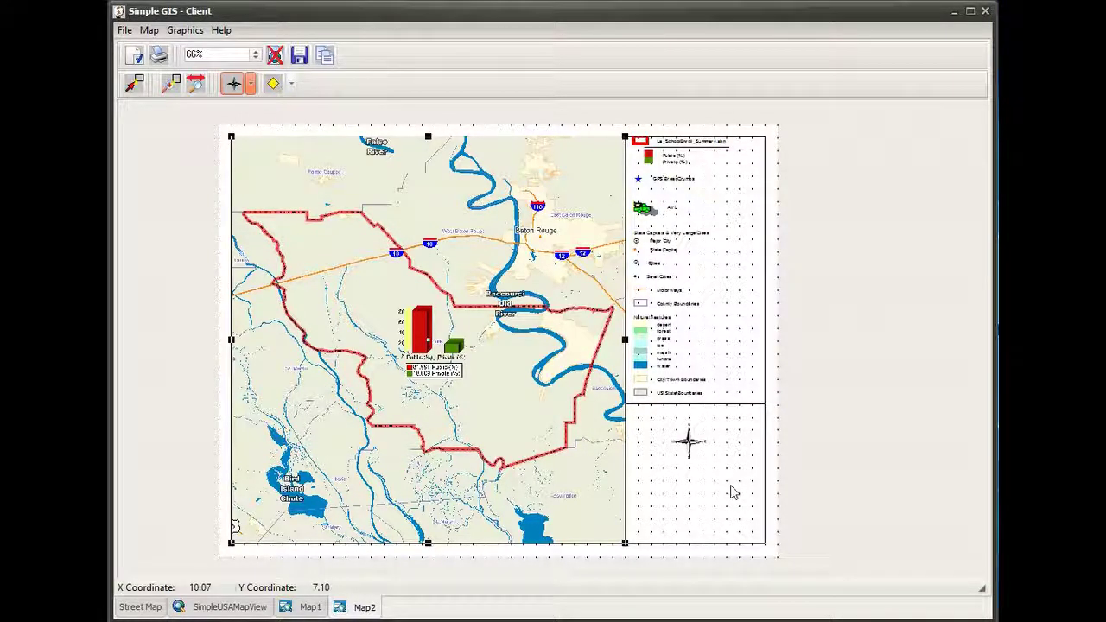
Step: Add a graphic scale bar below the north arrow, linked to ViewPort1, with 2 scale divisions, 1 subdivision and Mile units
click(249, 82)
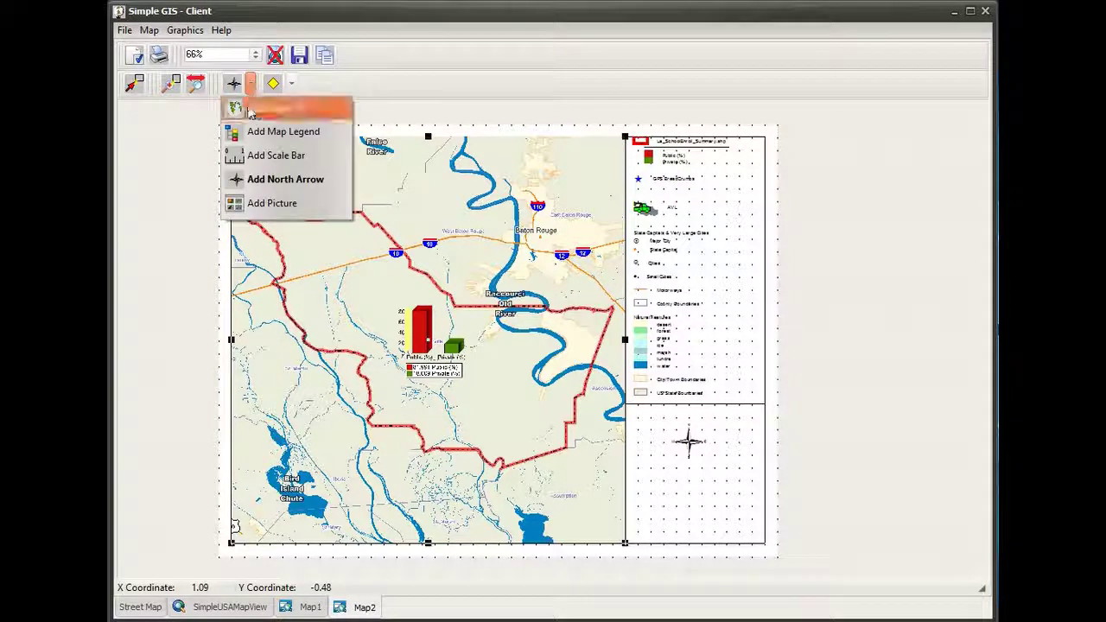
click(253, 156)
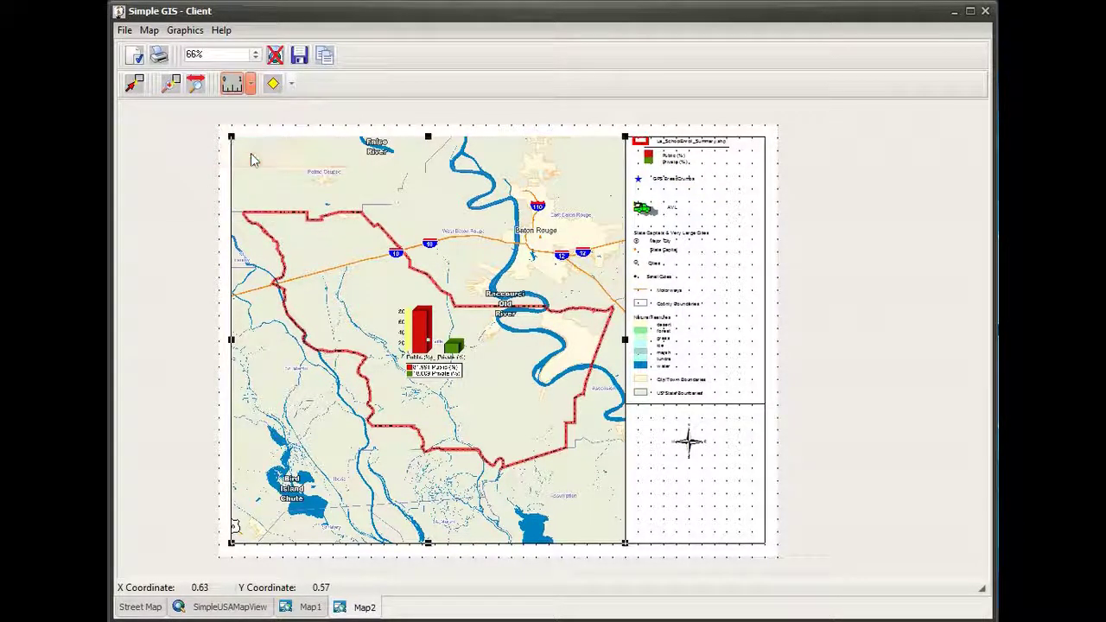
click(640, 488)
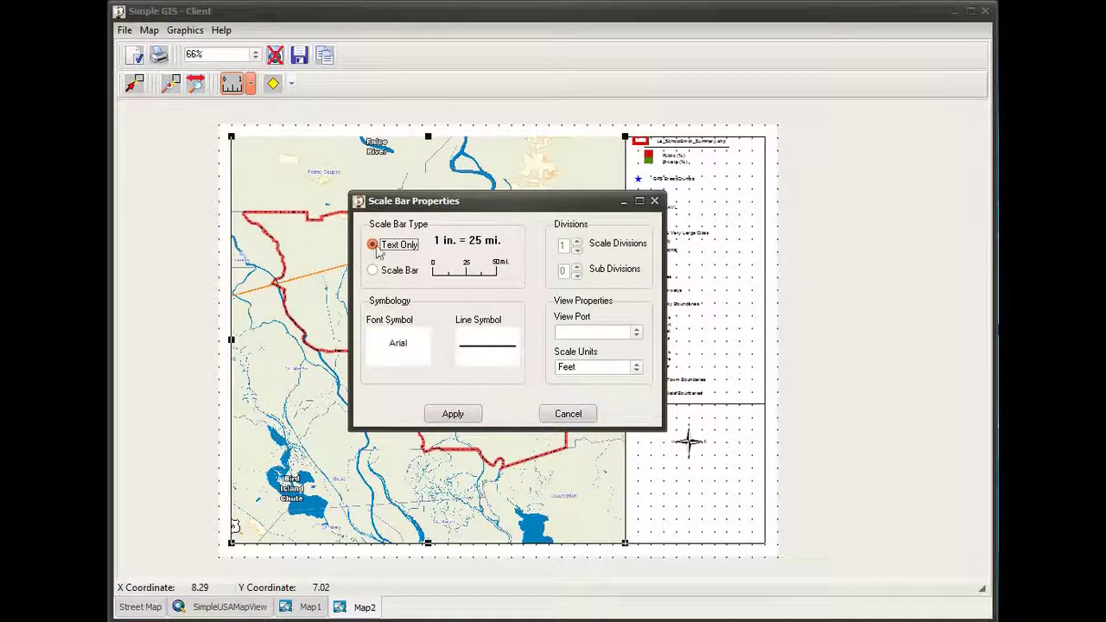
click(375, 272)
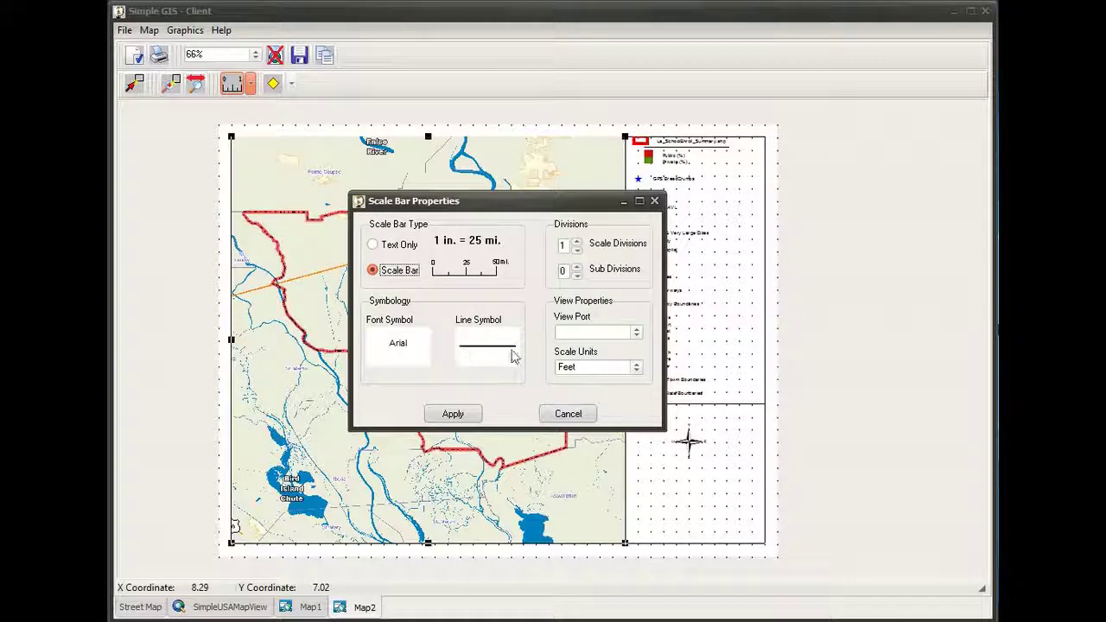
click(576, 242)
click(577, 266)
click(635, 333)
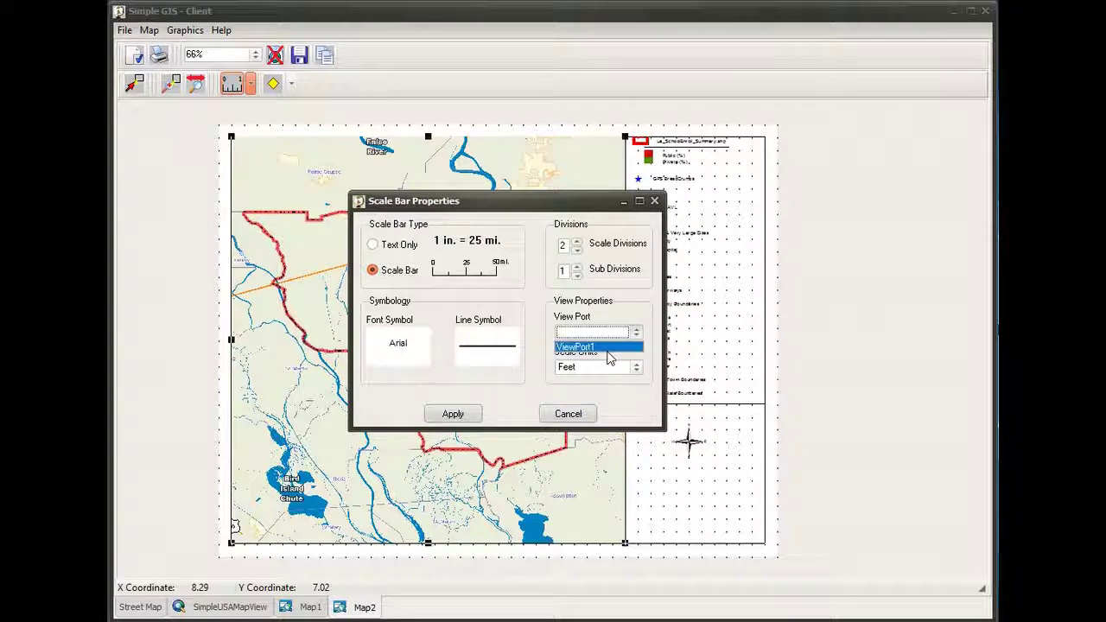
click(605, 346)
click(635, 368)
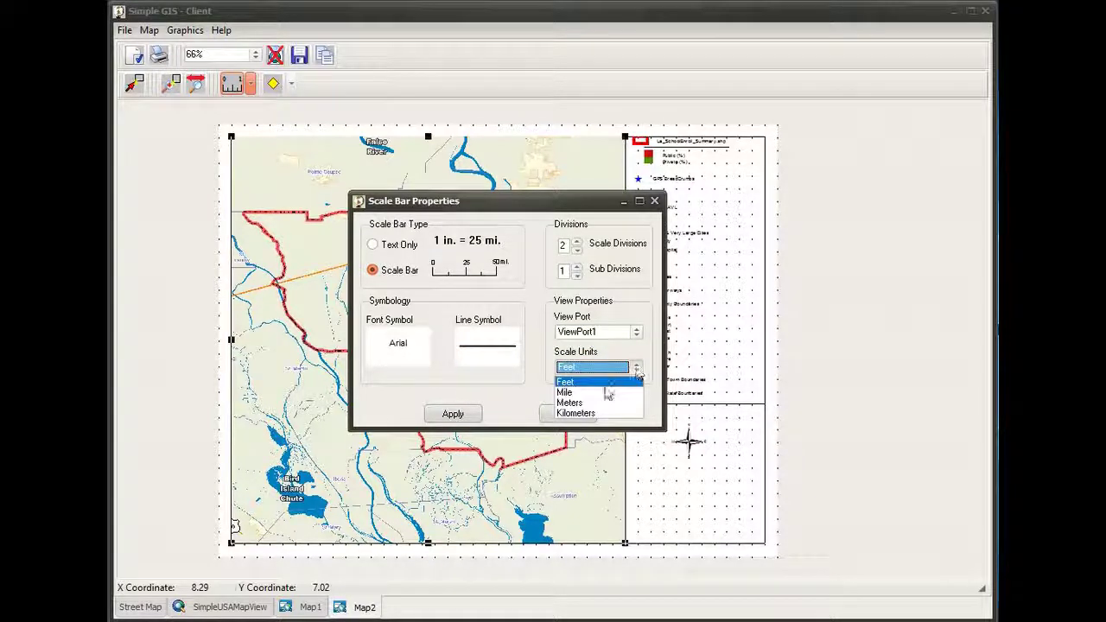
click(600, 389)
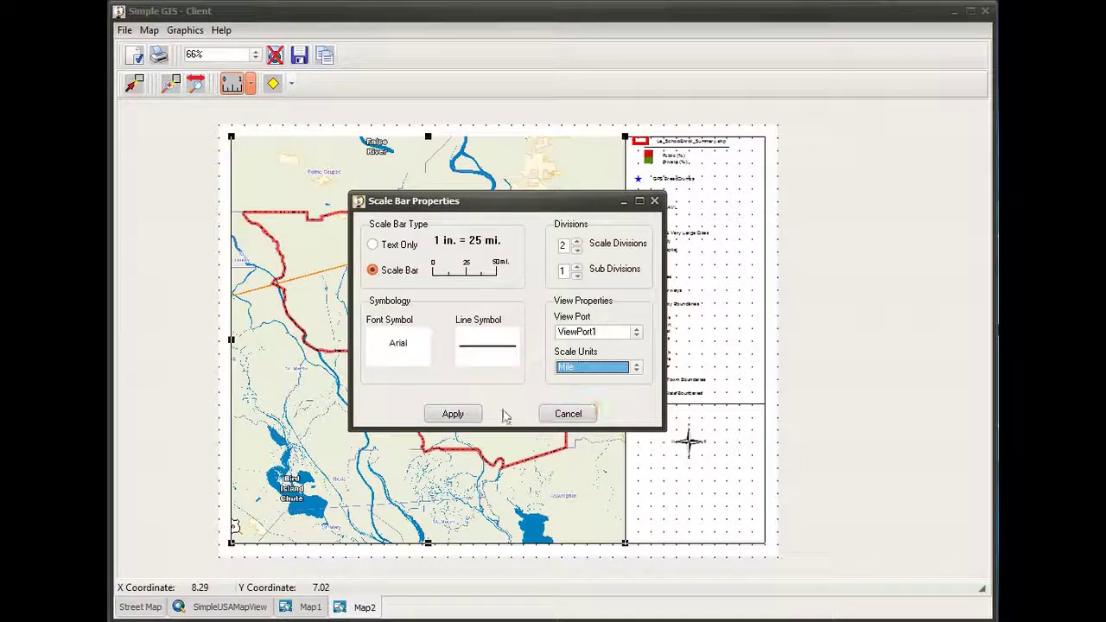
click(467, 421)
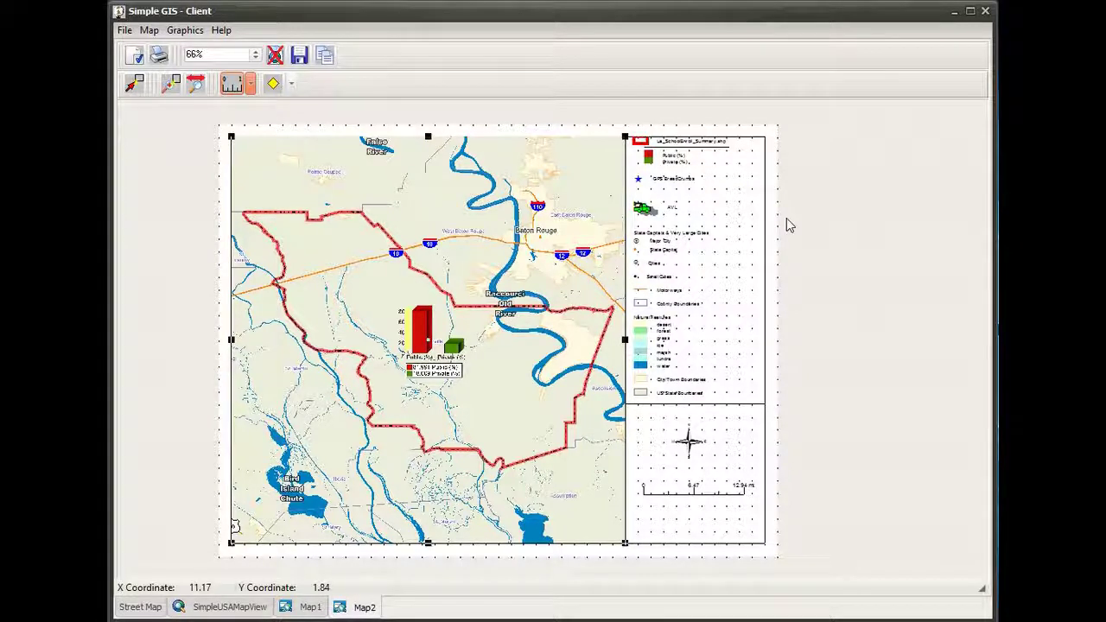
Step: Add the centre-aligned text "Iberville Parish Student Population Statistics" below the scale bar
click(291, 83)
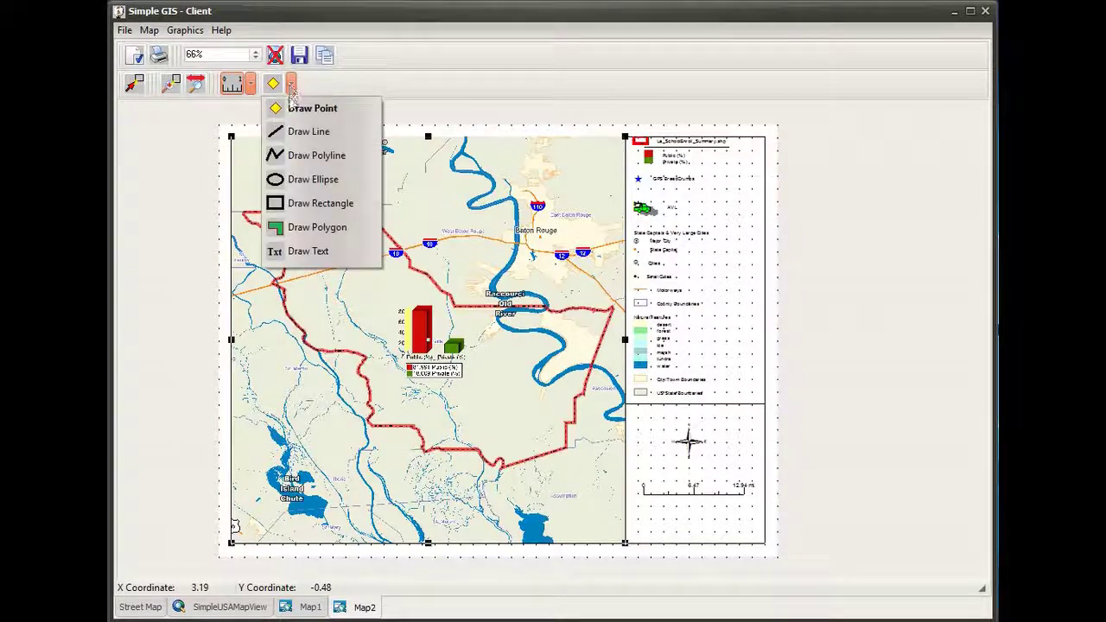
click(318, 256)
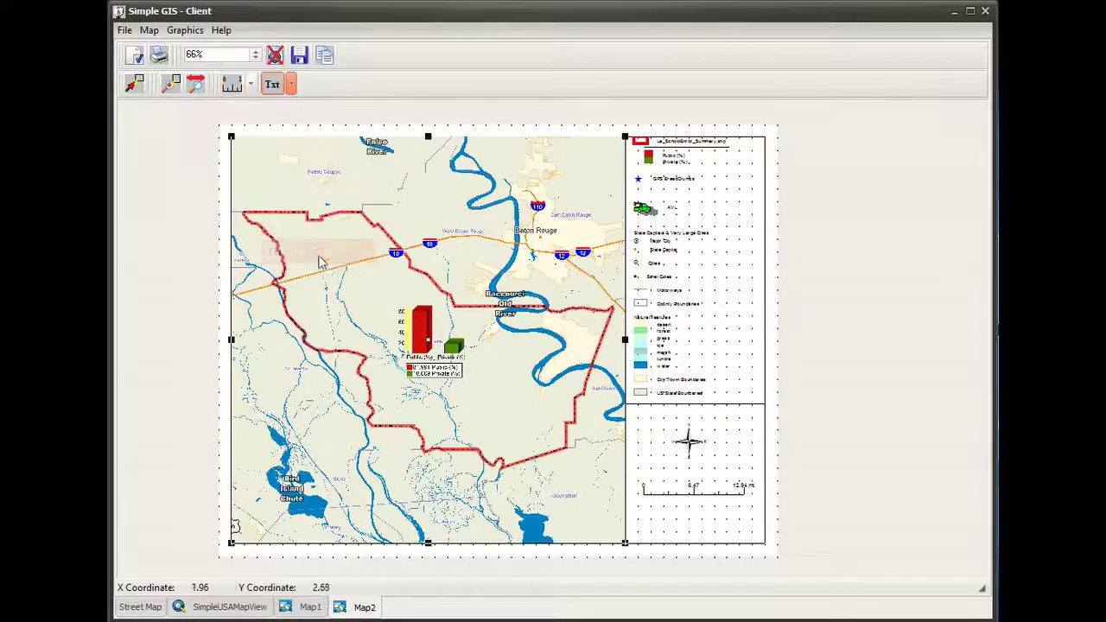
click(639, 517)
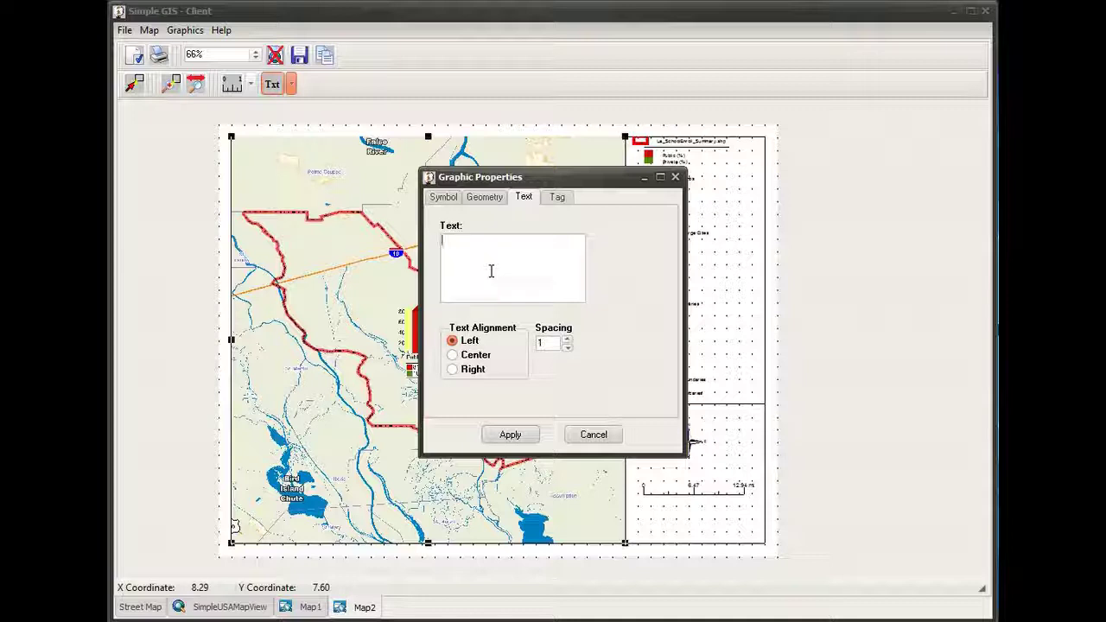
text(Iberville Parish Stud)
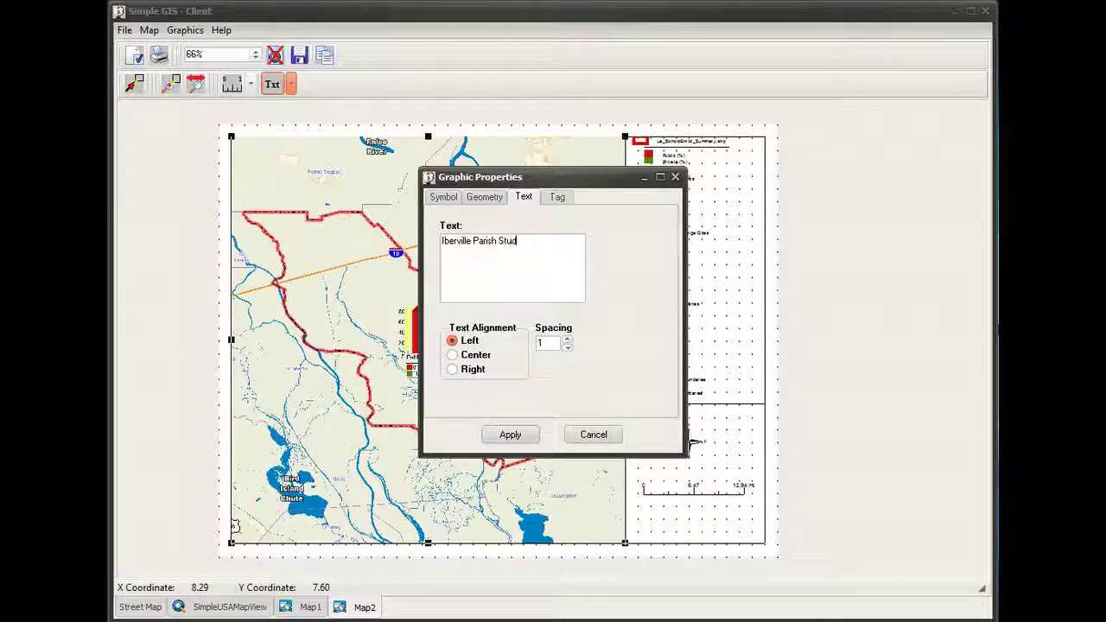
text(ent Population Statistics)
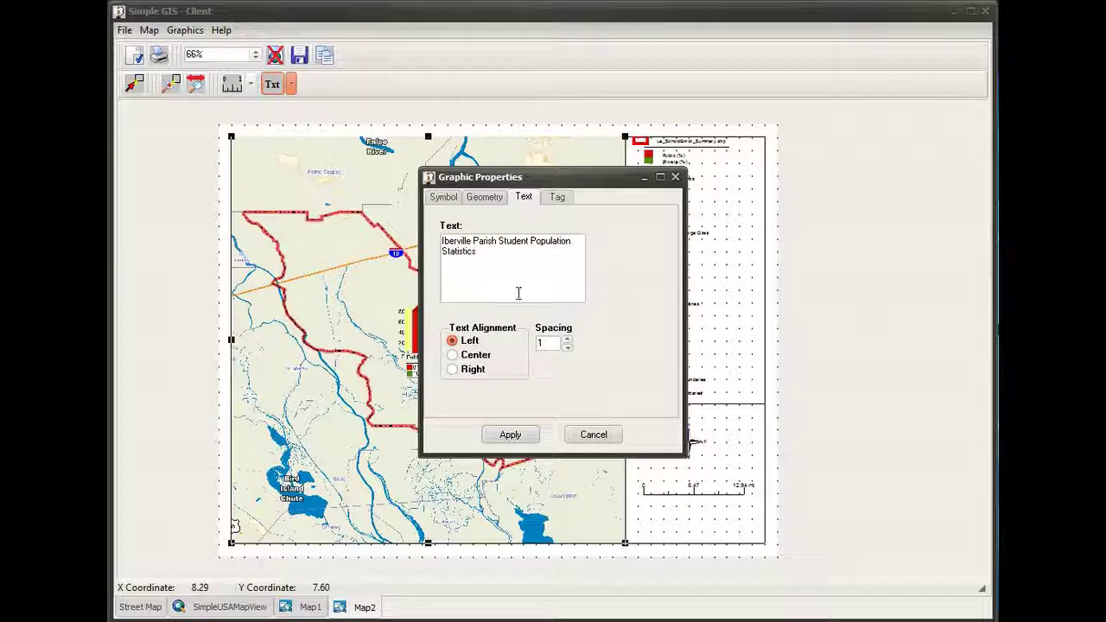
click(452, 355)
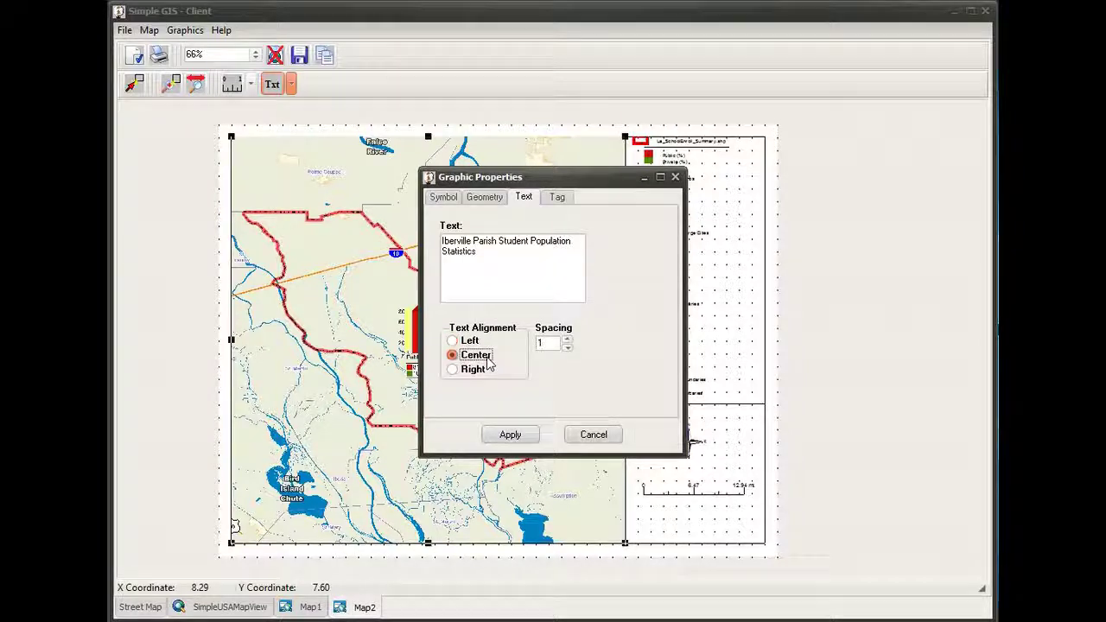
click(510, 436)
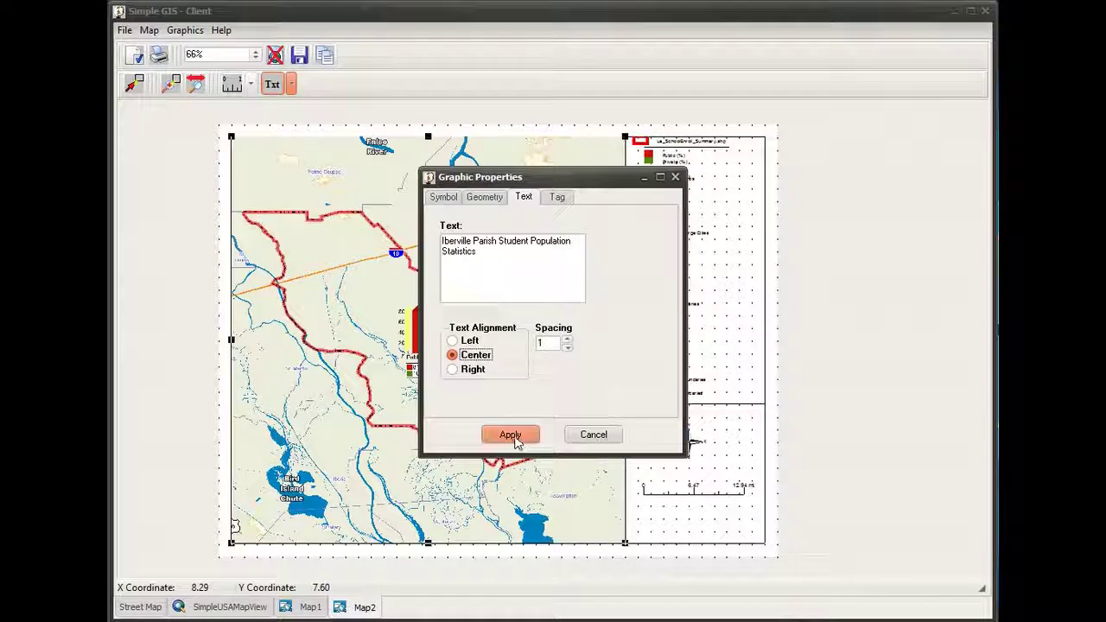
Step: Move the title text fully into the blank area, centred beneath the scale bar, and clear the selection
click(133, 83)
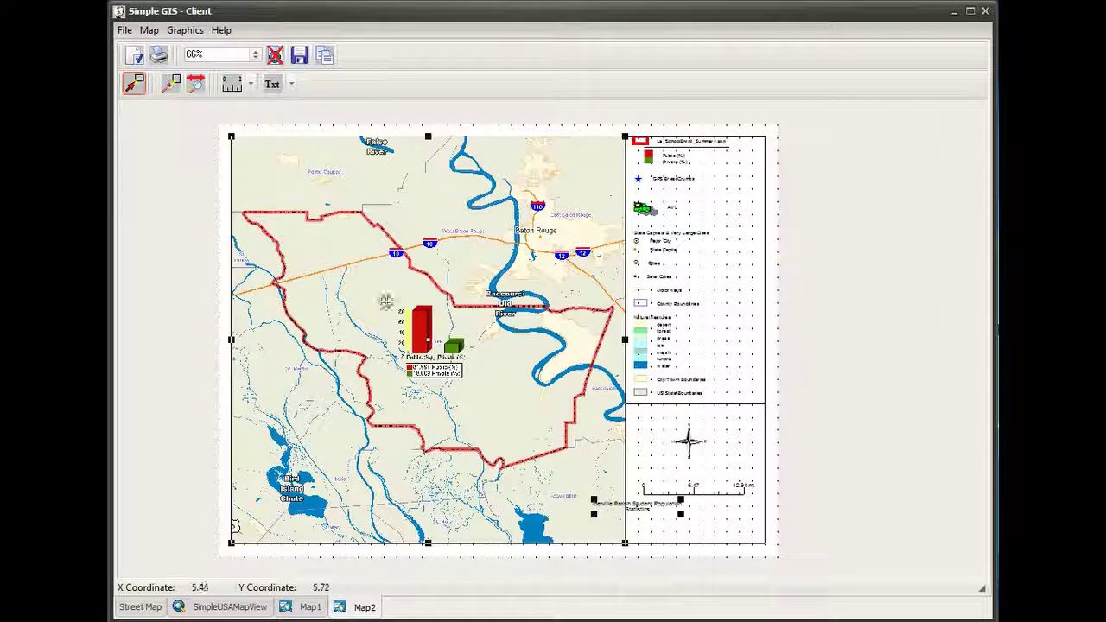
drag(646, 506, 703, 518)
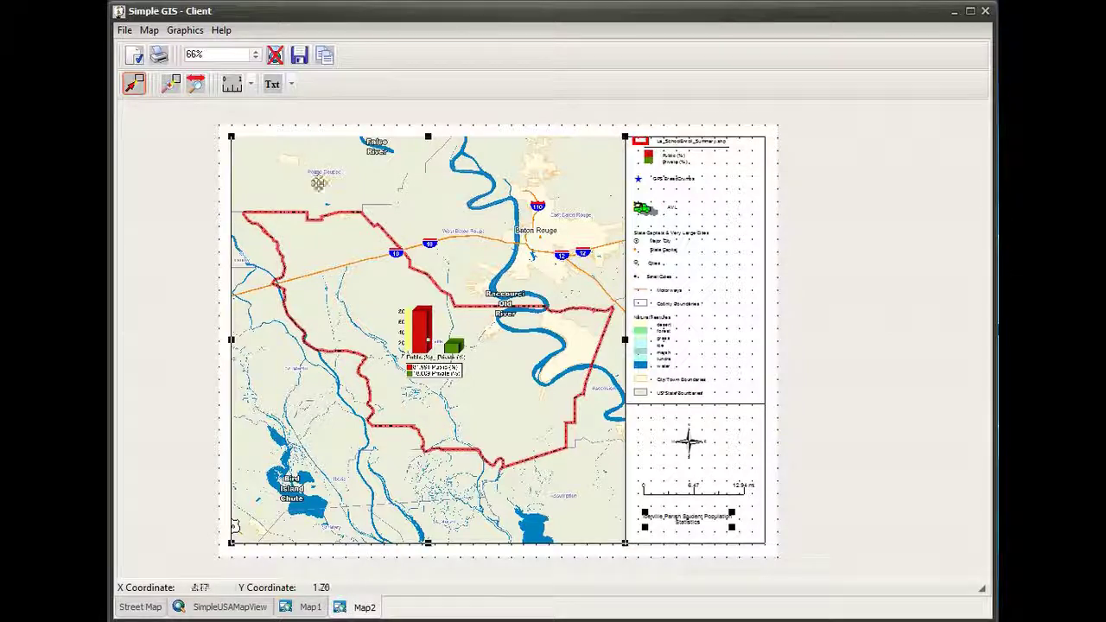
click(149, 31)
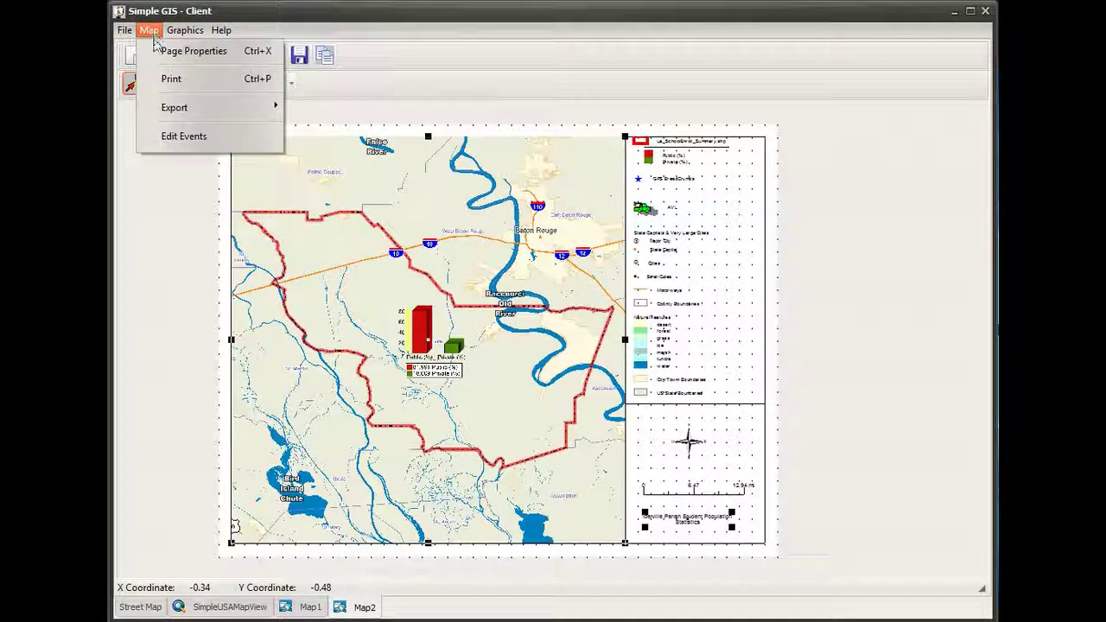
mouse_move(195, 115)
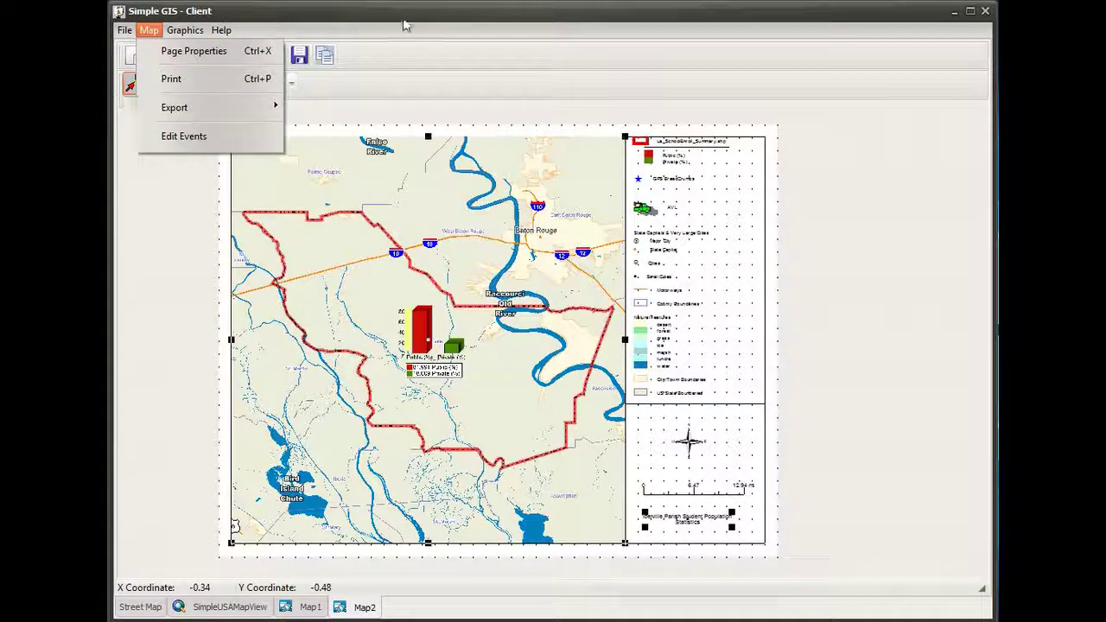
click(906, 226)
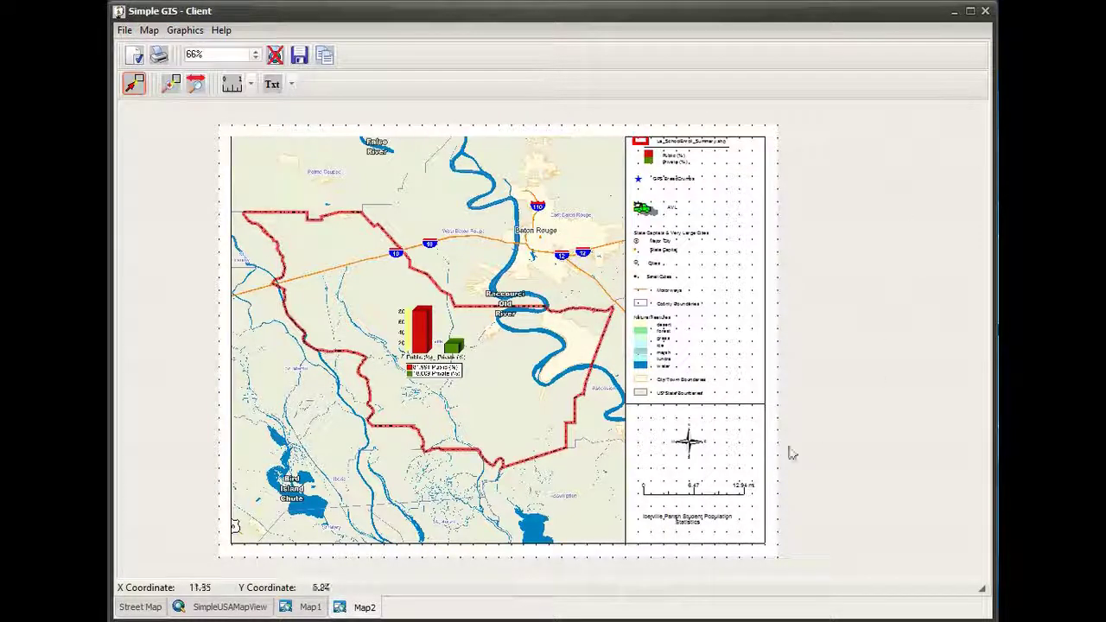